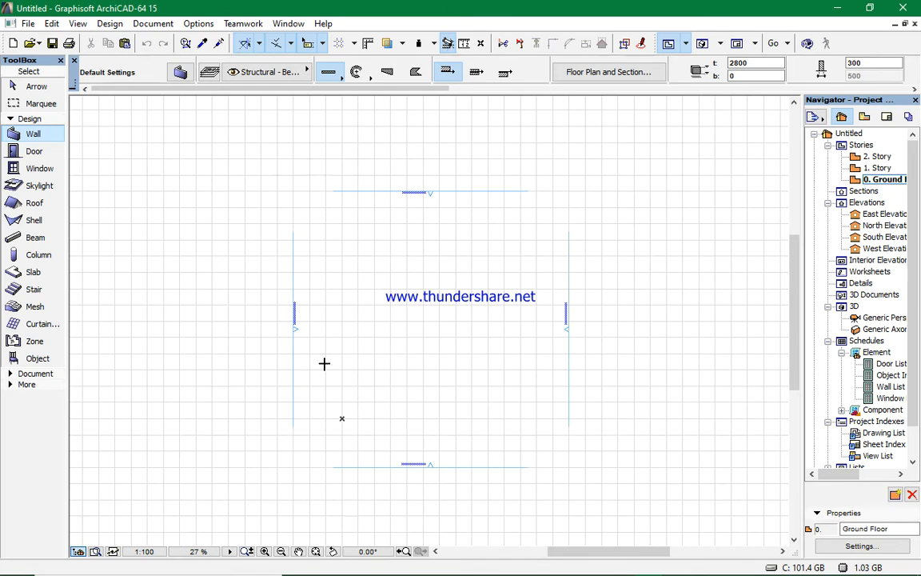
# - Delete all four elevation markers from the floor plan together with their elevation viewpoints
pyautogui.click(294, 378)
pyautogui.keyDown('shift'); pyautogui.click(366, 193); pyautogui.keyUp('shift')
pyautogui.keyDown('shift'); pyautogui.click(568, 397); pyautogui.keyUp('shift')
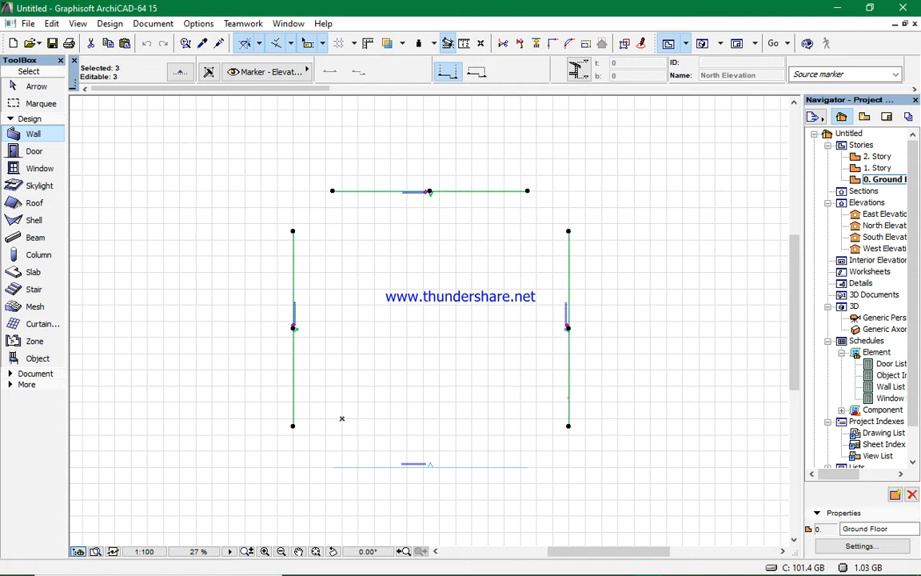
pyautogui.keyDown('shift'); pyautogui.click(526, 466); pyautogui.keyUp('shift')
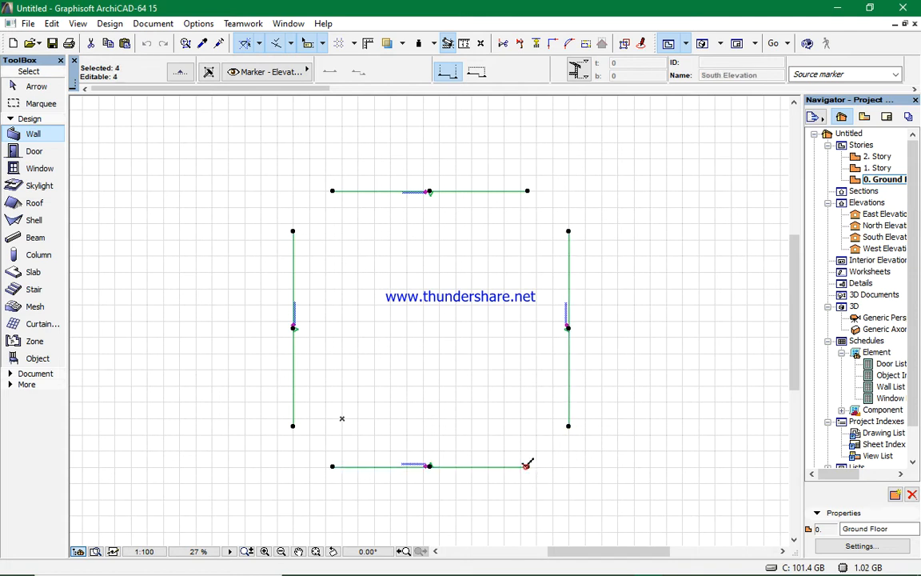
pyautogui.rightClick(621, 306)
pyautogui.click(649, 382)
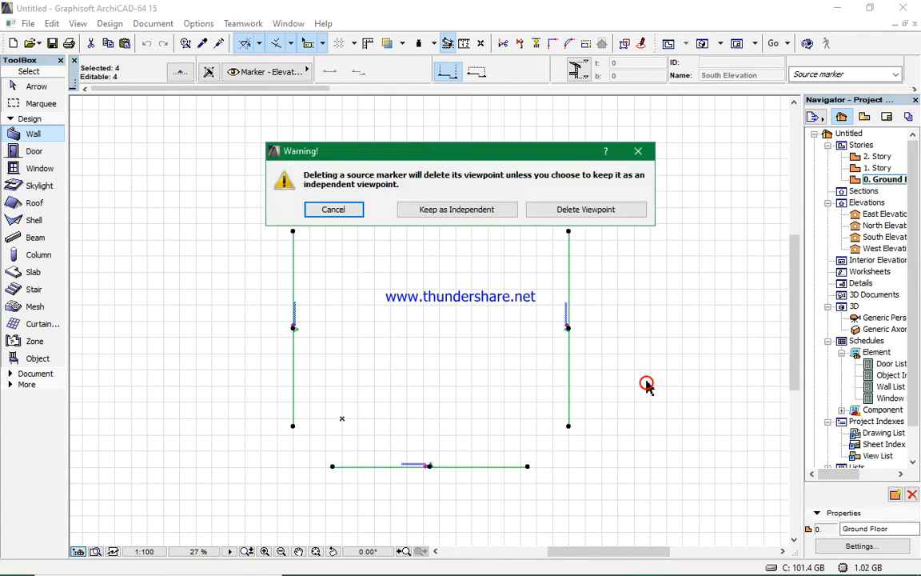
pyautogui.click(566, 210)
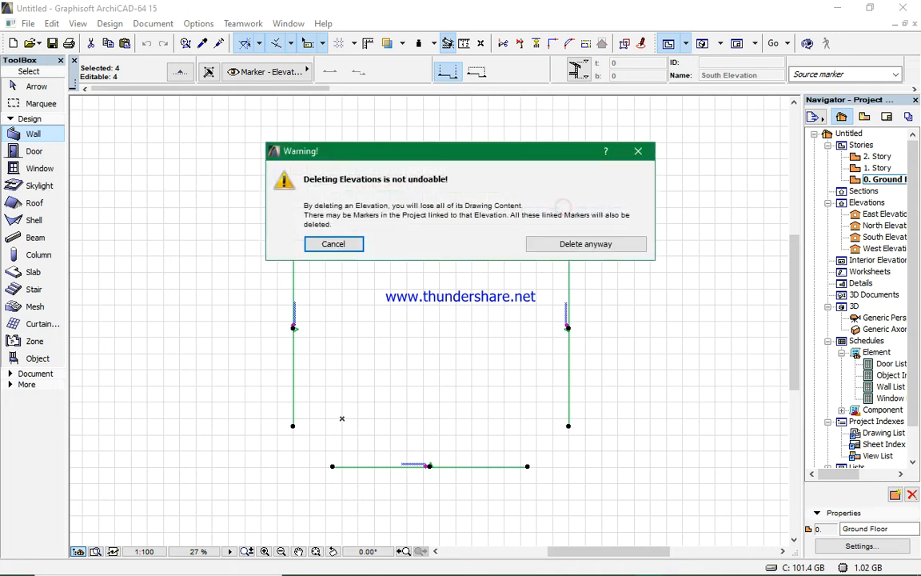
pyautogui.click(575, 245)
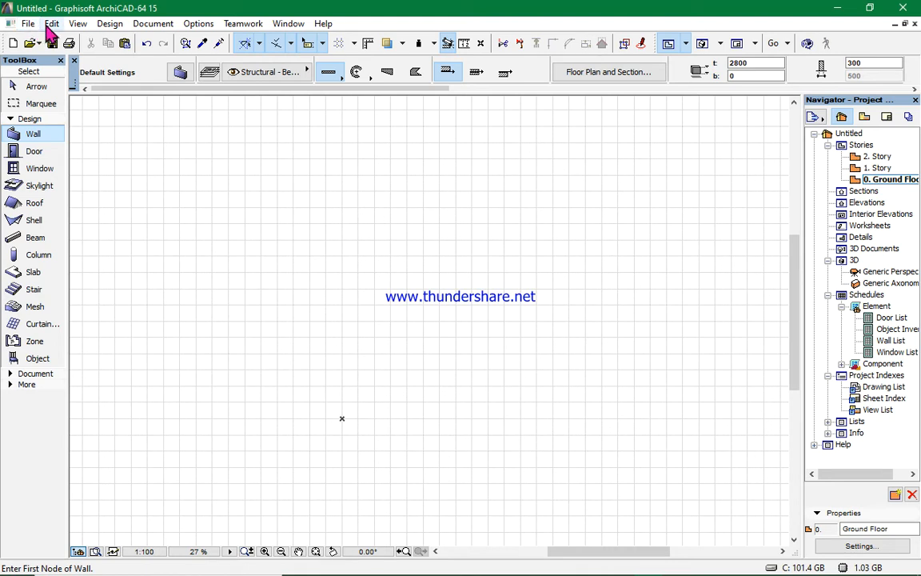
# - Set the project's model working unit to millimeter
pyautogui.click(182, 24)
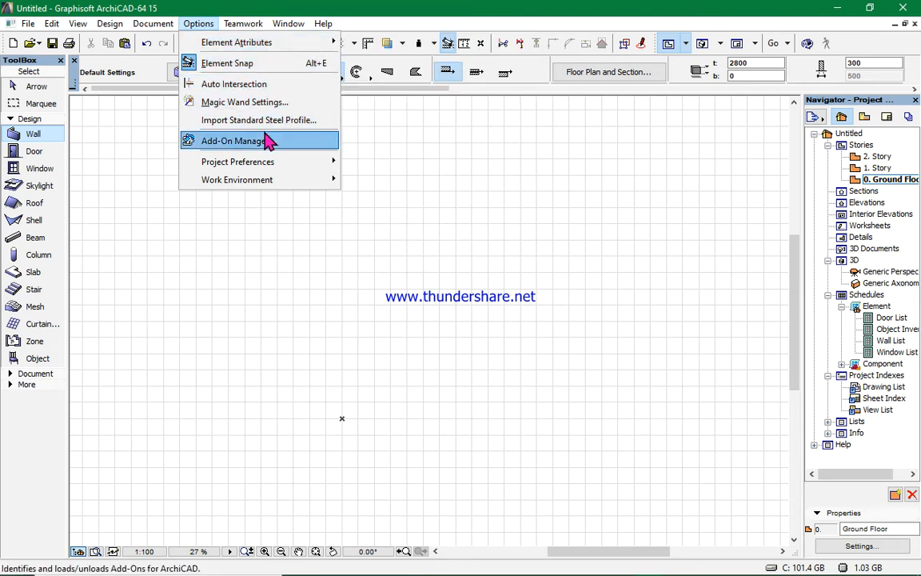
pyautogui.moveTo(277, 163)
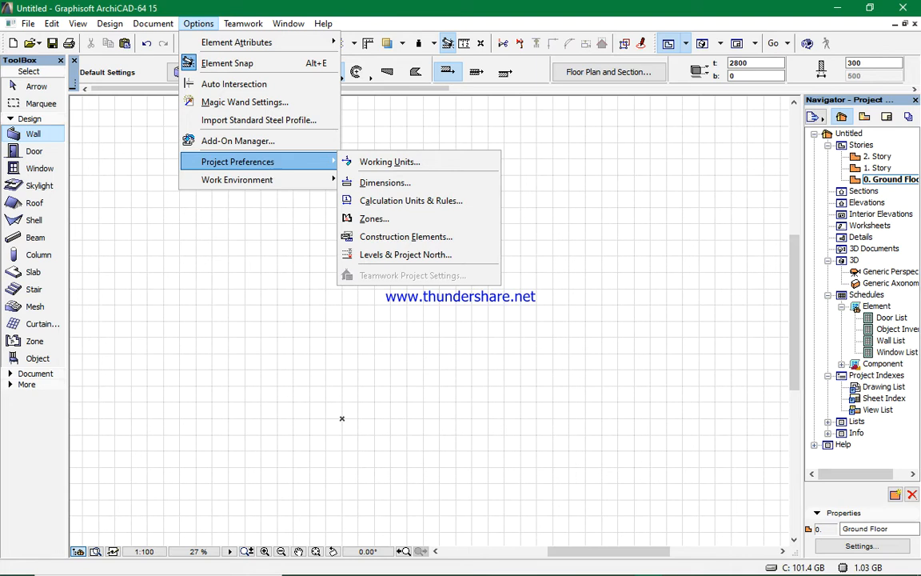
pyautogui.click(391, 164)
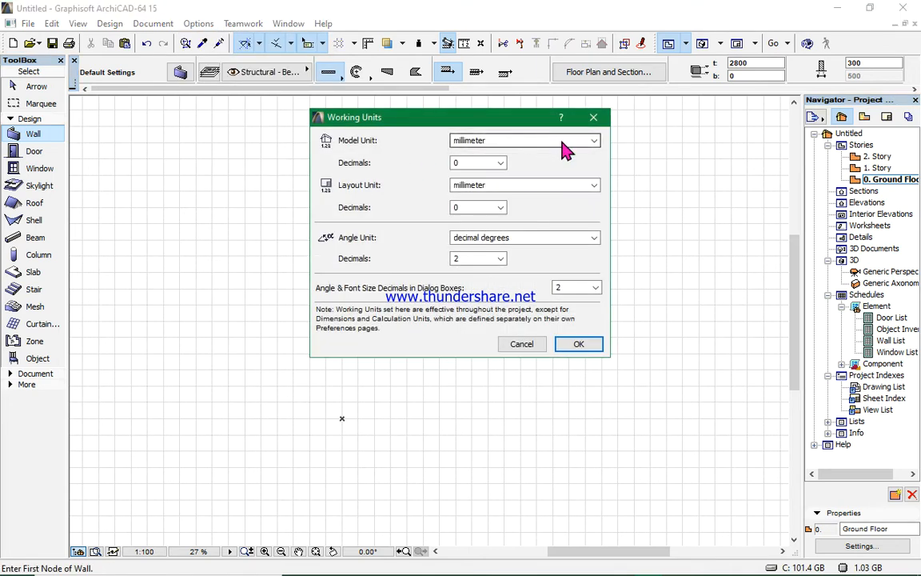
pyautogui.click(594, 143)
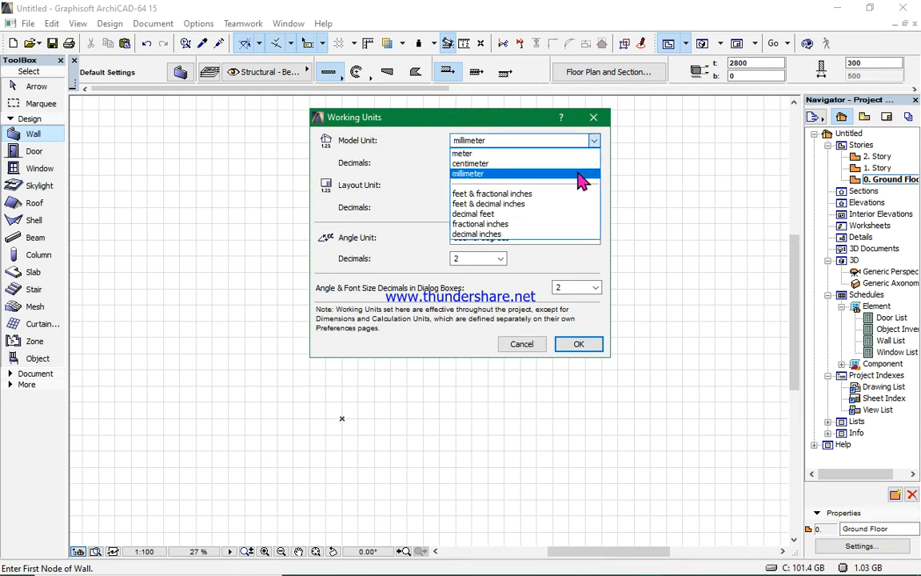
pyautogui.click(577, 172)
pyautogui.click(579, 345)
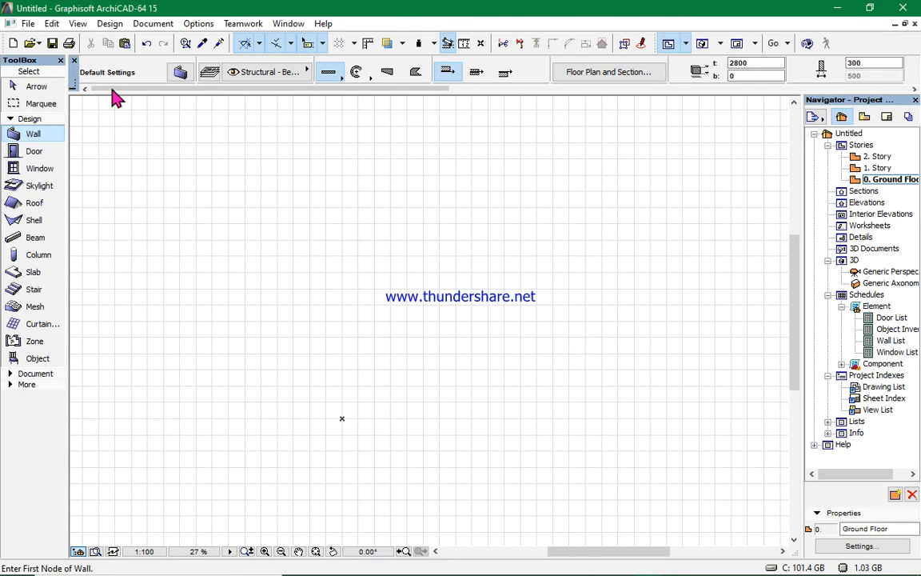
# - Open the wall default settings and set the wall height to 3100 and the wall thickness to 200
pyautogui.click(181, 73)
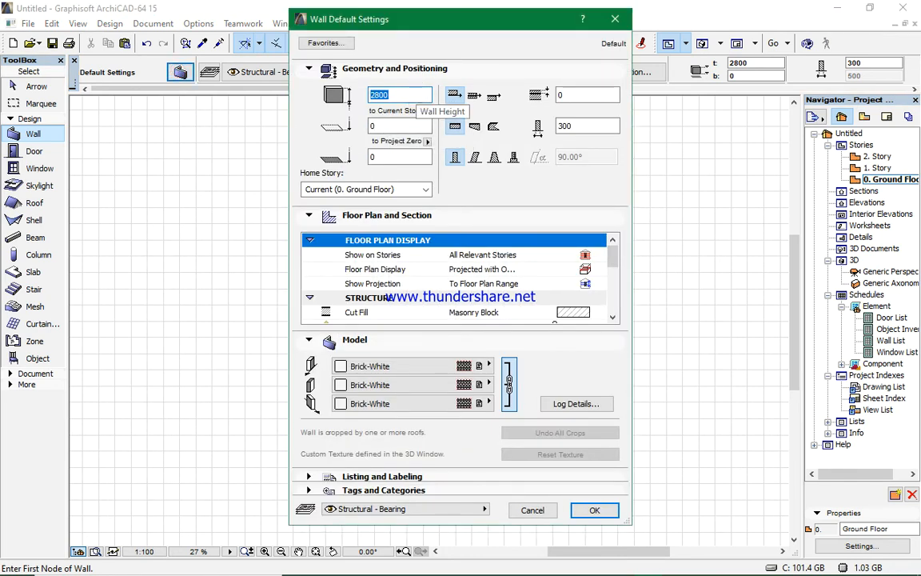
pyautogui.write('31')
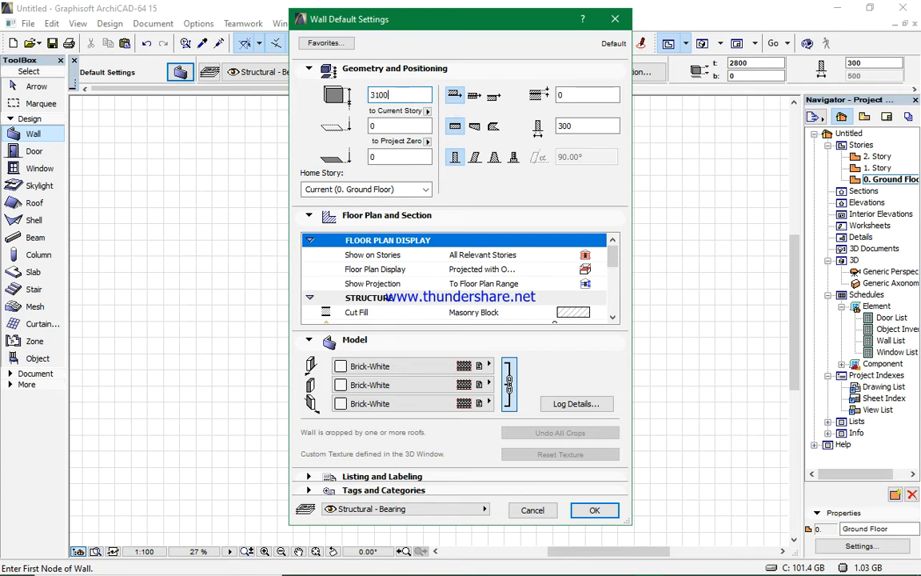
pyautogui.click(577, 126)
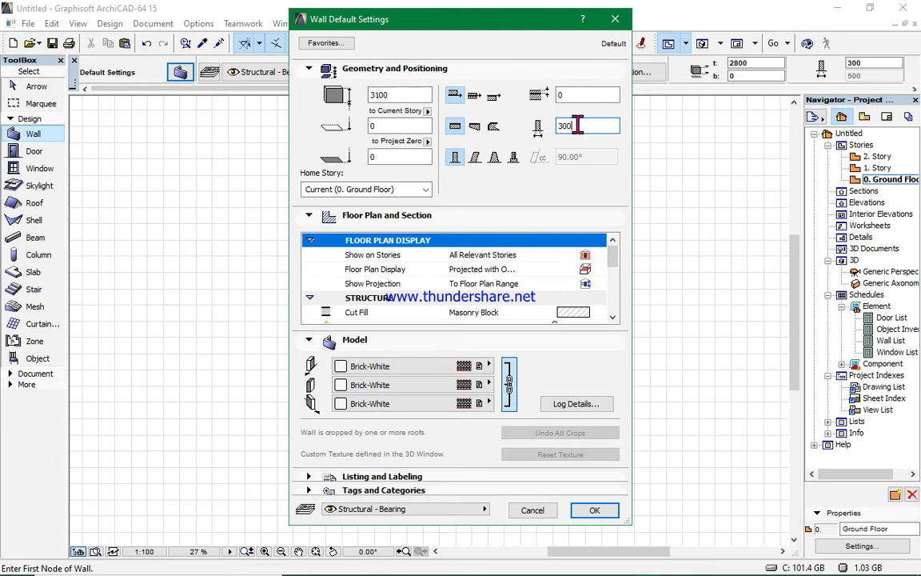
pyautogui.press('BackSpace')
pyautogui.press('BackSpace')
pyautogui.press('BackSpace')
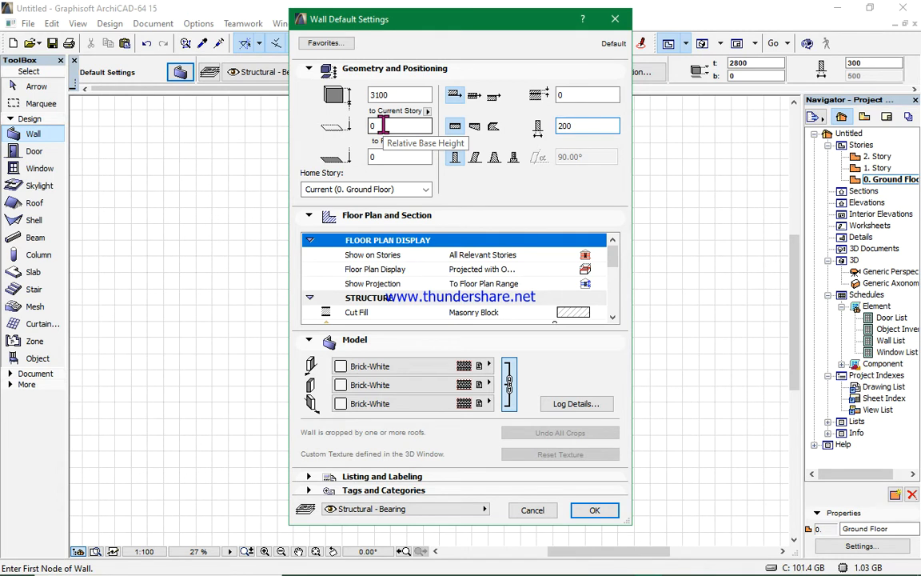
# - Set the wall's cut fill to Foreground
pyautogui.click(390, 217)
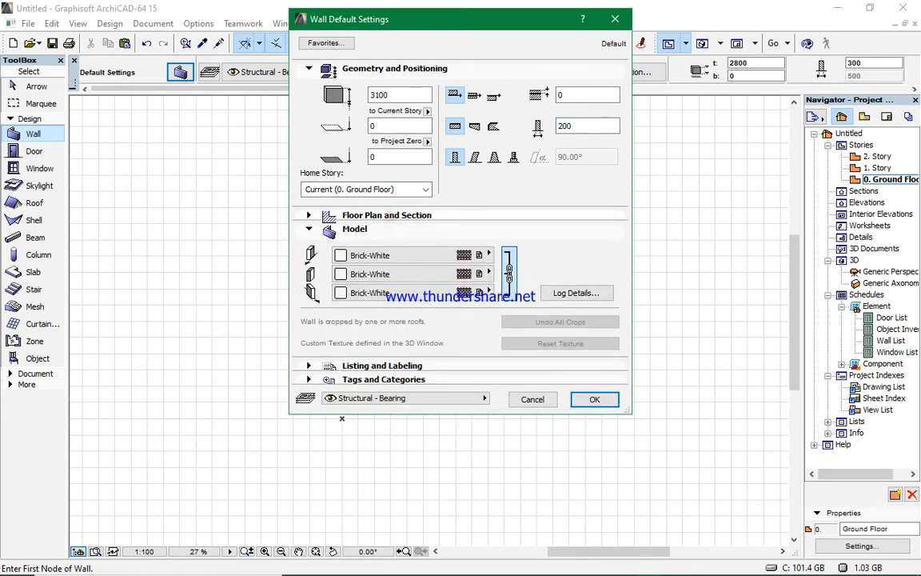
pyautogui.click(390, 217)
pyautogui.scroll(-1, 480, 272)
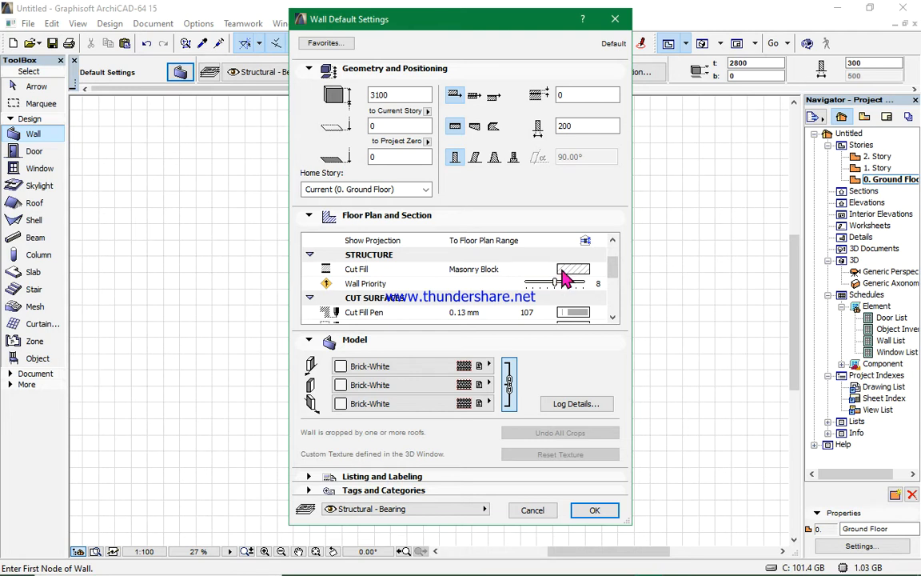
pyautogui.click(564, 272)
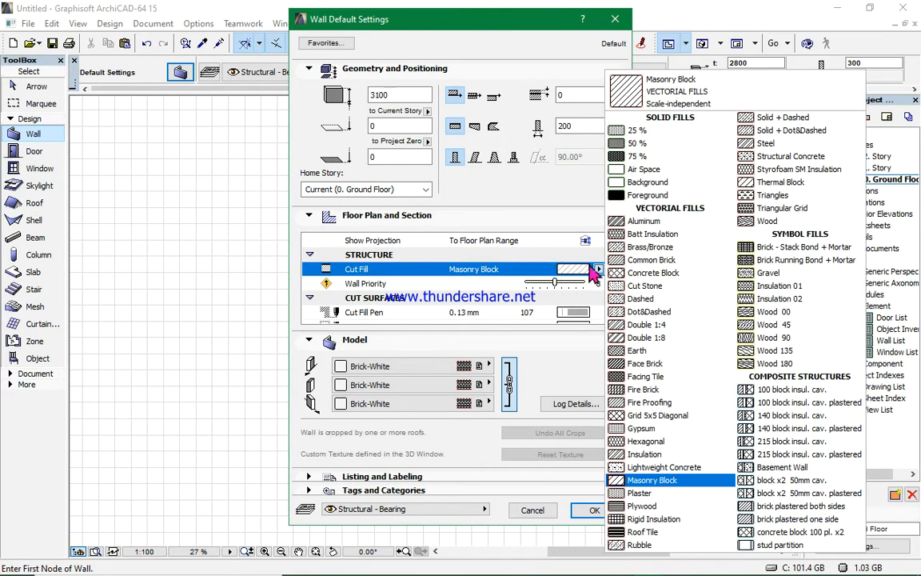
pyautogui.click(661, 196)
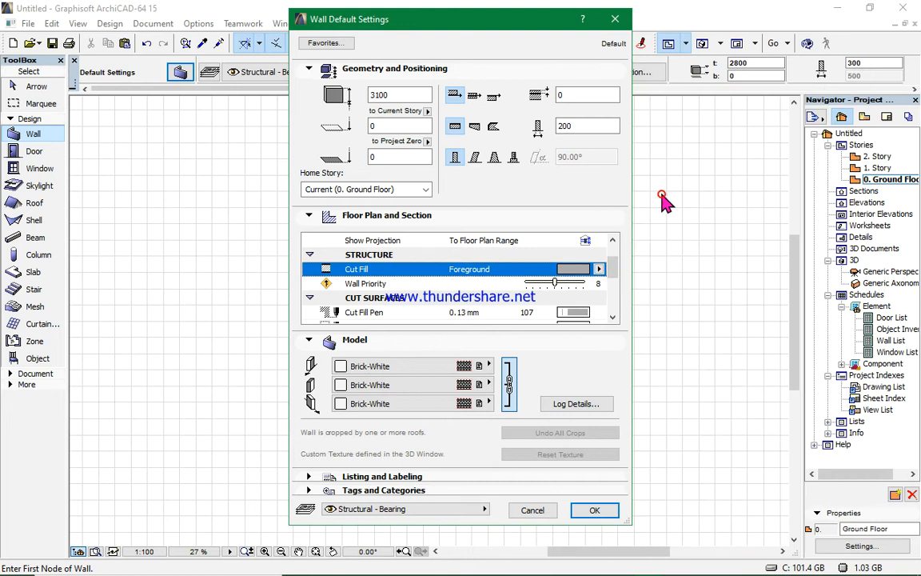
# - Set the wall's cut fill pen and cut line pen to red pen 20
pyautogui.click(586, 312)
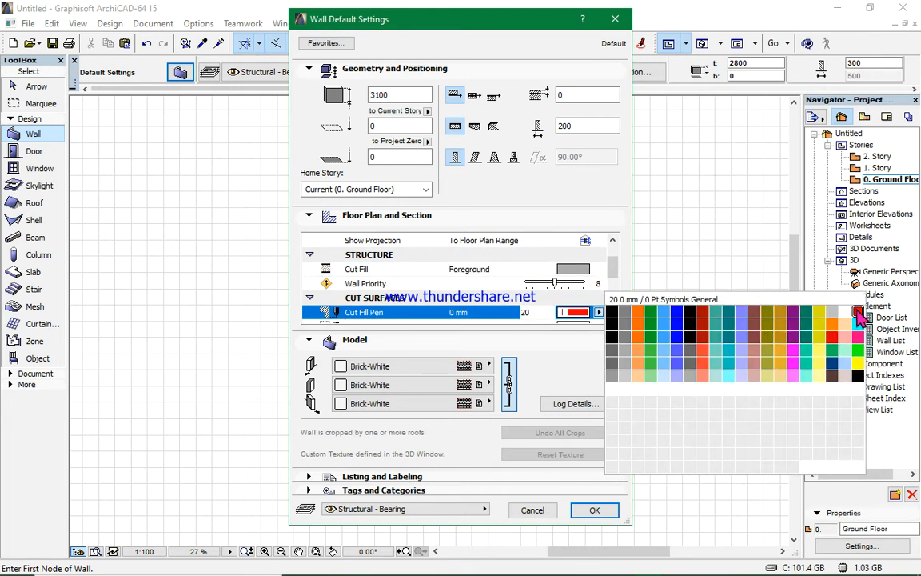
pyautogui.click(859, 316)
pyautogui.scroll(-2, 596, 312)
pyautogui.click(582, 270)
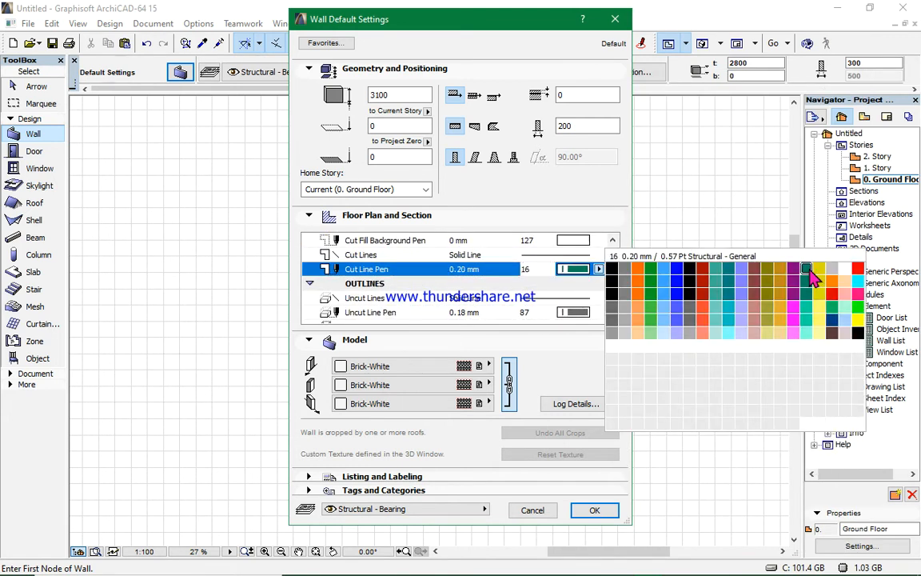
pyautogui.click(858, 268)
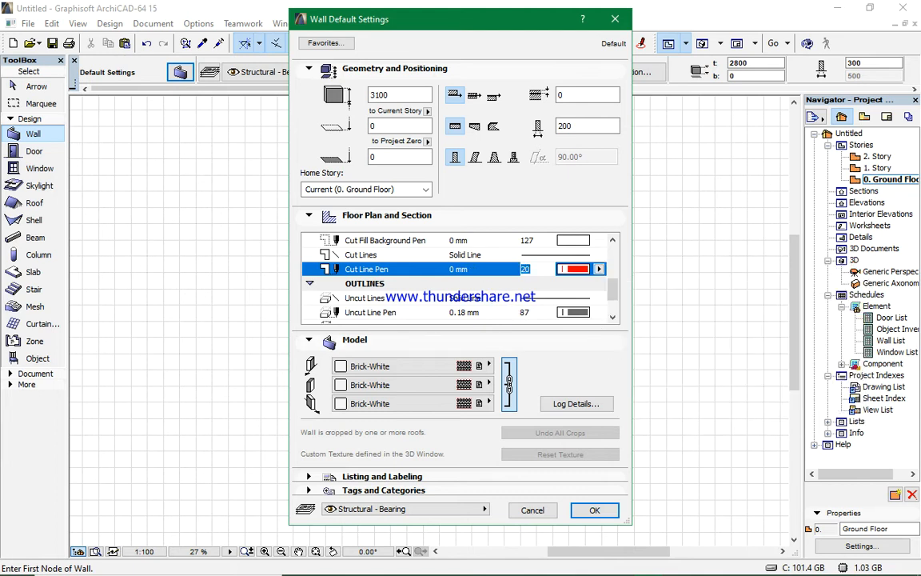
# - Set the wall's uncut line pen and overhead line pen to red pen 20
pyautogui.click(574, 312)
pyautogui.click(858, 311)
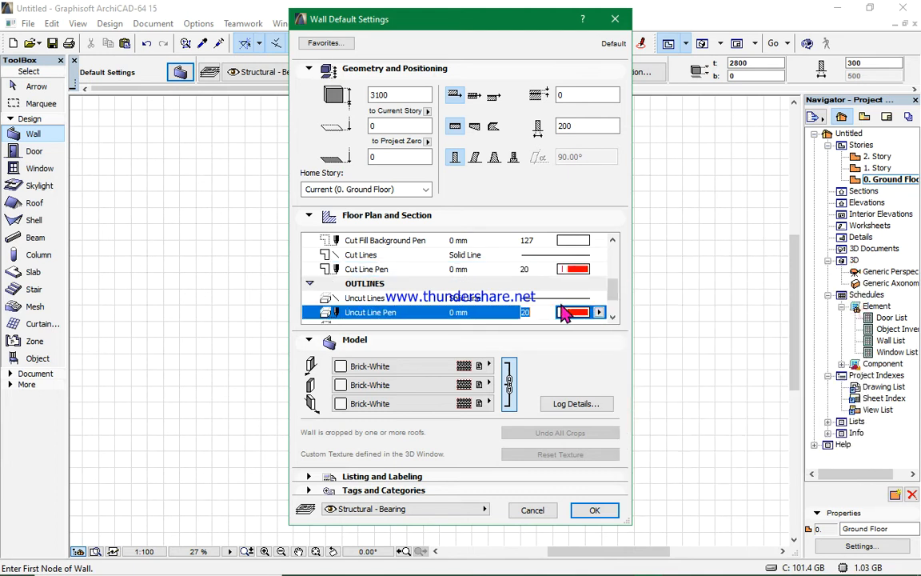
pyautogui.scroll(-2, 512, 280)
pyautogui.click(573, 298)
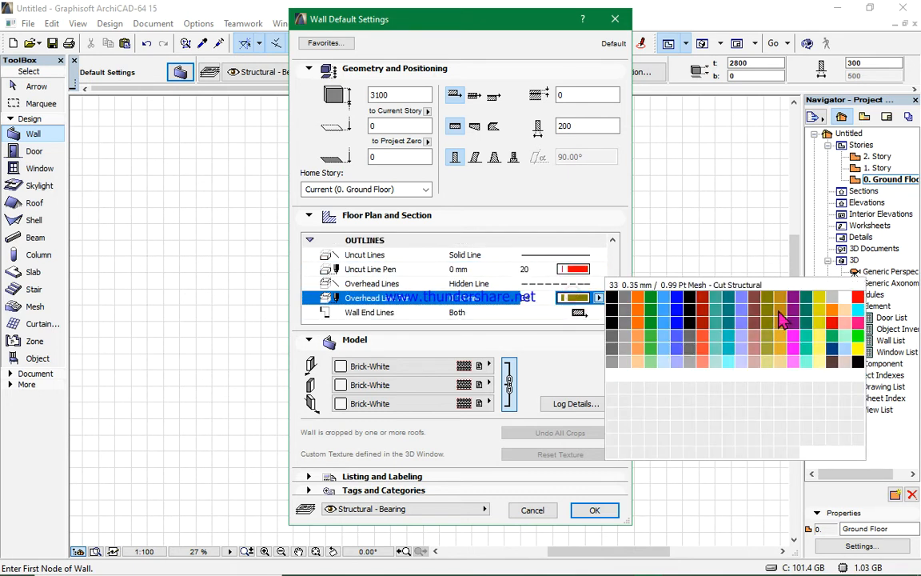
pyautogui.click(858, 297)
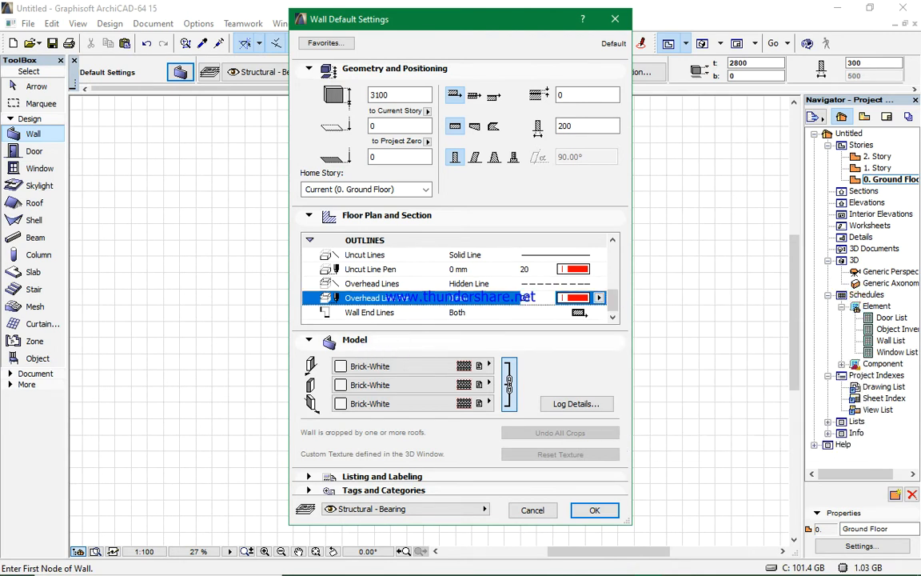
# - Set the wall's linked surface materials to Brick-Red
pyautogui.click(311, 342)
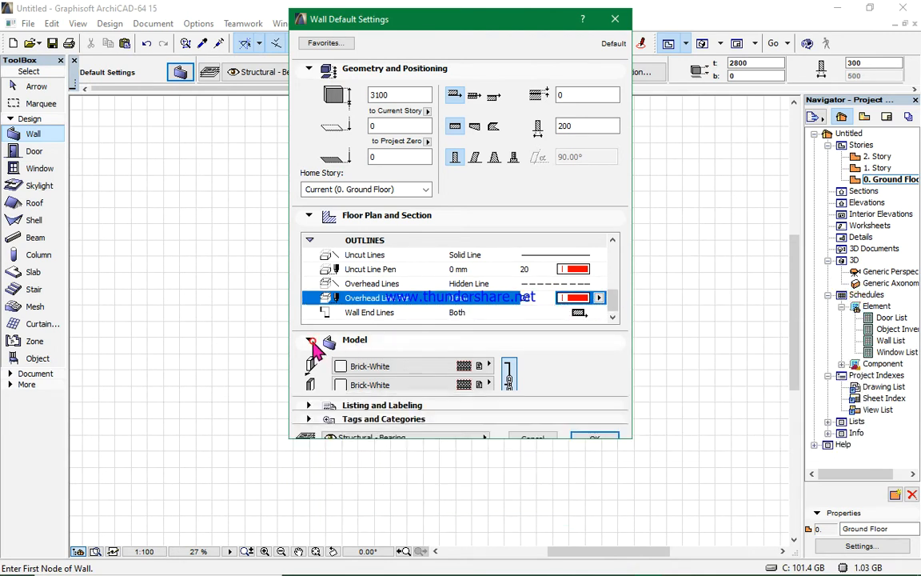
pyautogui.click(309, 341)
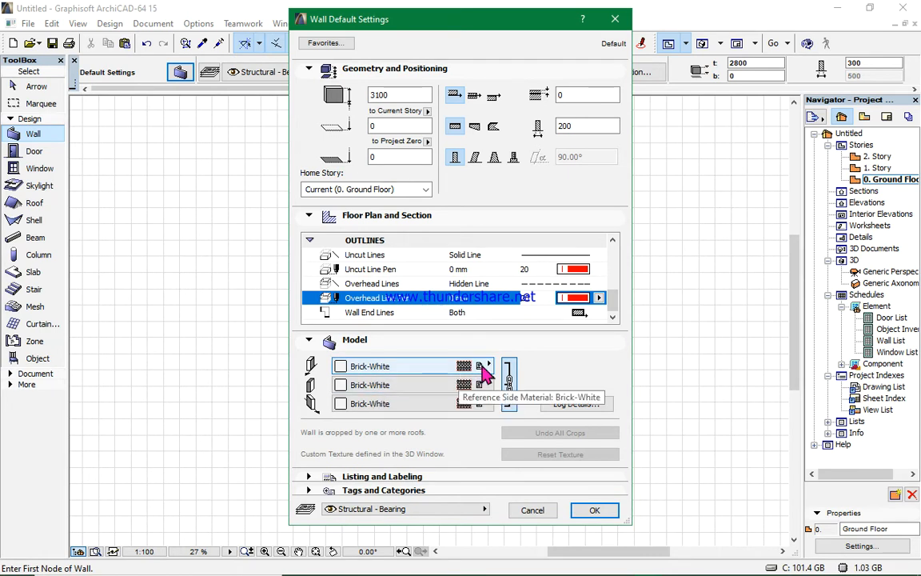
pyautogui.click(460, 366)
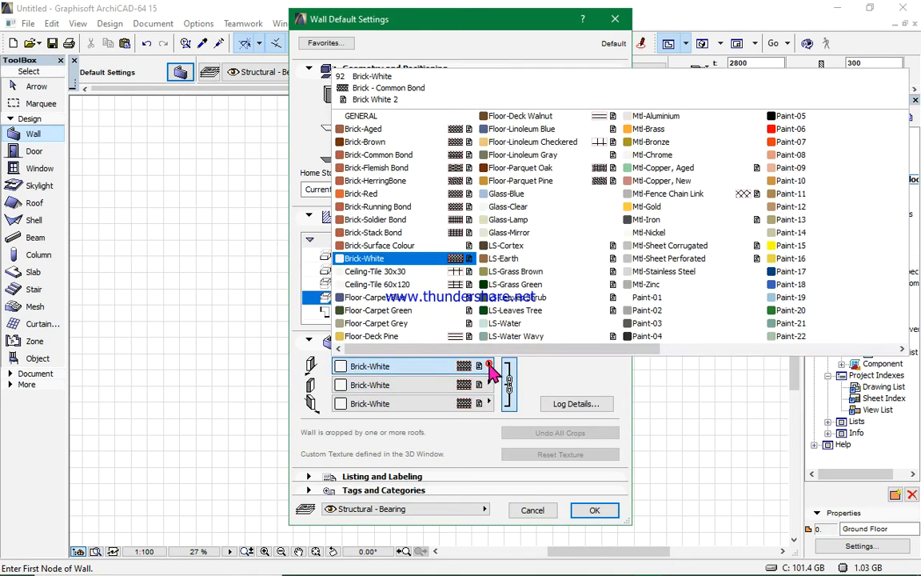
pyautogui.click(375, 195)
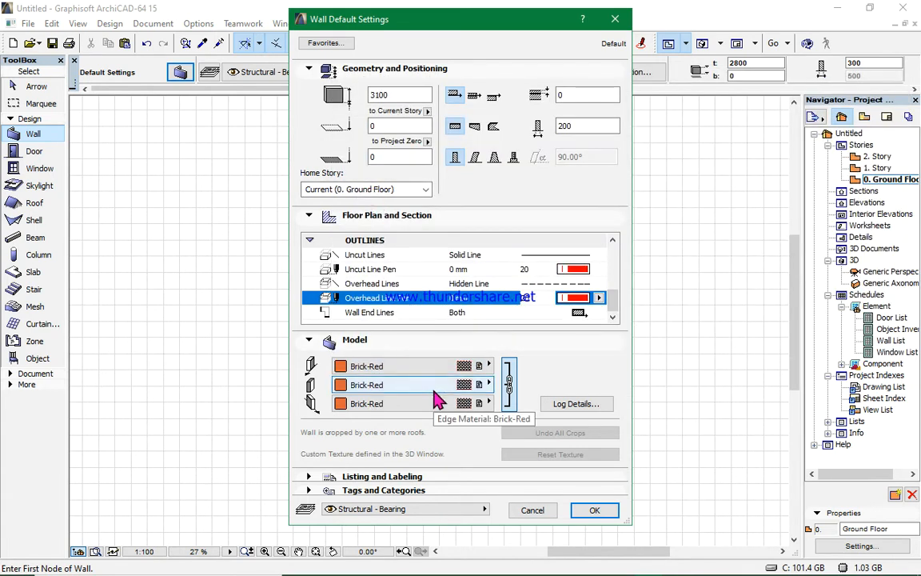
# - Unlink the surface materials and set the opposite side material to Floor-Deck Pine
pyautogui.click(509, 382)
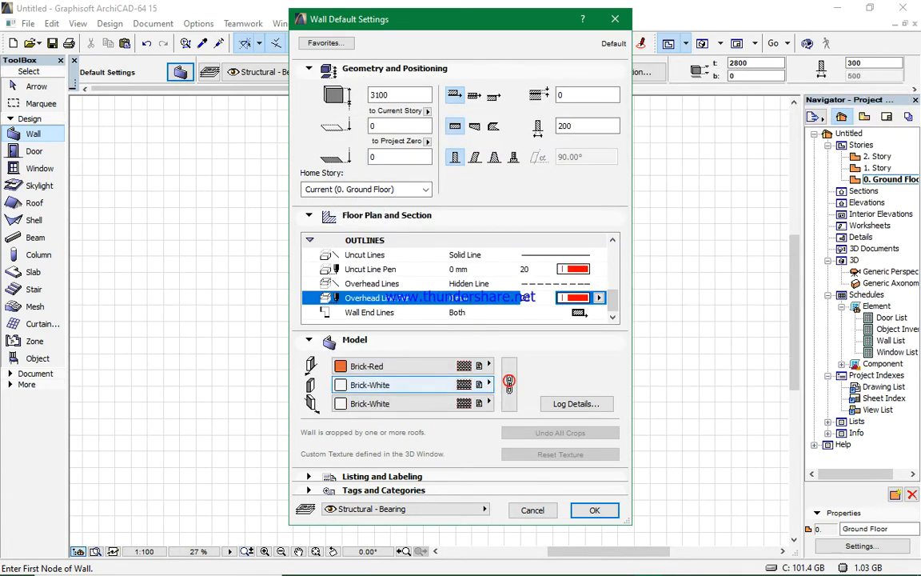
pyautogui.click(487, 383)
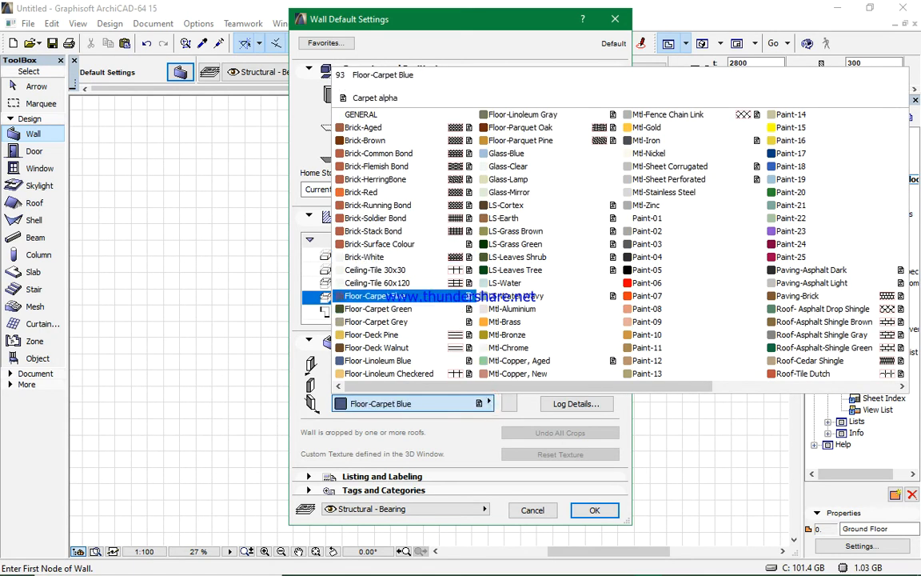
pyautogui.click(392, 334)
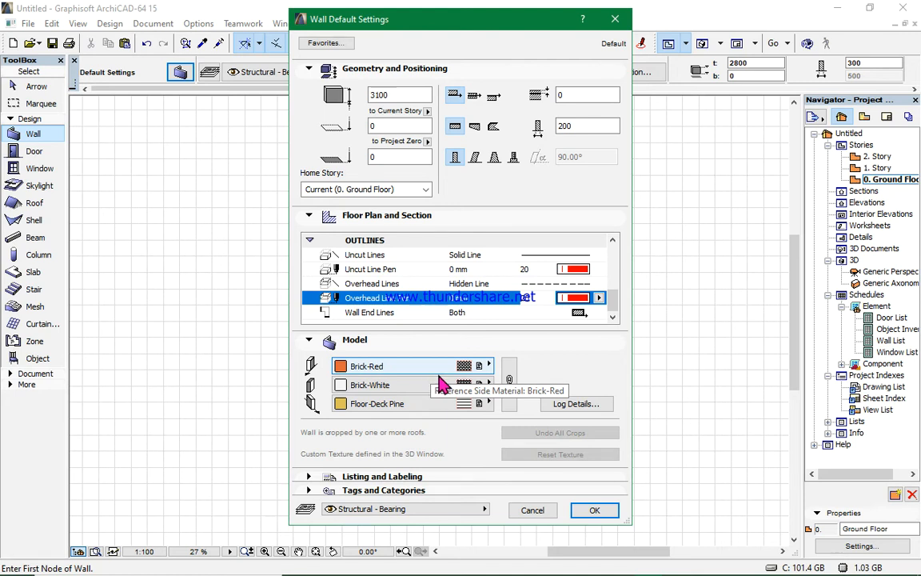
# - Relink the surface materials and set all wall surfaces to Brick-Red
pyautogui.click(510, 385)
pyautogui.click(509, 383)
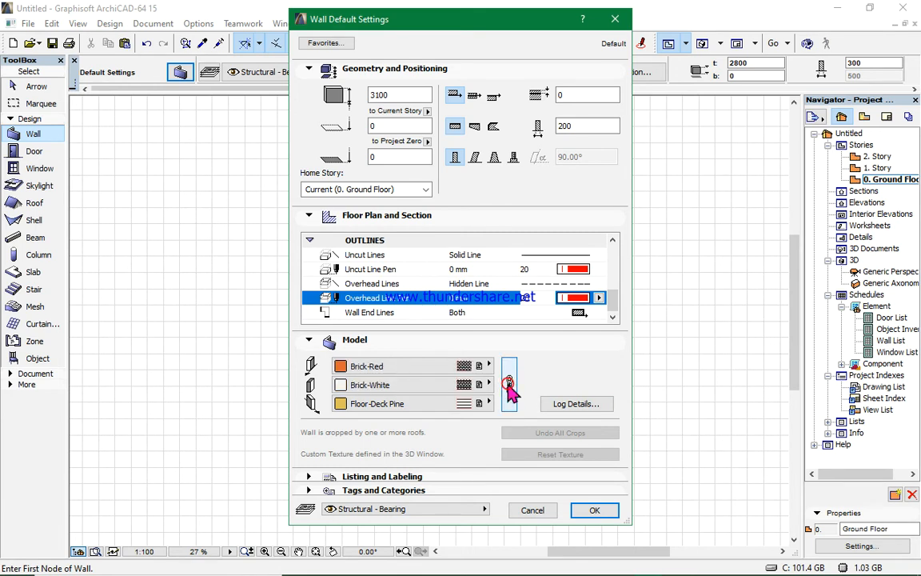
pyautogui.click(488, 366)
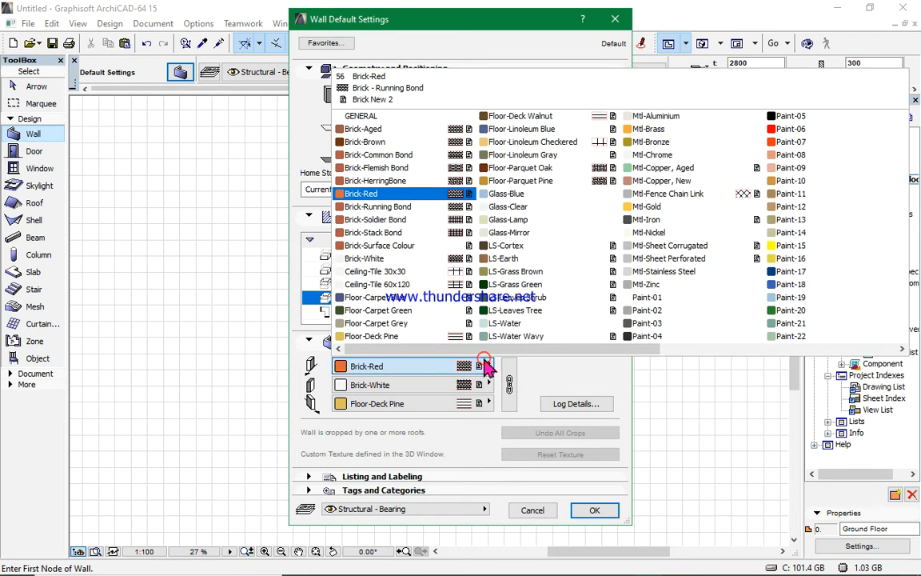
pyautogui.click(424, 193)
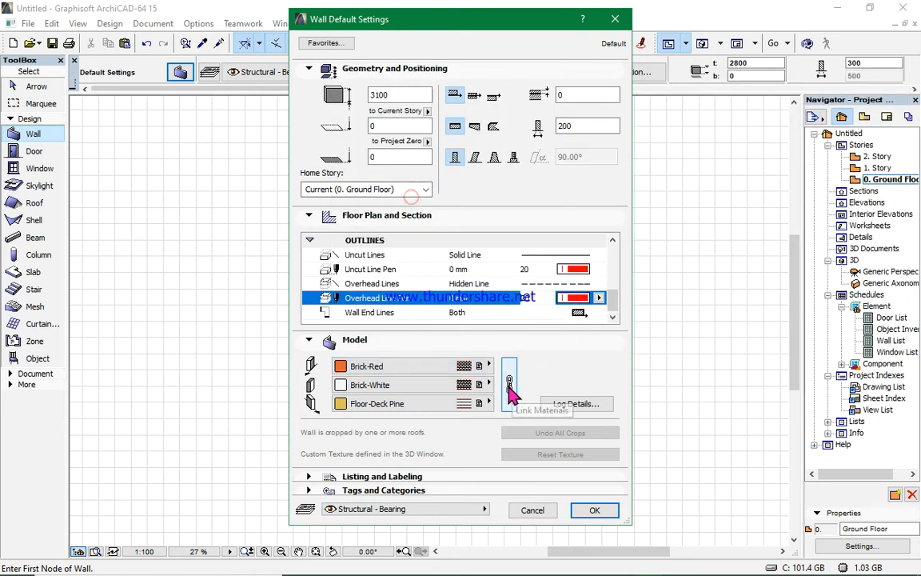
pyautogui.click(509, 387)
pyautogui.click(487, 365)
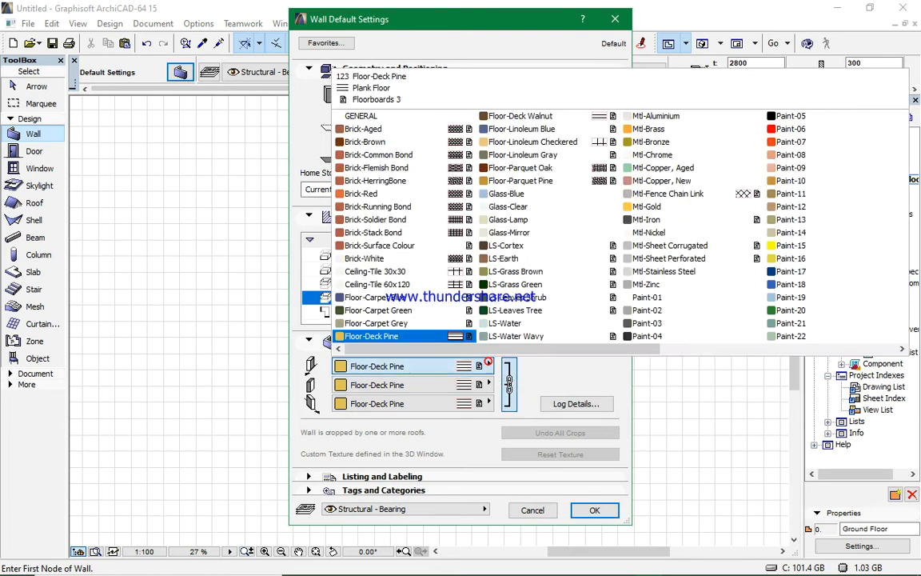
pyautogui.click(376, 193)
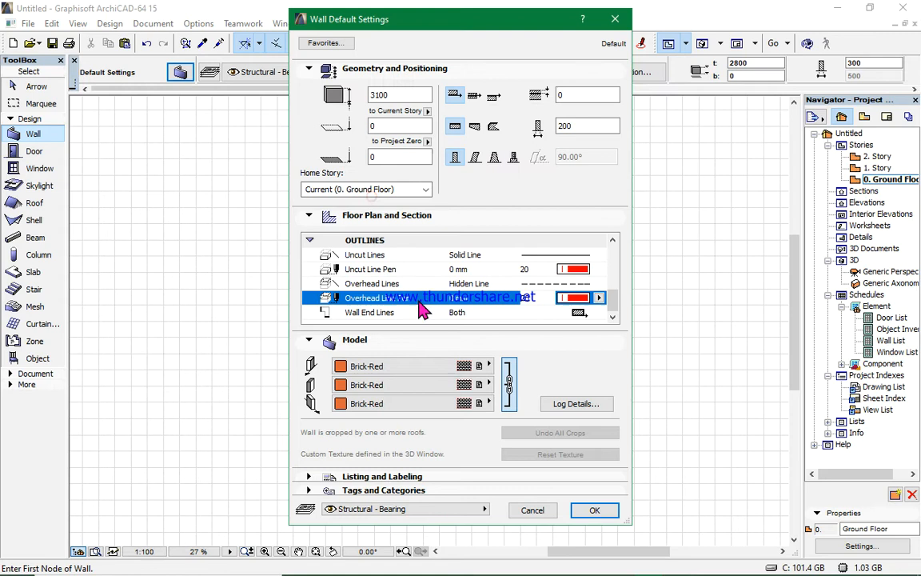
# - Apply the wall default settings and draw a horizontal wall 4500 mm long
pyautogui.click(593, 512)
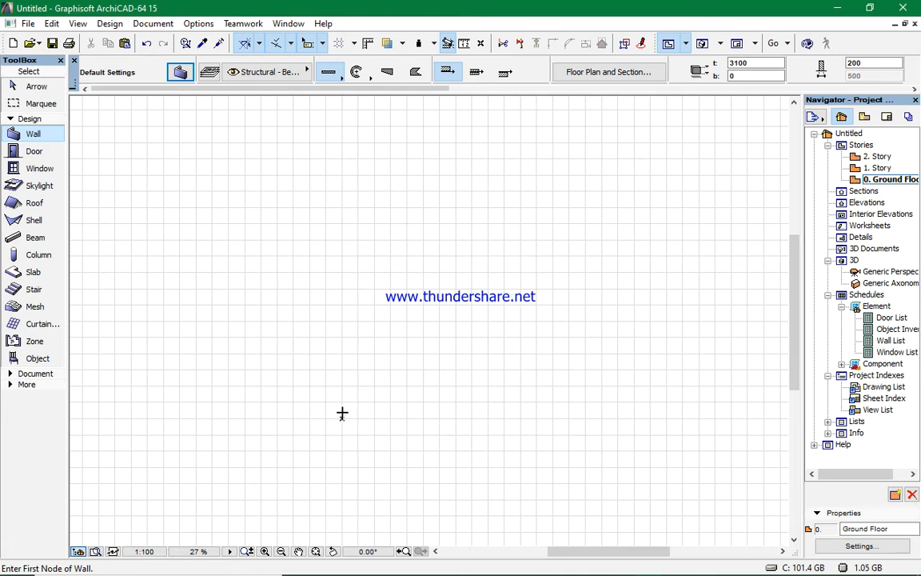
pyautogui.click(455, 241)
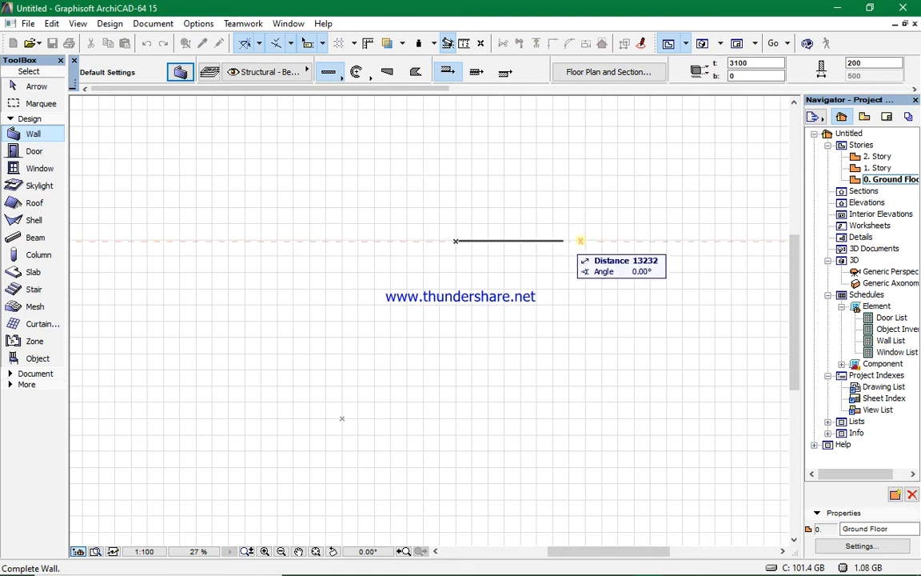
pyautogui.press('Tab')
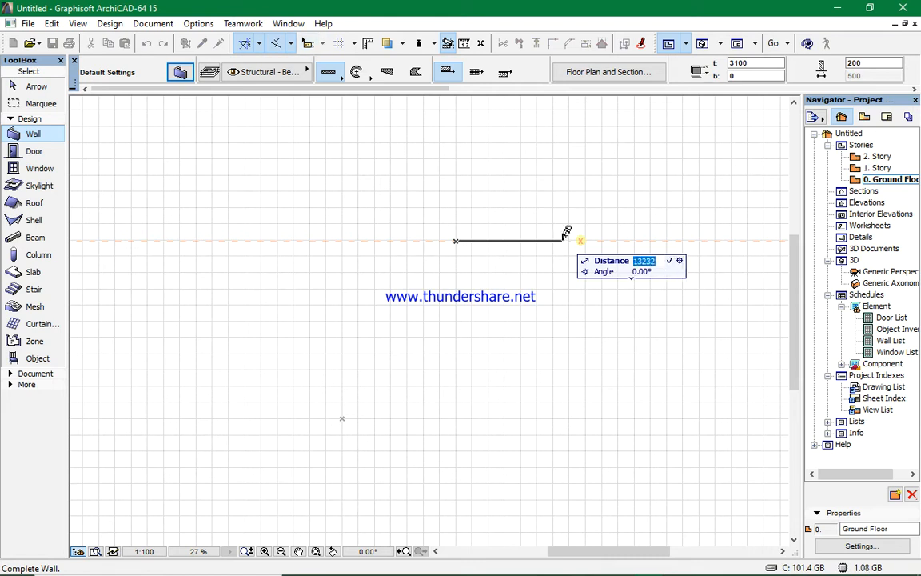
pyautogui.write('4500')
pyautogui.press('Return')
# - Measure the length of the new wall
pyautogui.scroll(5, 411, 240)
pyautogui.scroll(-2, 598, 236)
pyautogui.scroll(2, 729, 230)
pyautogui.scroll(2, 578, 261)
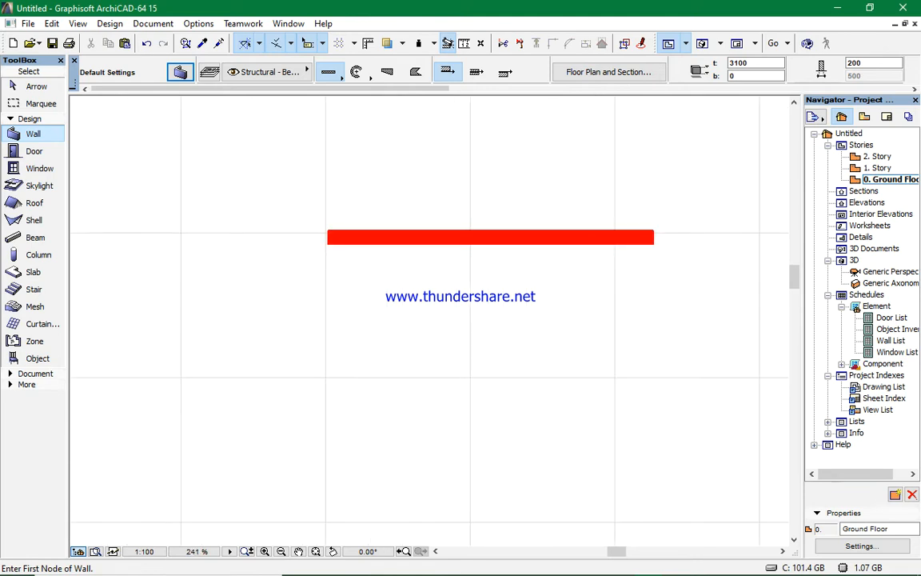
pyautogui.press('m')
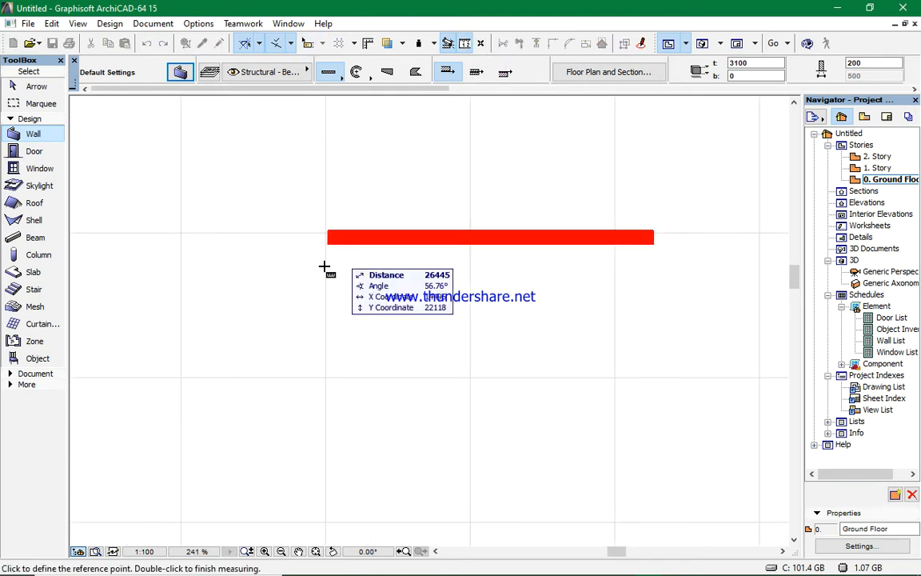
pyautogui.click(328, 231)
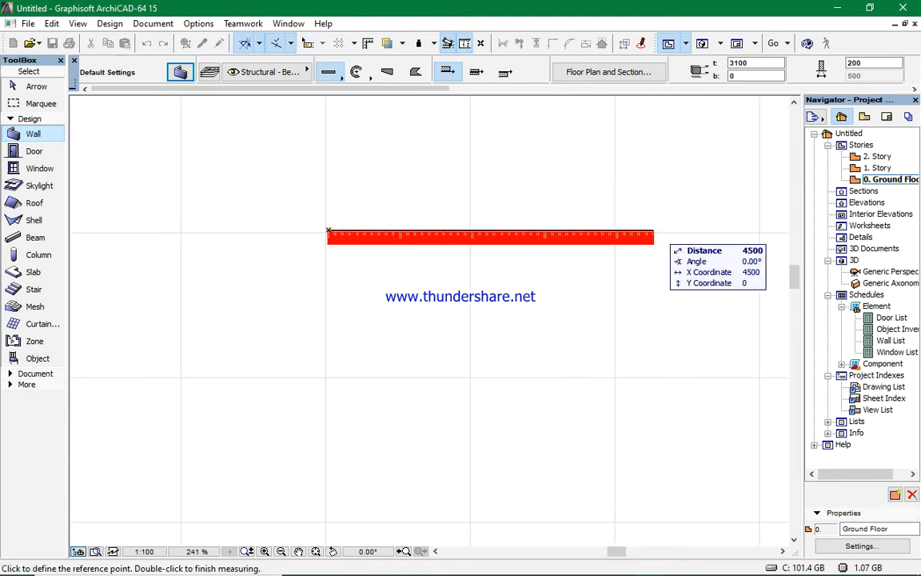
pyautogui.rightClick(594, 234)
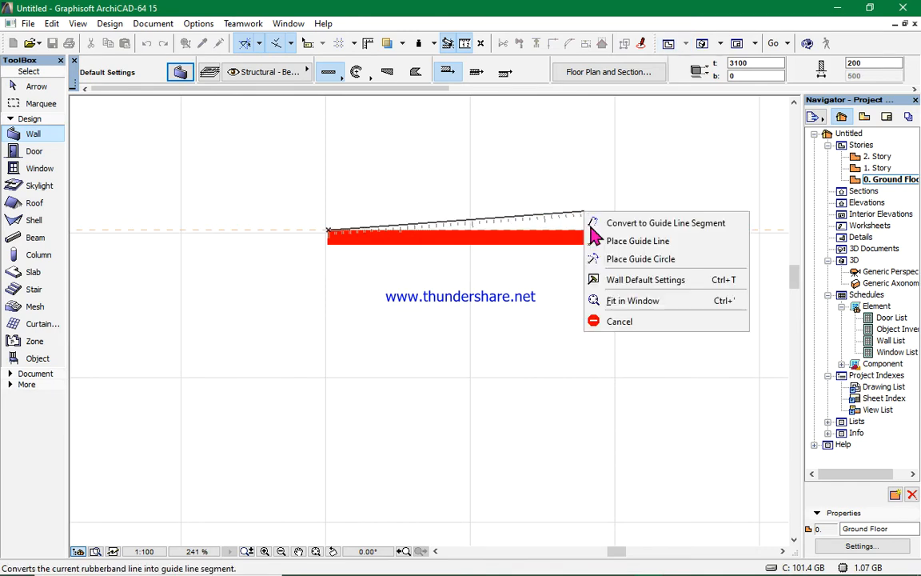
pyautogui.click(625, 318)
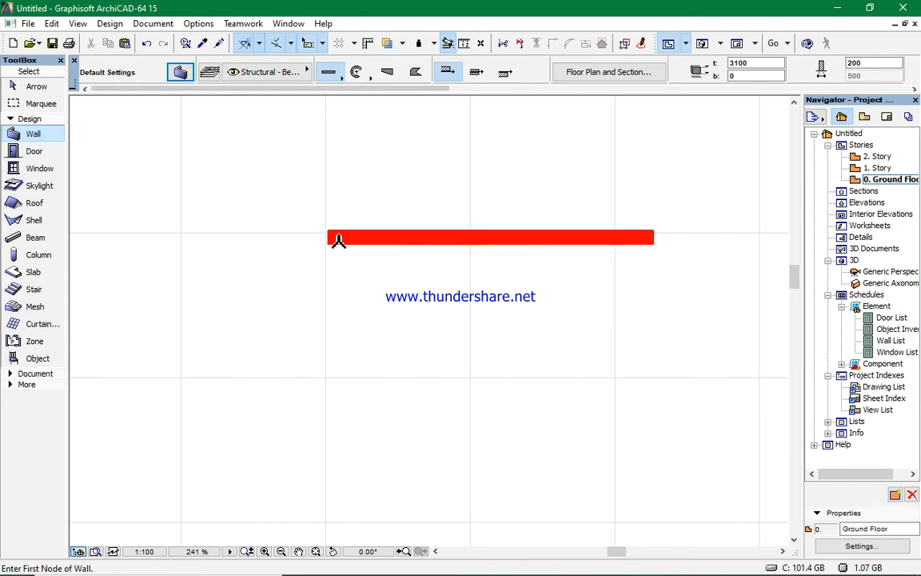
# - Switch the selected wall's reference line to the other face and back again
pyautogui.keyDown('shift'); pyautogui.click(327, 237); pyautogui.keyUp('shift')
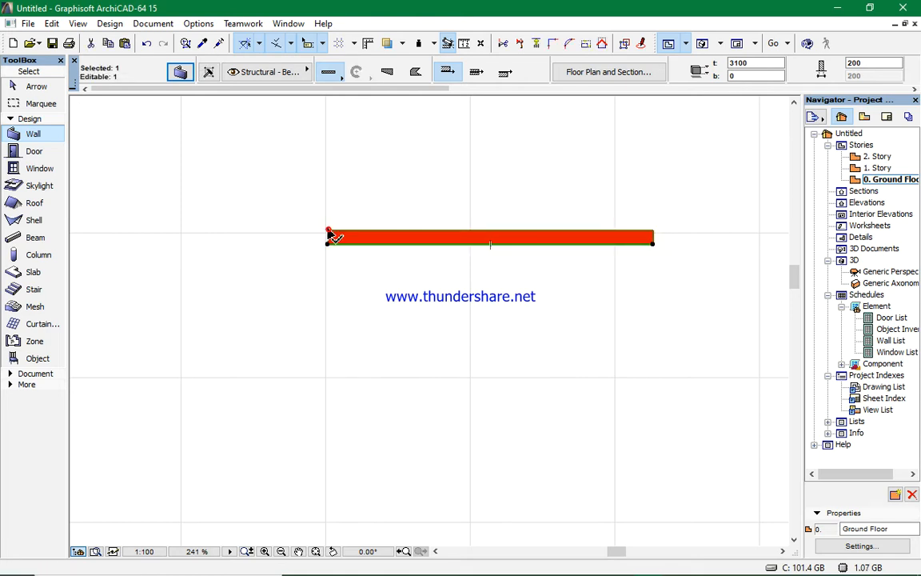
pyautogui.click(505, 74)
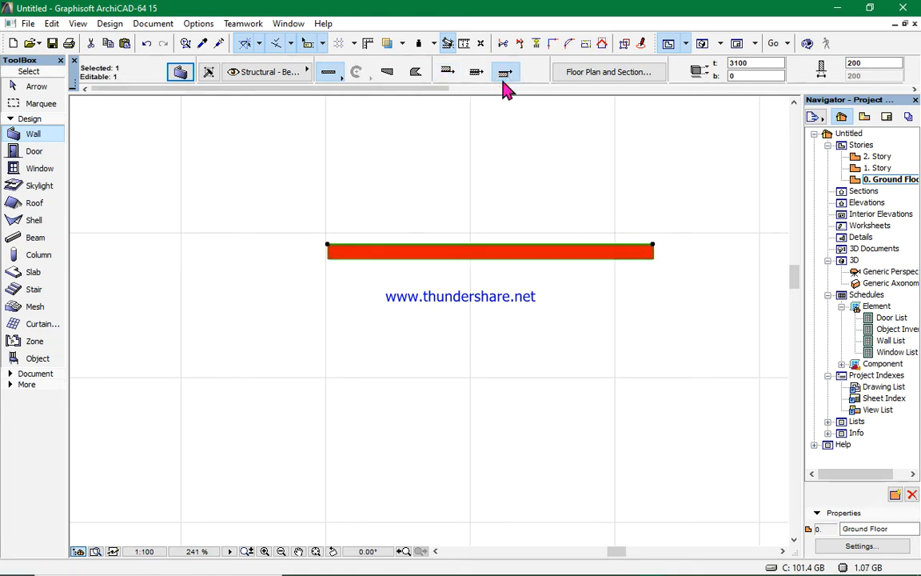
pyautogui.click(447, 72)
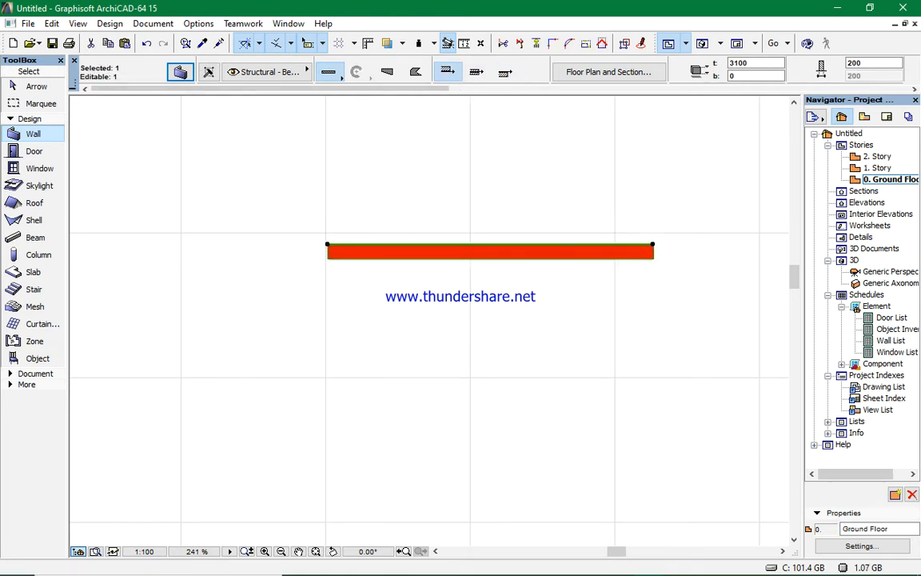
pyautogui.click(497, 165)
# - Copy the wall 3700 mm straight down
pyautogui.scroll(-2, 416, 266)
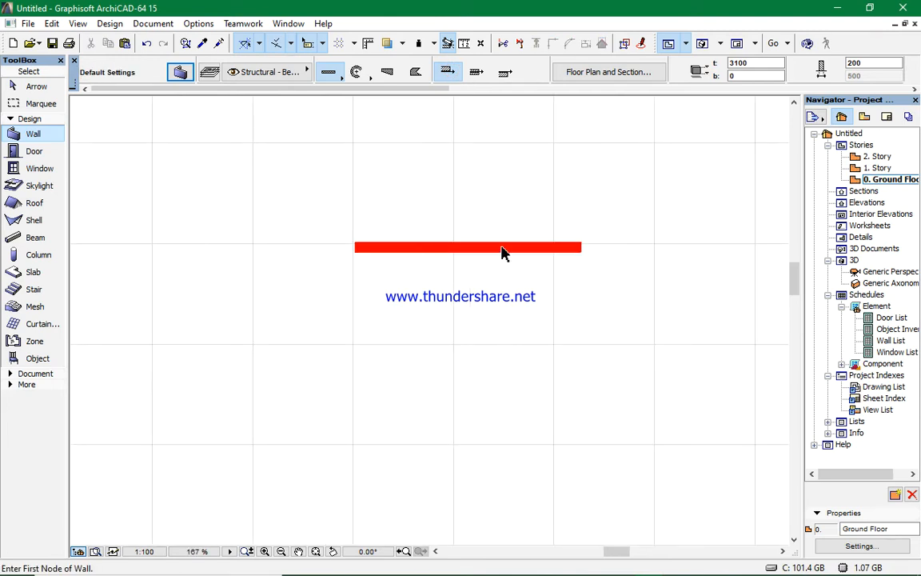
pyautogui.click(511, 250)
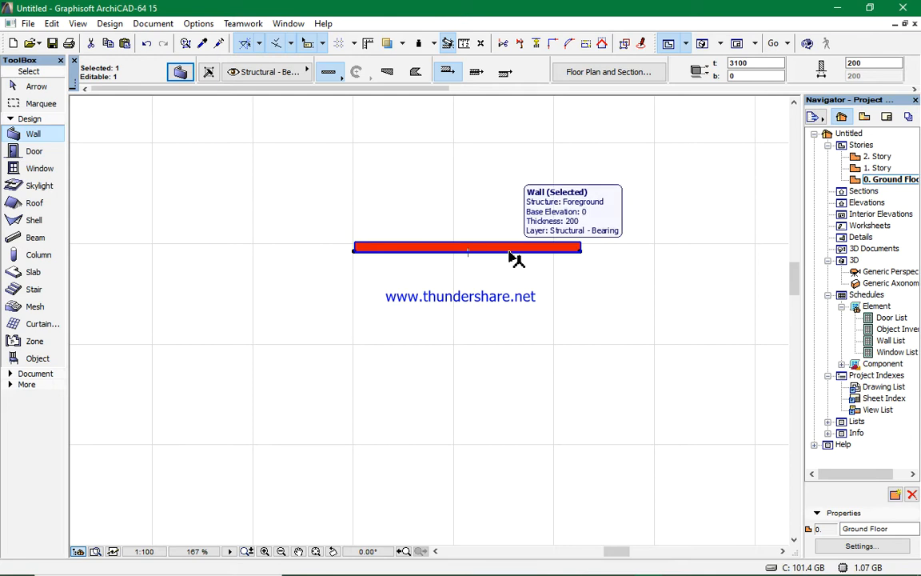
pyautogui.hotkey('ctrl', 'd')
pyautogui.click(510, 252)
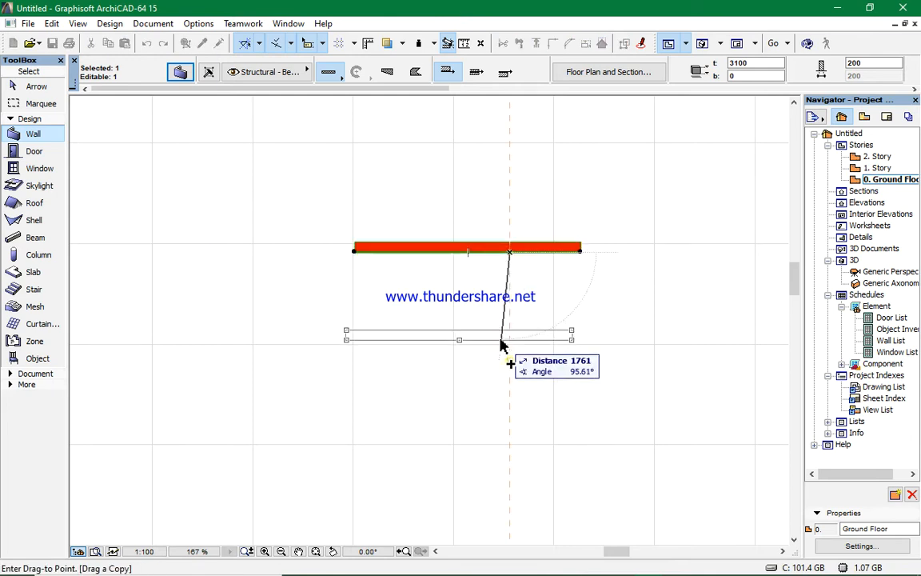
pyautogui.press('Tab')
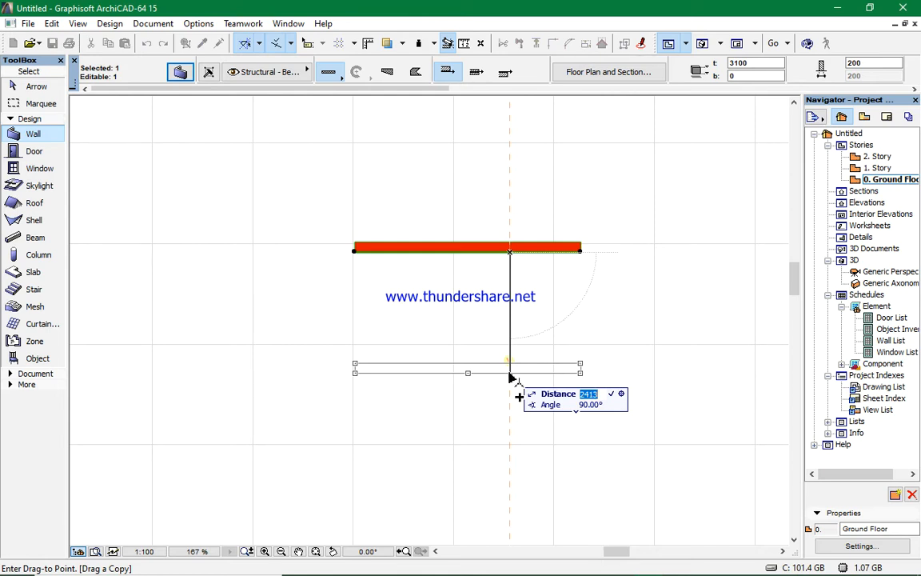
pyautogui.write('3700')
pyautogui.press('Return')
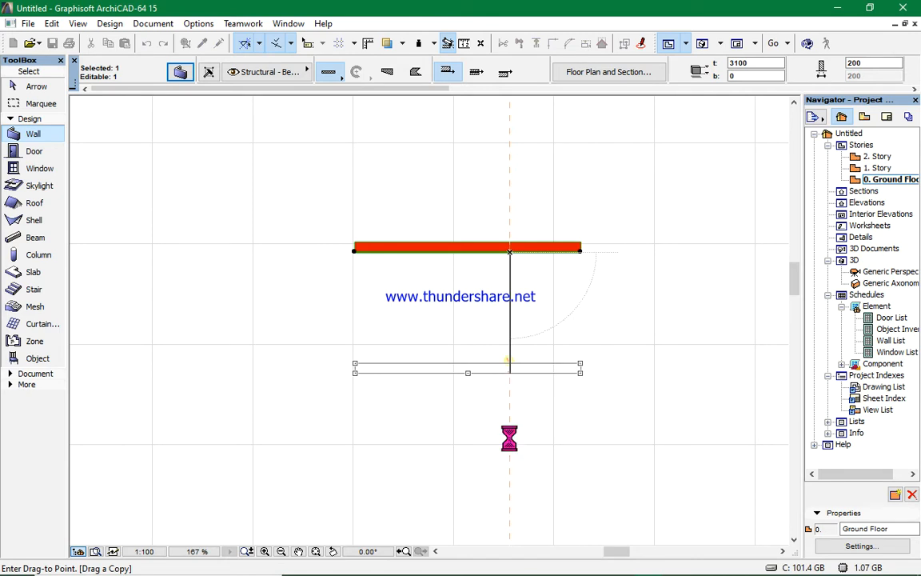
pyautogui.press('Escape')
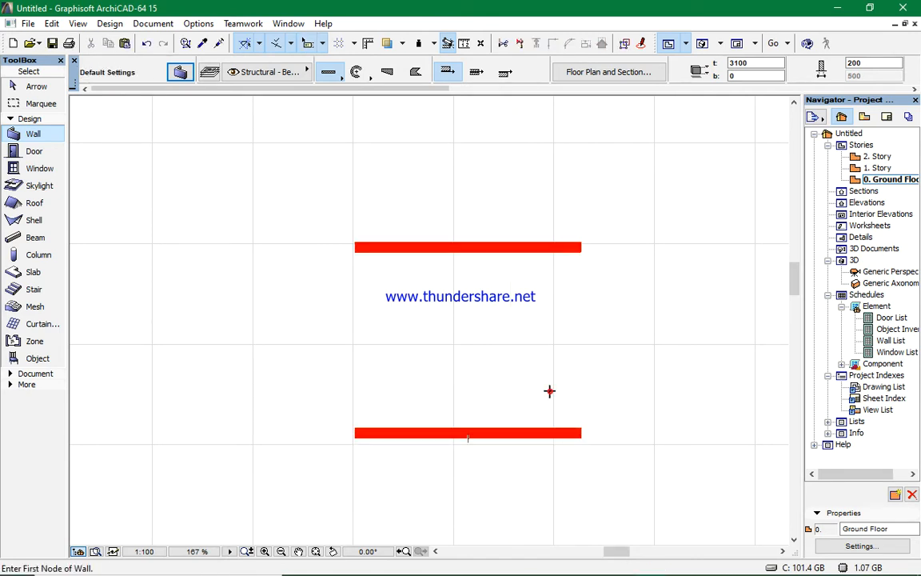
# - Measure the distance between the two parallel walls
pyautogui.click(464, 44)
pyautogui.click(525, 253)
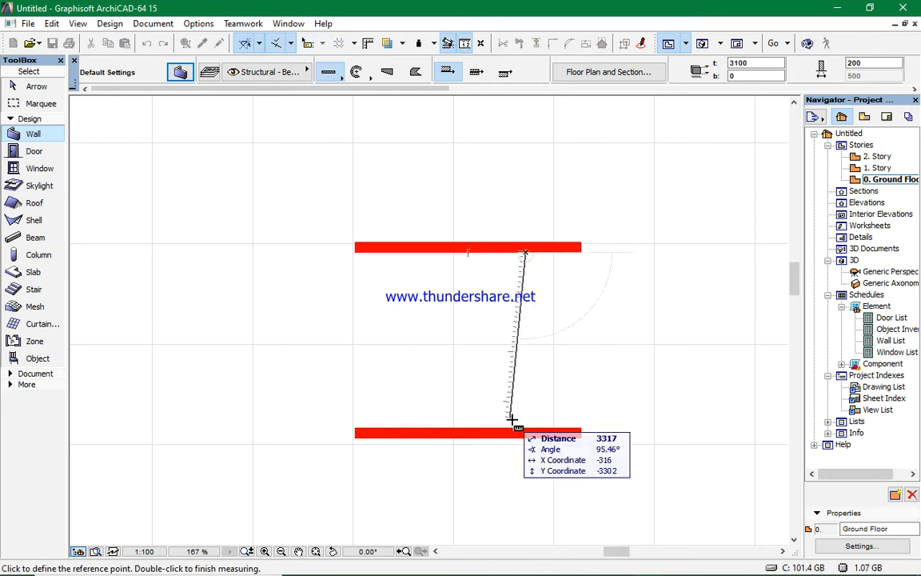
pyautogui.click(526, 432)
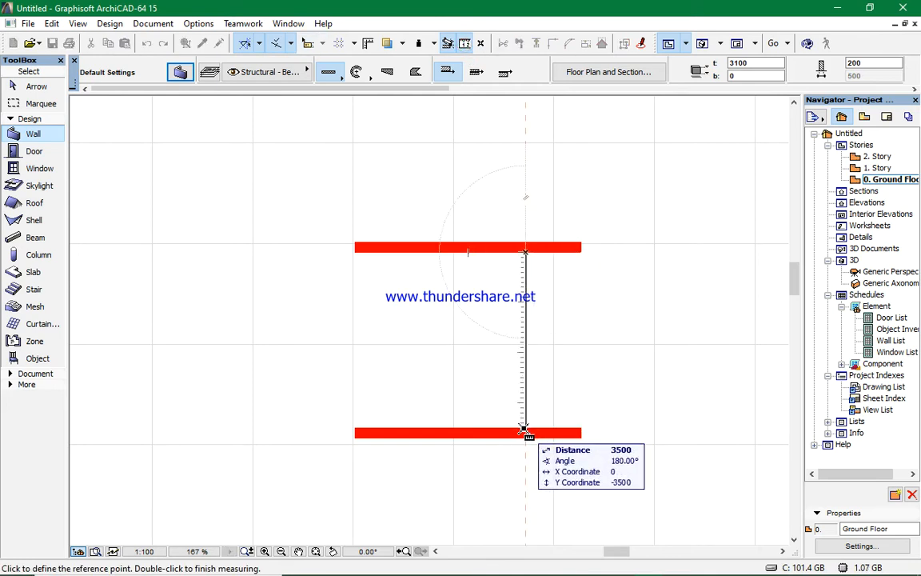
pyautogui.rightClick(514, 336)
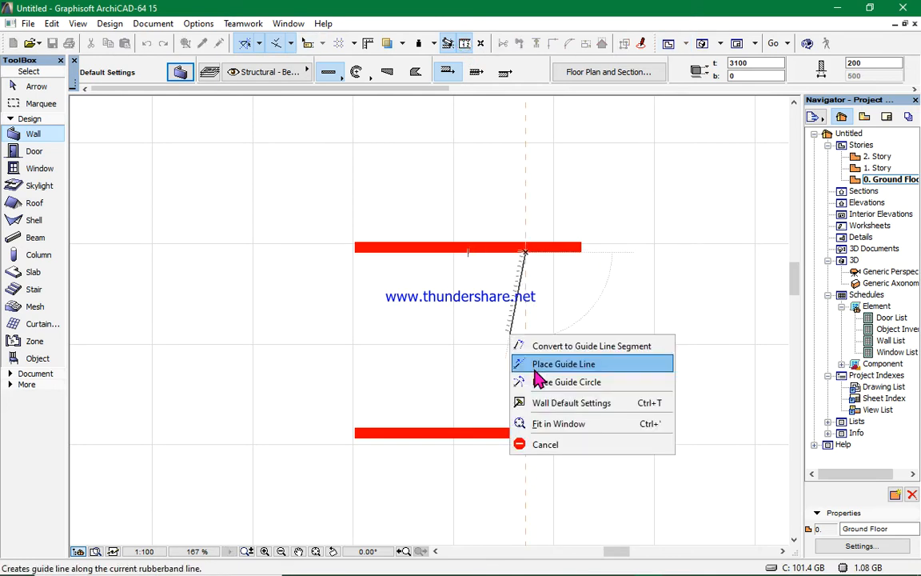
pyautogui.click(541, 442)
# - Draw a vertical wall joining the right ends of the two horizontal walls
pyautogui.click(580, 438)
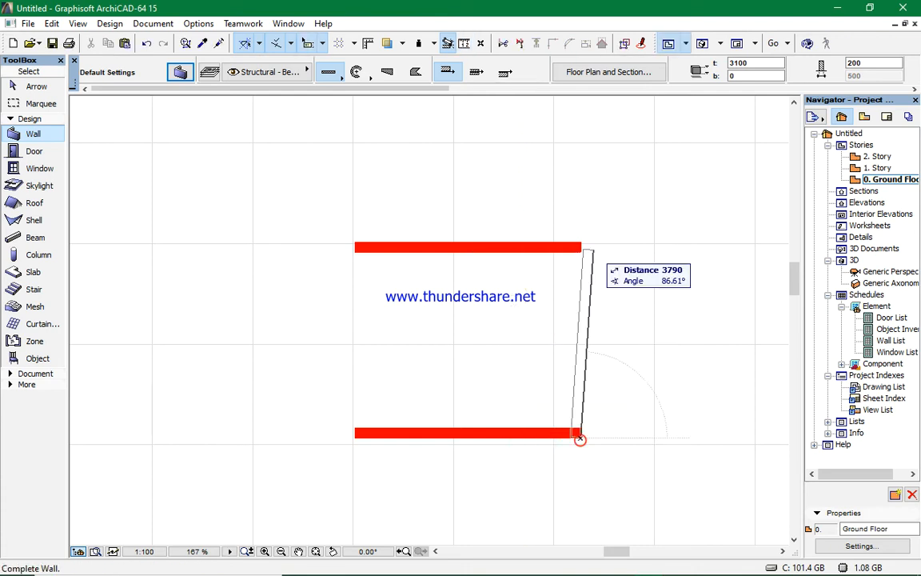
pyautogui.click(577, 244)
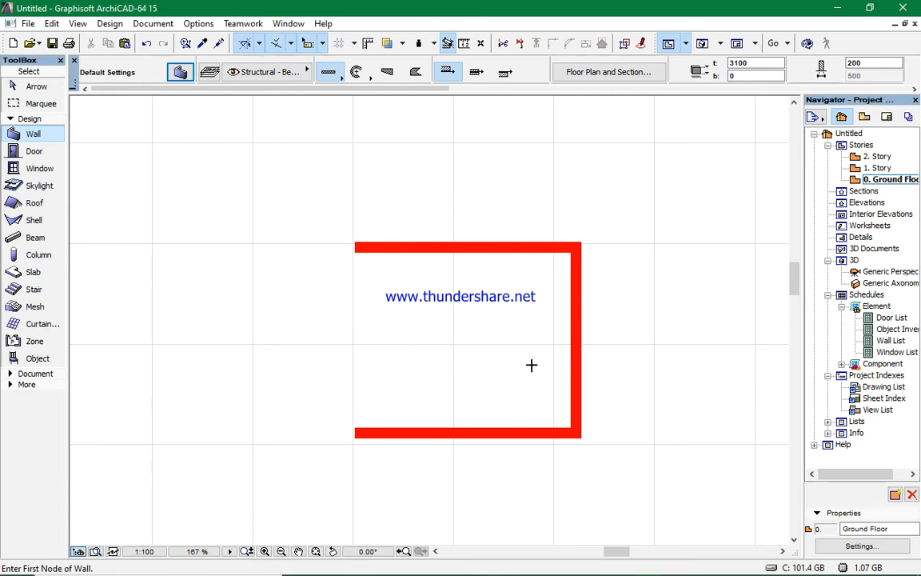
# - Copy the vertical wall 4700 mm to the left
pyautogui.keyDown('shift'); pyautogui.click(572, 364); pyautogui.keyUp('shift')
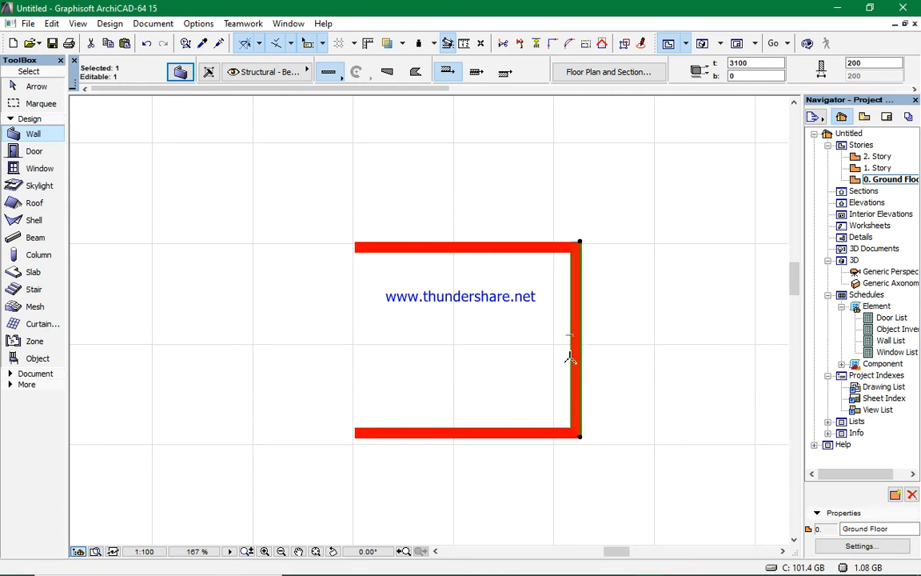
pyautogui.hotkey('ctrl', 'shift', 'd')
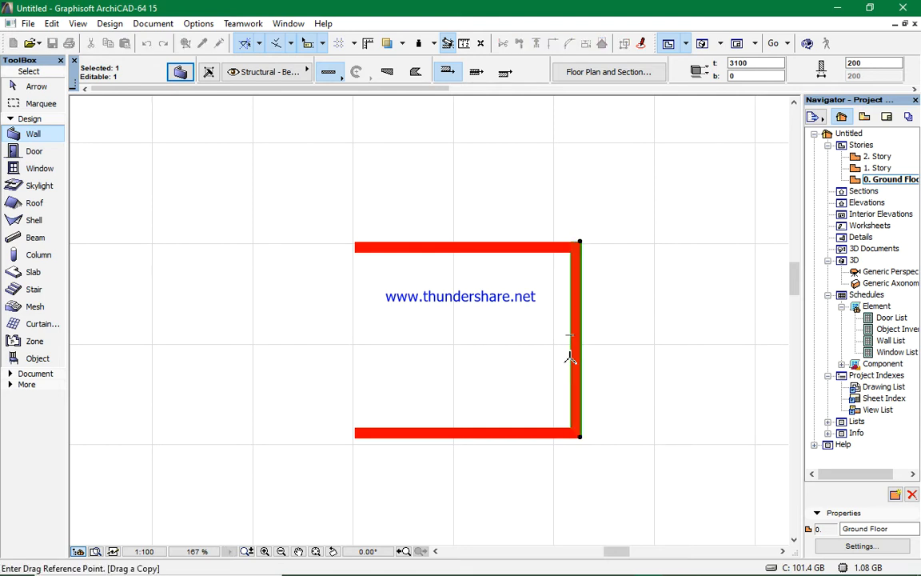
pyautogui.click(569, 352)
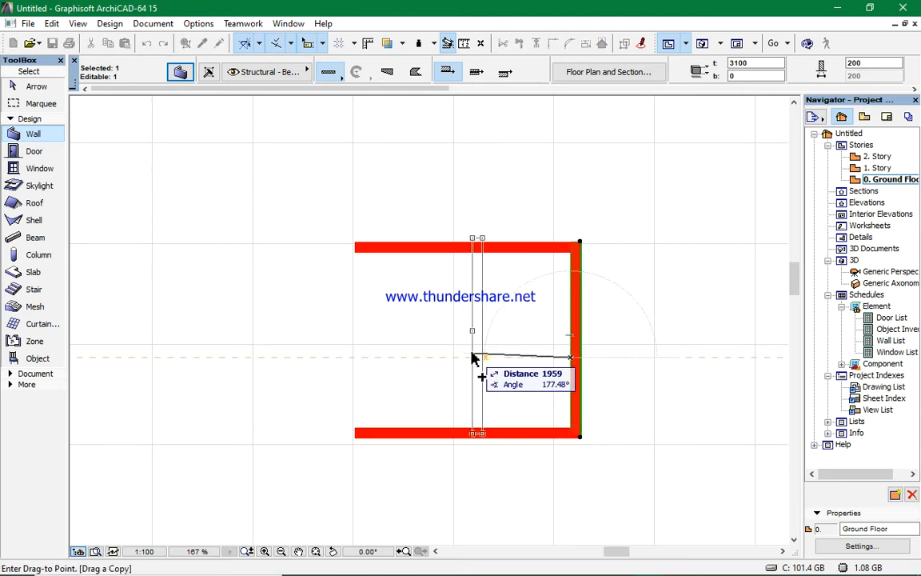
pyautogui.press('Tab')
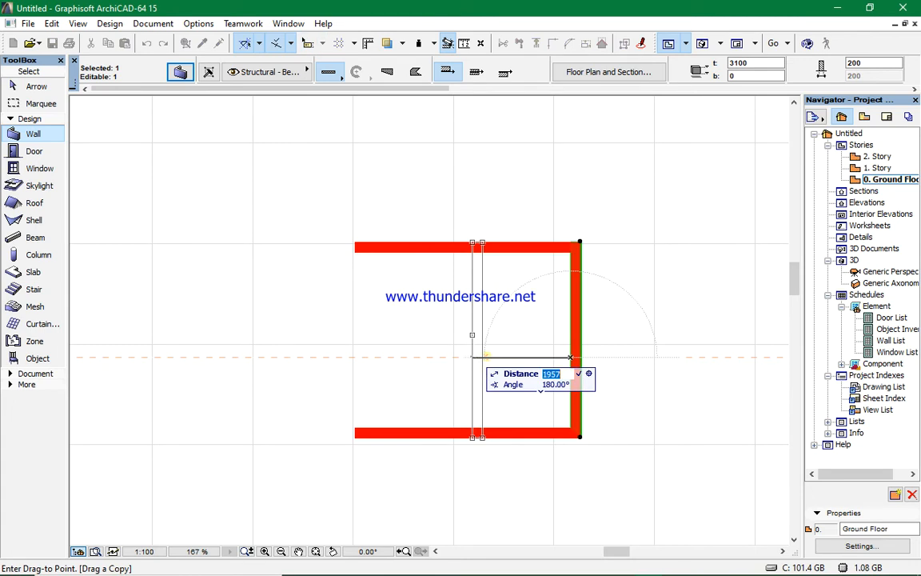
pyautogui.write('4700')
pyautogui.press('Return')
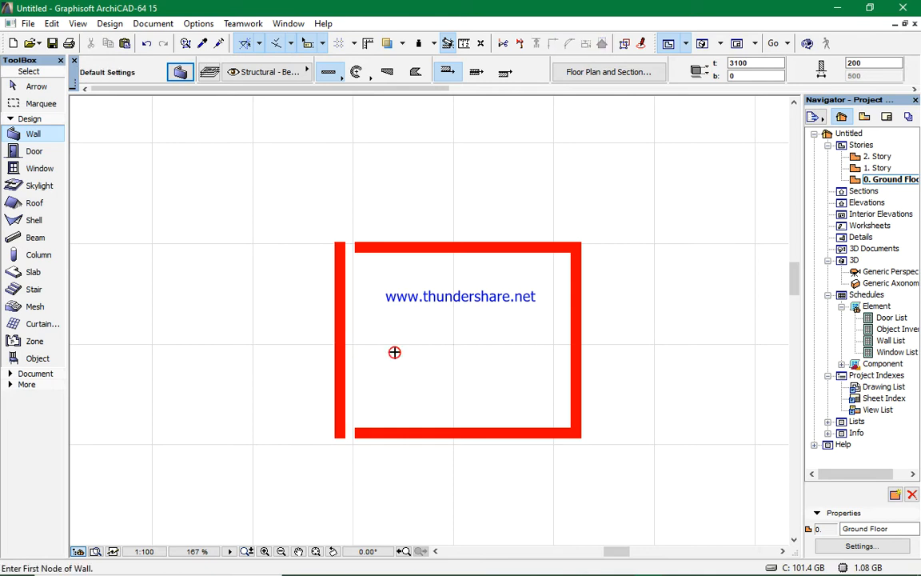
# - Measure the distance between the two vertical walls
pyautogui.click(465, 44)
pyautogui.click(570, 322)
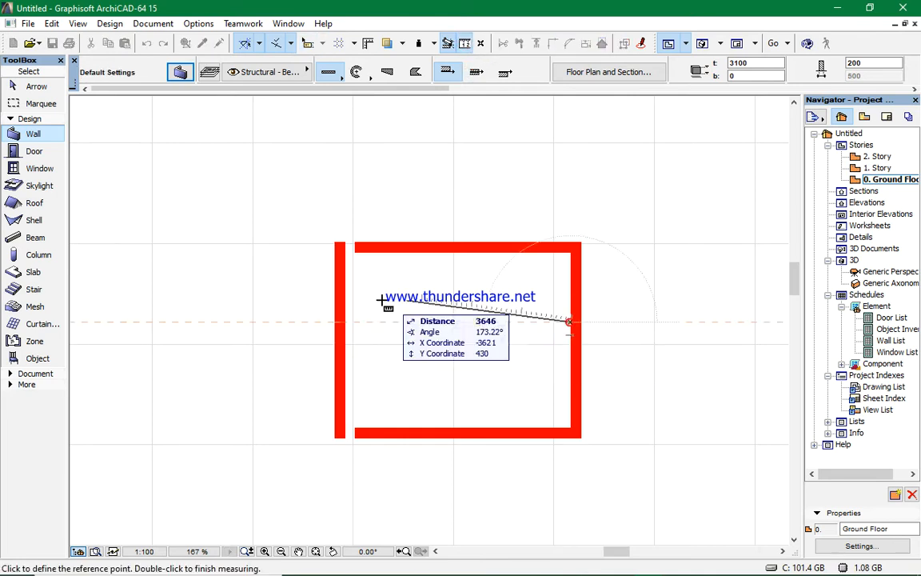
pyautogui.rightClick(346, 324)
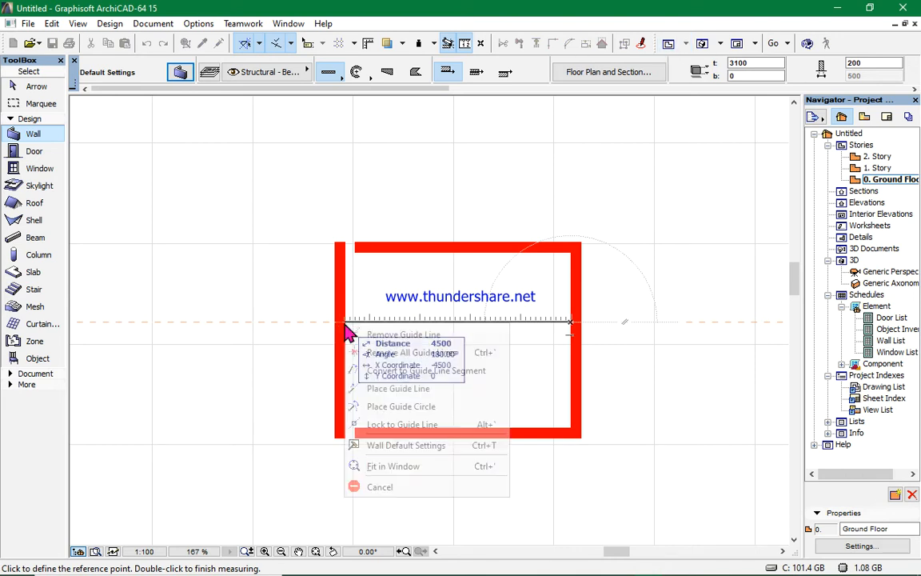
pyautogui.click(378, 487)
pyautogui.keyDown('shift'); pyautogui.click(366, 434); pyautogui.keyUp('shift')
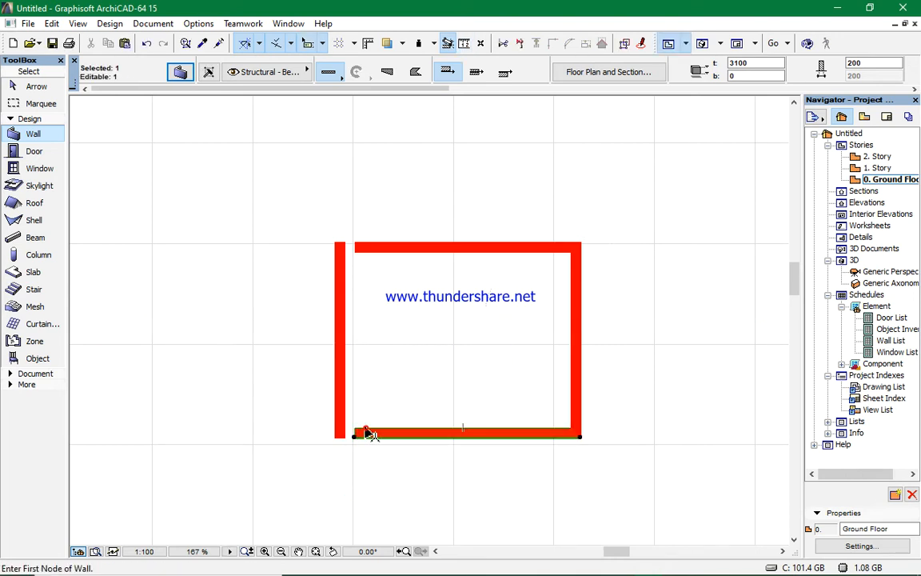
pyautogui.keyDown('shift'); pyautogui.click(342, 406); pyautogui.keyUp('shift')
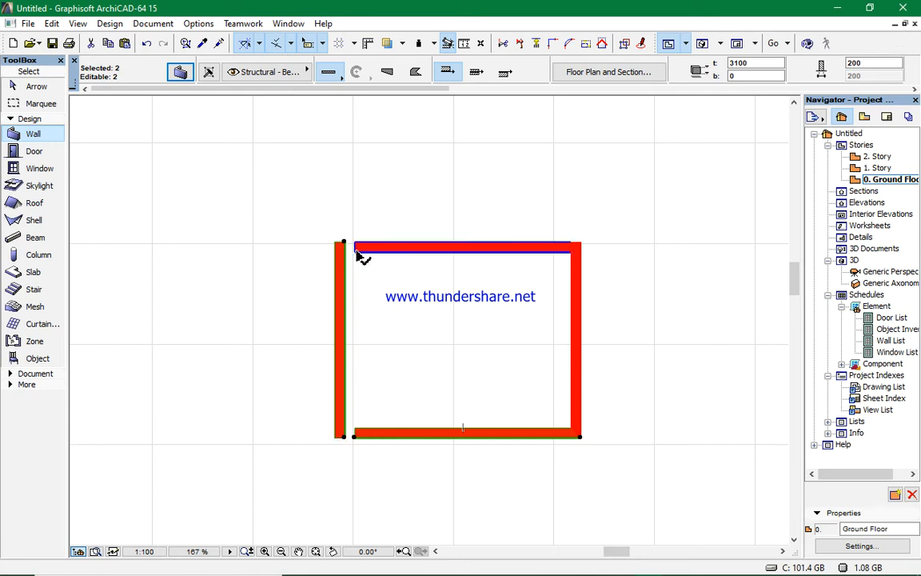
pyautogui.keyDown('shift'); pyautogui.click(464, 247); pyautogui.keyUp('shift')
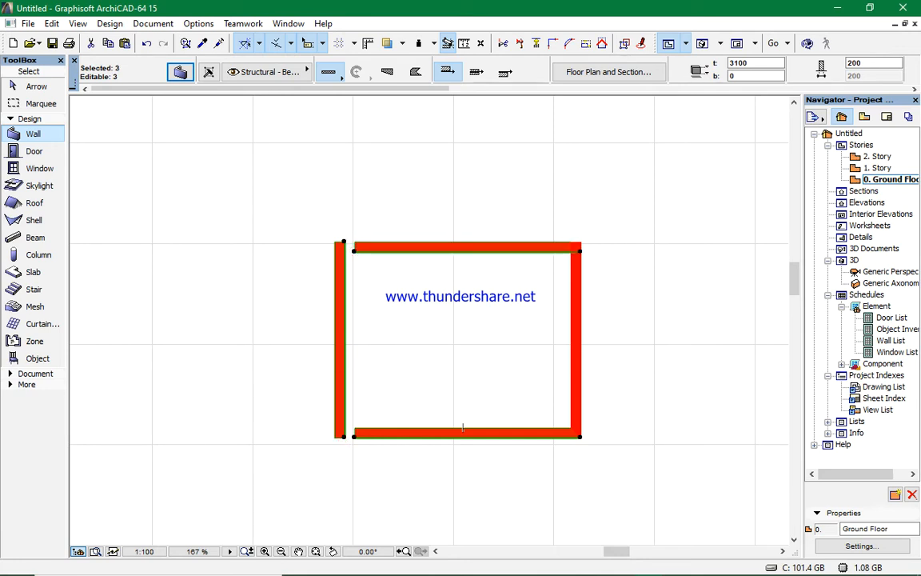
pyautogui.press('Escape')
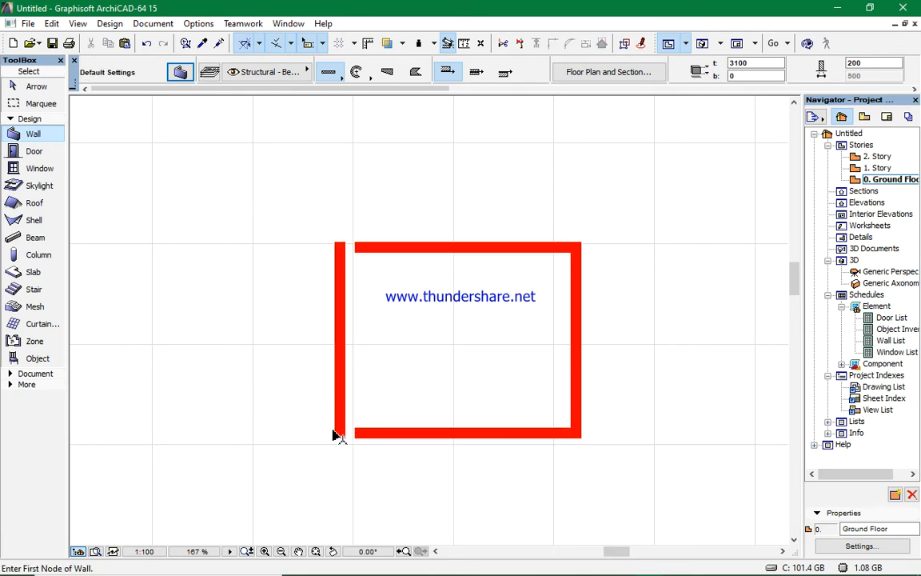
# - Intersect the left wall with the top and bottom walls to join their corners
pyautogui.keyDown('shift'); pyautogui.click(342, 428); pyautogui.keyUp('shift')
pyautogui.keyDown('shift'); pyautogui.click(364, 436); pyautogui.keyUp('shift')
pyautogui.keyDown('shift'); pyautogui.click(365, 251); pyautogui.keyUp('shift')
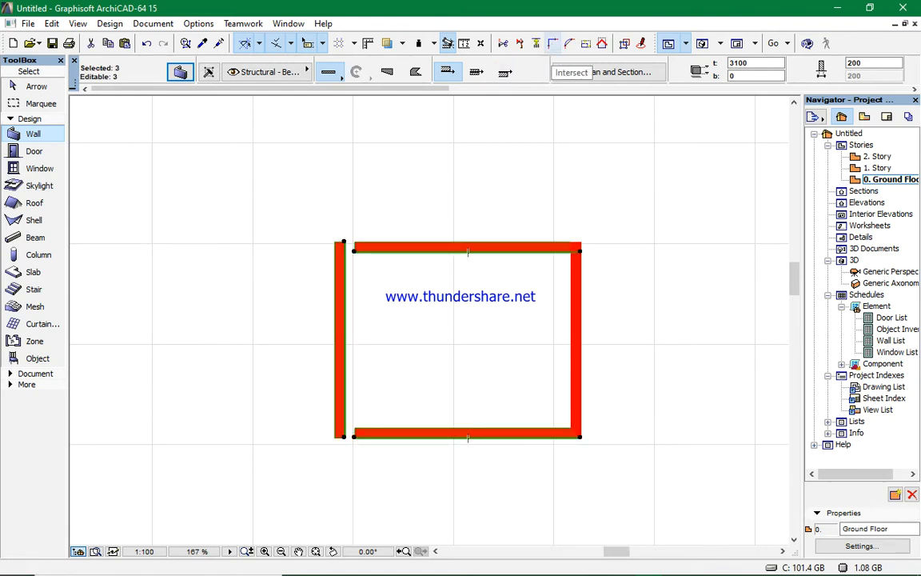
pyautogui.click(554, 45)
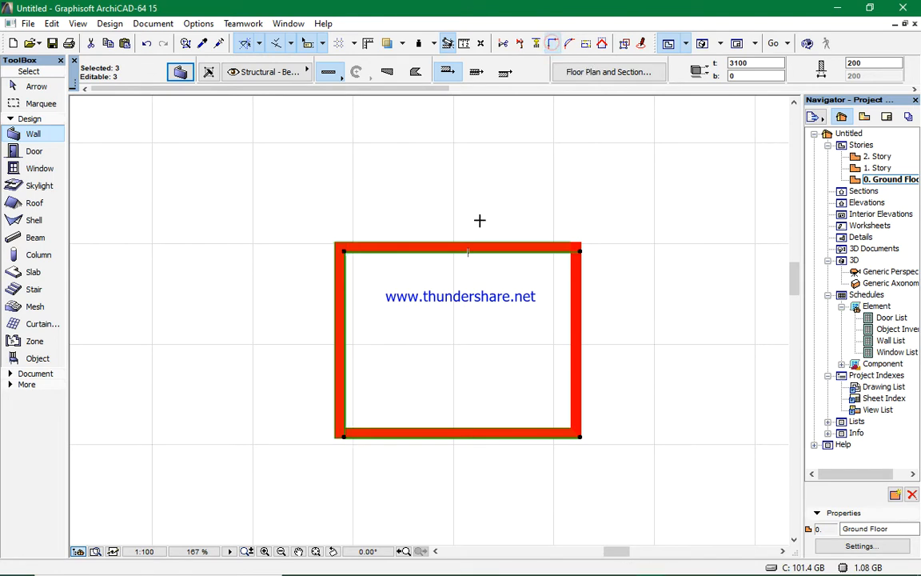
pyautogui.press('Escape')
pyautogui.scroll(-5, 430, 318)
pyautogui.scroll(4, 438, 332)
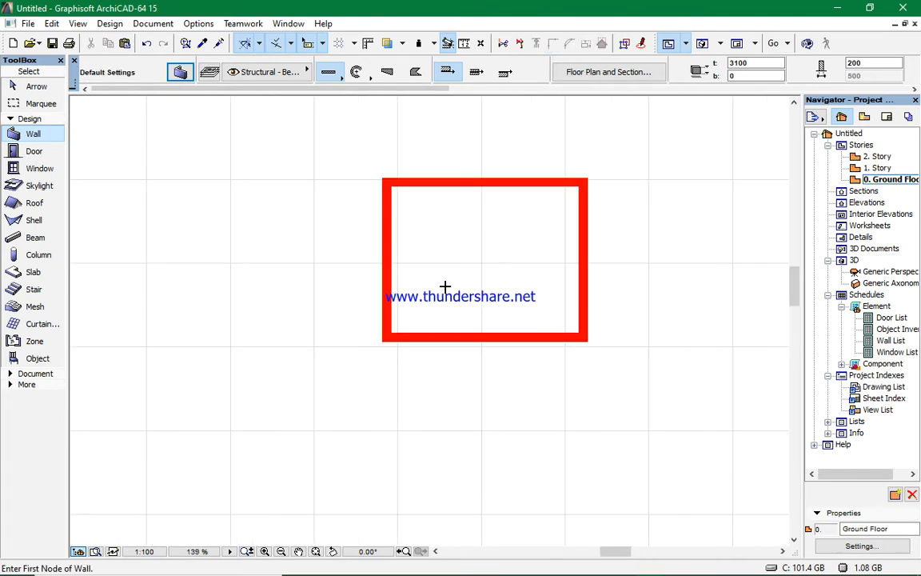
pyautogui.scroll(-5, 477, 302)
pyautogui.scroll(5, 438, 263)
pyautogui.scroll(-5, 442, 208)
pyautogui.scroll(5, 409, 233)
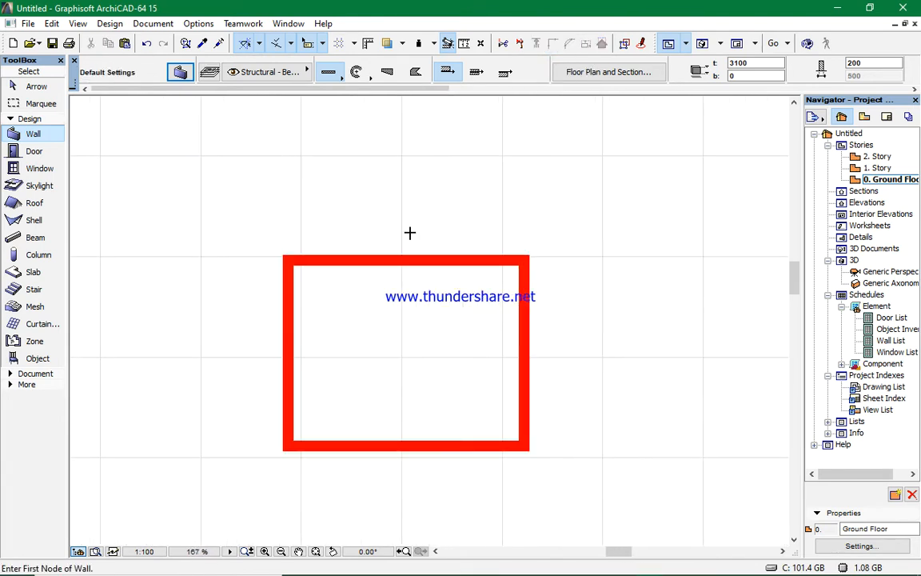
pyautogui.scroll(-5, 380, 231)
pyautogui.scroll(5, 388, 350)
pyautogui.scroll(-3, 394, 329)
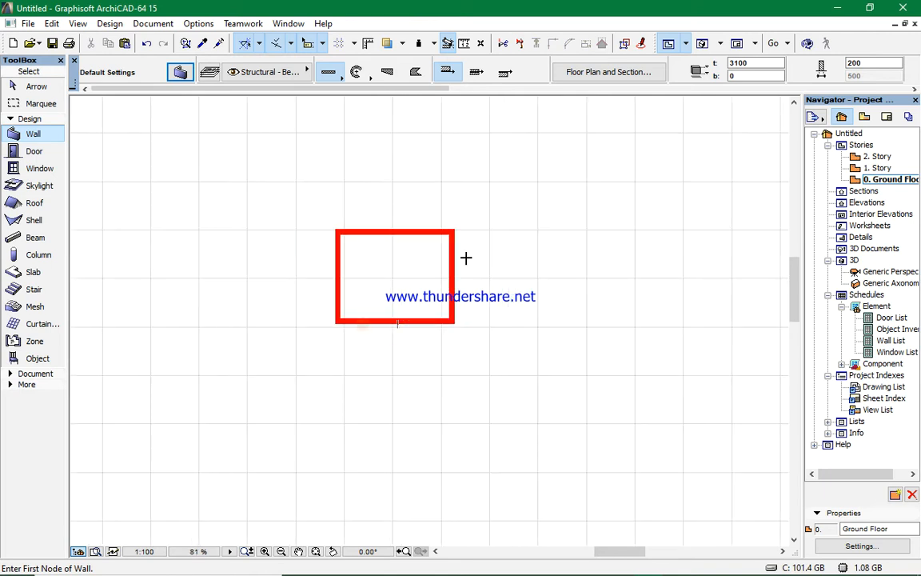
# - View the wall enclosure in 3D, orbit around it, and return to the ground floor plan
pyautogui.click(702, 45)
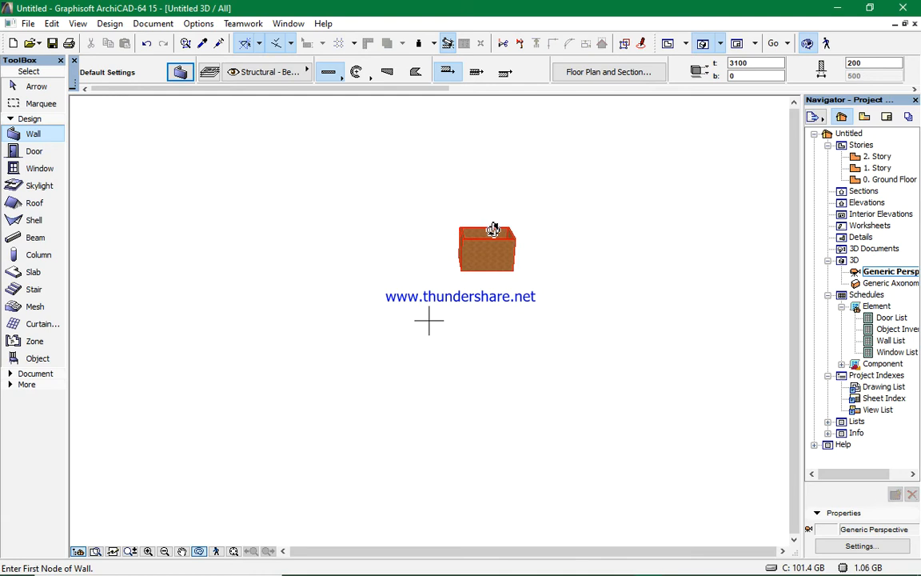
pyautogui.keyDown('shift'); pyautogui.moveTo(429, 322); pyautogui.dragTo(654, 146, button='middle'); pyautogui.keyUp('shift')
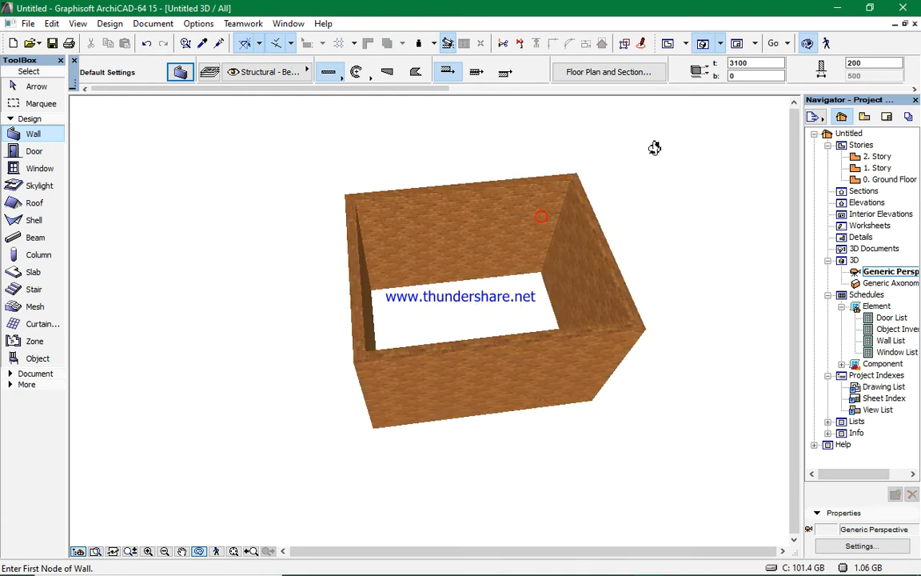
pyautogui.click(669, 44)
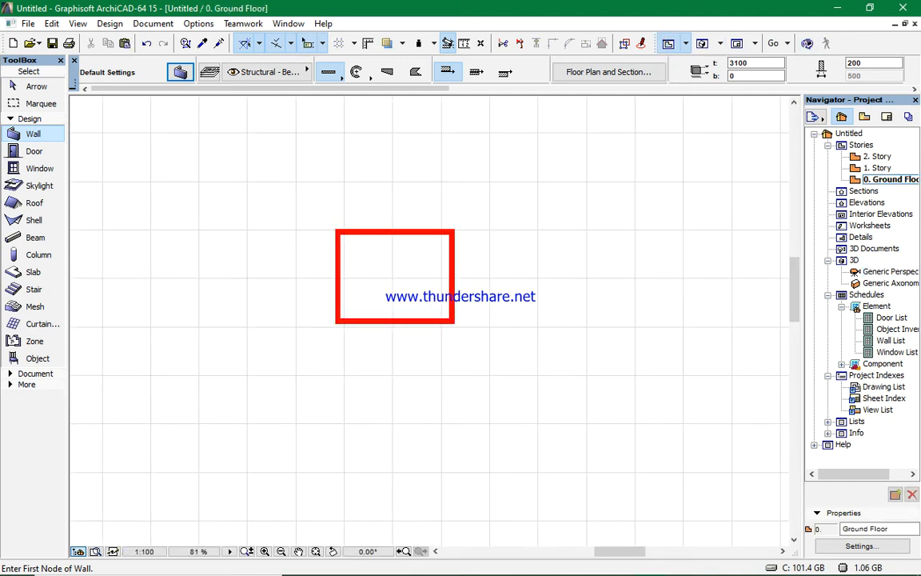
pyautogui.press('F3')
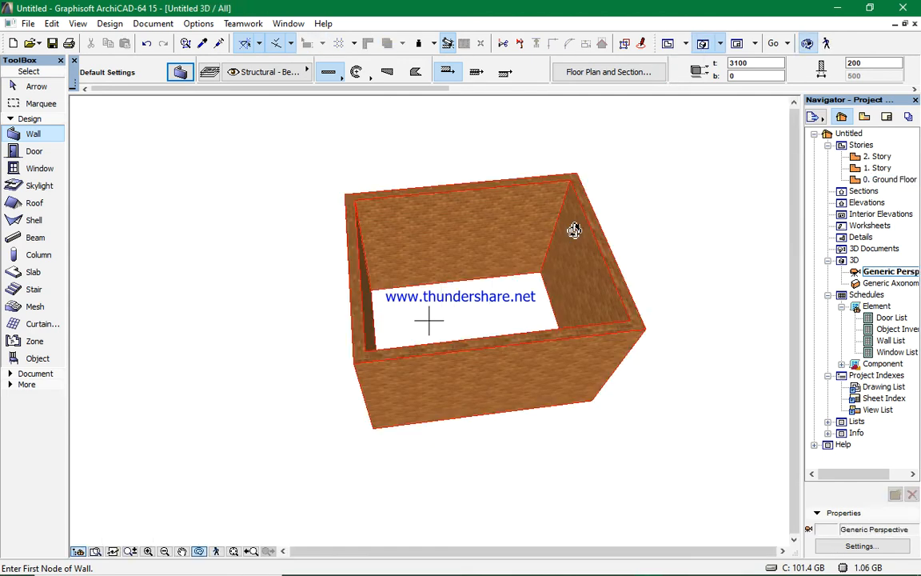
pyautogui.keyDown('shift'); pyautogui.moveTo(522, 372); pyautogui.dragTo(454, 378, button='middle'); pyautogui.keyUp('shift')
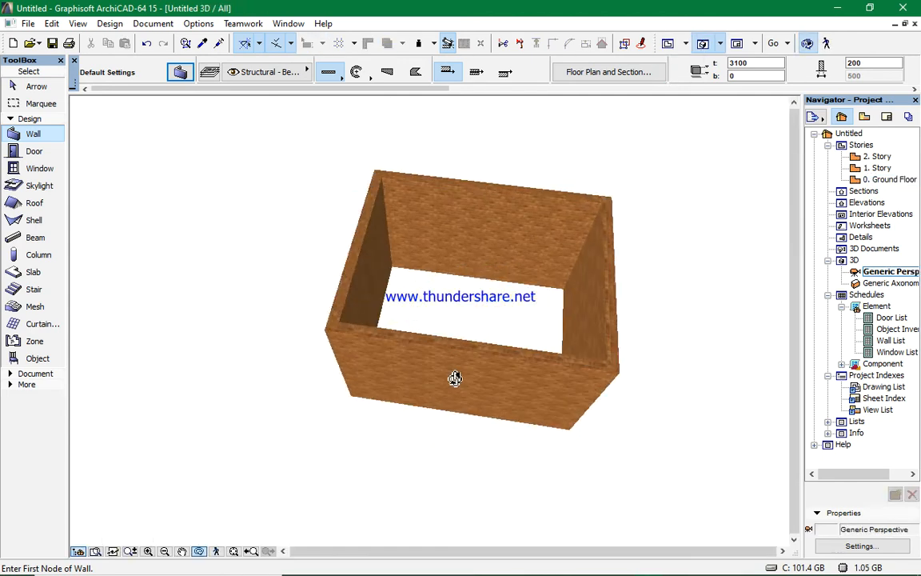
pyautogui.press('F2')
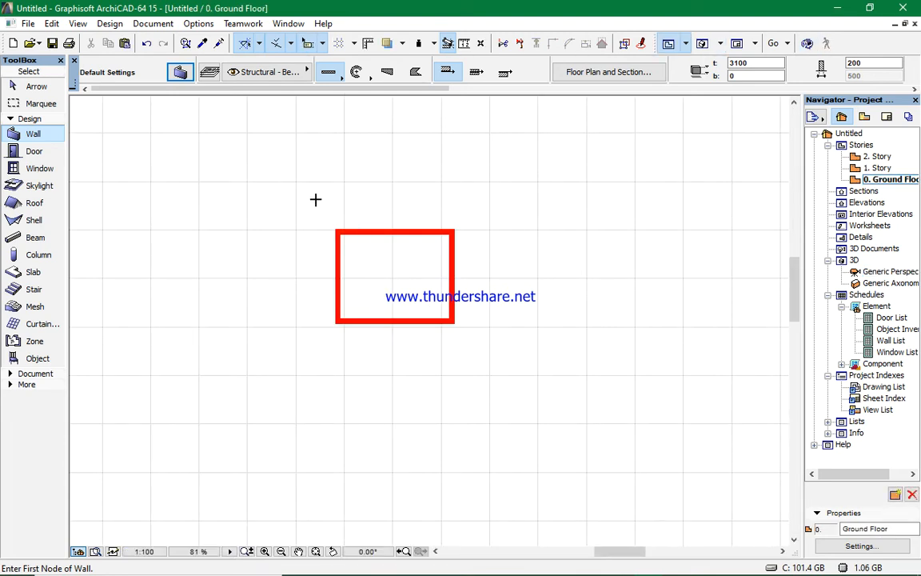
pyautogui.scroll(3, 315, 199)
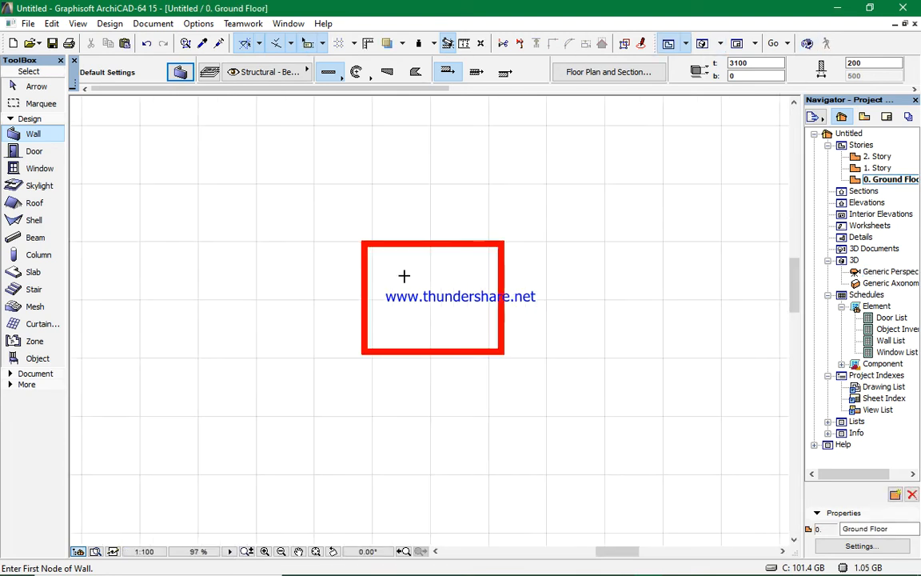
pyautogui.scroll(4, 404, 276)
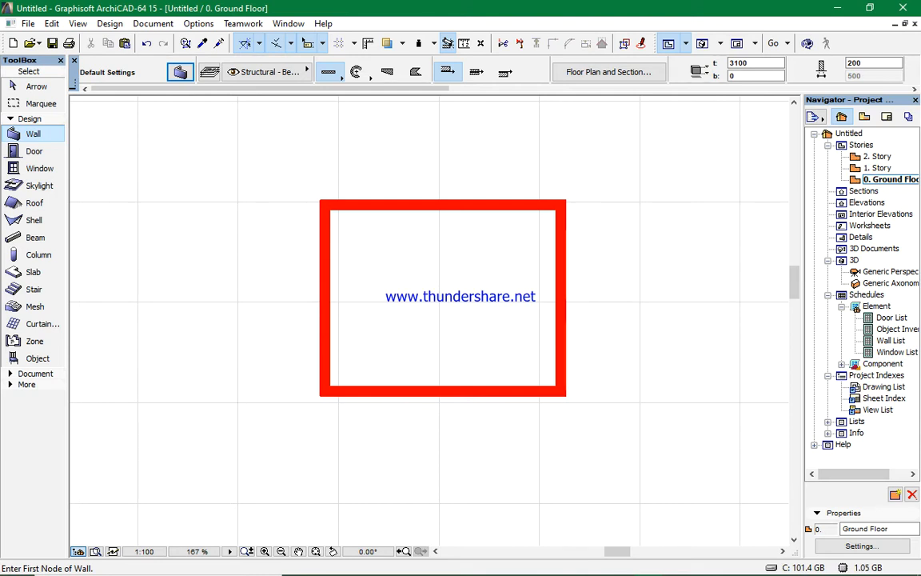
# - Copy the right wall 1400 mm to the left to create an interior partition
pyautogui.keyDown('shift'); pyautogui.click(560, 344); pyautogui.keyUp('shift')
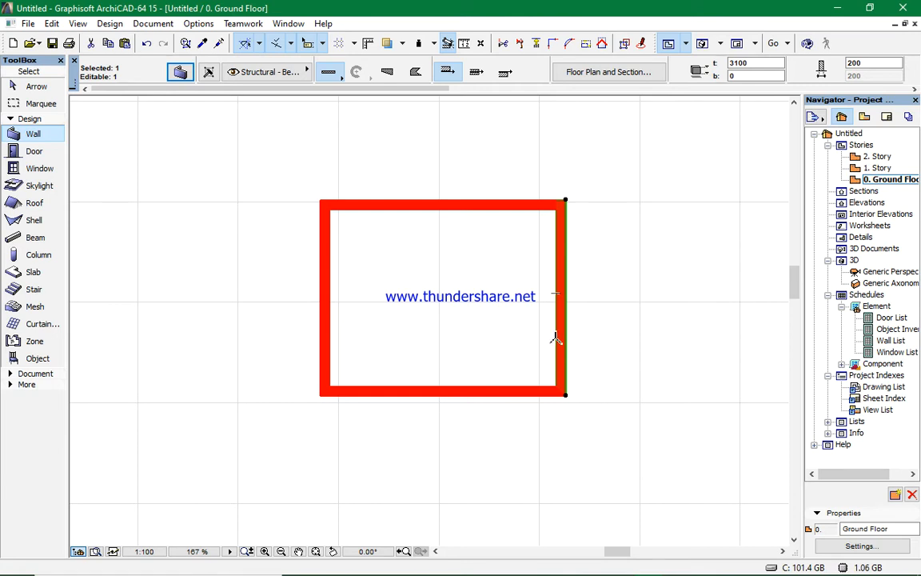
pyautogui.press('Escape')
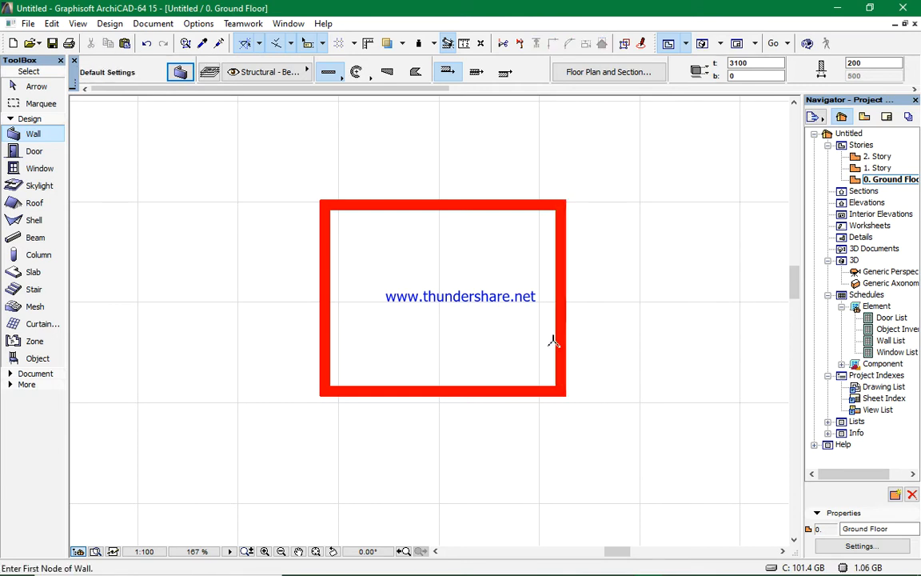
pyautogui.keyDown('shift'); pyautogui.click(553, 344); pyautogui.keyUp('shift')
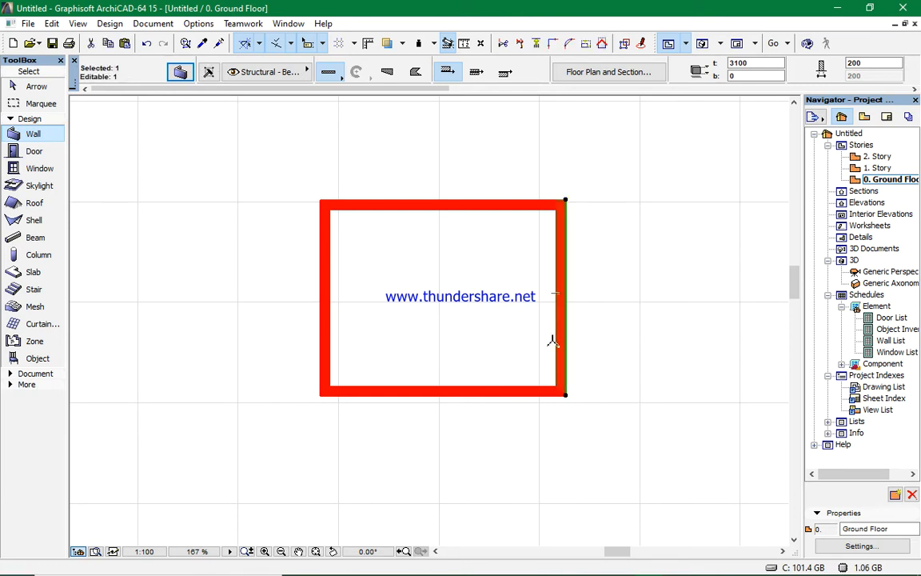
pyautogui.hotkey('ctrl', 'shift', 'd')
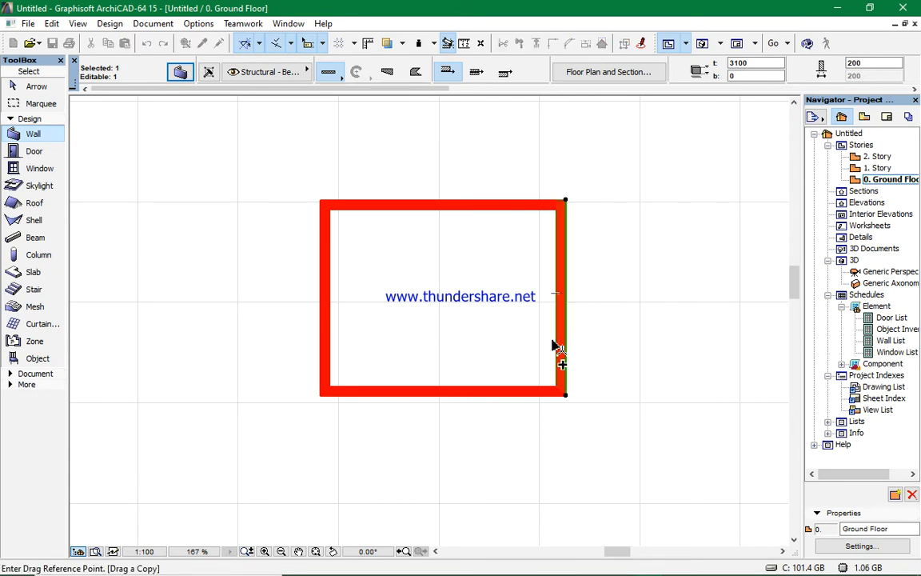
pyautogui.click(556, 338)
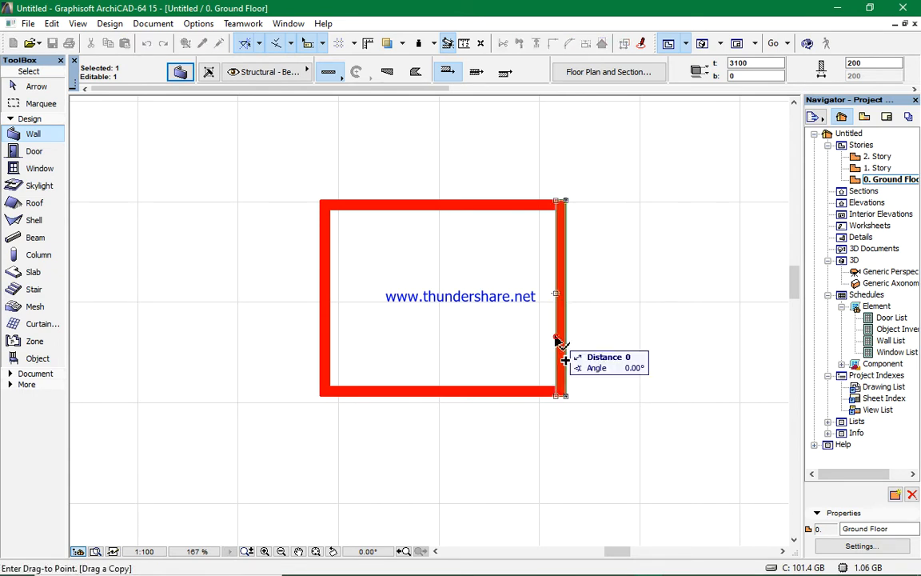
pyautogui.press('Tab')
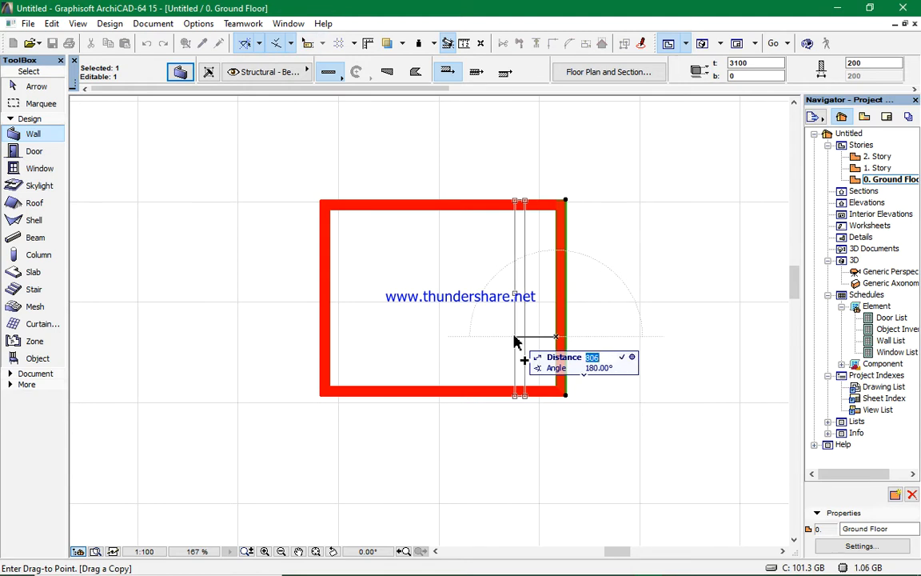
pyautogui.write('1400')
pyautogui.press('Return')
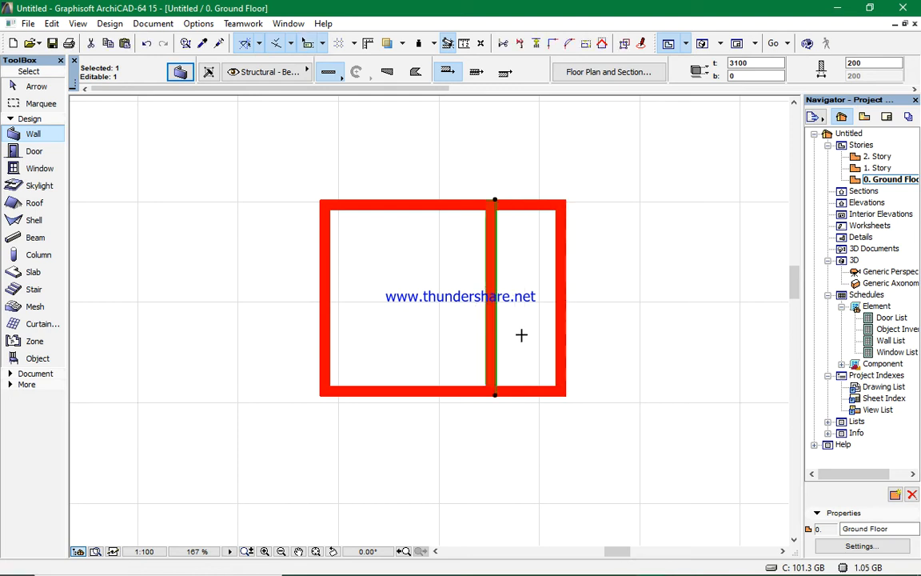
# - Measure the distance between the right wall and the new partition
pyautogui.press('Escape')
pyautogui.click(465, 43)
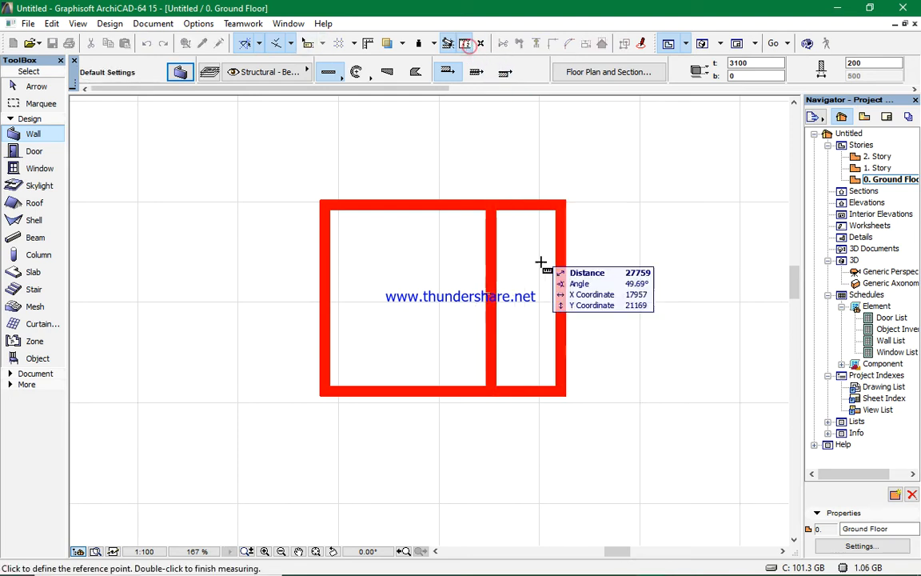
pyautogui.scroll(5, 560, 316)
pyautogui.click(567, 326)
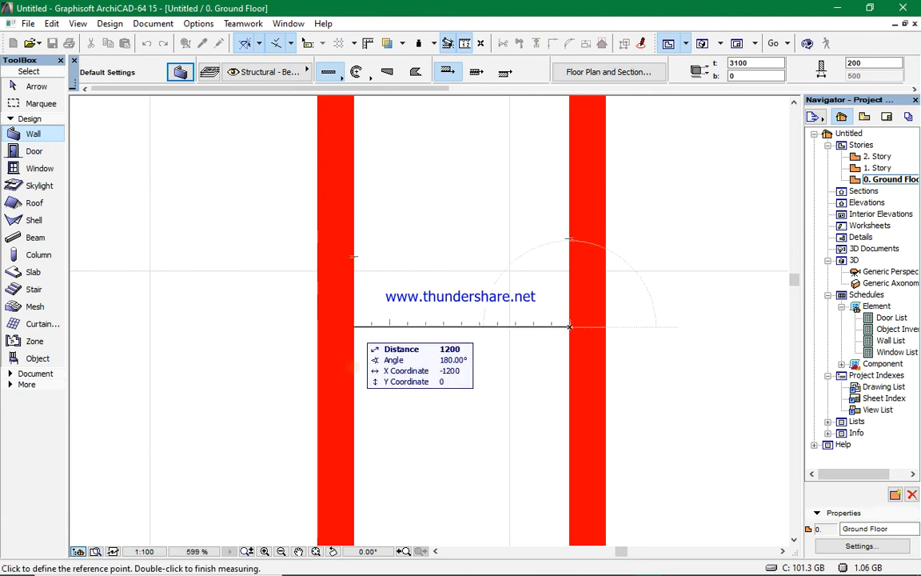
pyautogui.rightClick(450, 320)
pyautogui.click(461, 411)
pyautogui.scroll(-5, 376, 343)
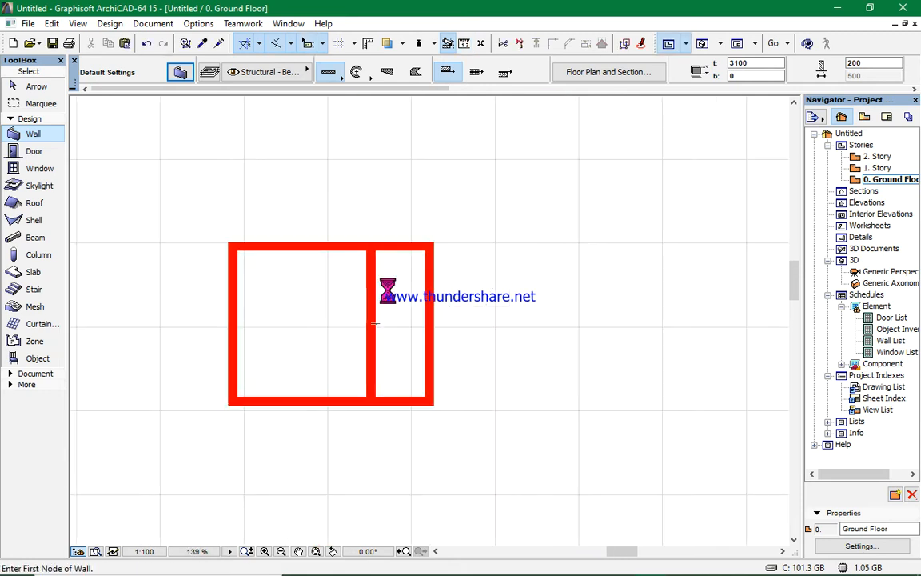
pyautogui.scroll(2, 375, 425)
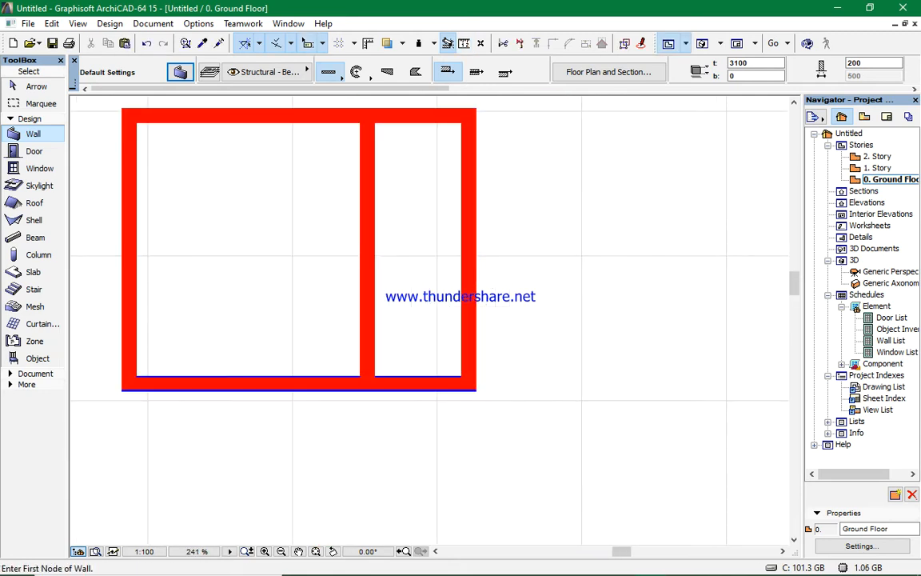
# - Copy the bottom wall 1600 mm upward to create a horizontal partition
pyautogui.keyDown('shift'); pyautogui.click(400, 390); pyautogui.keyUp('shift')
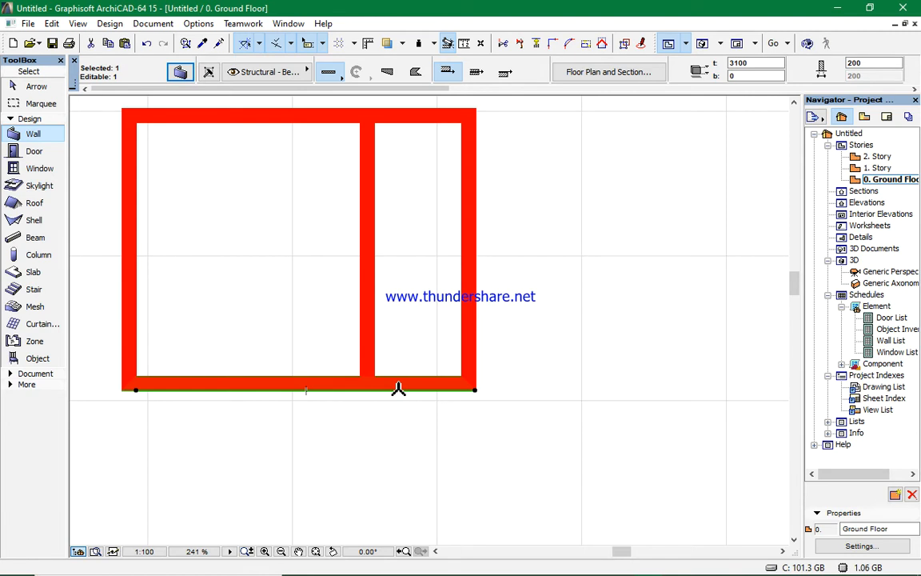
pyautogui.hotkey('ctrl', 'd')
pyautogui.click(399, 390)
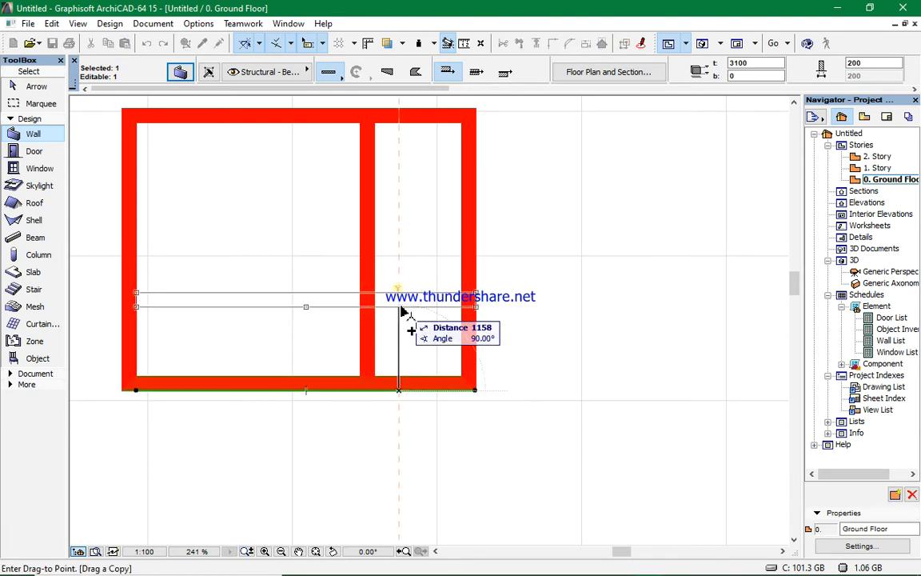
pyautogui.press('Tab')
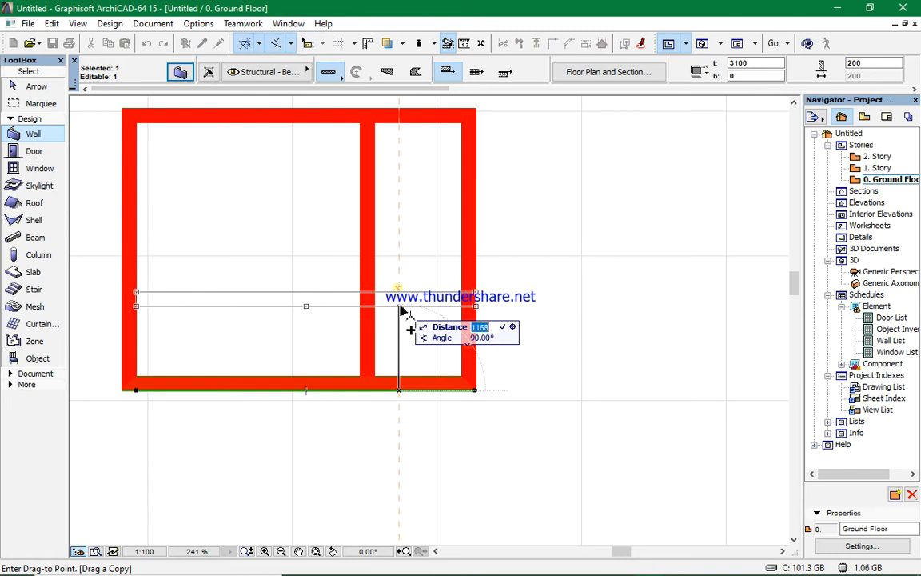
pyautogui.write('1600')
pyautogui.press('Return')
pyautogui.press('Escape')
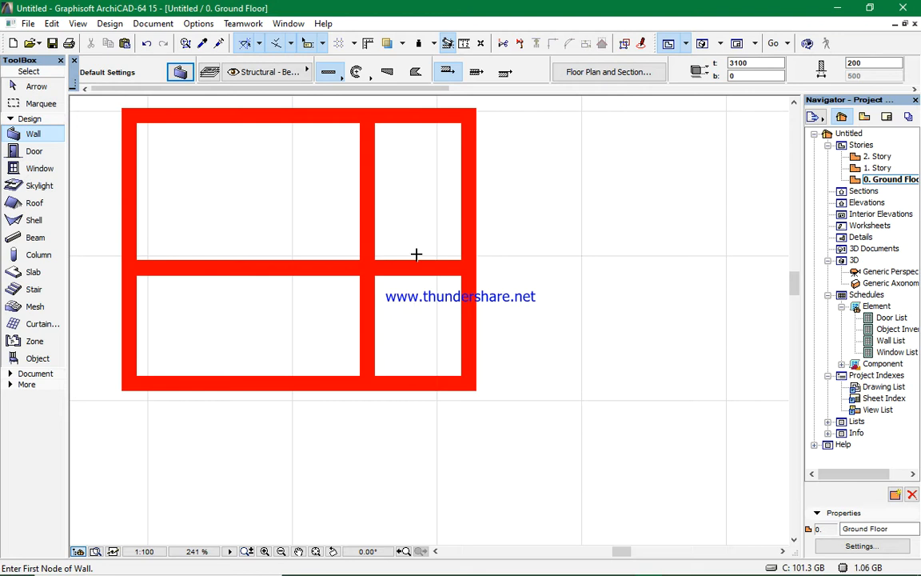
# - Measure the distance from the bottom wall up to the new horizontal partition
pyautogui.click(465, 44)
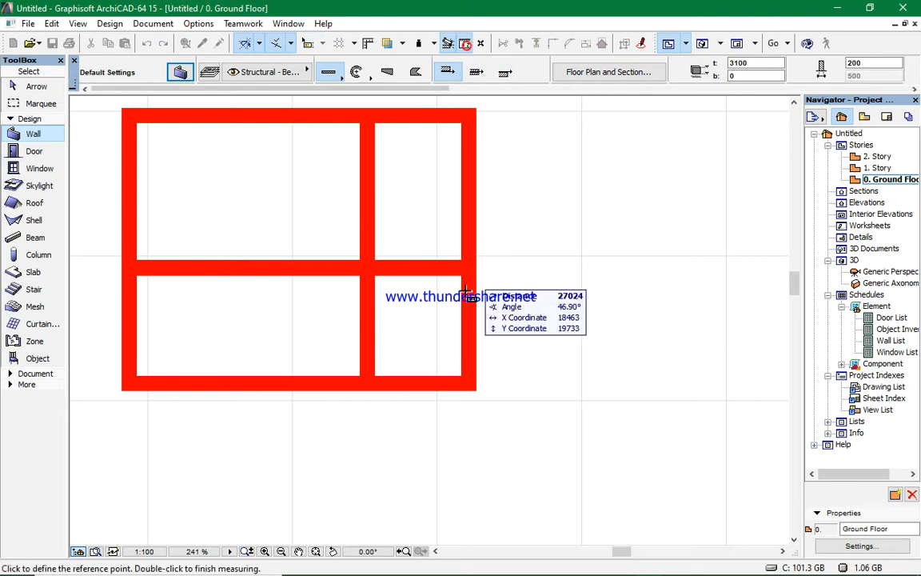
pyautogui.click(417, 374)
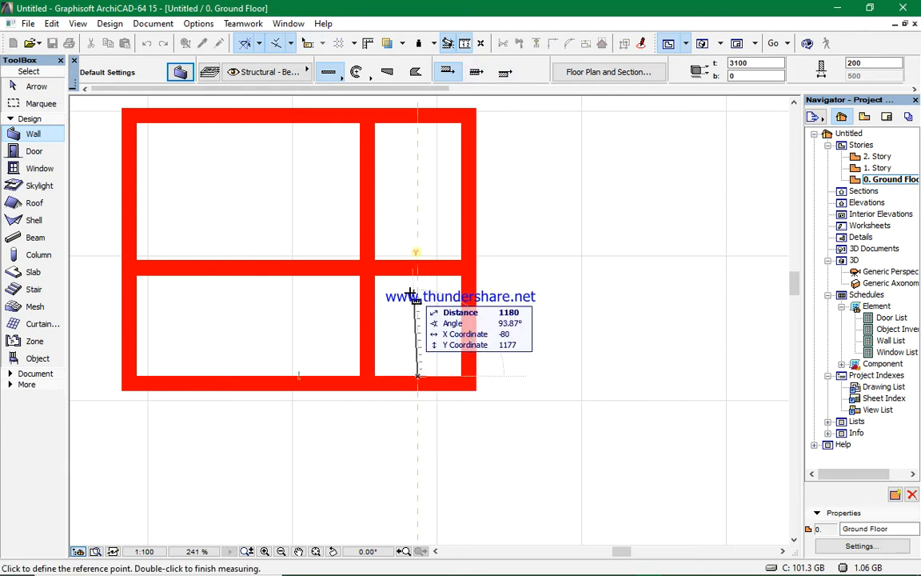
pyautogui.rightClick(405, 298)
pyautogui.click(446, 401)
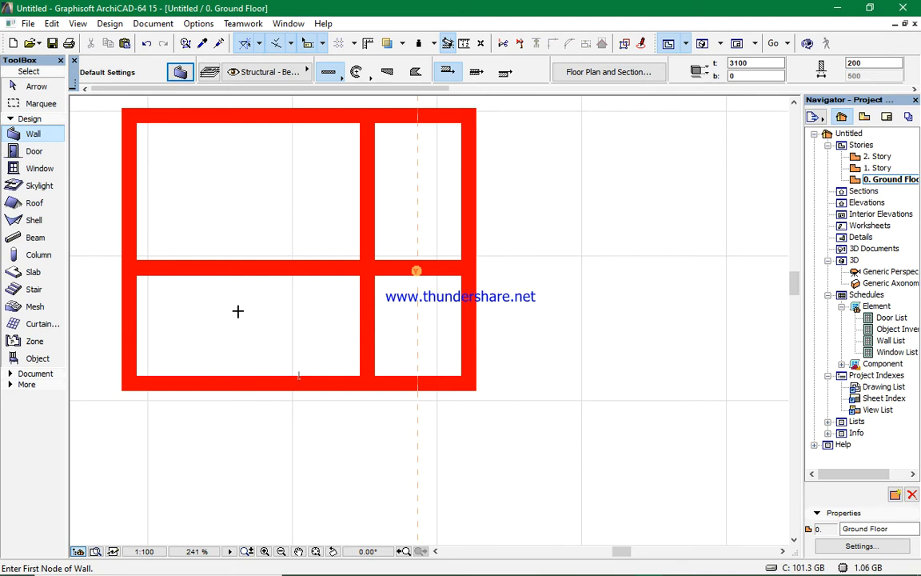
# - Trim the horizontal partition's left part and the vertical partition's upper part to leave a small corner room
pyautogui.scroll(-3, 239, 311)
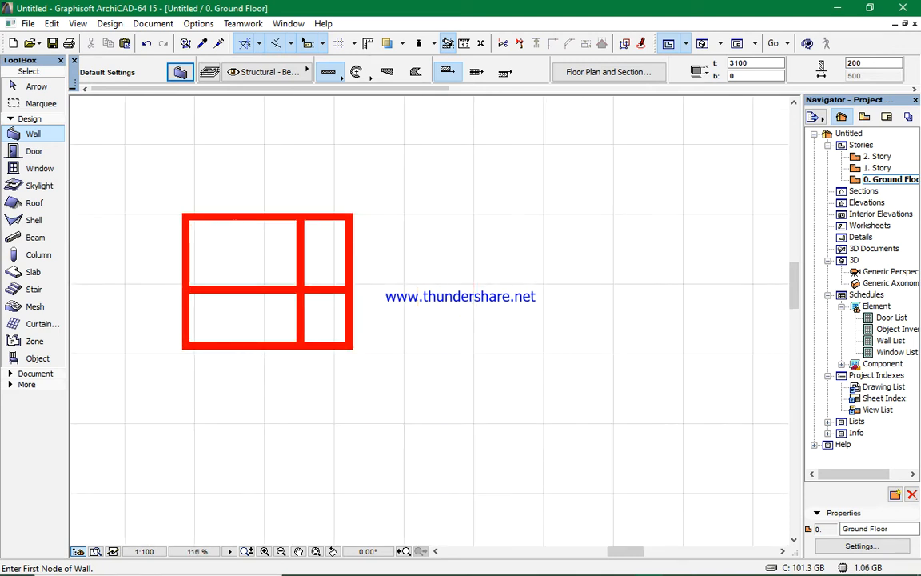
pyautogui.keyDown('ctrl'); pyautogui.click(263, 290); pyautogui.keyUp('ctrl')
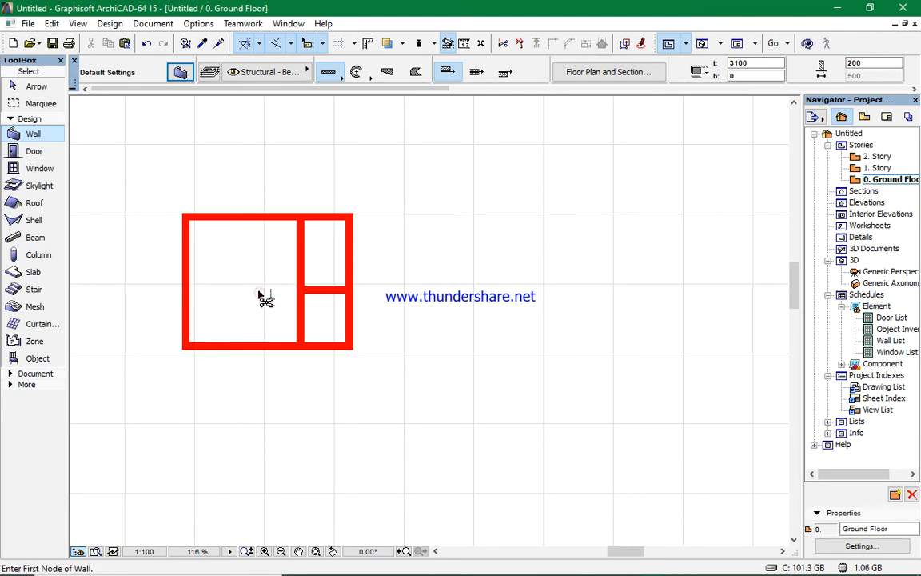
pyautogui.keyDown('ctrl'); pyautogui.click(303, 257); pyautogui.keyUp('ctrl')
pyautogui.scroll(4, 274, 296)
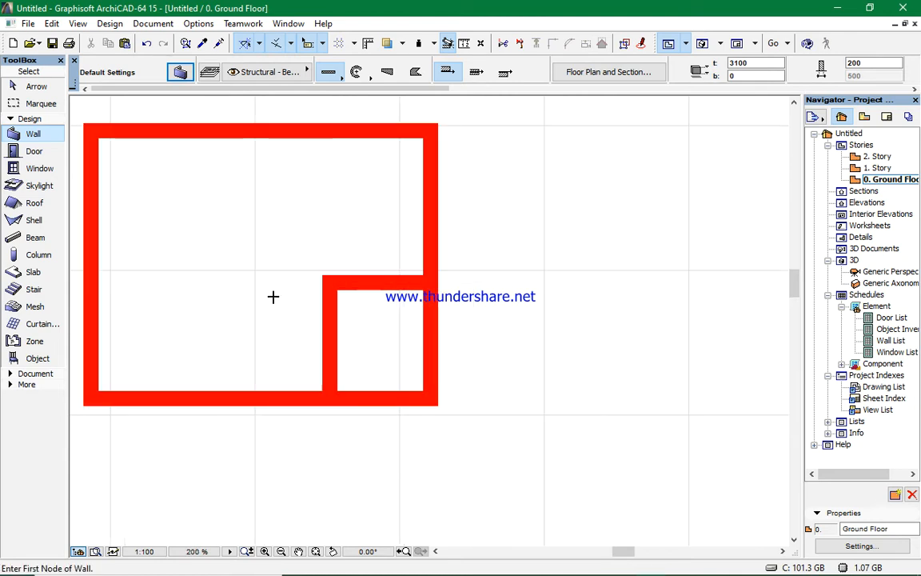
pyautogui.scroll(-2, 264, 300)
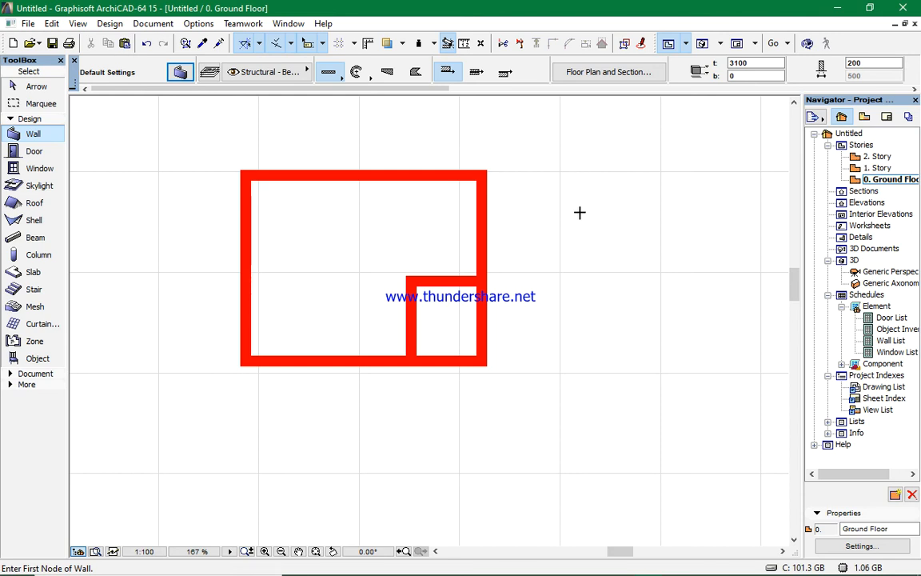
# - Check the trimmed wall layout in the 3D view by orbiting it
pyautogui.press('F3')
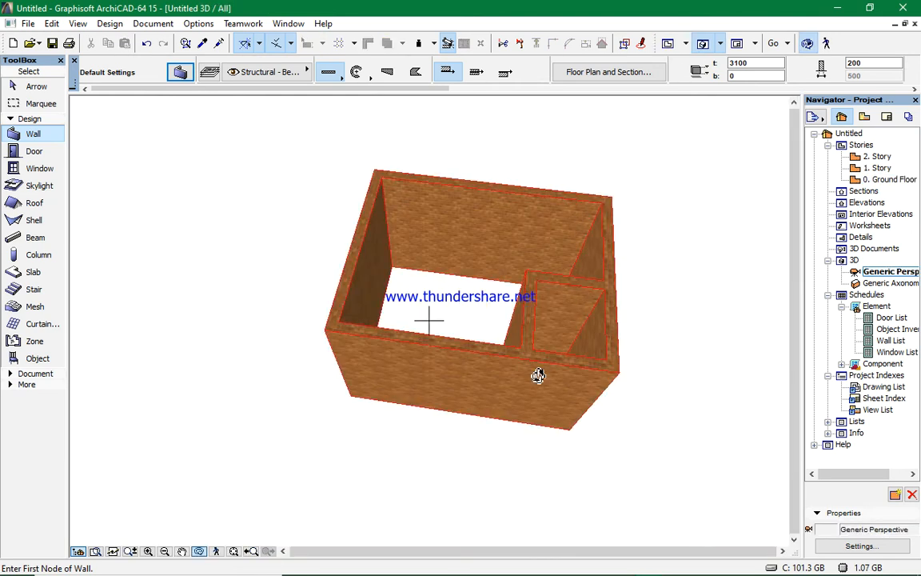
pyautogui.keyDown('shift'); pyautogui.moveTo(429, 321); pyautogui.dragTo(549, 349, button='middle'); pyautogui.keyUp('shift')
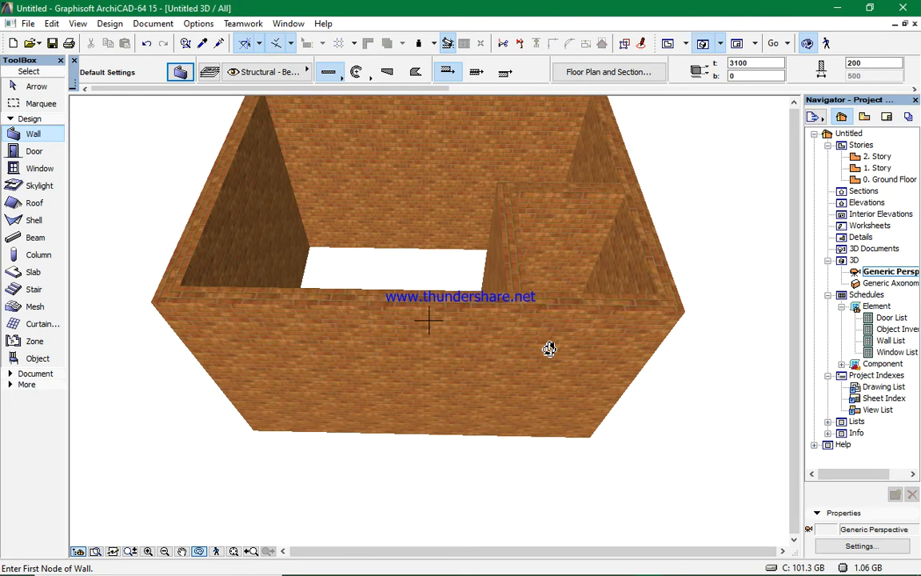
# - Activate the Slab tool and set its default thickness to 300 mm
pyautogui.press('F2')
pyautogui.scroll(2, 381, 305)
pyautogui.scroll(-3, 314, 309)
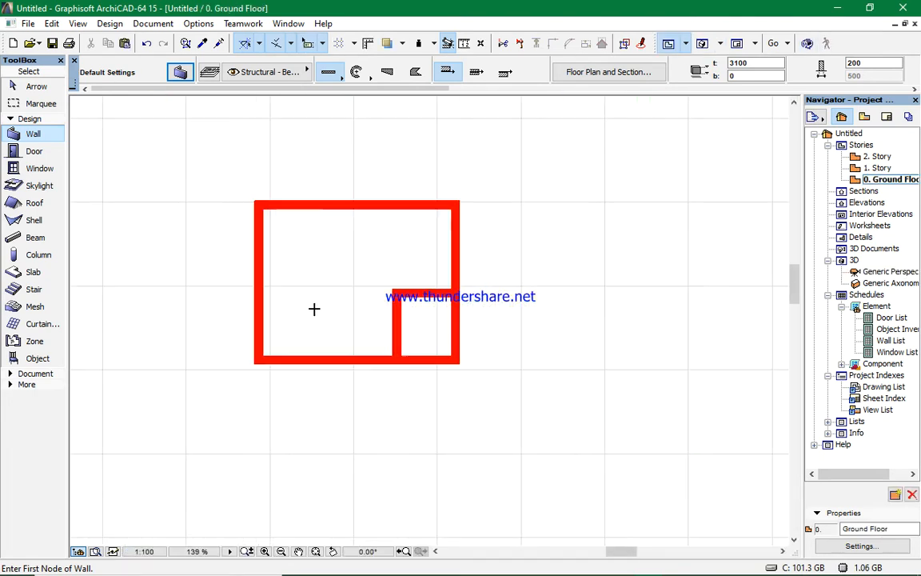
pyautogui.scroll(2, 240, 192)
pyautogui.scroll(-2, 253, 206)
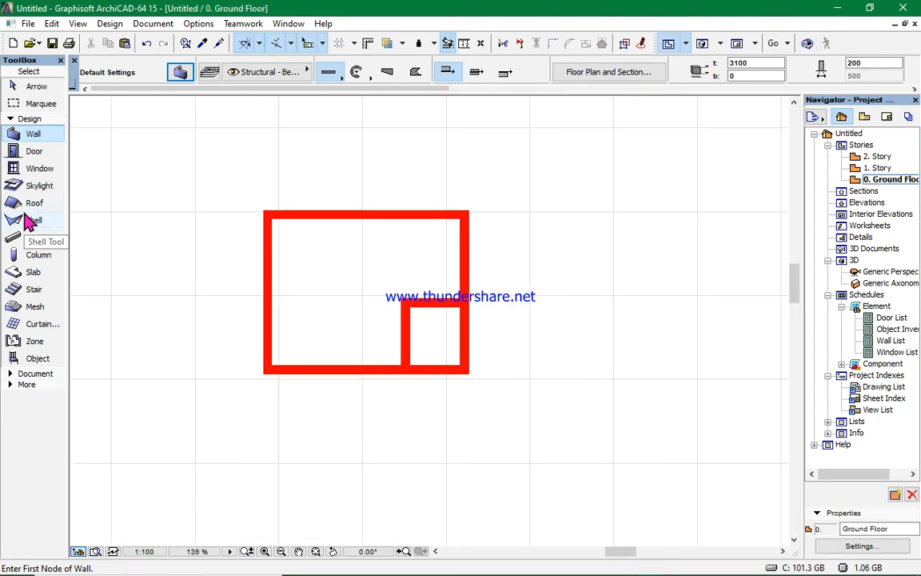
pyautogui.click(36, 273)
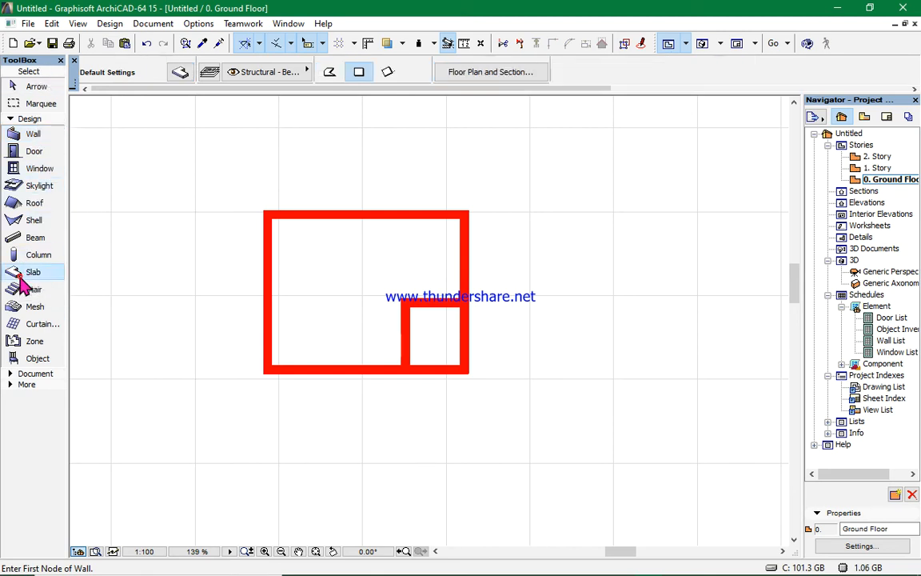
pyautogui.click(180, 72)
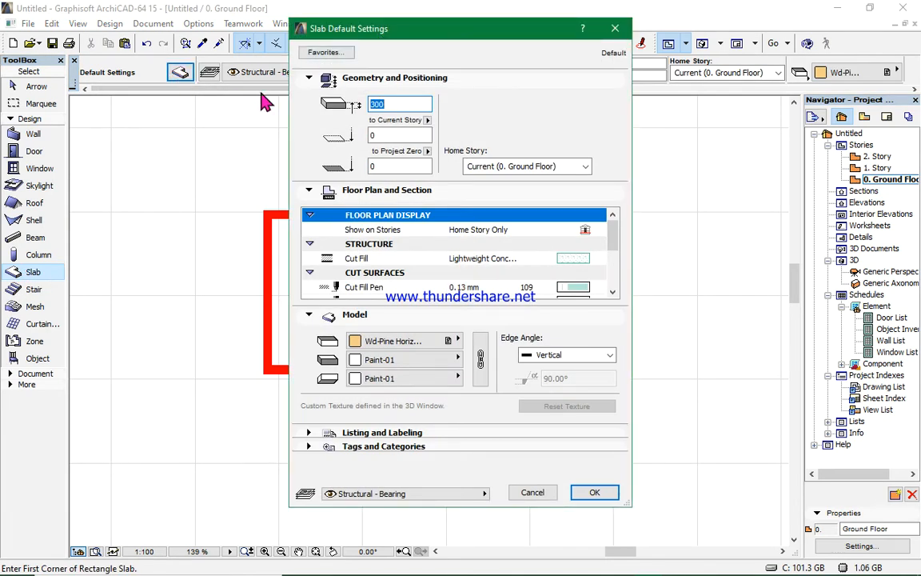
pyautogui.click(615, 28)
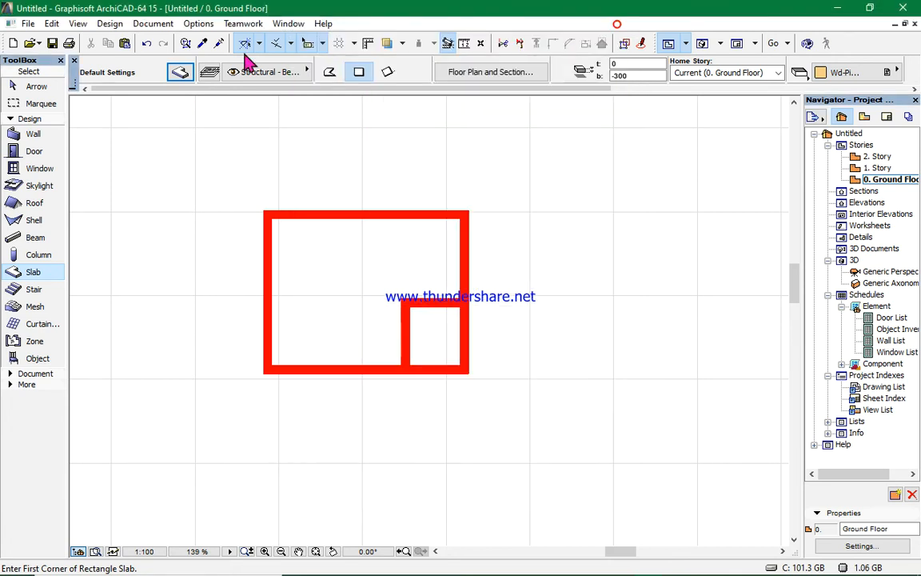
pyautogui.click(181, 72)
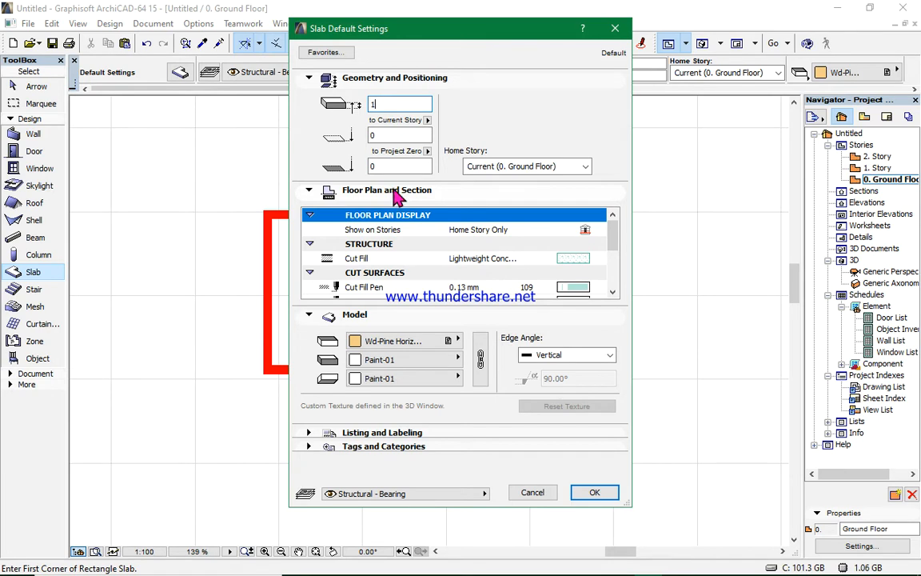
pyautogui.press('BackSpace')
pyautogui.press('BackSpace')
pyautogui.press('BackSpace')
pyautogui.write('300')
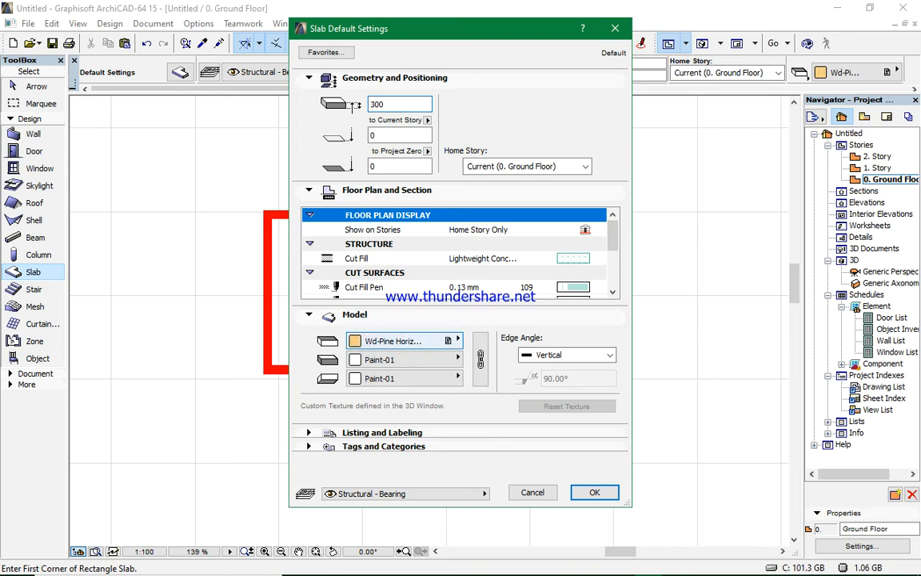
# - Set the slab's side surface material to Paint-03 and confirm the slab default settings
pyautogui.click(457, 341)
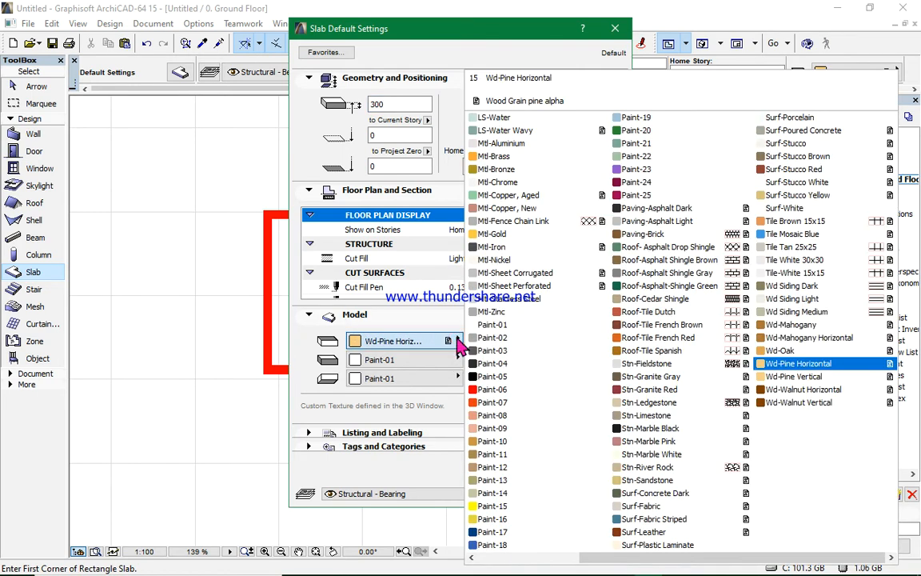
pyautogui.click(458, 340)
pyautogui.click(456, 359)
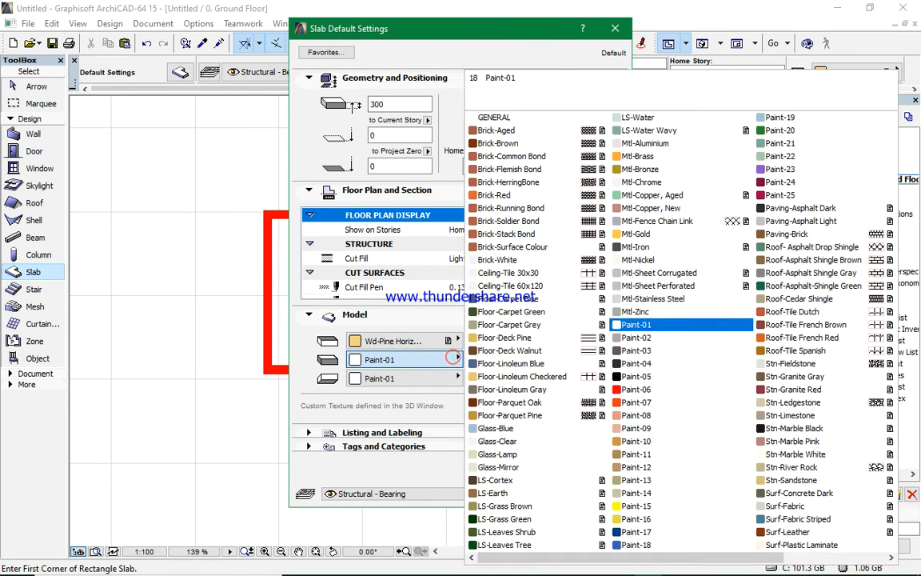
pyautogui.click(632, 351)
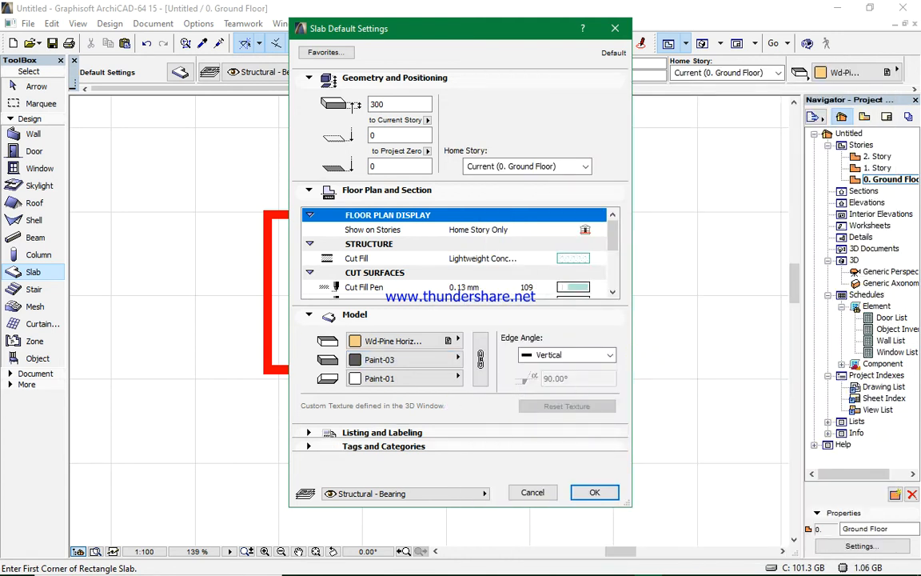
pyautogui.click(594, 492)
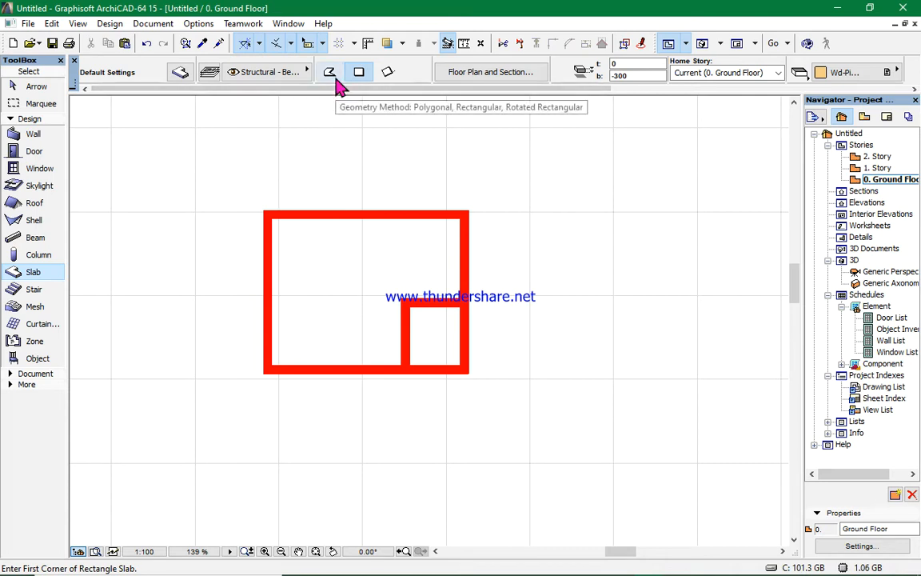
# - Trace a polygonal slab around the outer corners of the wall enclosure and check it in 3D
pyautogui.click(330, 72)
pyautogui.click(264, 210)
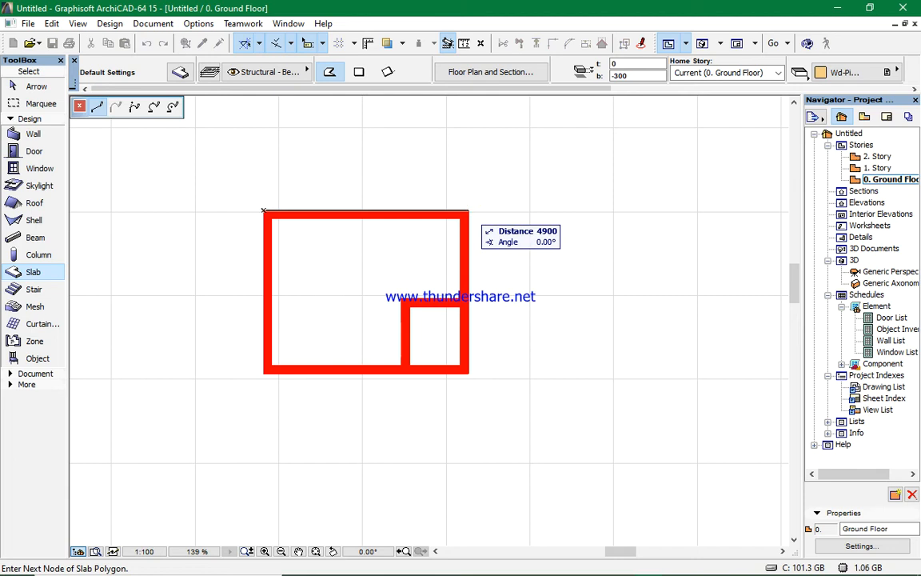
pyautogui.click(468, 211)
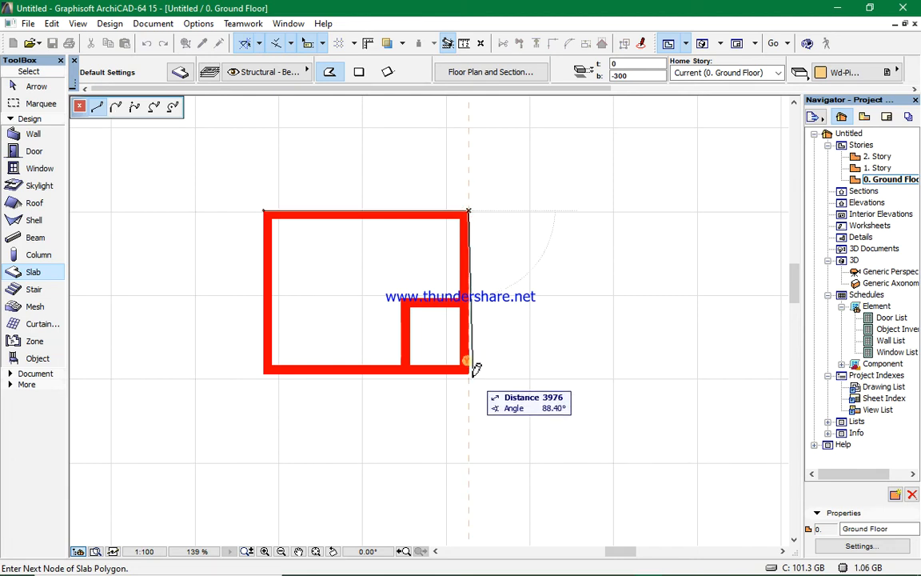
pyautogui.click(469, 370)
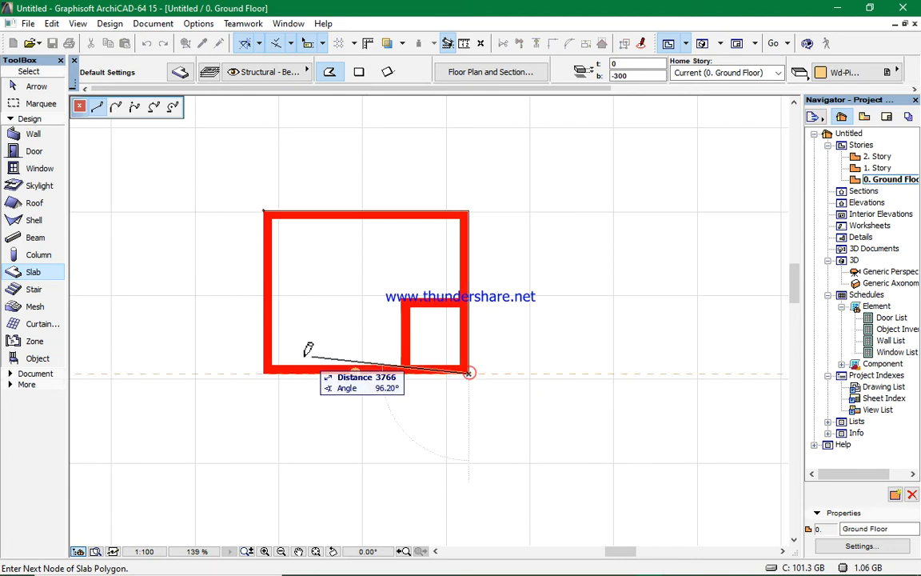
pyautogui.click(265, 370)
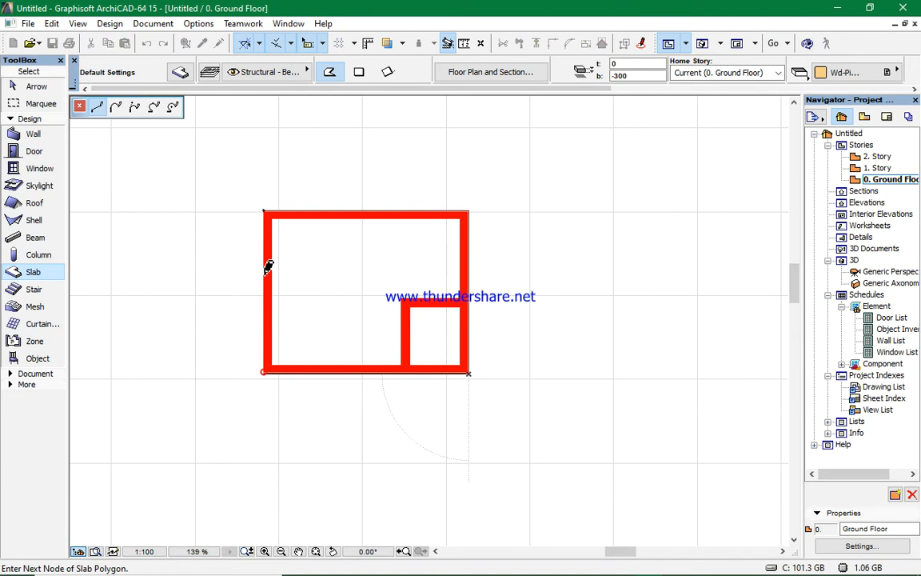
pyautogui.click(265, 212)
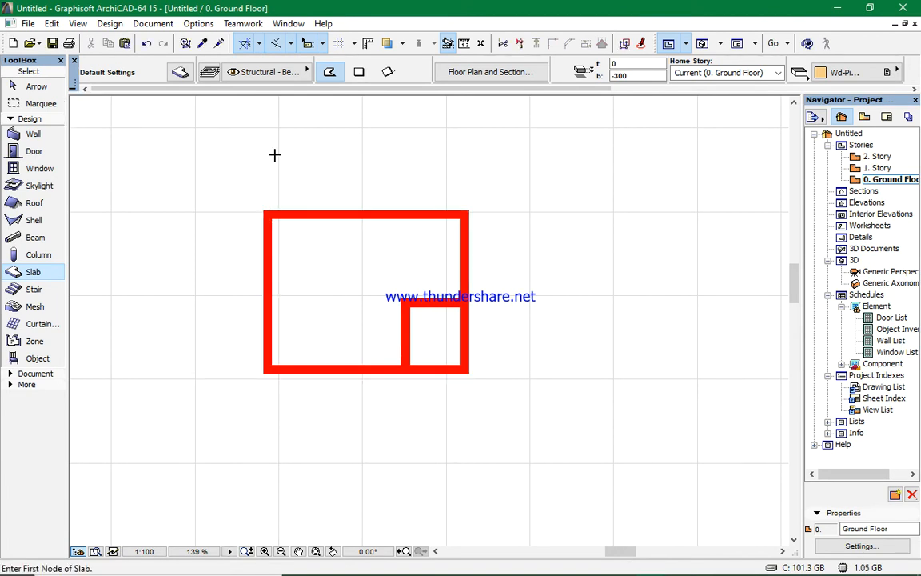
pyautogui.press('F3')
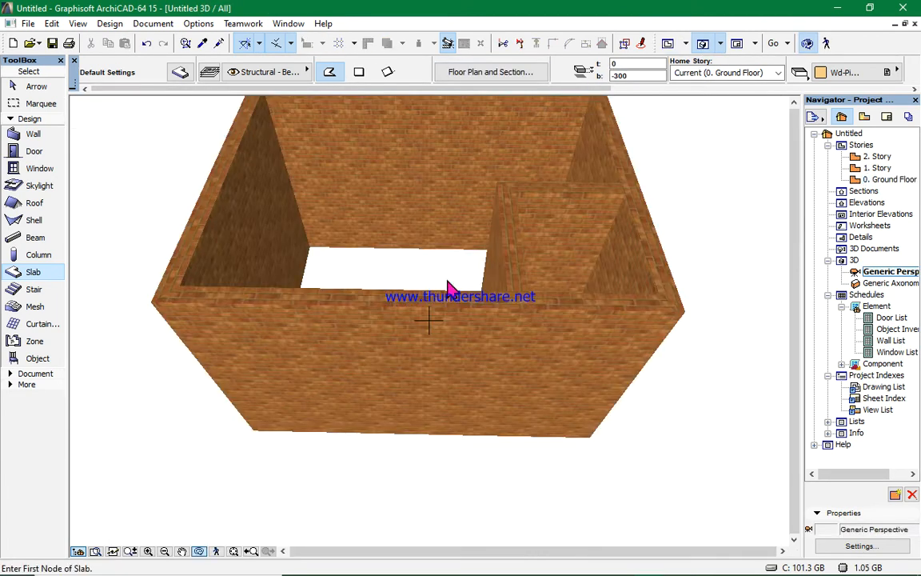
pyautogui.keyDown('shift'); pyautogui.moveTo(429, 320); pyautogui.dragTo(339, 334, button='middle'); pyautogui.keyUp('shift')
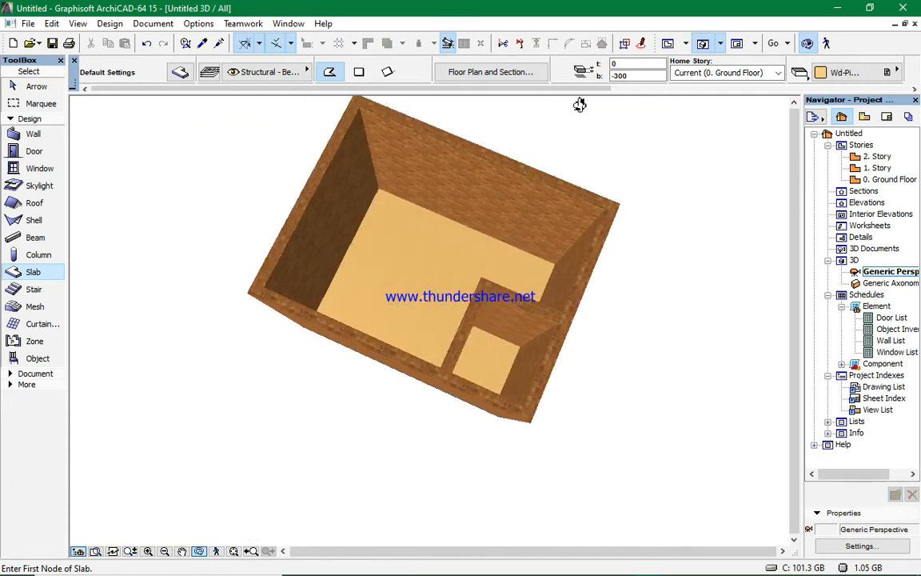
# - Select the polygonal slab on the ground floor plan and delete it
pyautogui.press('F2')
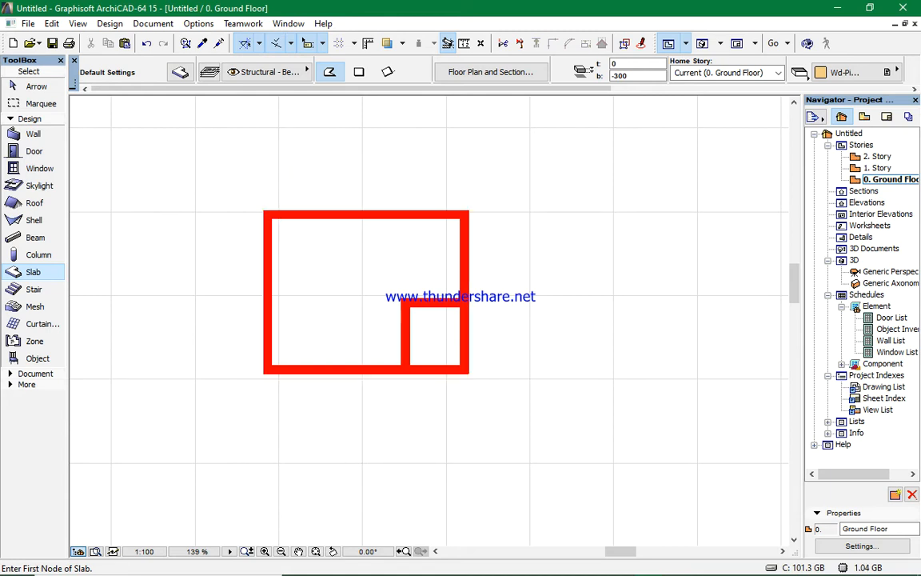
pyautogui.keyDown('shift'); pyautogui.click(290, 211); pyautogui.keyUp('shift')
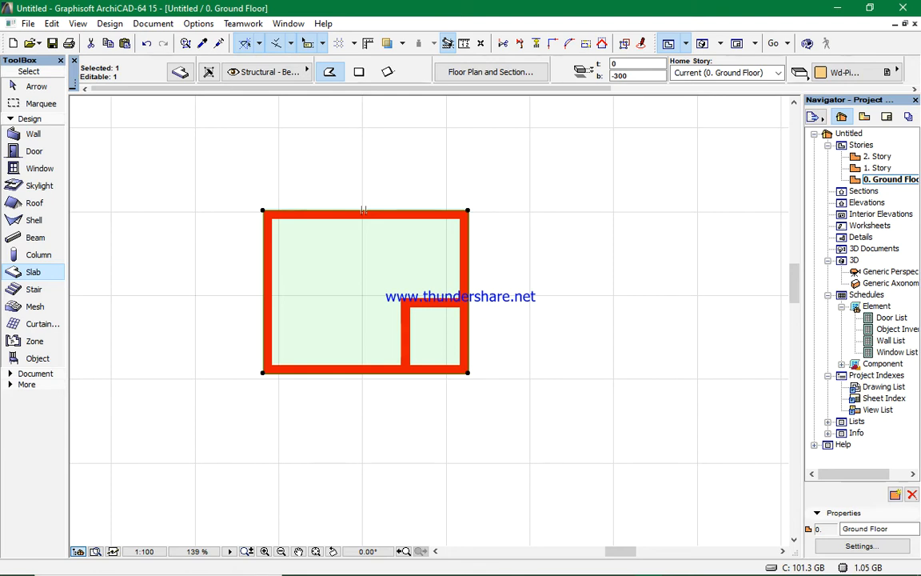
pyautogui.rightClick(263, 211)
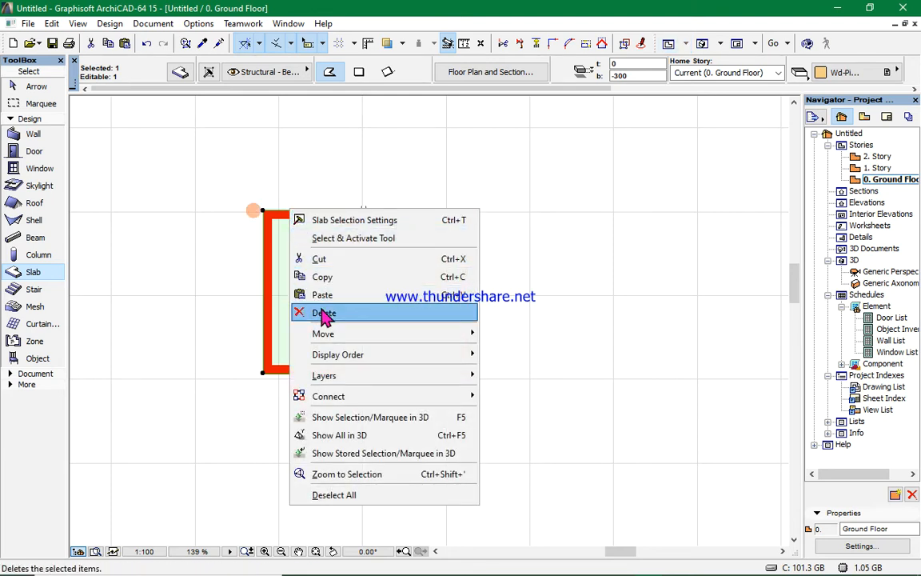
pyautogui.click(324, 314)
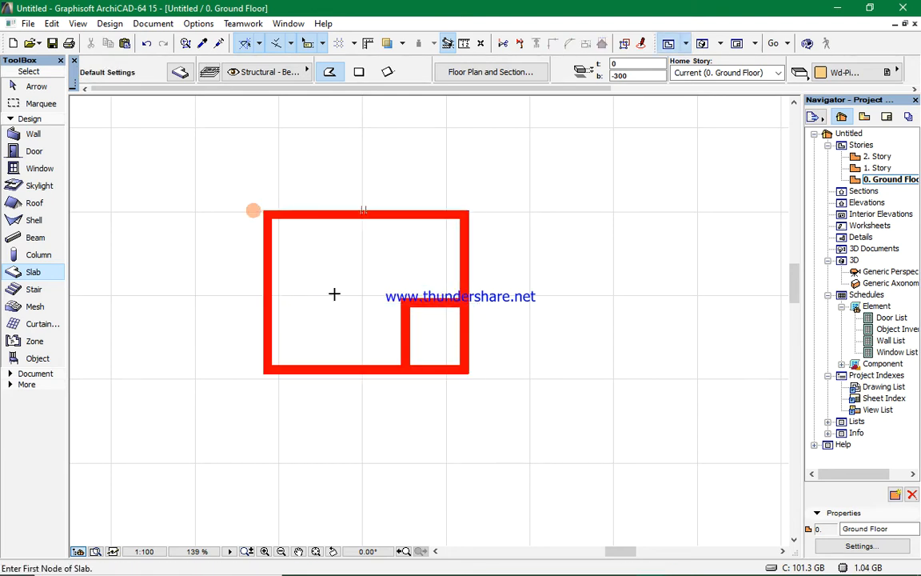
# - Draw a rectangular slab from the enclosure's top-left outer corner to its bottom-right outer corner and check it in 3D
pyautogui.click(360, 73)
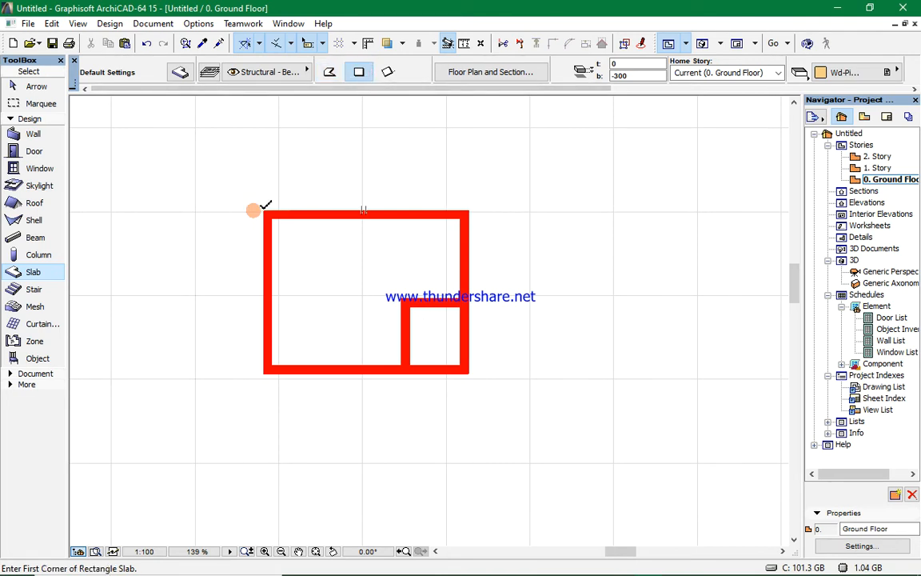
pyautogui.click(264, 211)
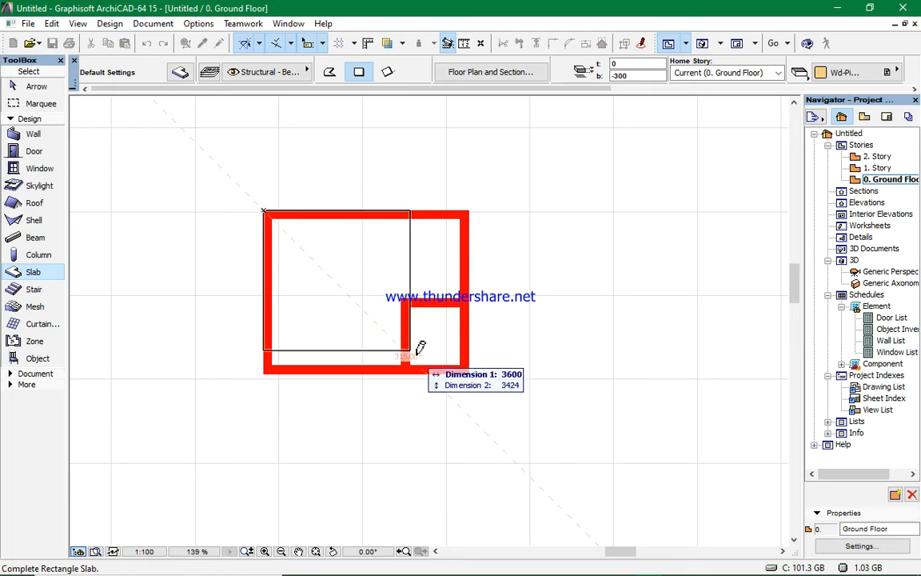
pyautogui.click(469, 371)
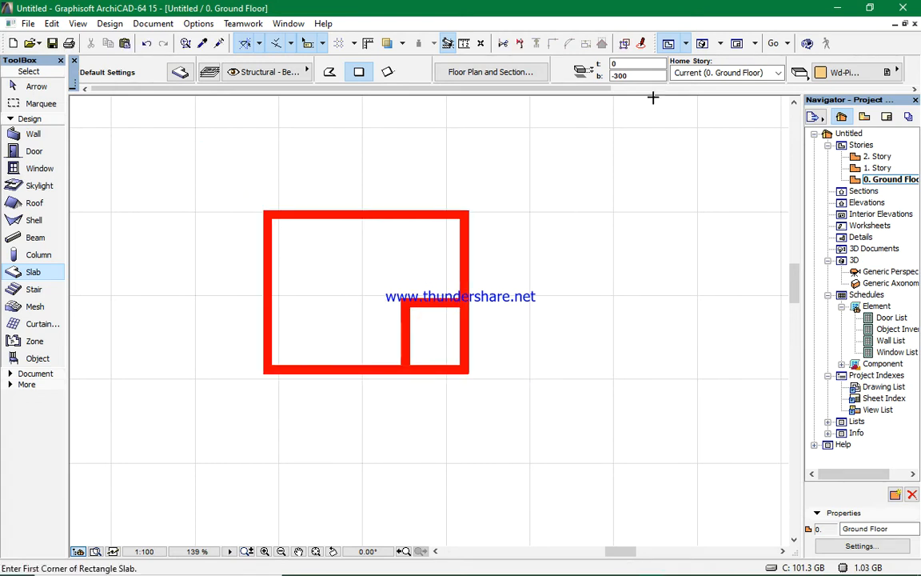
pyautogui.click(702, 44)
pyautogui.moveTo(558, 210)
pyautogui.mouseDown()
pyautogui.moveTo(391, 302)
pyautogui.moveTo(482, 120)
pyautogui.moveTo(453, 185)
pyautogui.moveTo(446, 307)
pyautogui.mouseUp()
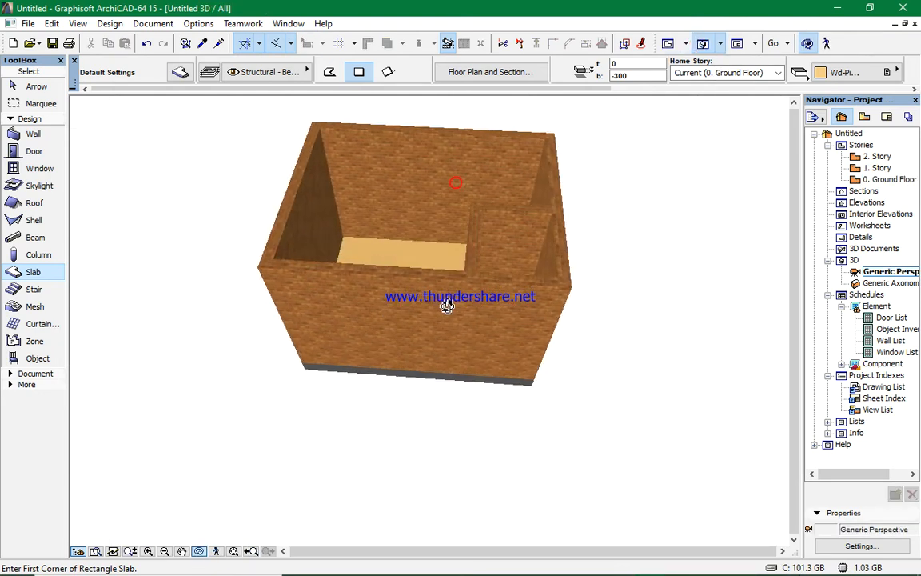
# - Activate the Door tool and choose the D1 Metal 15 door from the Metal Doors 15 library folder
pyautogui.click(669, 43)
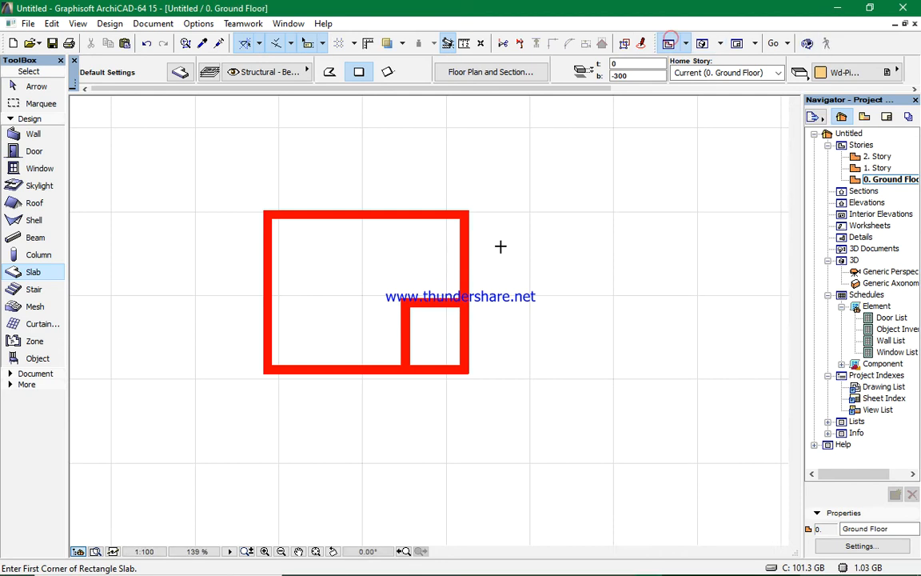
pyautogui.scroll(3, 304, 248)
pyautogui.scroll(-2, 248, 272)
pyautogui.scroll(1, 224, 212)
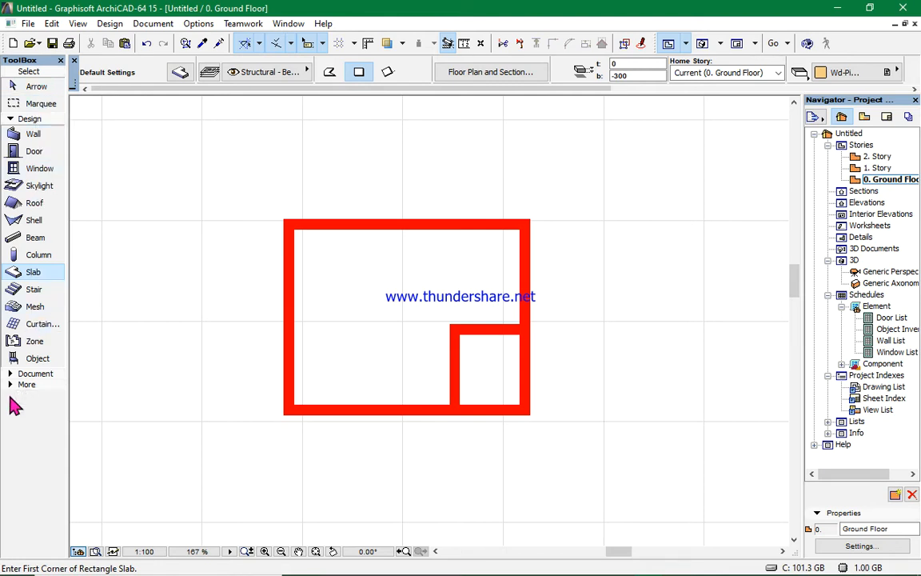
pyautogui.click(32, 150)
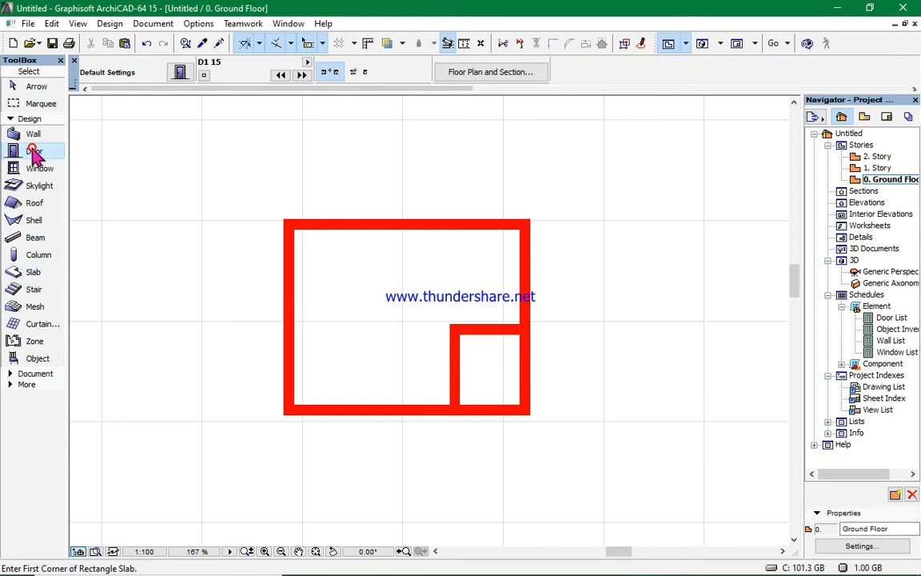
pyautogui.click(132, 76)
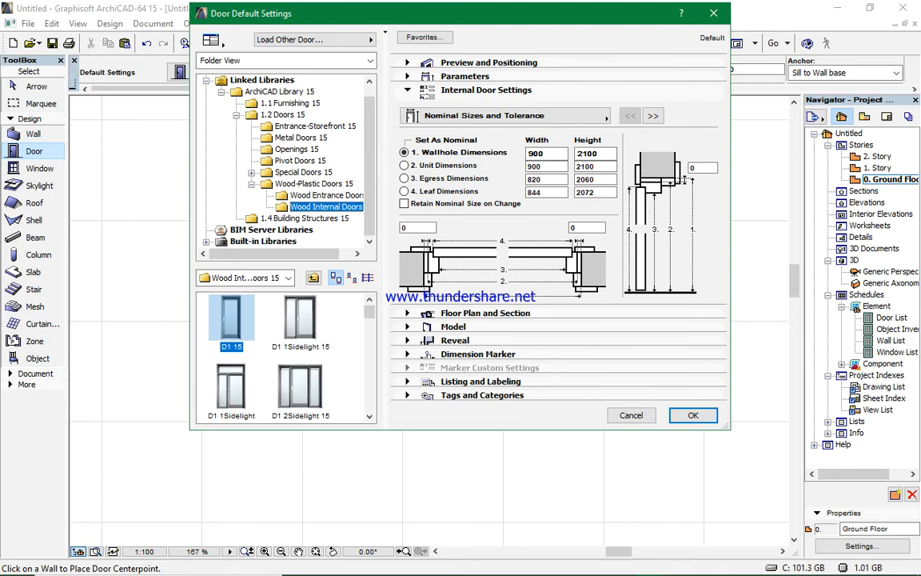
pyautogui.click(313, 139)
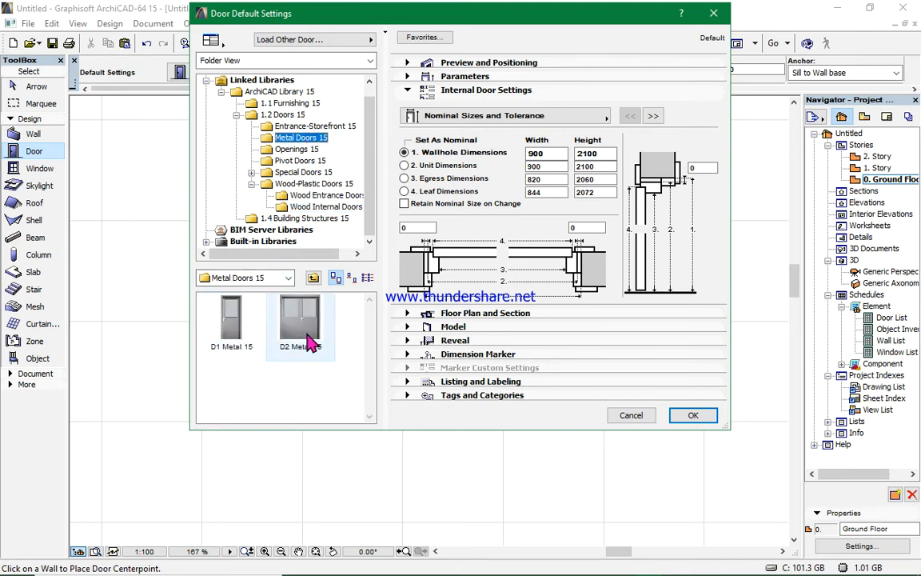
pyautogui.click(241, 342)
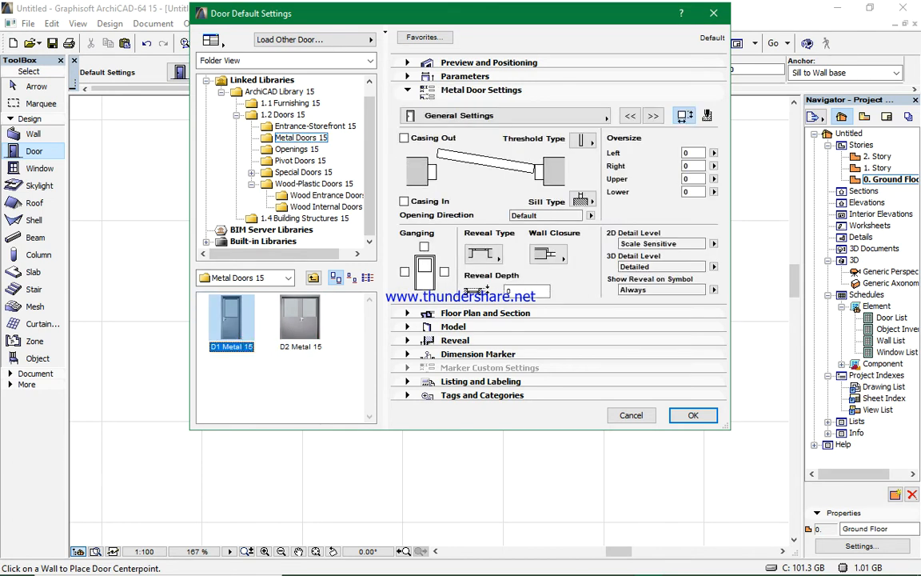
pyautogui.click(525, 67)
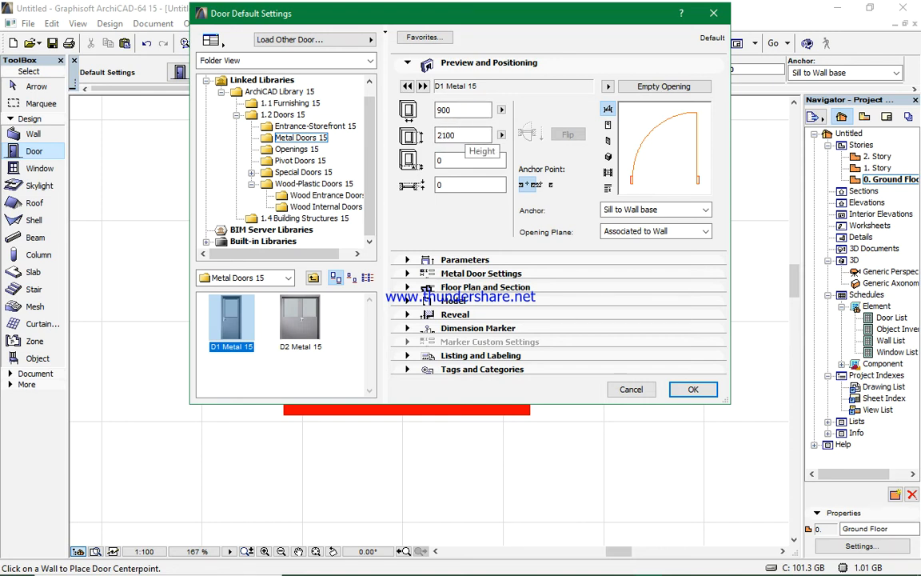
# - Set the default door height to 2400 mm
pyautogui.doubleClick(466, 135)
pyautogui.write('2')
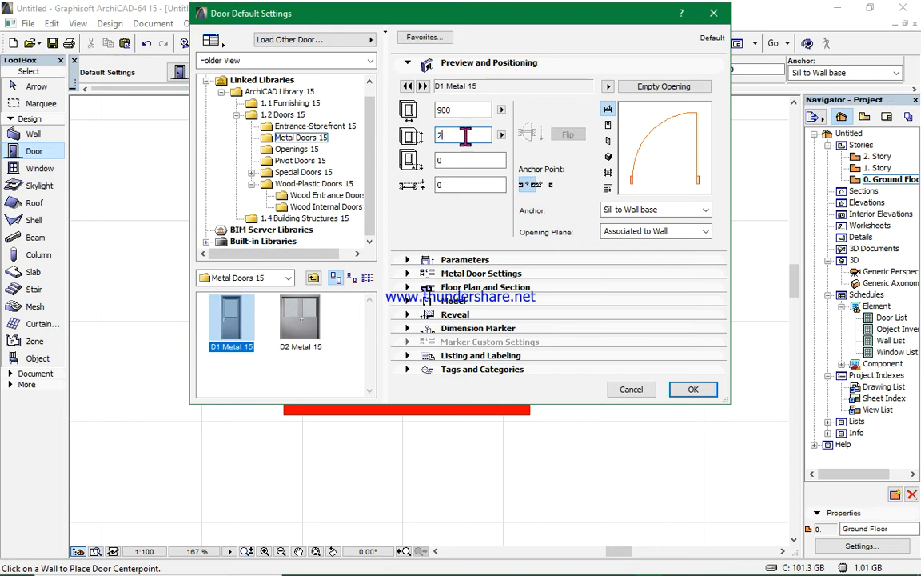
pyautogui.write('400')
# - In the metal door settings, choose door panel Style 2 and handle Style 1
pyautogui.click(509, 289)
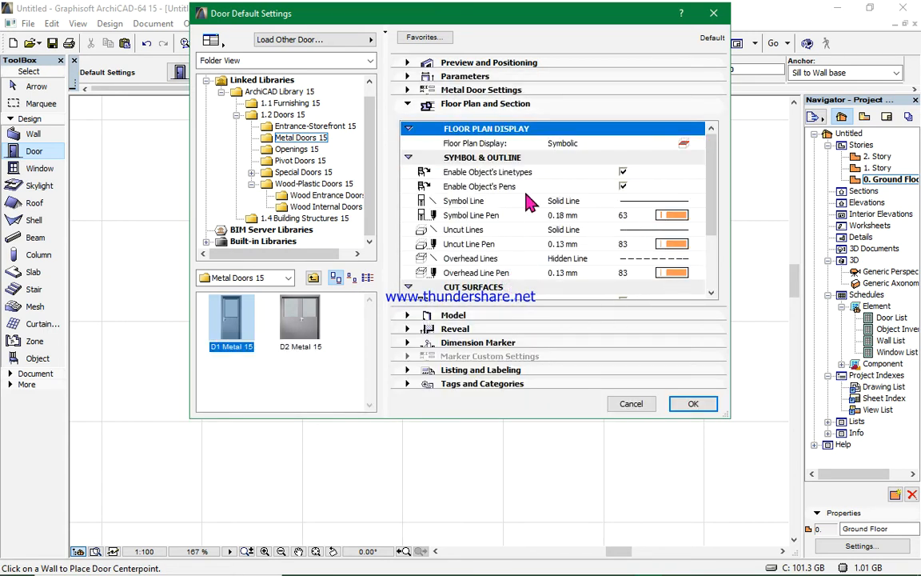
pyautogui.click(530, 91)
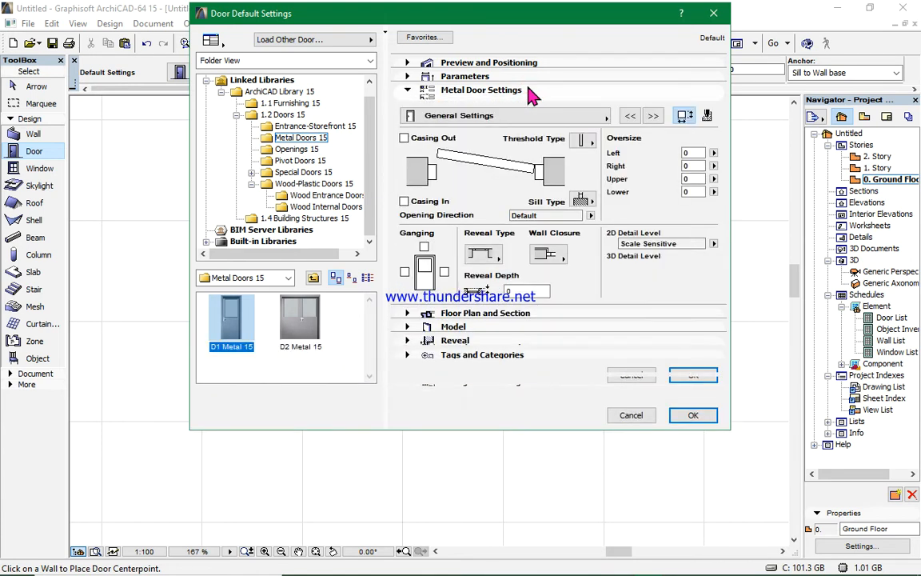
pyautogui.click(631, 116)
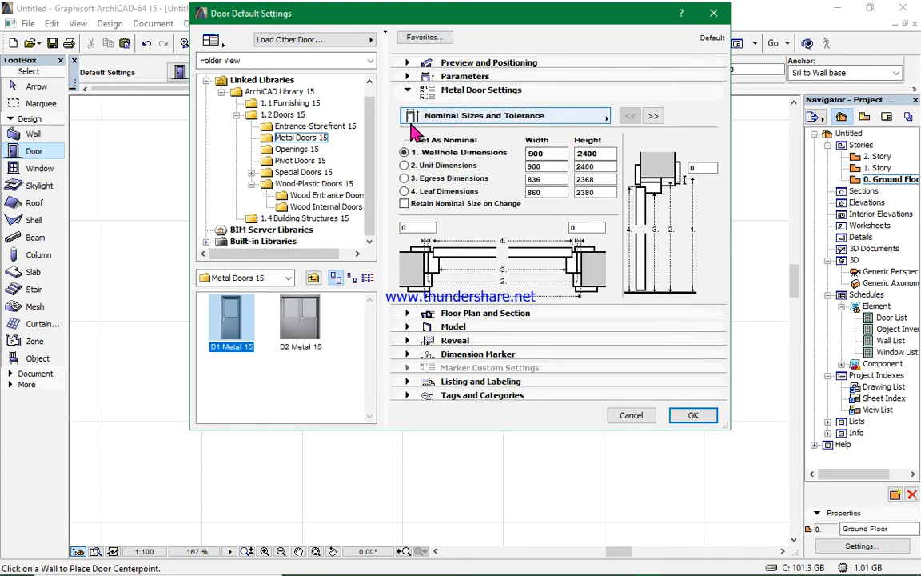
pyautogui.click(652, 117)
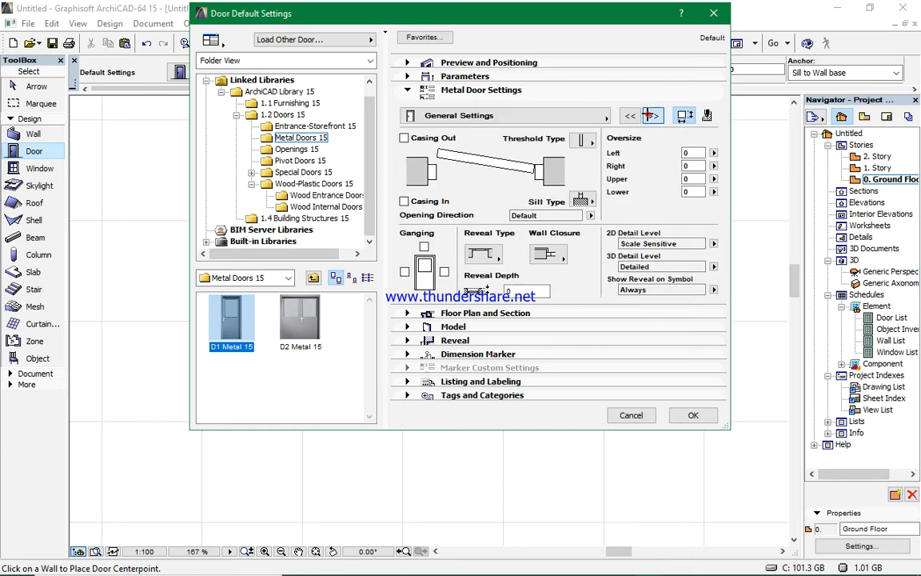
pyautogui.click(652, 117)
pyautogui.click(652, 117)
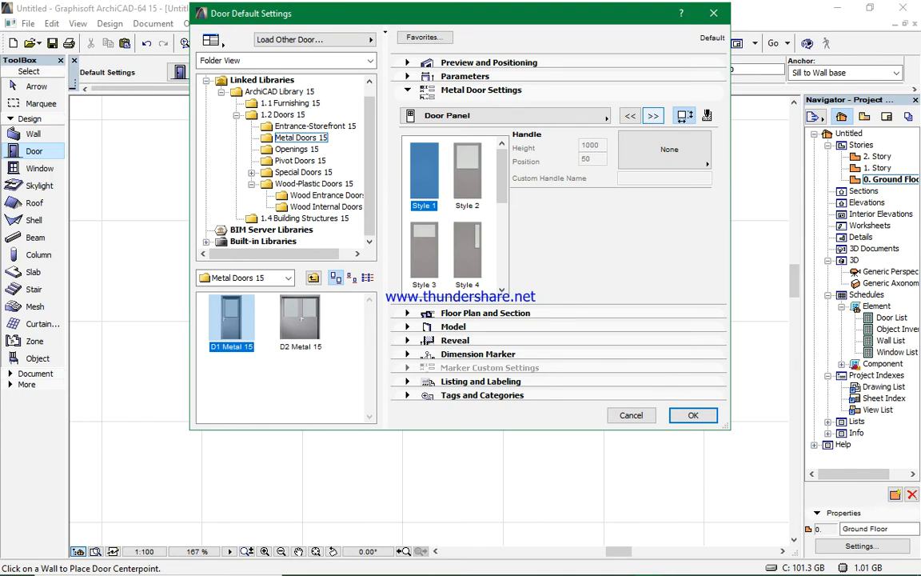
pyautogui.click(473, 176)
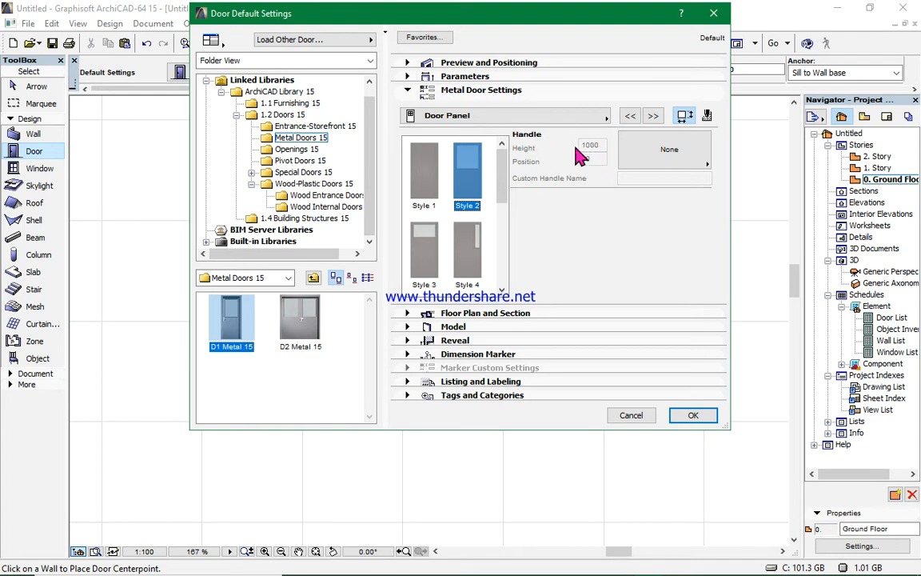
pyautogui.click(706, 162)
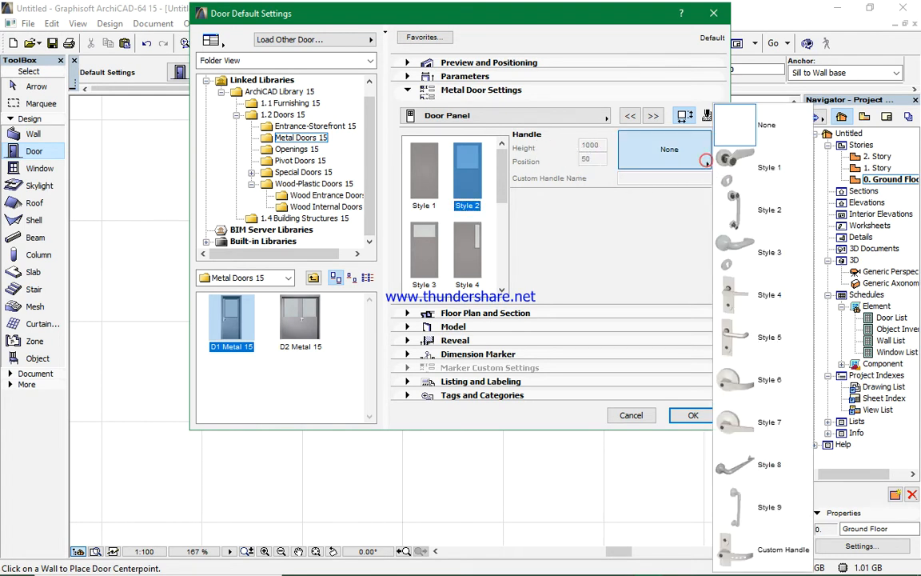
pyautogui.click(734, 175)
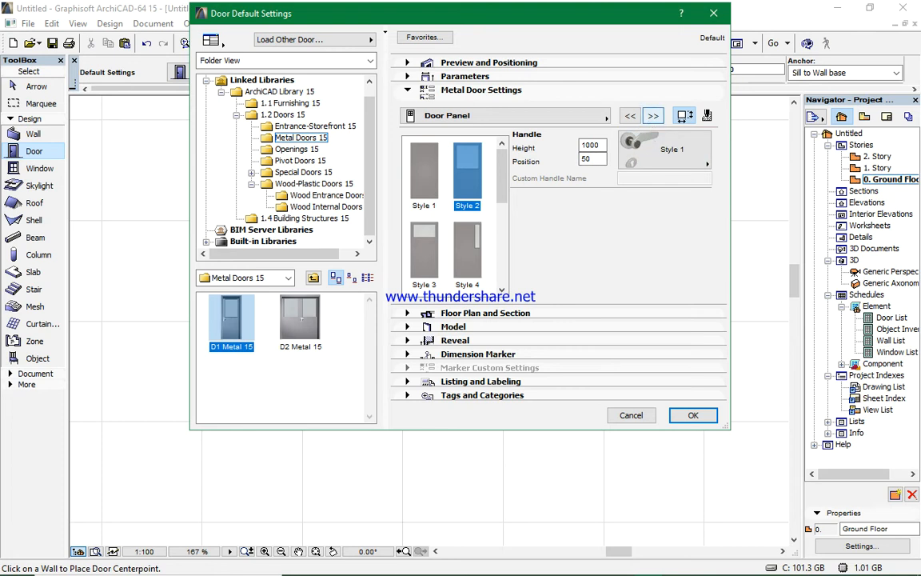
# - Override the 2D symbolic display options and set the door's opening line type to Dashed with a curved shape
pyautogui.click(653, 116)
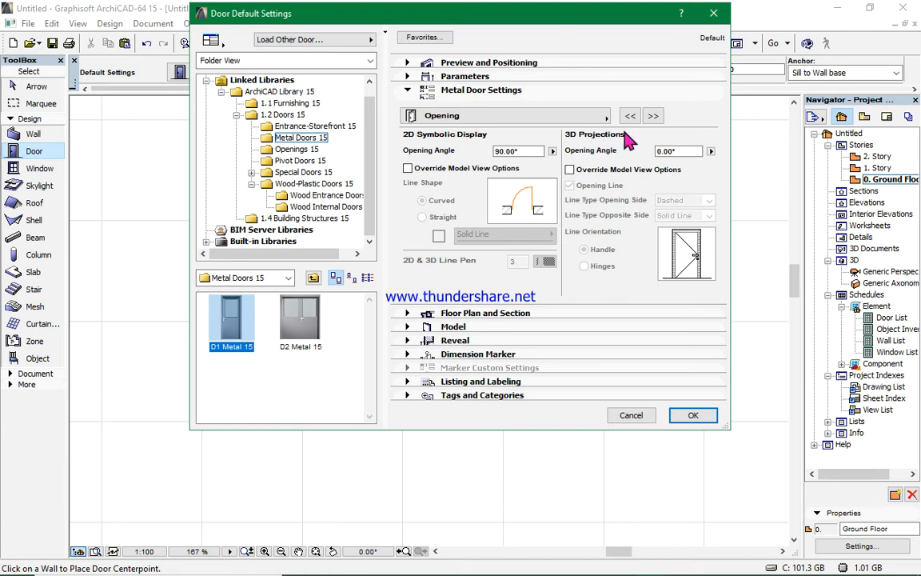
pyautogui.click(552, 151)
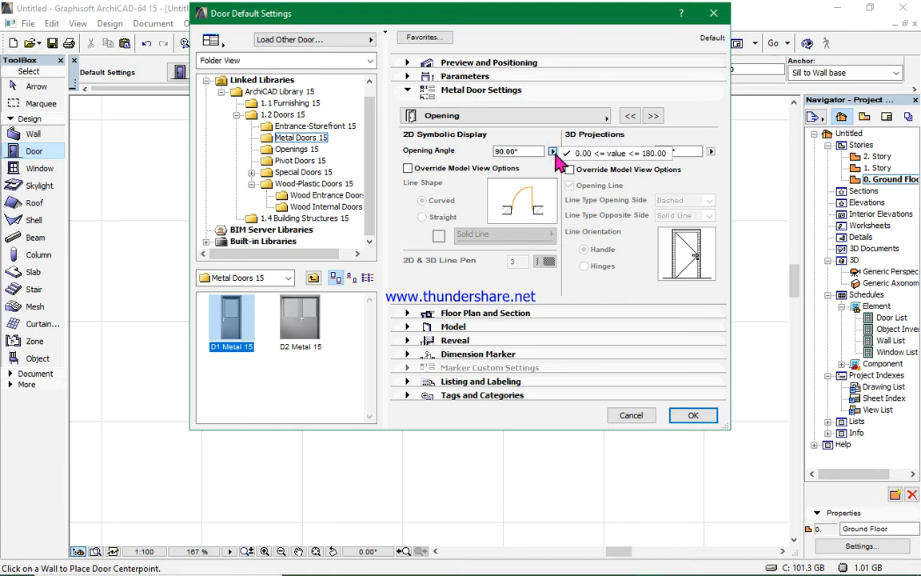
pyautogui.click(554, 152)
pyautogui.click(409, 168)
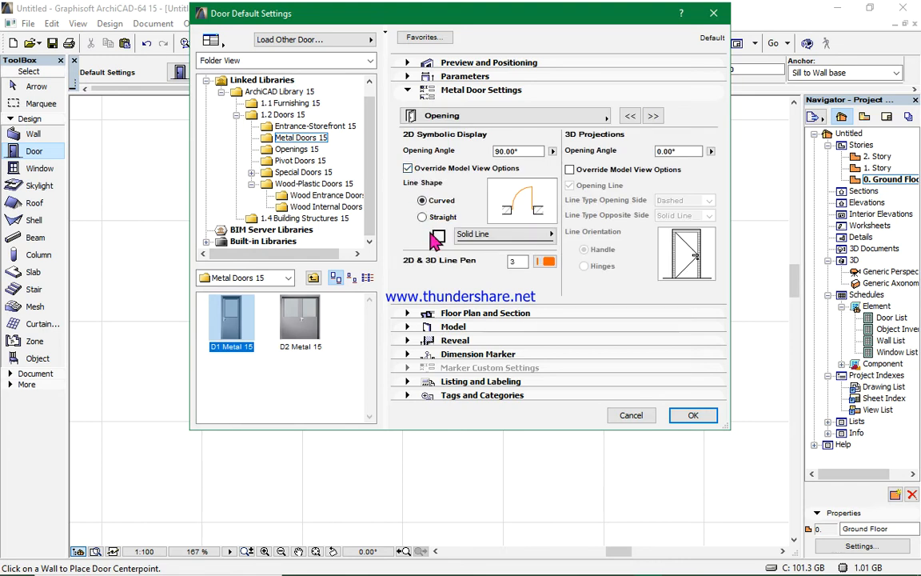
pyautogui.click(550, 235)
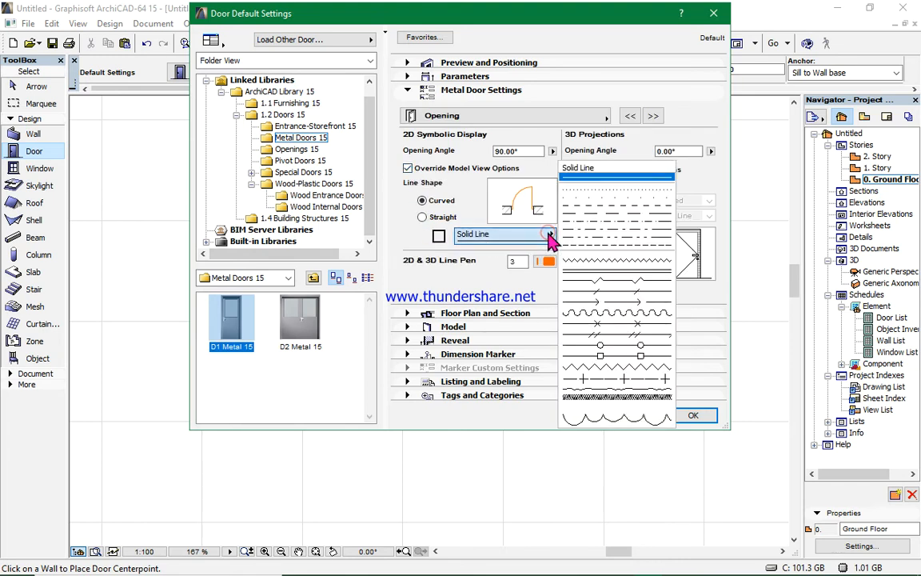
pyautogui.click(591, 206)
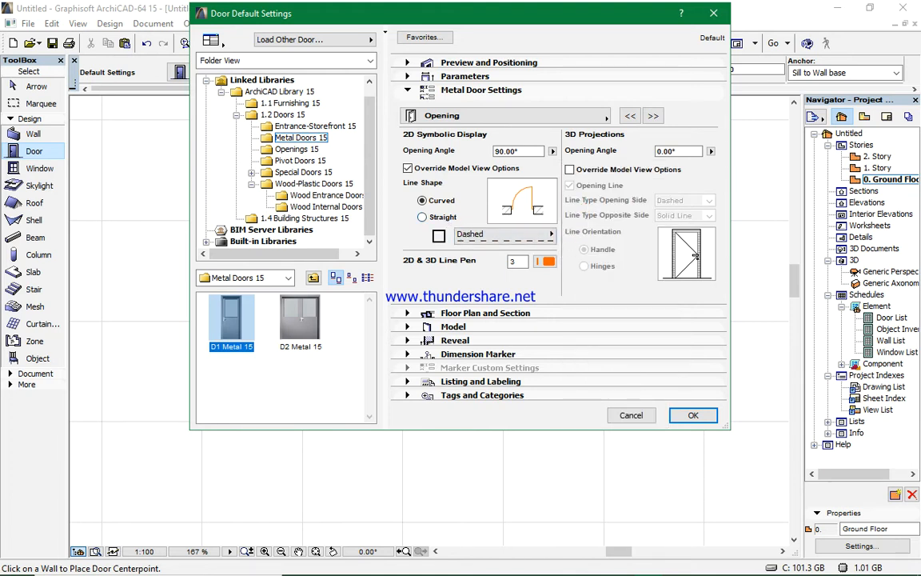
pyautogui.click(423, 218)
pyautogui.click(422, 201)
pyautogui.press('BackSpace')
pyautogui.press('BackSpace')
pyautogui.press('BackSpace')
pyautogui.press('BackSpace')
pyautogui.press('BackSpace')
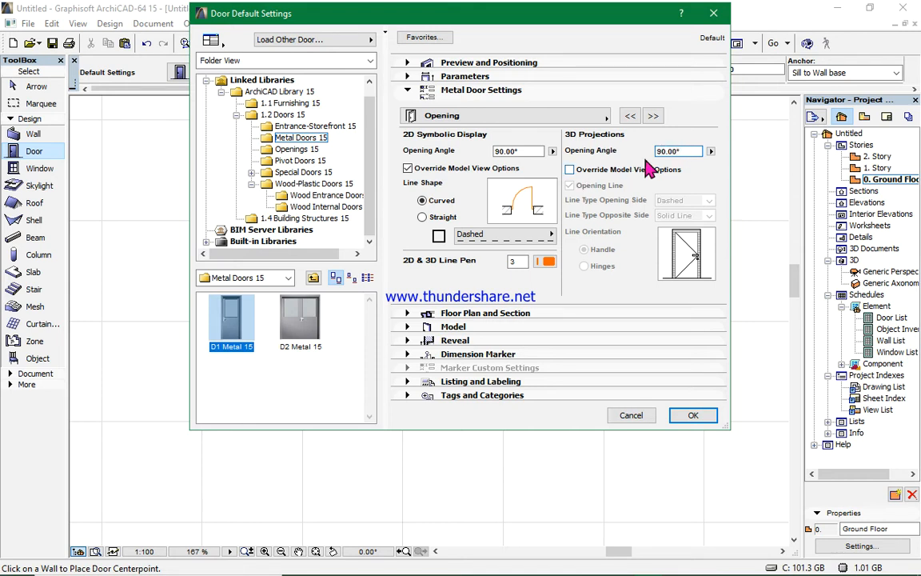
# - Override the 3D projection options with the opening line turned off, then confirm the door settings
pyautogui.click(569, 170)
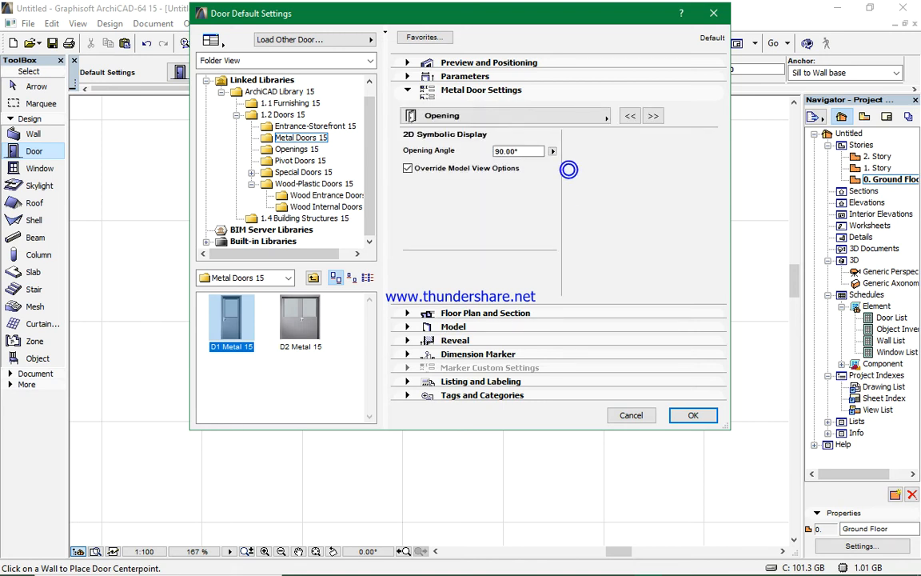
pyautogui.click(569, 169)
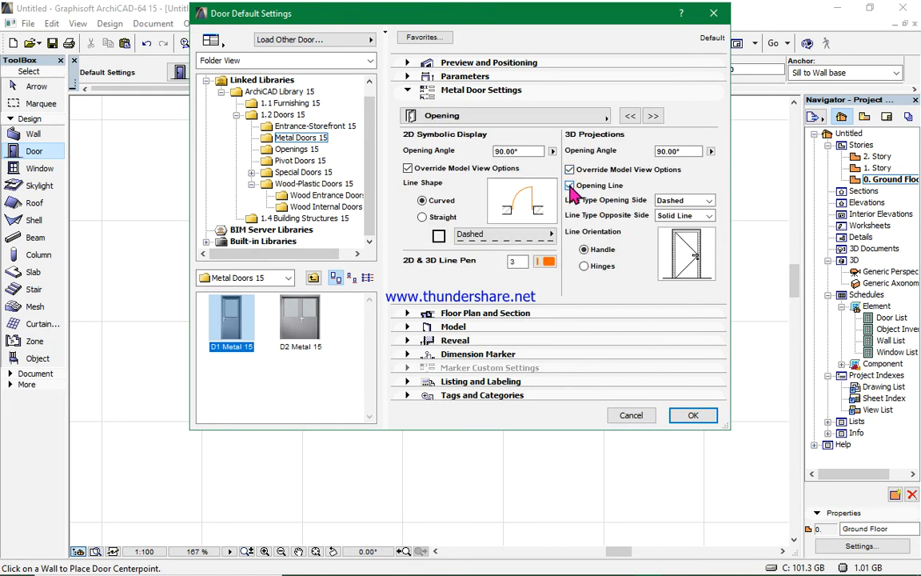
pyautogui.click(570, 186)
pyautogui.click(570, 184)
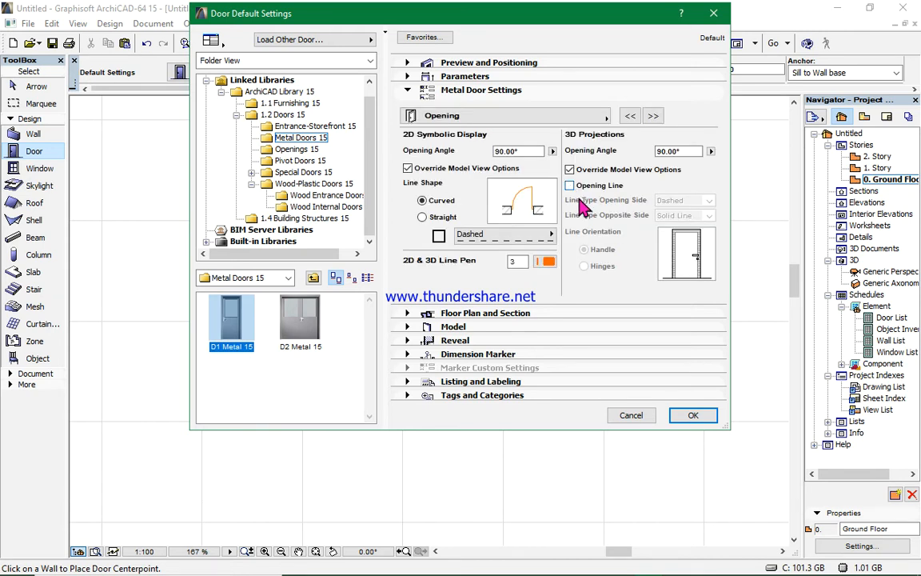
pyautogui.click(653, 116)
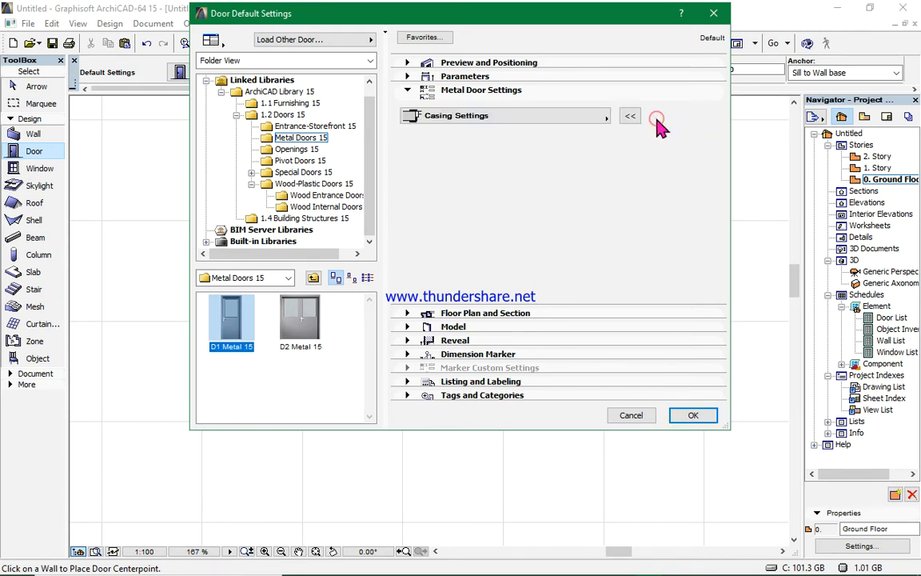
pyautogui.click(654, 117)
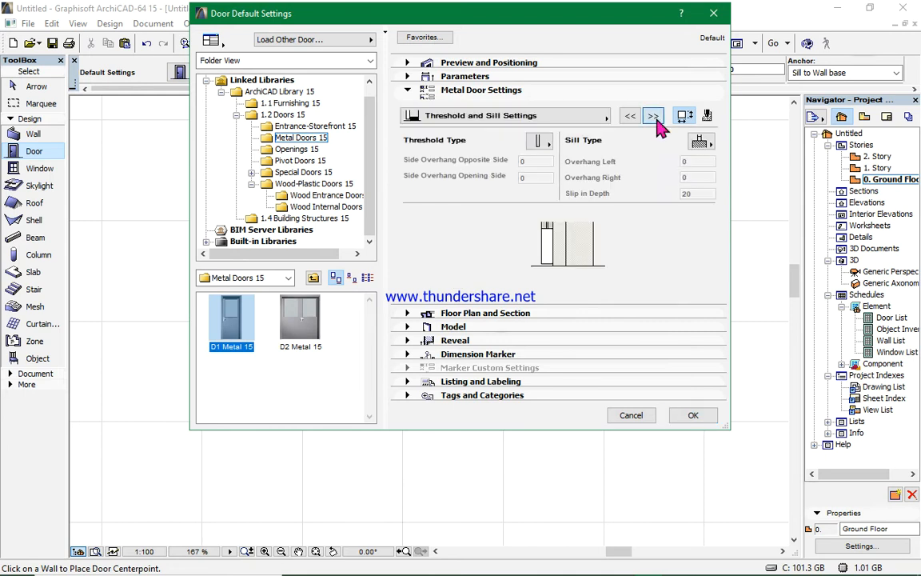
pyautogui.click(653, 117)
pyautogui.click(653, 116)
pyautogui.click(654, 117)
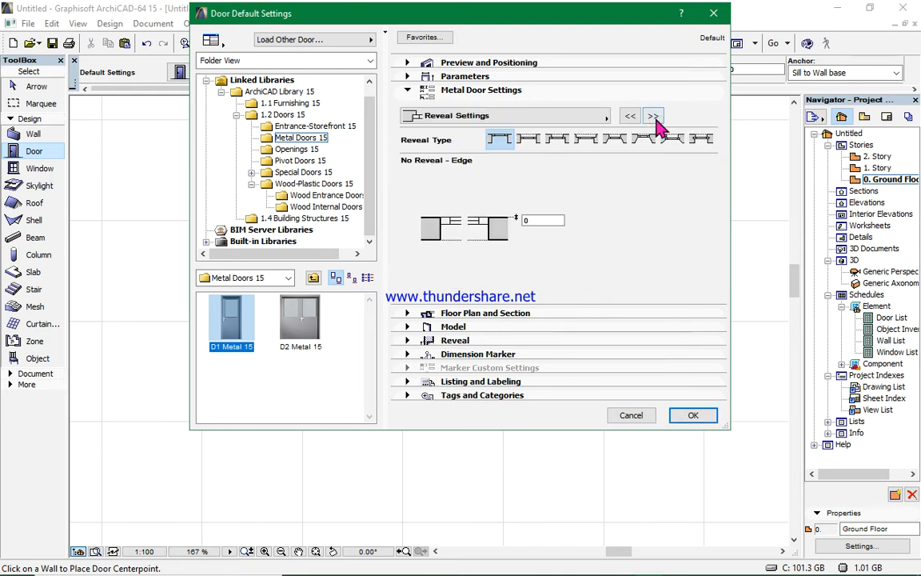
pyautogui.click(654, 117)
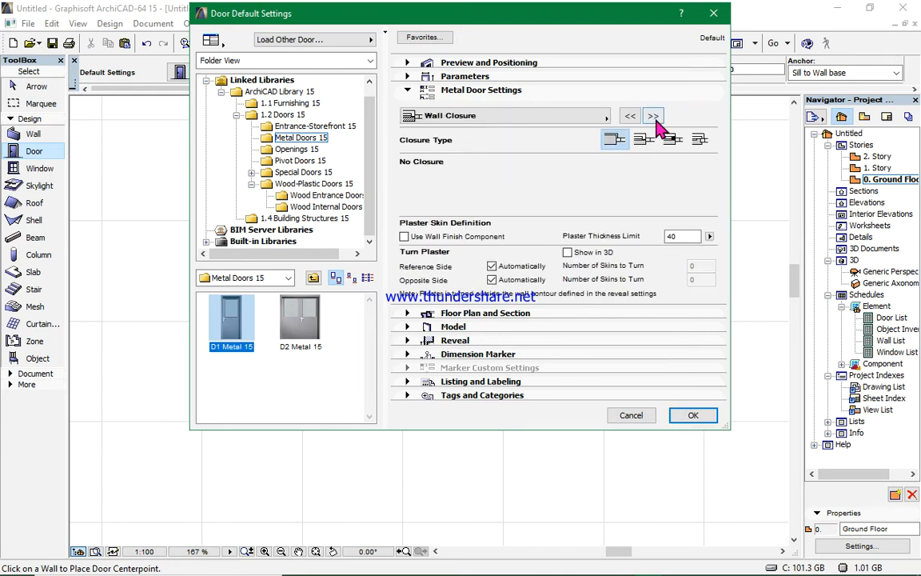
pyautogui.click(698, 415)
# - Place the door in the enclosure's bottom wall just left of the corner room, opening outward
pyautogui.scroll(-3, 426, 370)
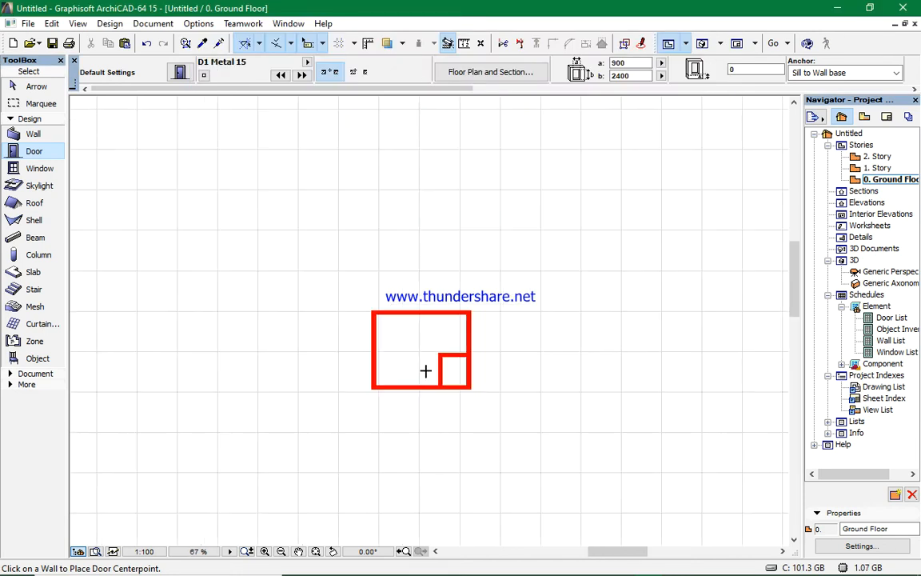
pyautogui.scroll(3, 428, 376)
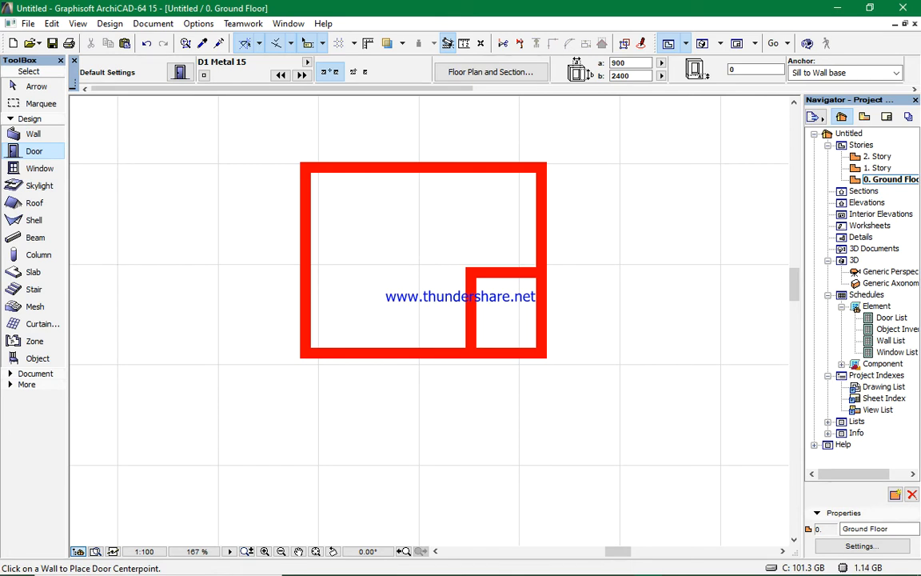
pyautogui.click(442, 350)
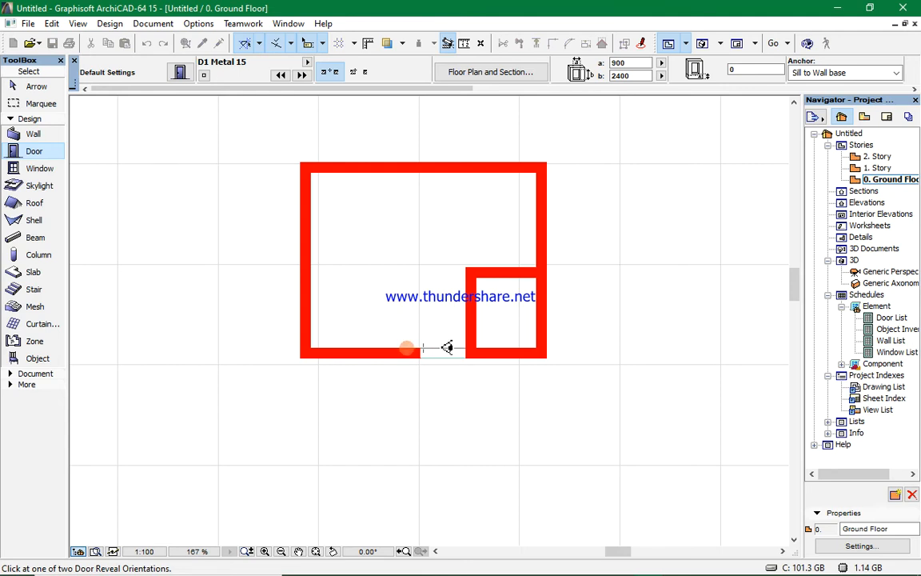
pyautogui.click(407, 348)
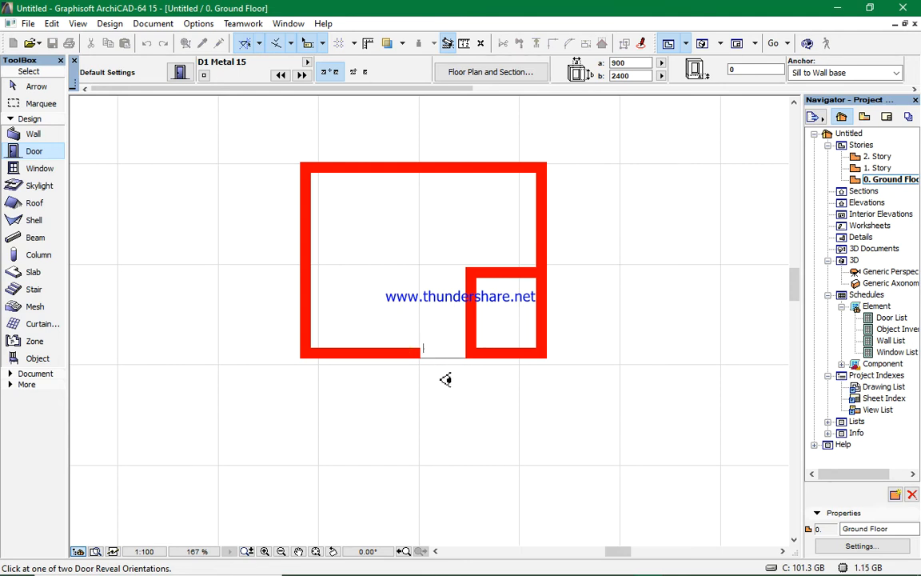
pyautogui.click(501, 396)
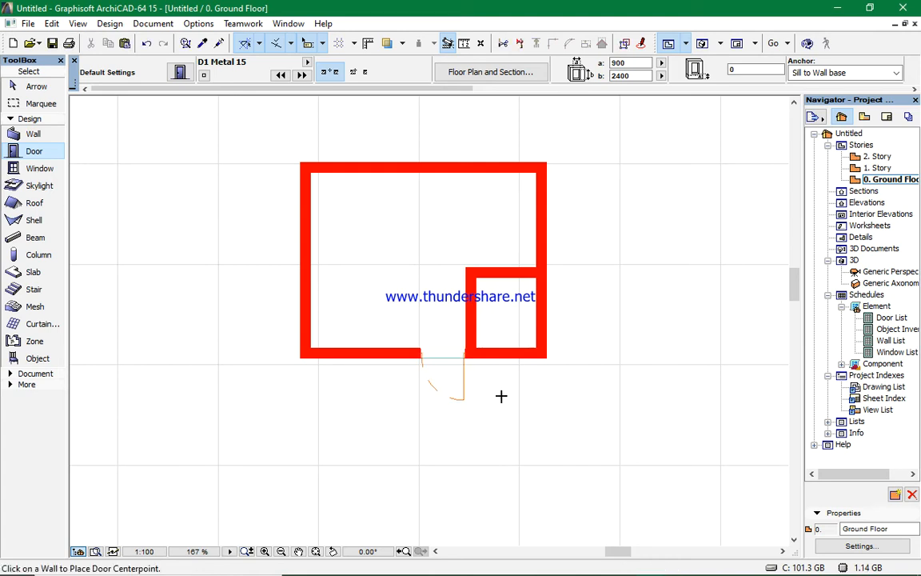
# - Inspect the placed door in the 3D view, orbiting around it, then return to the ground floor plan
pyautogui.scroll(2, 435, 386)
pyautogui.scroll(-1, 428, 376)
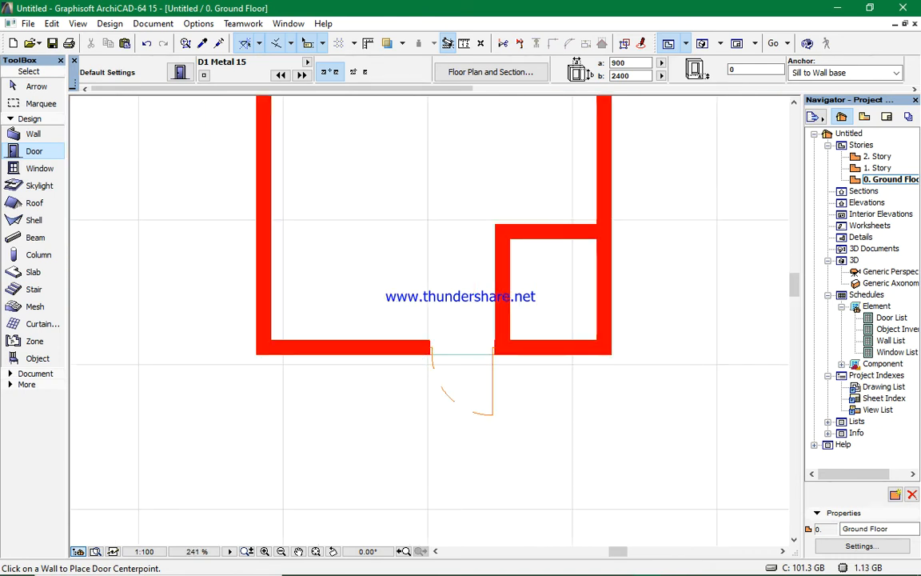
pyautogui.scroll(4, 429, 341)
pyautogui.scroll(-2, 447, 360)
pyautogui.scroll(2, 477, 384)
pyautogui.scroll(-2, 631, 133)
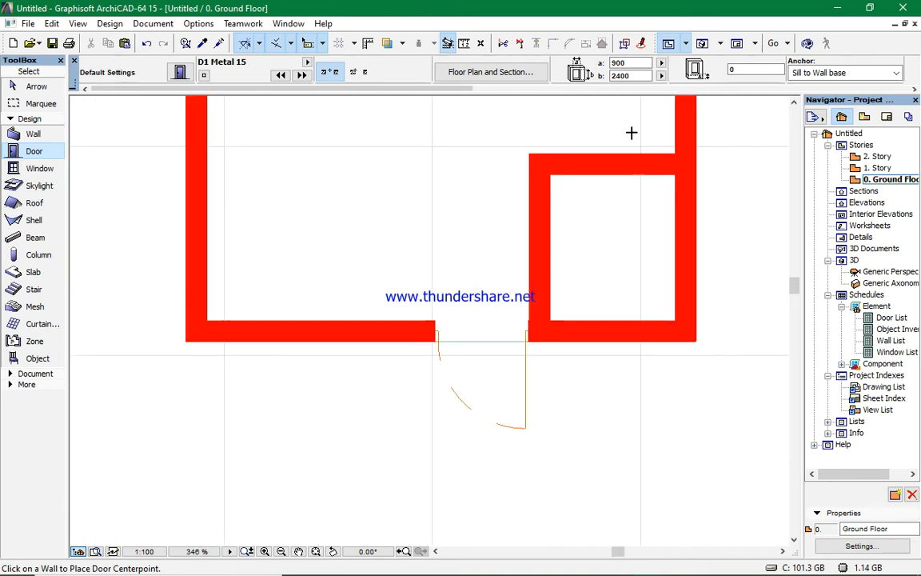
pyautogui.click(703, 45)
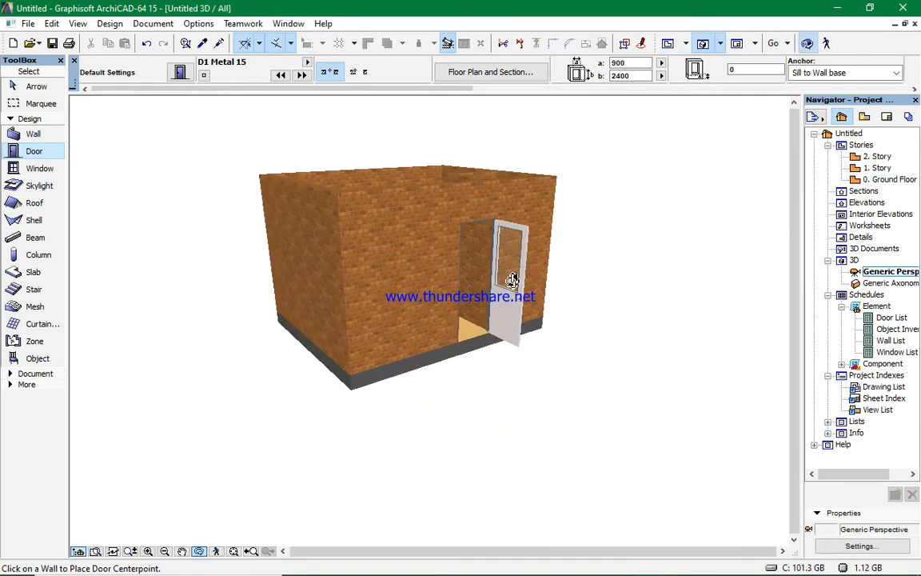
pyautogui.scroll(1, 460, 252)
pyautogui.scroll(1, 456, 255)
pyautogui.moveTo(494, 300); pyautogui.dragTo(288, 277)
pyautogui.moveTo(506, 263); pyautogui.dragTo(341, 259)
pyautogui.moveTo(436, 283); pyautogui.dragTo(478, 306)
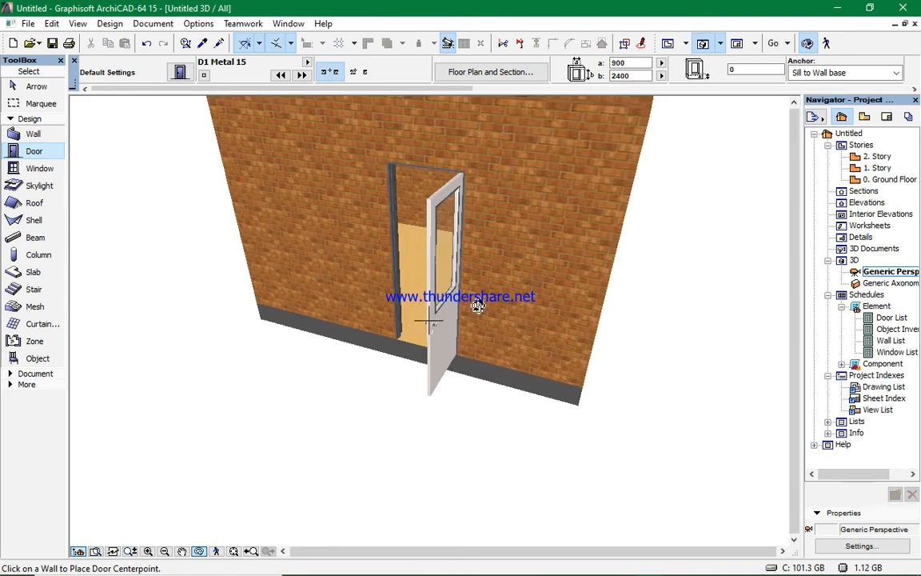
pyautogui.press('F2')
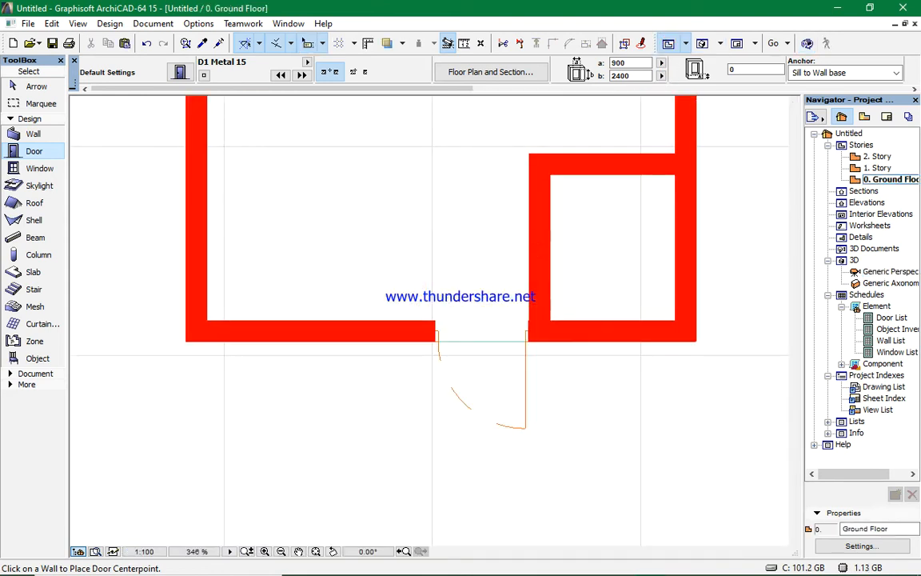
# - Reopen the door settings and choose the D1 15 door from the Wood Internal Doors 15 library folder
pyautogui.scroll(-5, 522, 280)
pyautogui.scroll(3, 483, 123)
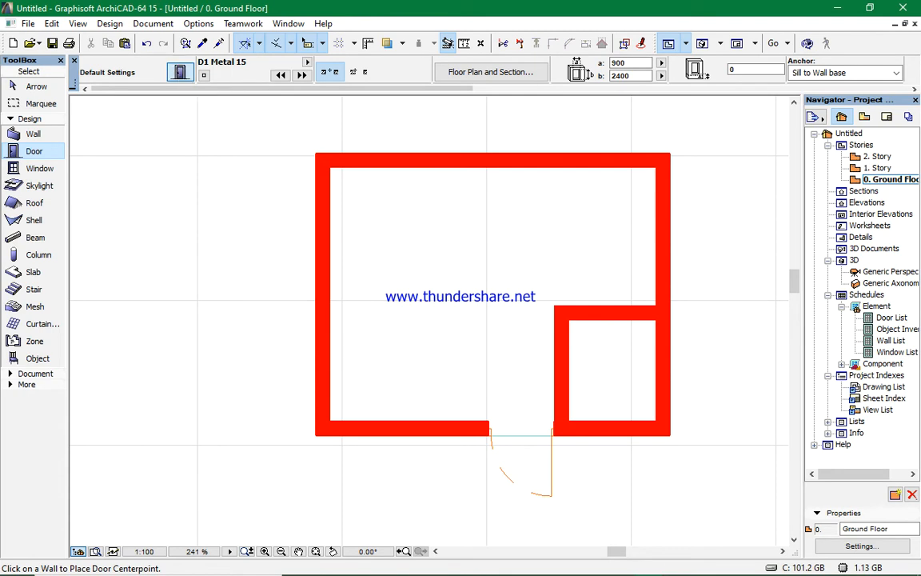
pyautogui.click(179, 72)
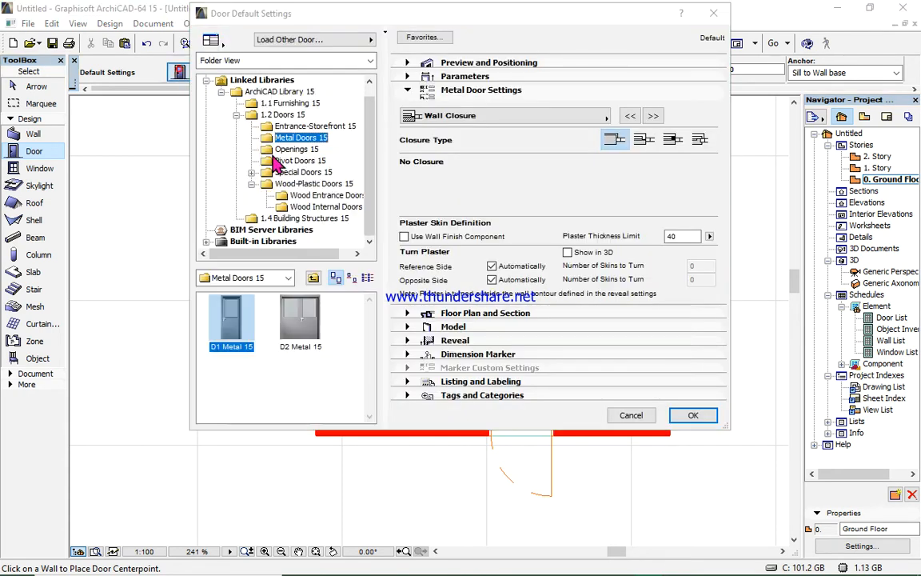
pyautogui.click(304, 211)
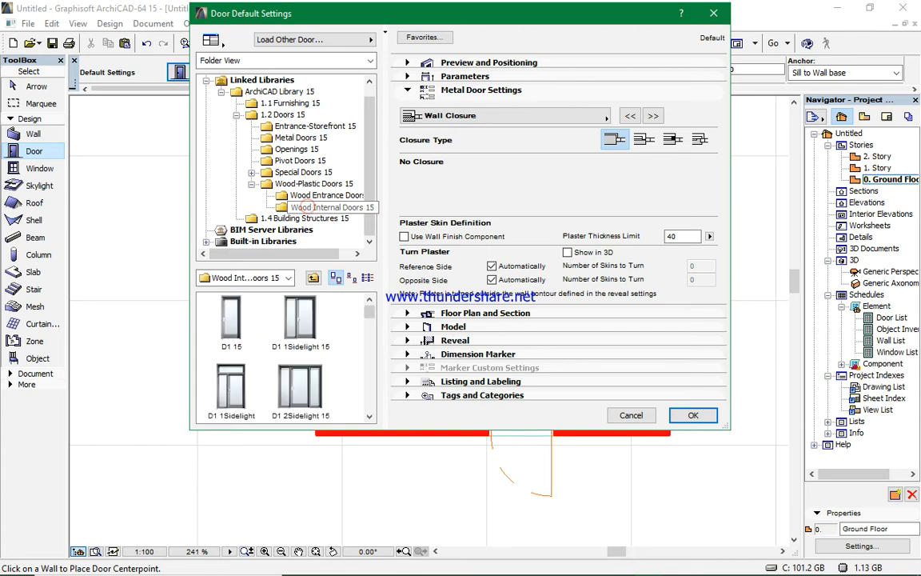
pyautogui.click(240, 317)
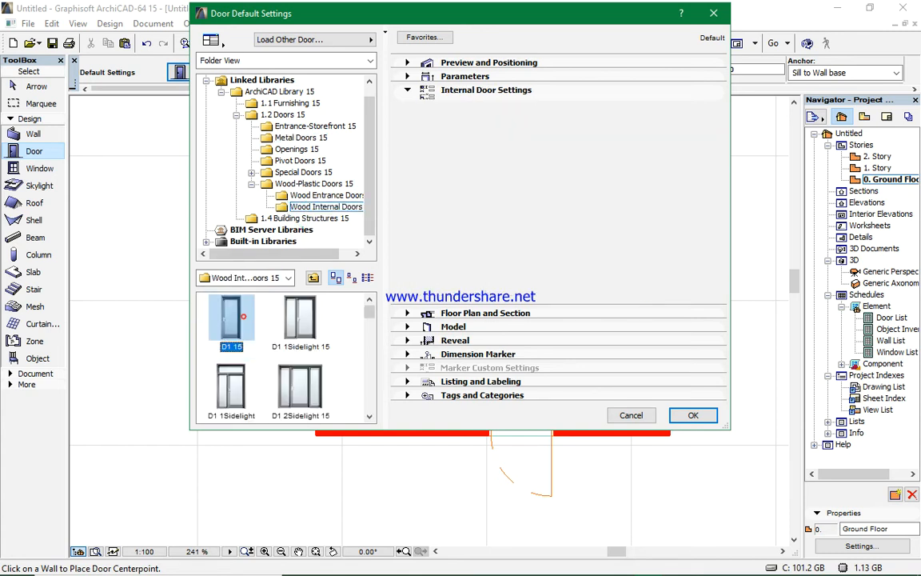
# - Set the internal door's width to 800 mm
pyautogui.click(512, 64)
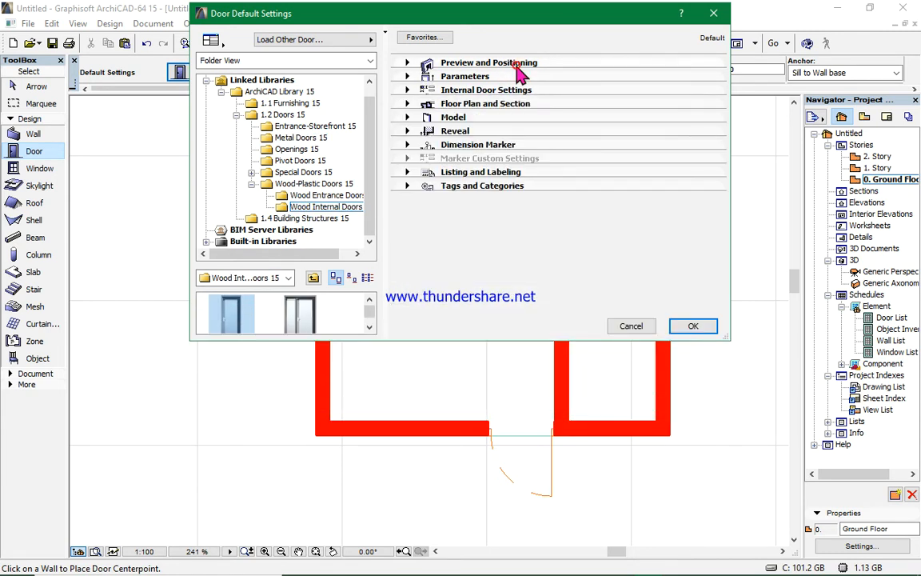
pyautogui.doubleClick(478, 112)
pyautogui.press('BackSpace')
pyautogui.write('800')
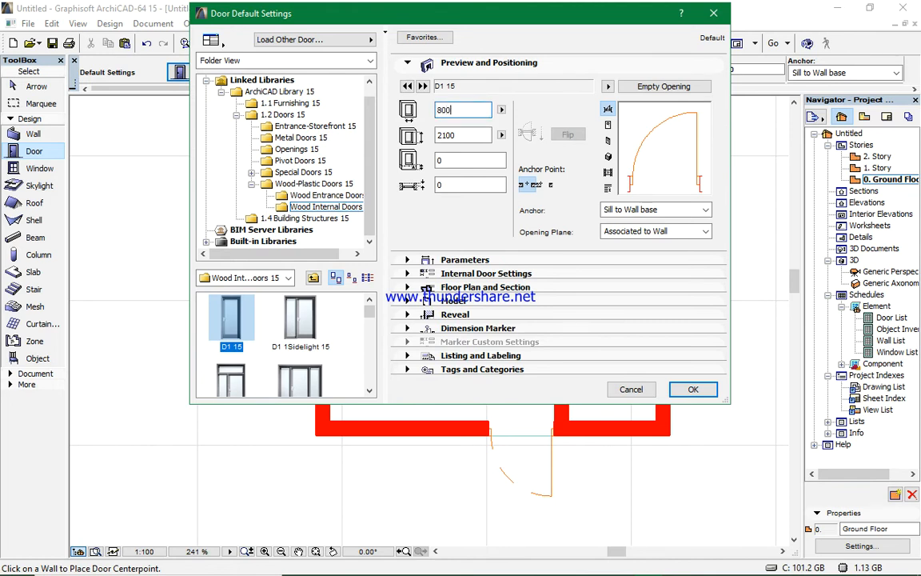
pyautogui.click(473, 136)
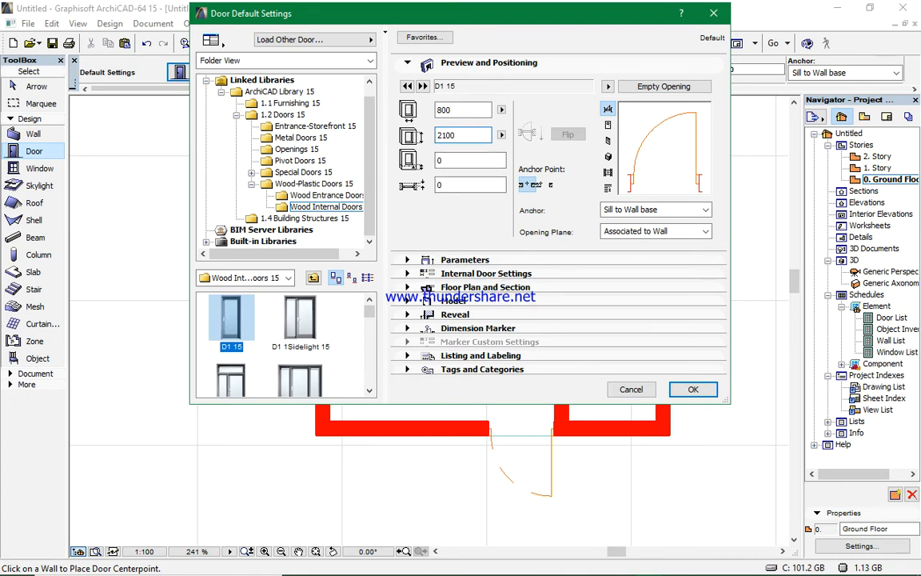
# - In the internal door settings, choose the Style 12 door panel and the Style 8 handle
pyautogui.click(472, 273)
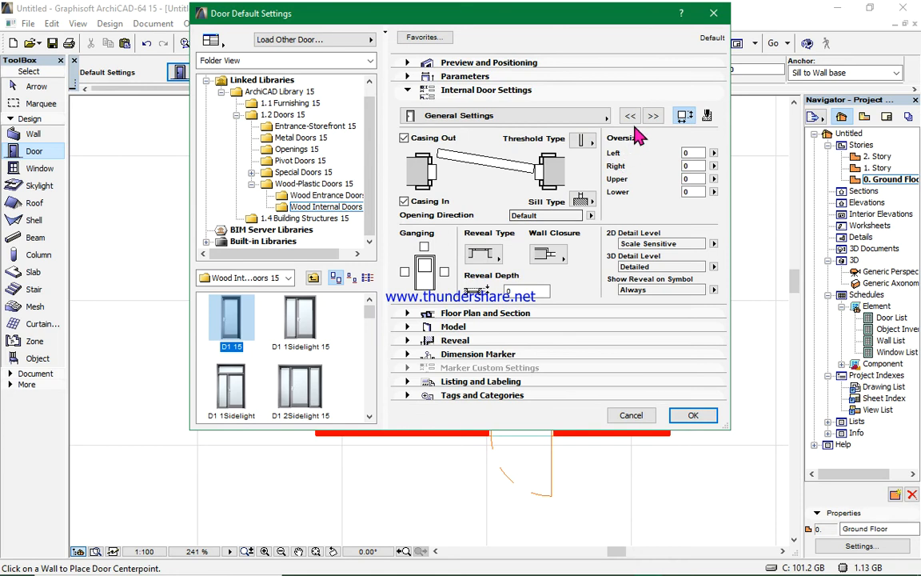
pyautogui.click(653, 116)
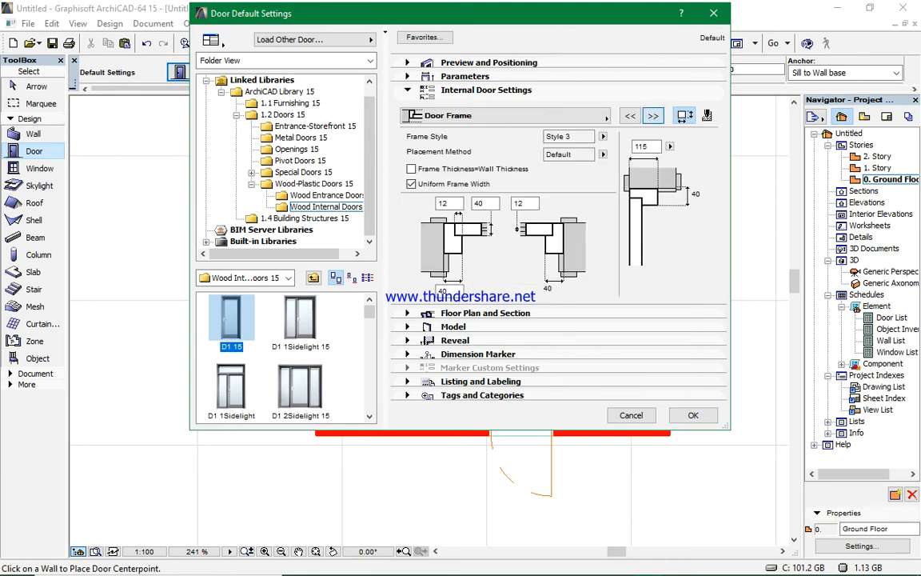
pyautogui.click(653, 116)
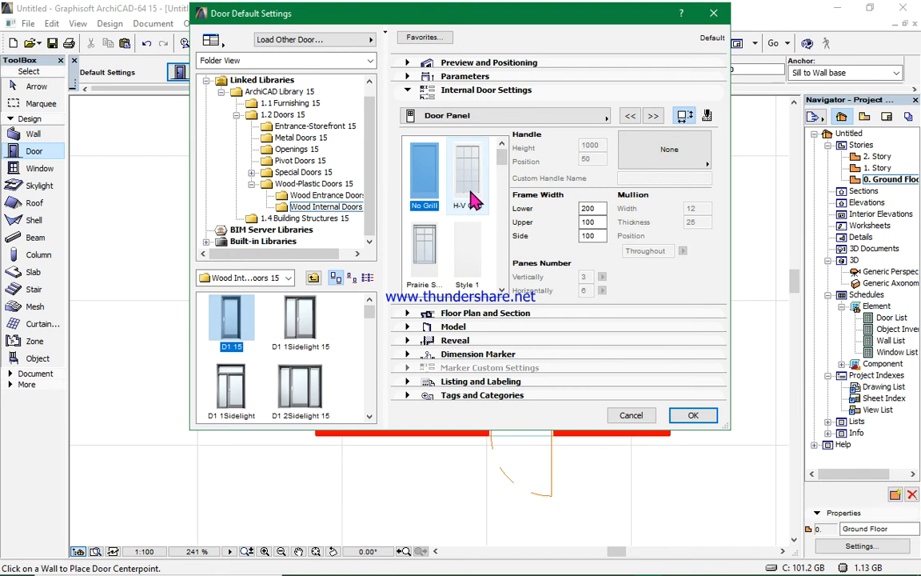
pyautogui.scroll(-2, 429, 269)
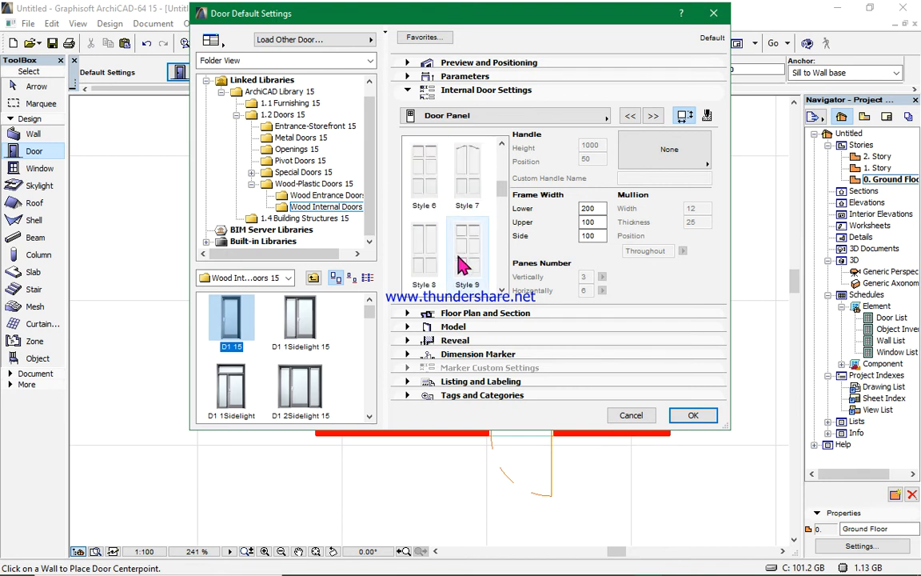
pyautogui.scroll(-1, 432, 271)
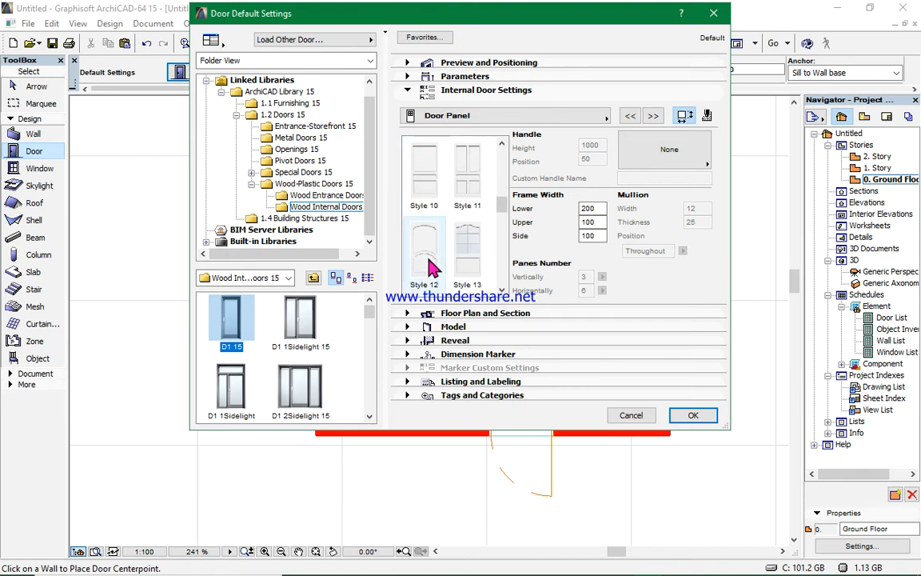
pyautogui.scroll(-1, 438, 252)
pyautogui.click(428, 180)
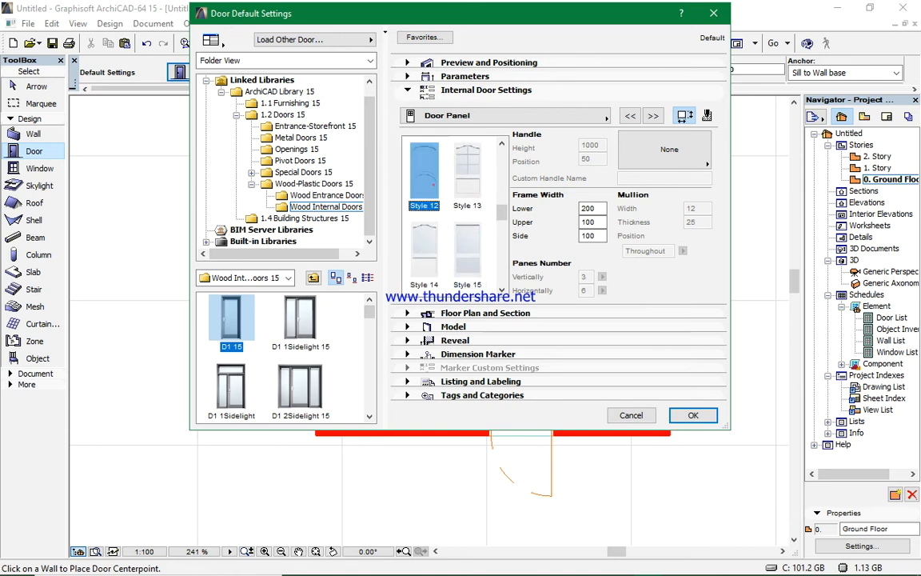
pyautogui.click(703, 165)
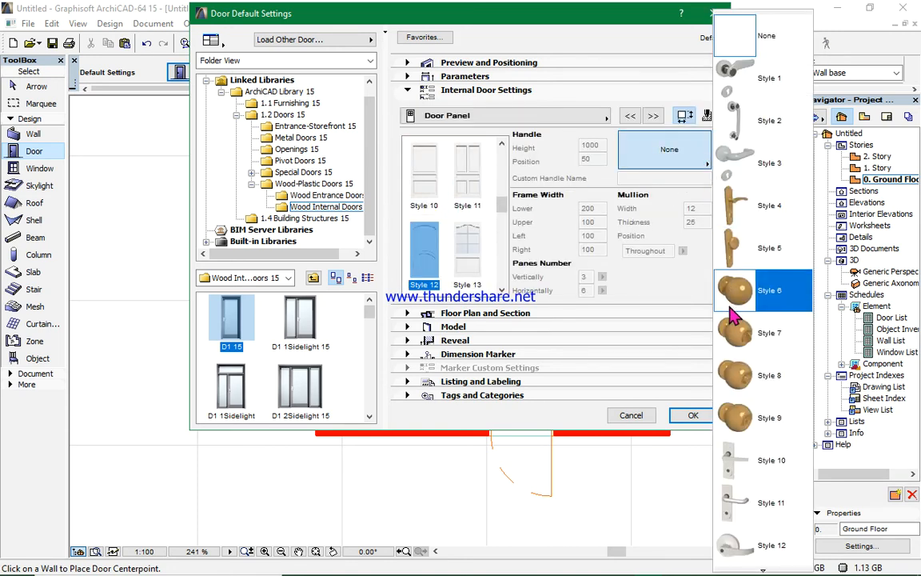
pyautogui.click(703, 374)
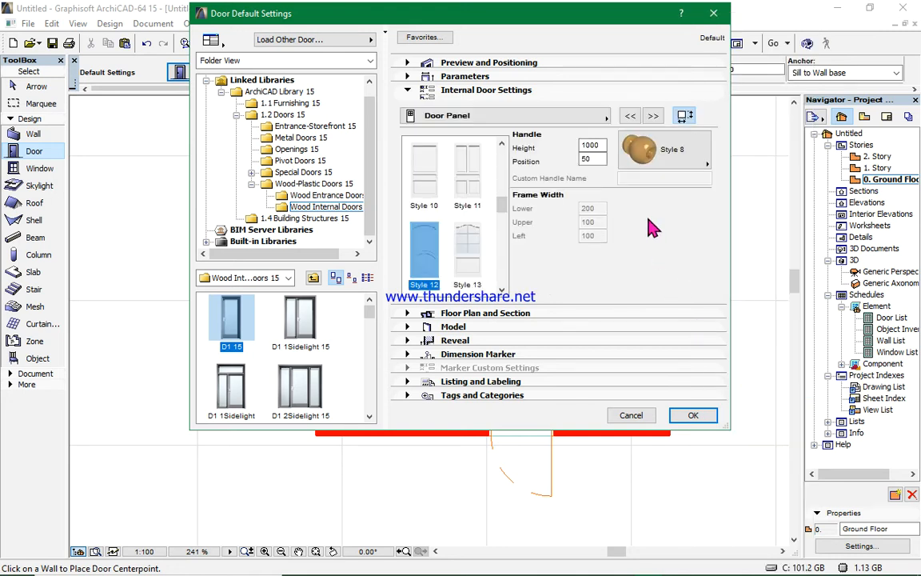
# - Override the 3D projection options for the opening with the opening line turned off
pyautogui.click(654, 116)
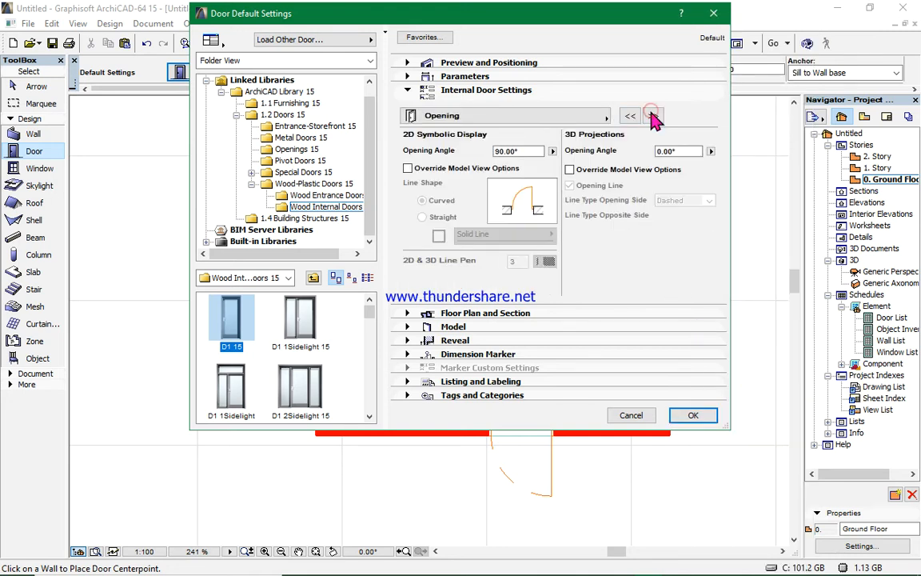
pyautogui.click(569, 170)
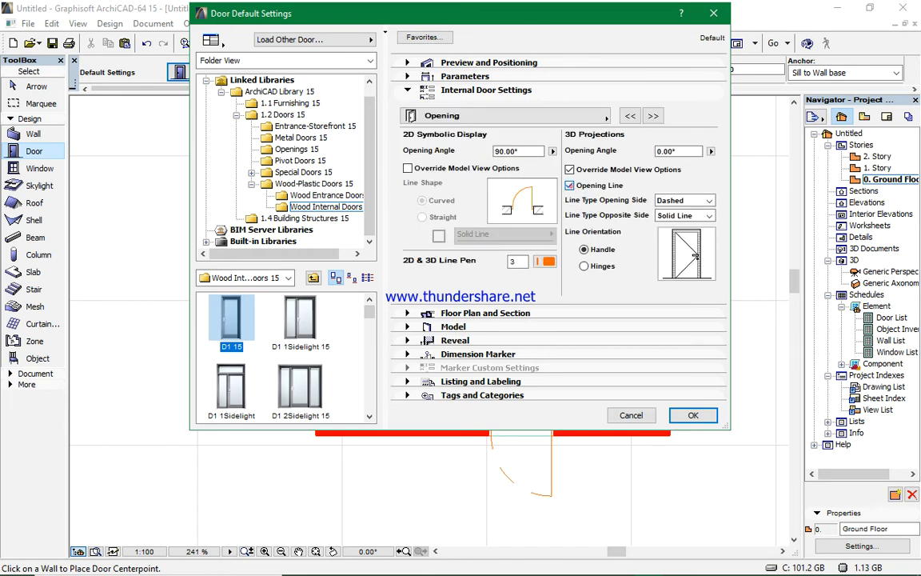
pyautogui.click(569, 185)
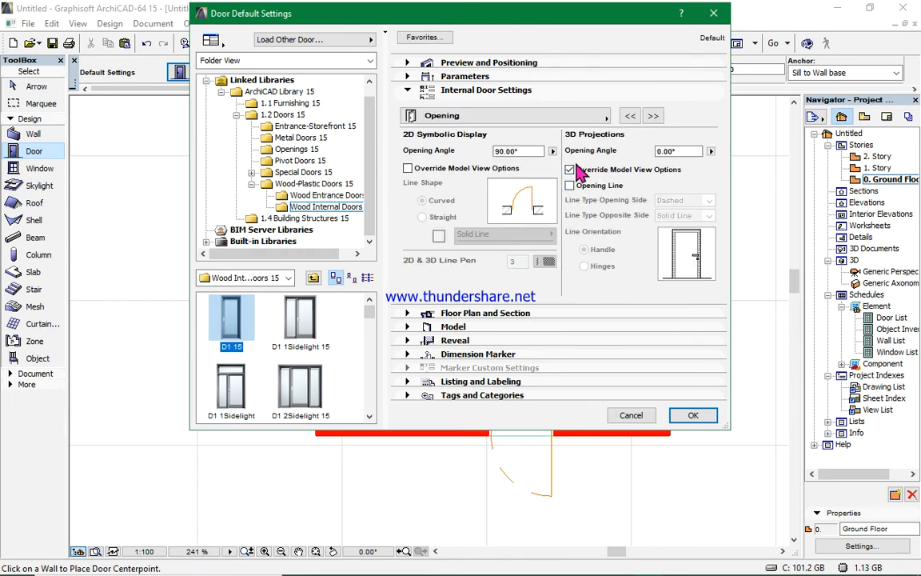
# - Override the 2D symbolic display with a dashed opening line, then confirm the door settings
pyautogui.click(408, 169)
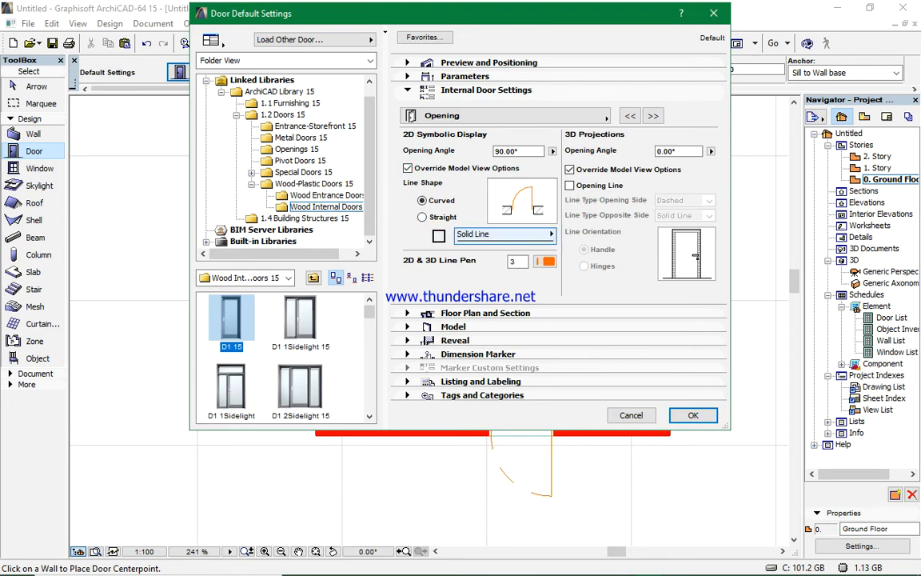
pyautogui.click(512, 234)
pyautogui.click(454, 224)
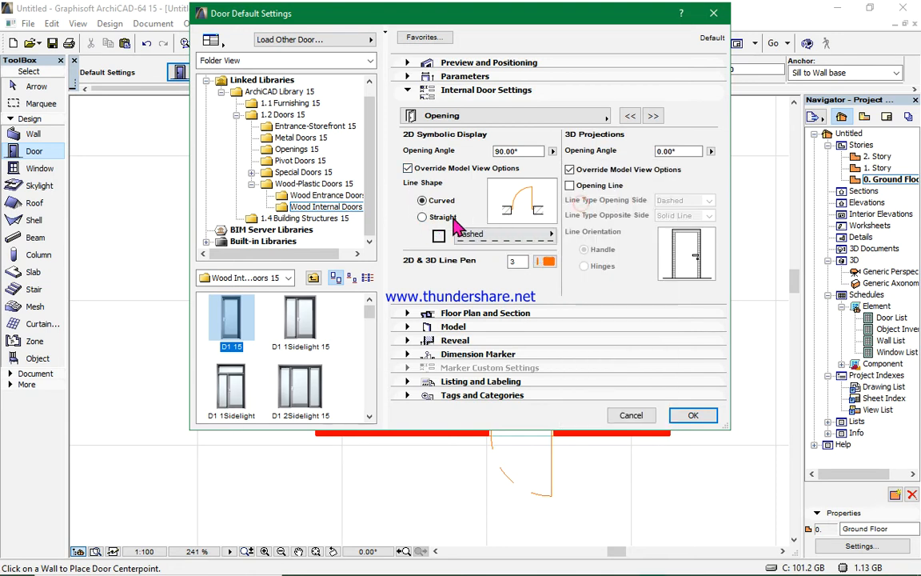
pyautogui.click(653, 116)
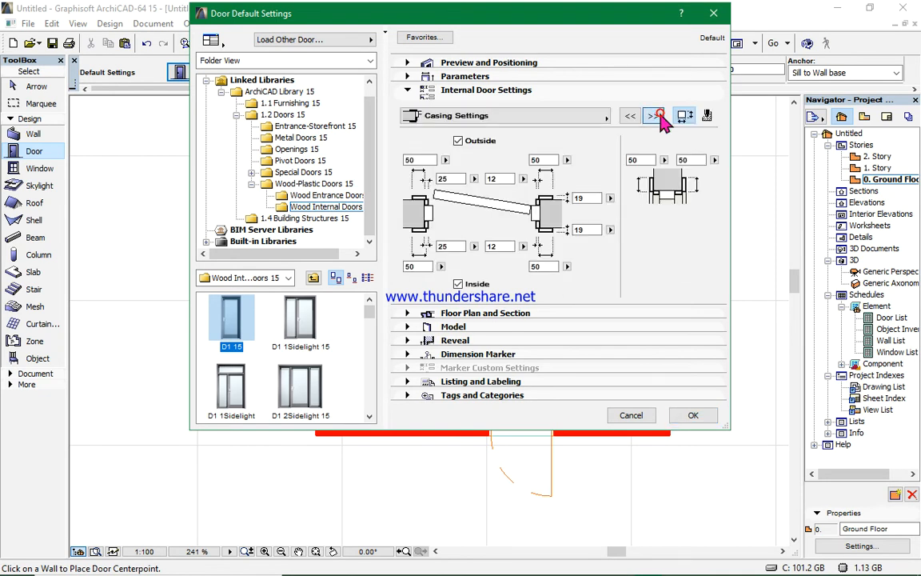
pyautogui.click(653, 116)
pyautogui.click(652, 116)
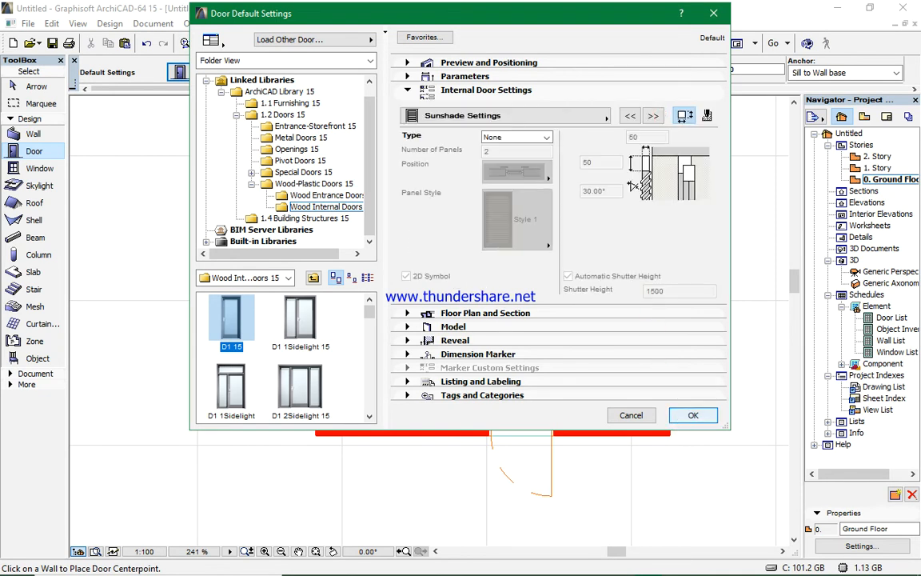
pyautogui.click(693, 415)
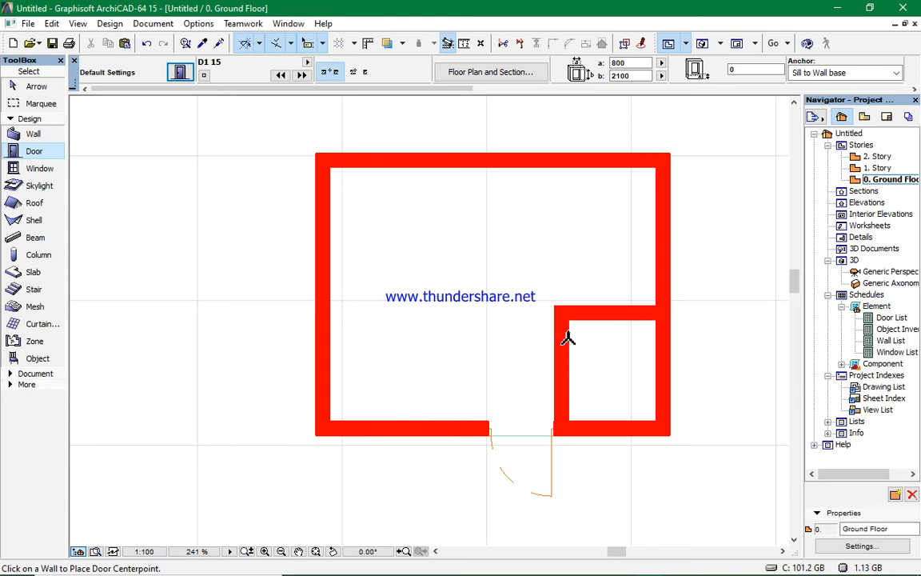
# - Place the door in the corner room's left wall, opening into the corner room
pyautogui.scroll(3, 567, 339)
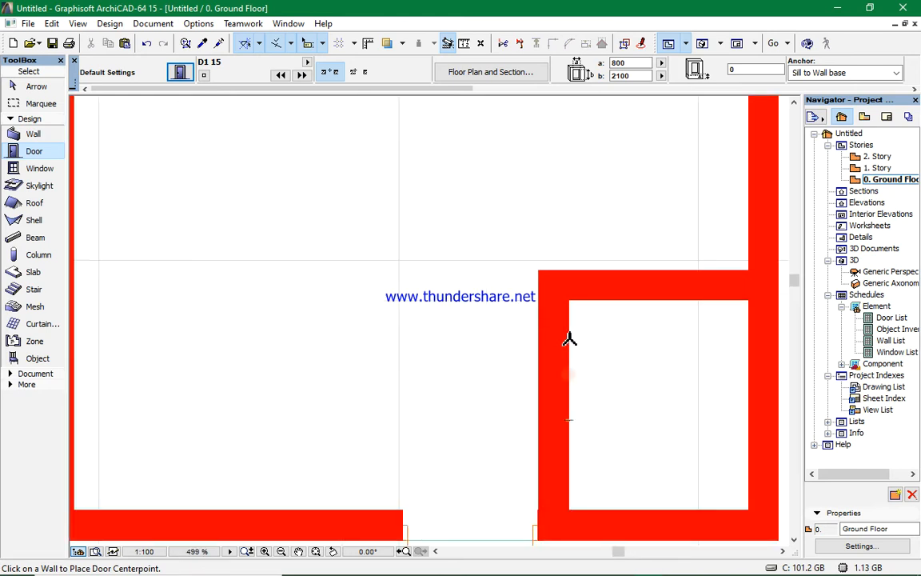
pyautogui.click(568, 340)
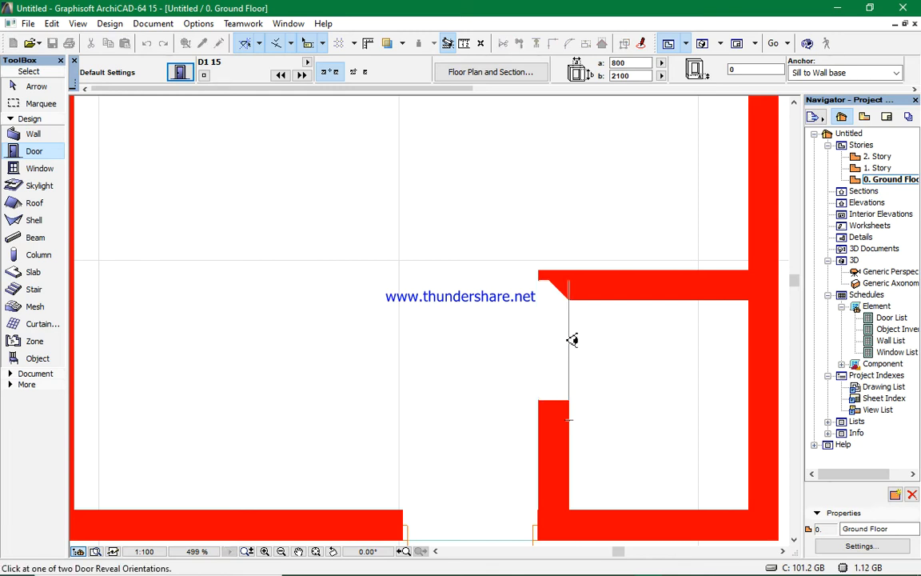
pyautogui.click(693, 323)
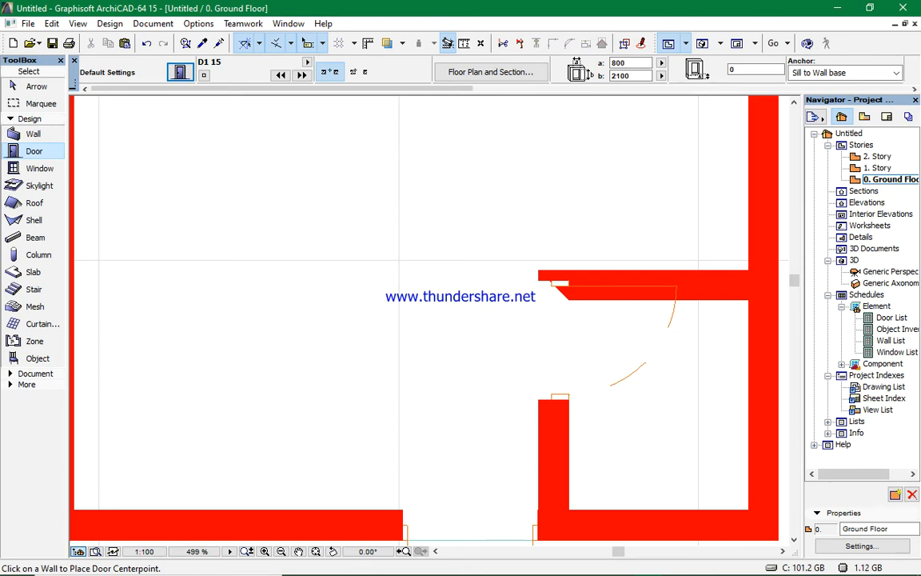
pyautogui.click(677, 290)
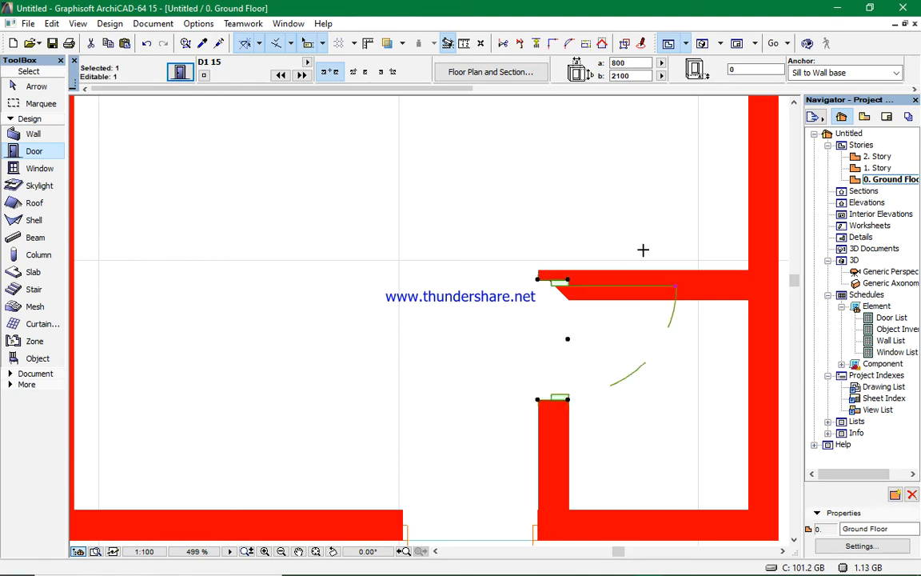
pyautogui.press('Escape')
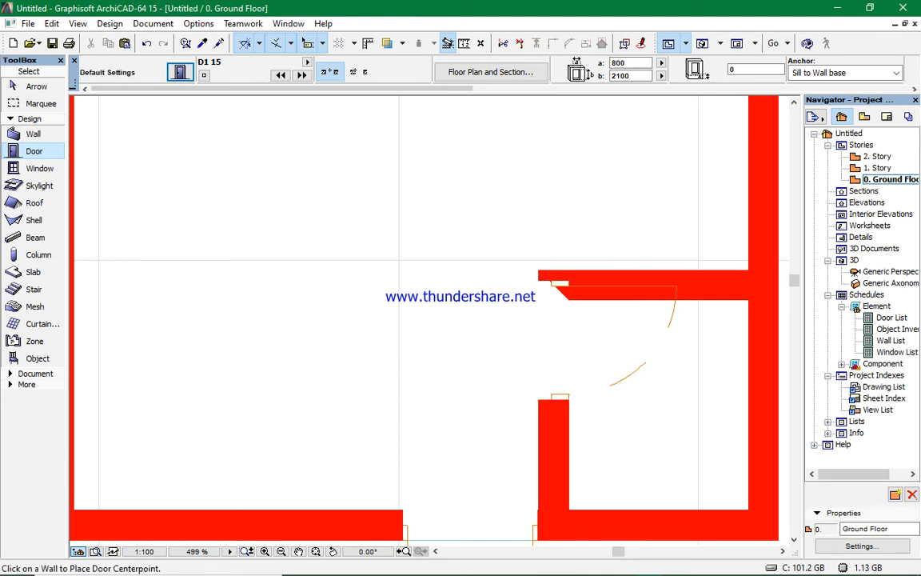
pyautogui.click(676, 291)
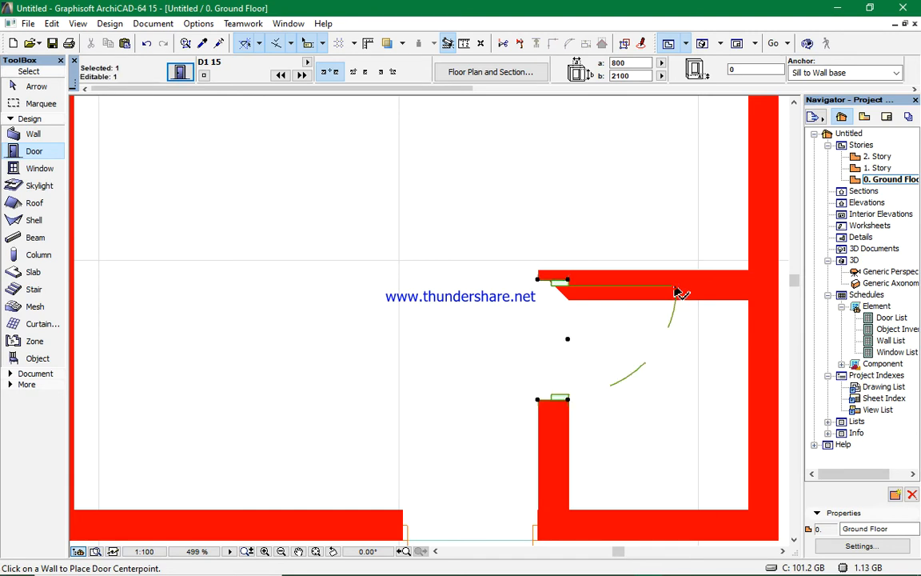
pyautogui.click(567, 339)
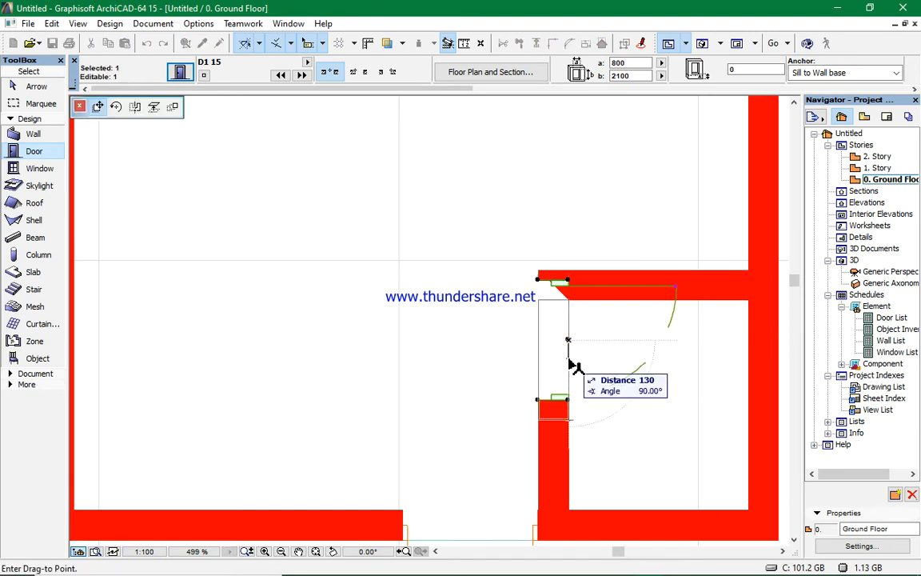
pyautogui.press('Escape')
pyautogui.press('Escape')
# - Inspect the new internal door in the 3D view, zooming and orbiting around the enclosure
pyautogui.scroll(-5, 679, 412)
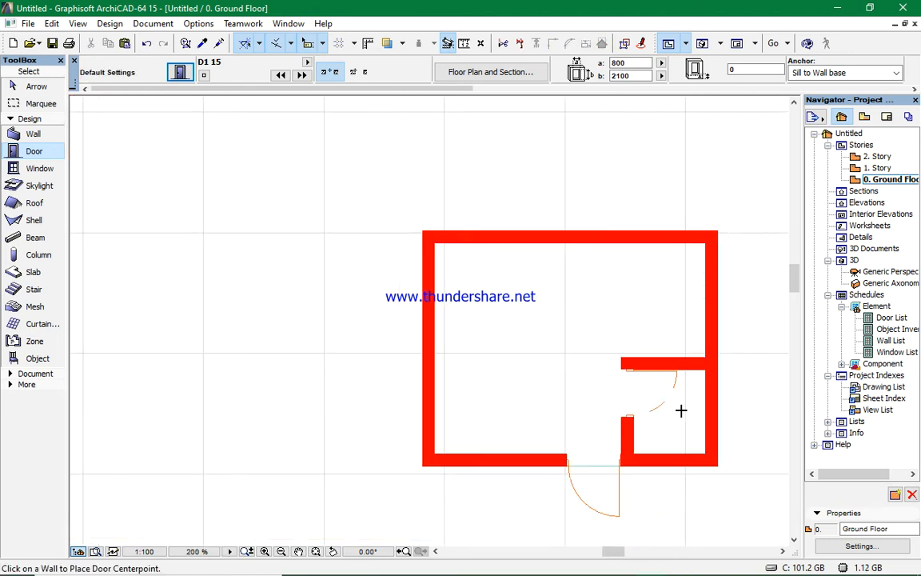
pyautogui.scroll(-4, 676, 448)
pyautogui.scroll(6, 675, 448)
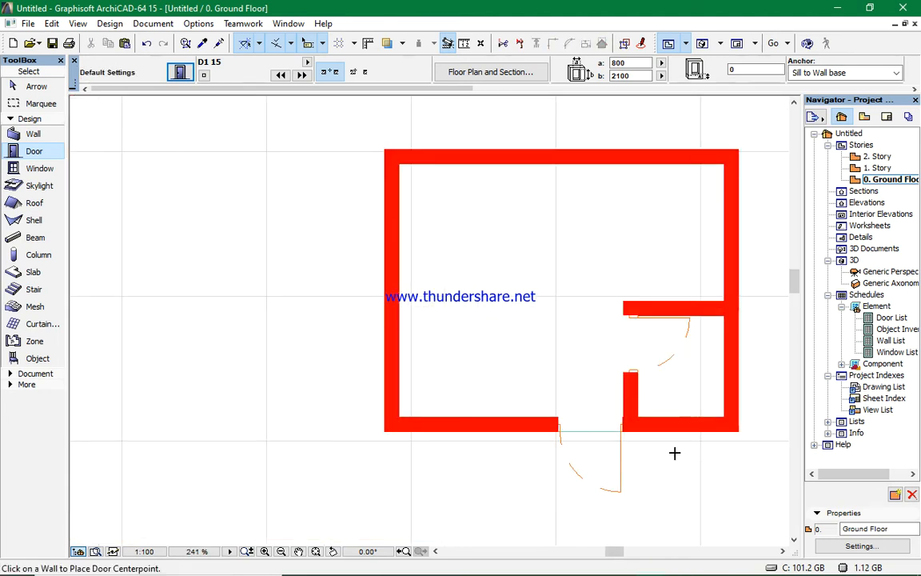
pyautogui.scroll(-7, 709, 453)
pyautogui.scroll(3, 709, 453)
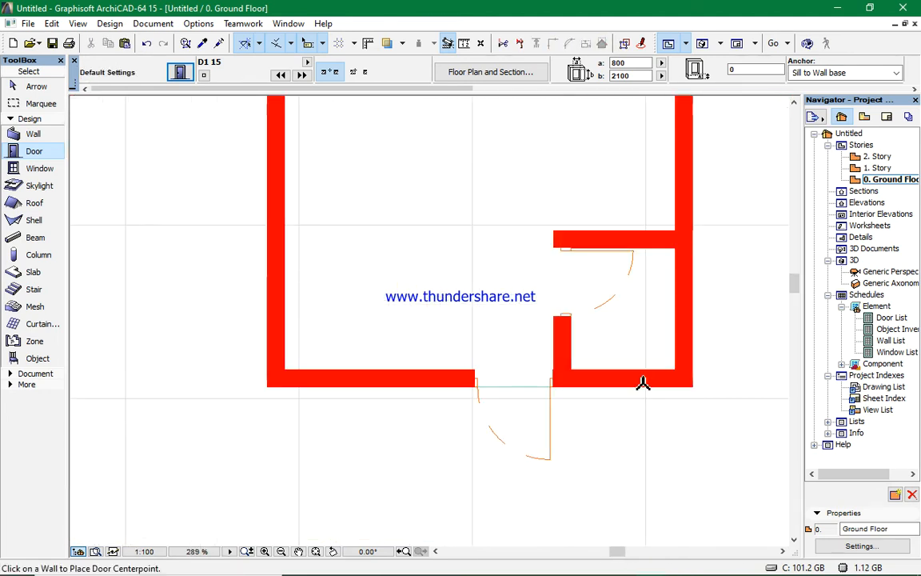
pyautogui.scroll(4, 642, 380)
pyautogui.click(702, 43)
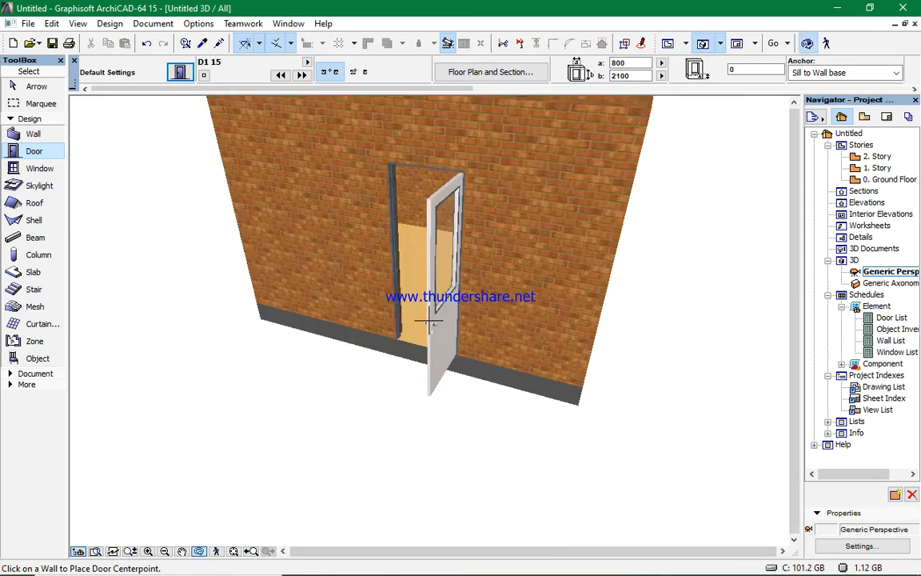
pyautogui.scroll(-5, 550, 311)
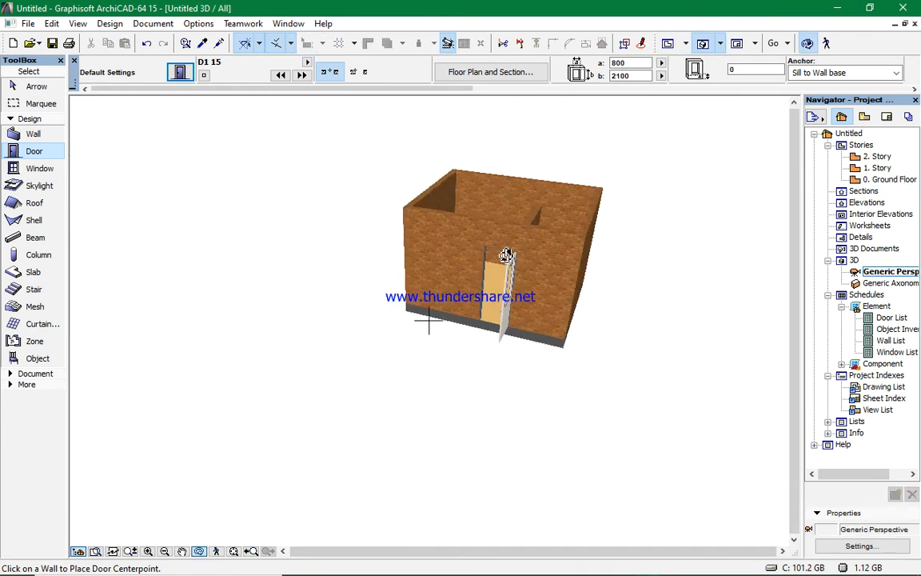
pyautogui.moveTo(429, 319); pyautogui.dragTo(510, 214)
pyautogui.scroll(2, 494, 212)
pyautogui.scroll(1, 477, 289)
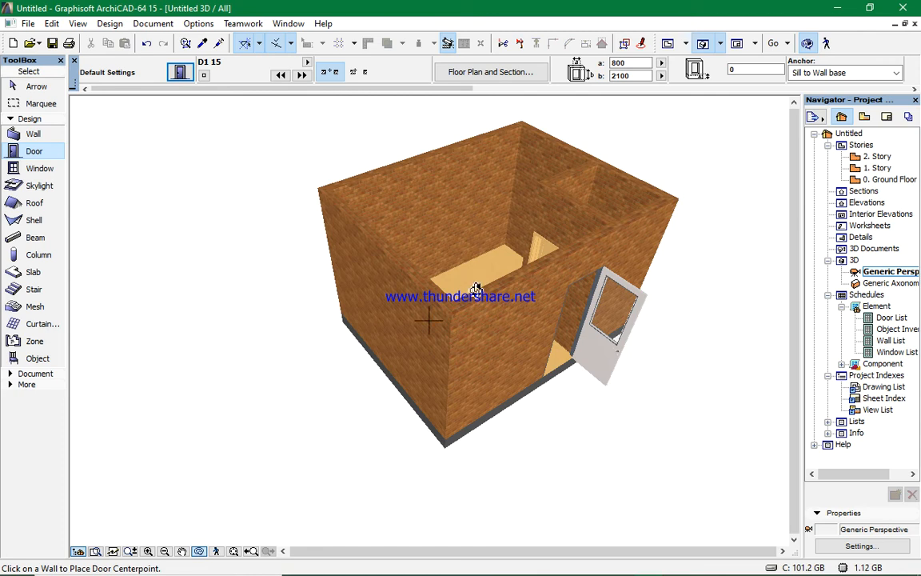
pyautogui.scroll(3, 395, 179)
pyautogui.scroll(2, 393, 162)
pyautogui.scroll(3, 394, 160)
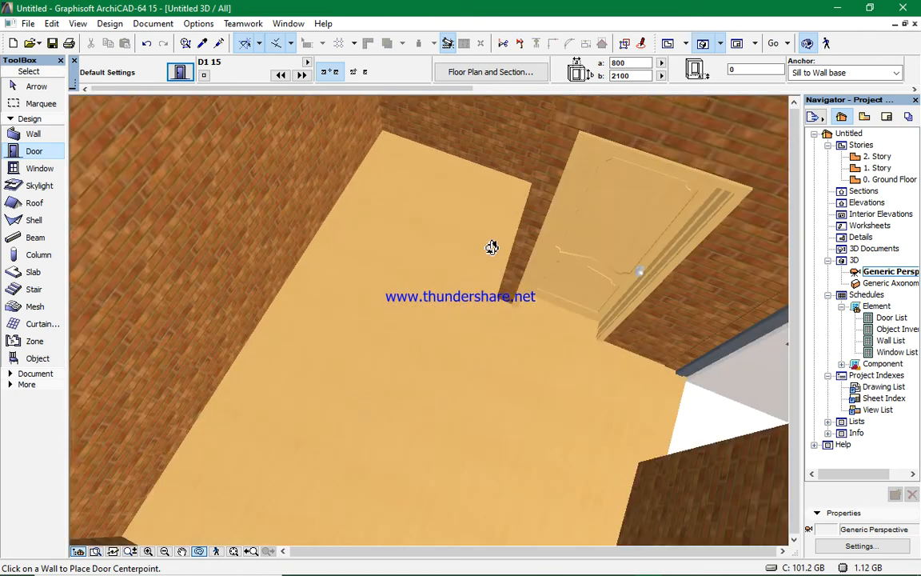
pyautogui.scroll(1, 492, 247)
pyautogui.scroll(3, 492, 247)
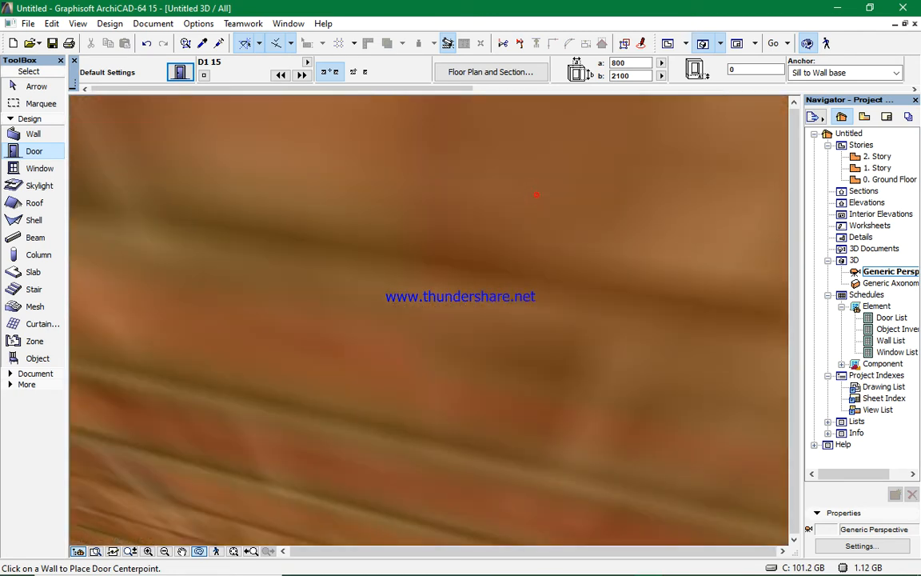
pyautogui.scroll(-4, 531, 273)
pyautogui.scroll(-5, 534, 286)
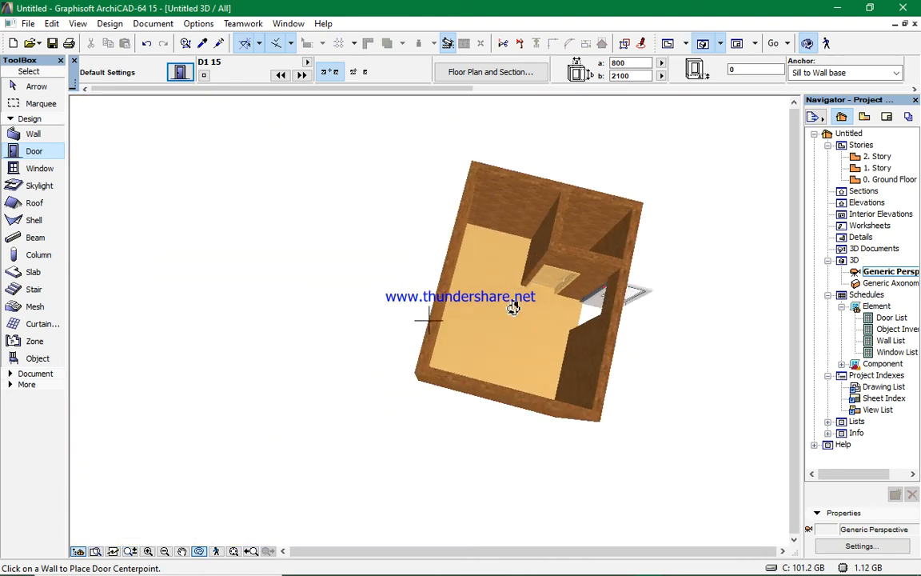
# - Switch to the floor plan, start the Window tool and pick the W3 2Sidelights 2 15 window in its default settings
pyautogui.moveTo(513, 308); pyautogui.dragTo(441, 297)
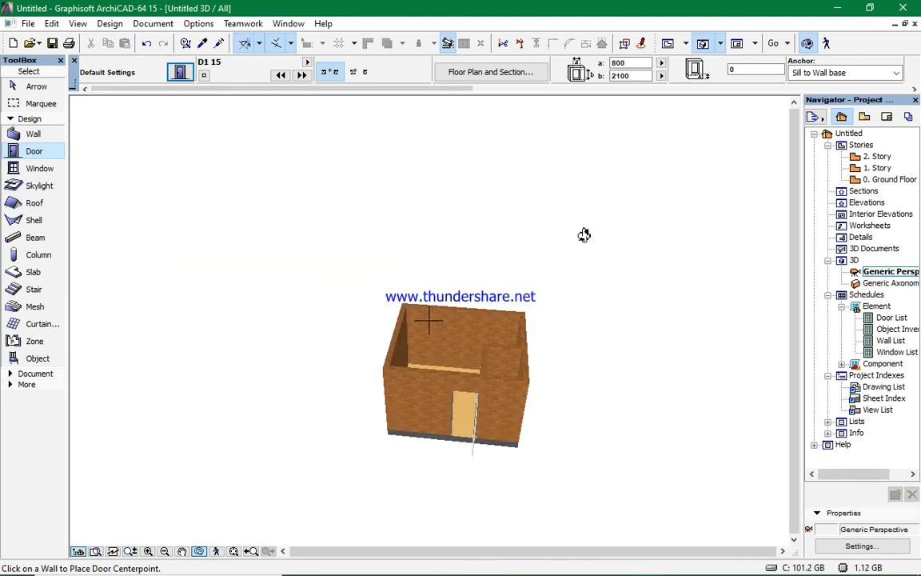
pyautogui.press('F2')
pyautogui.scroll(-3, 584, 236)
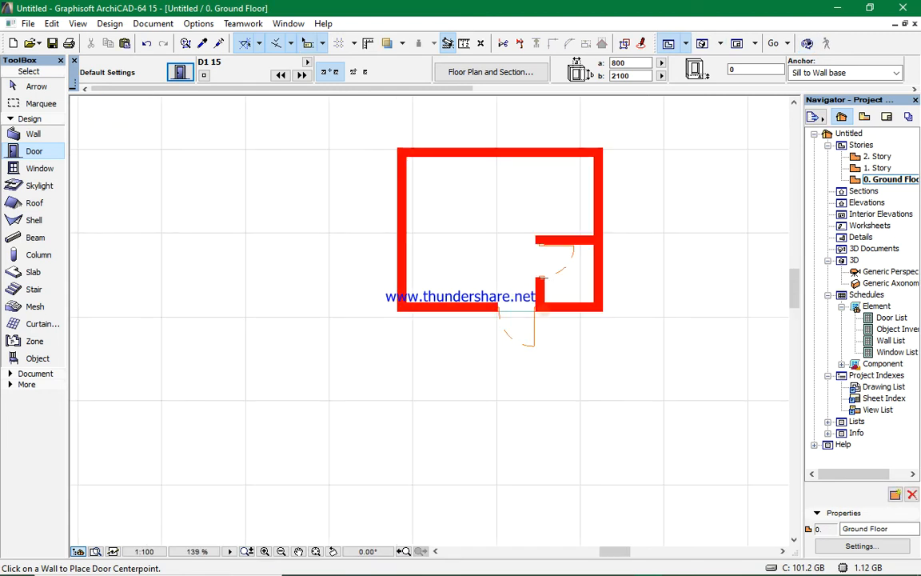
pyautogui.scroll(2, 441, 131)
pyautogui.scroll(-2, 456, 221)
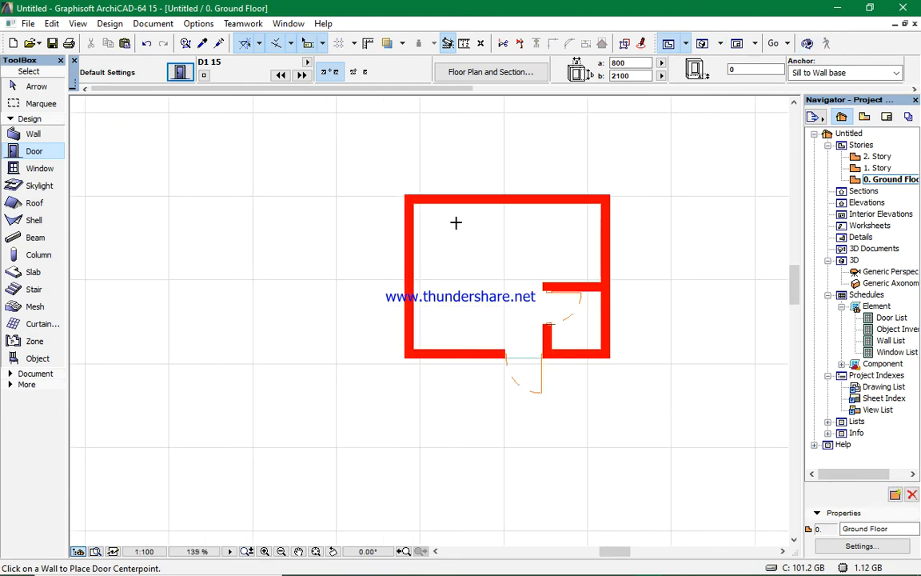
pyautogui.click(48, 169)
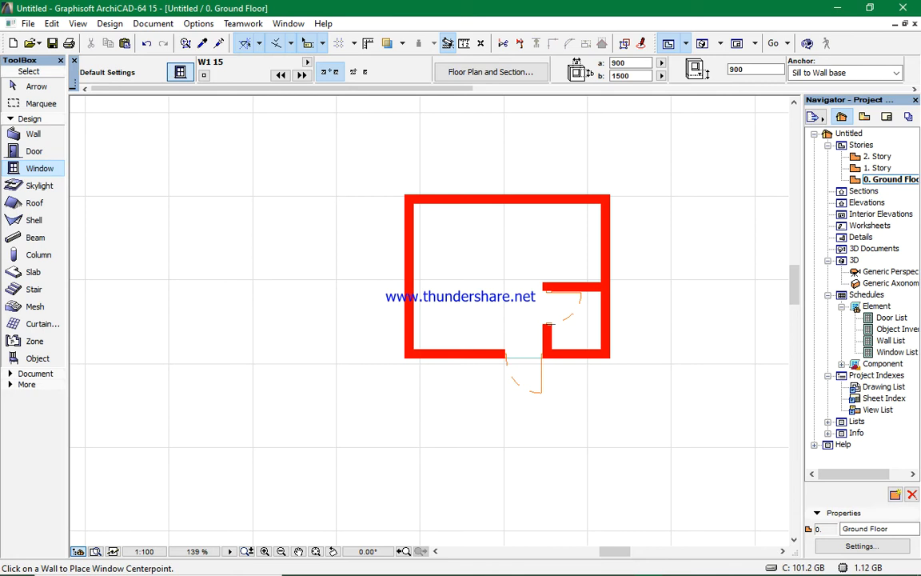
pyautogui.click(181, 73)
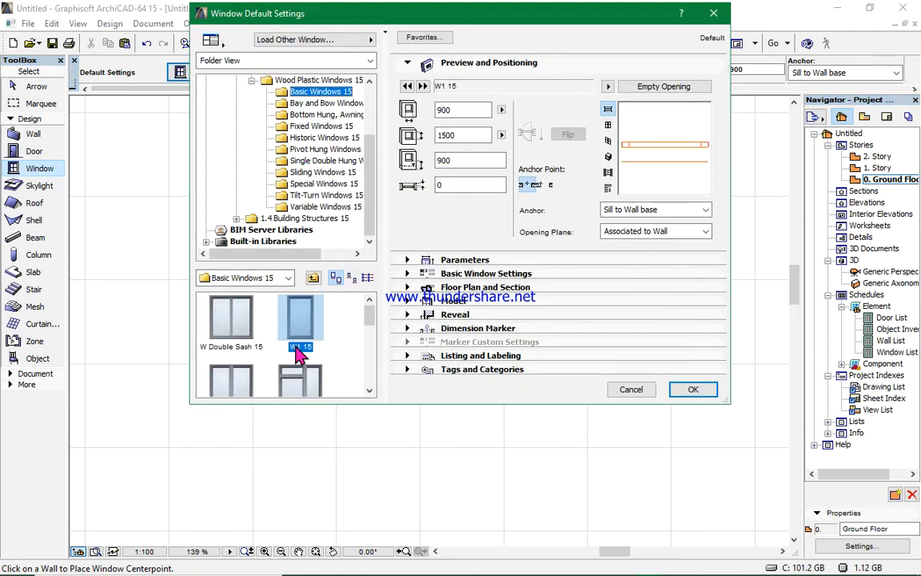
pyautogui.scroll(-2, 294, 351)
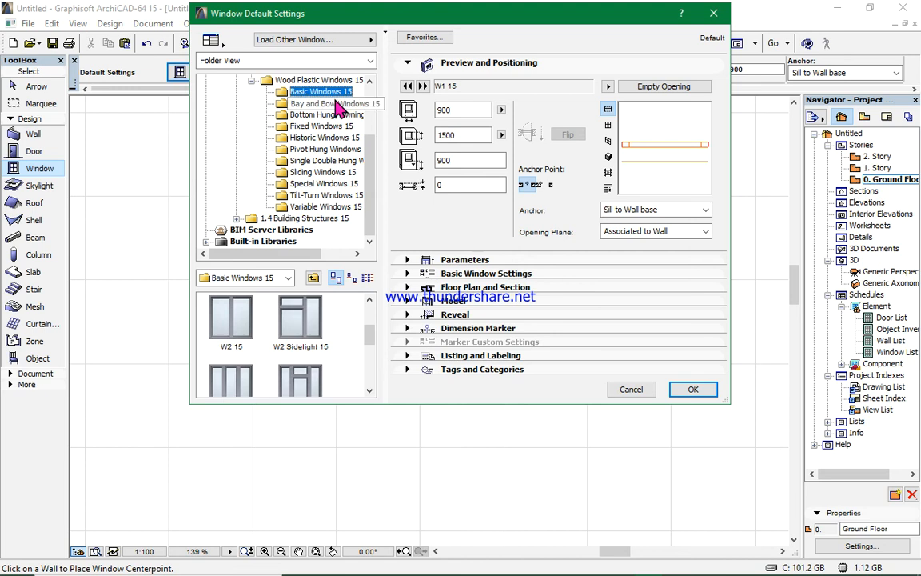
pyautogui.scroll(-3, 242, 322)
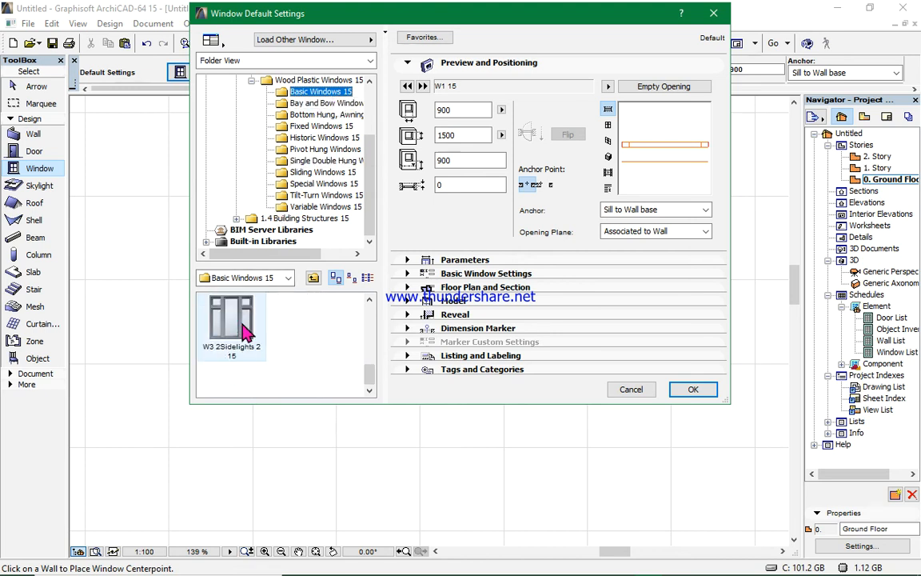
pyautogui.click(230, 328)
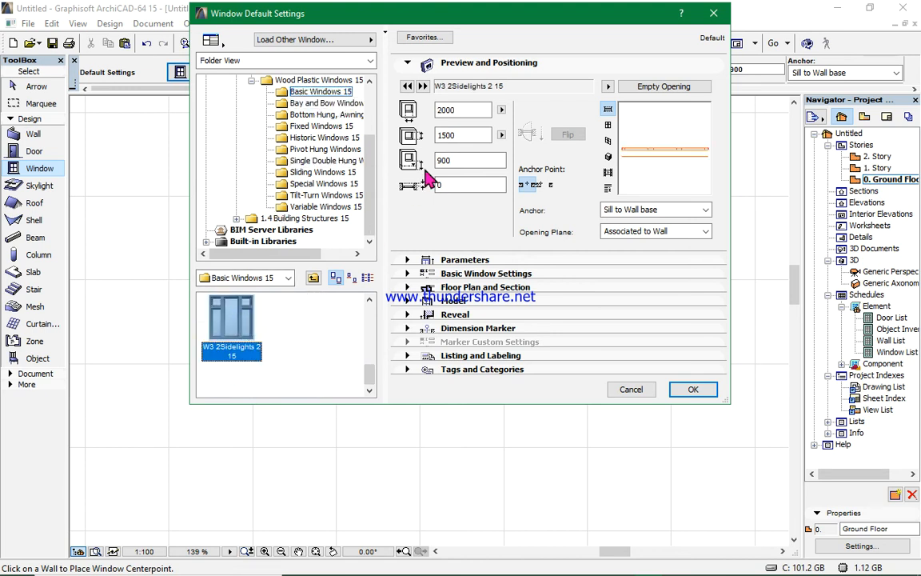
# - Set the window width to 1500 and its height to 1480 mm
pyautogui.click(467, 110)
pyautogui.press('BackSpace')
pyautogui.press('BackSpace')
pyautogui.write('2000')
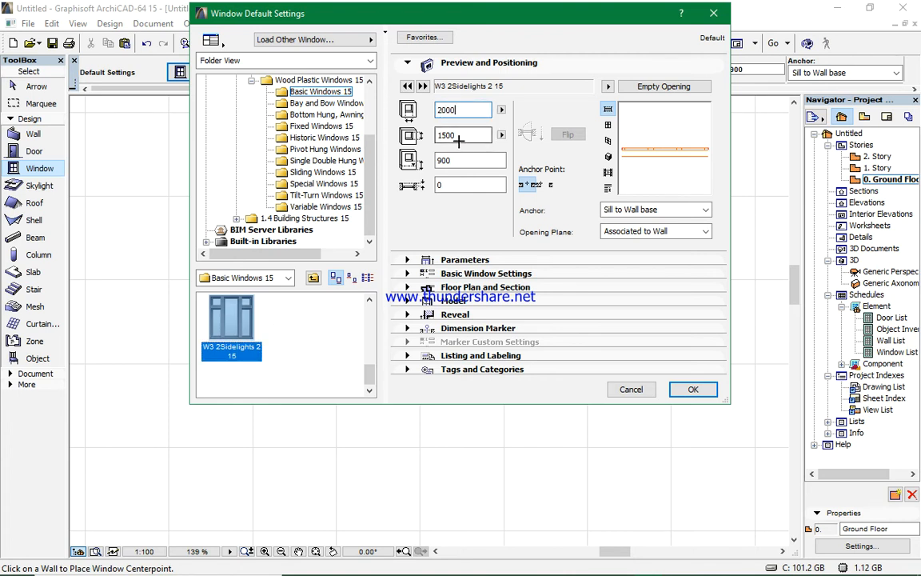
pyautogui.click(464, 135)
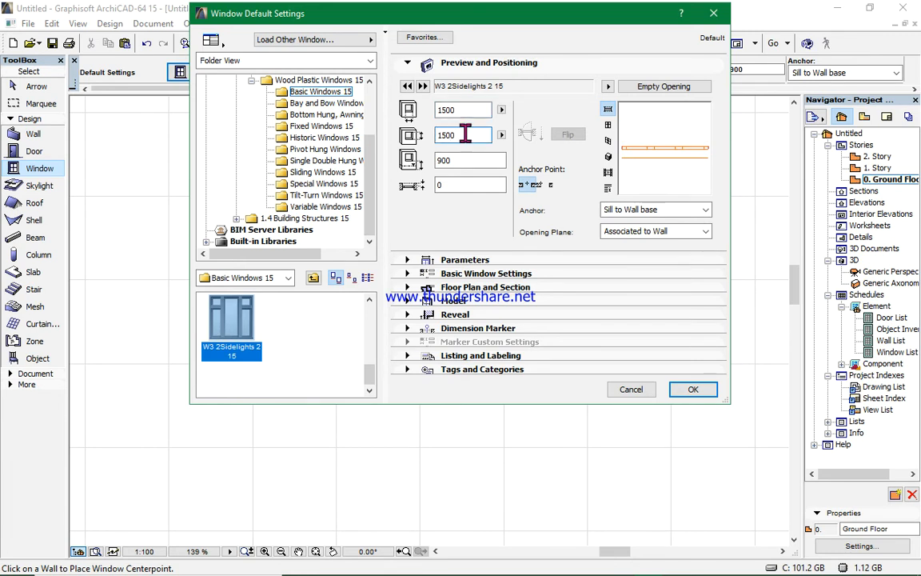
pyautogui.press('BackSpace')
pyautogui.press('BackSpace')
# - Expand Basic Window Settings and enable the Sill option
pyautogui.click(510, 274)
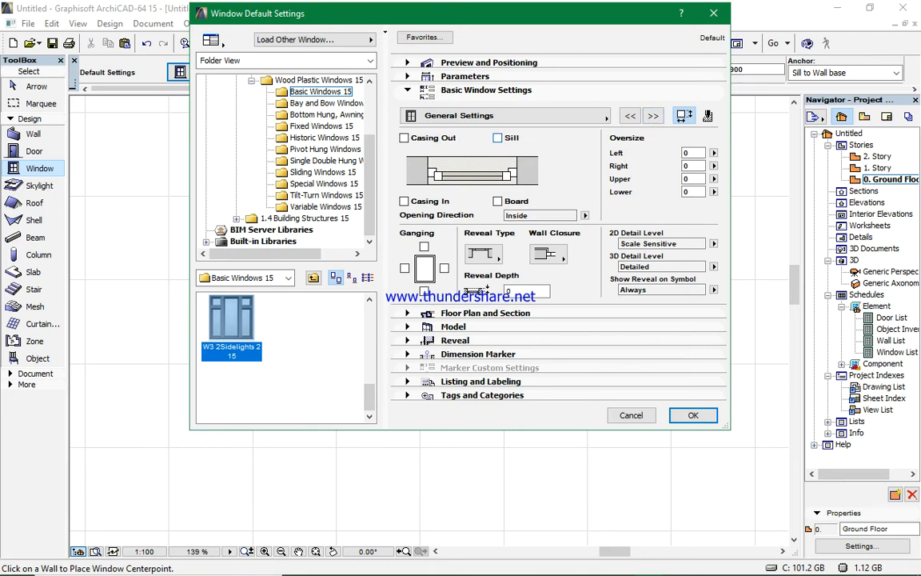
pyautogui.click(497, 137)
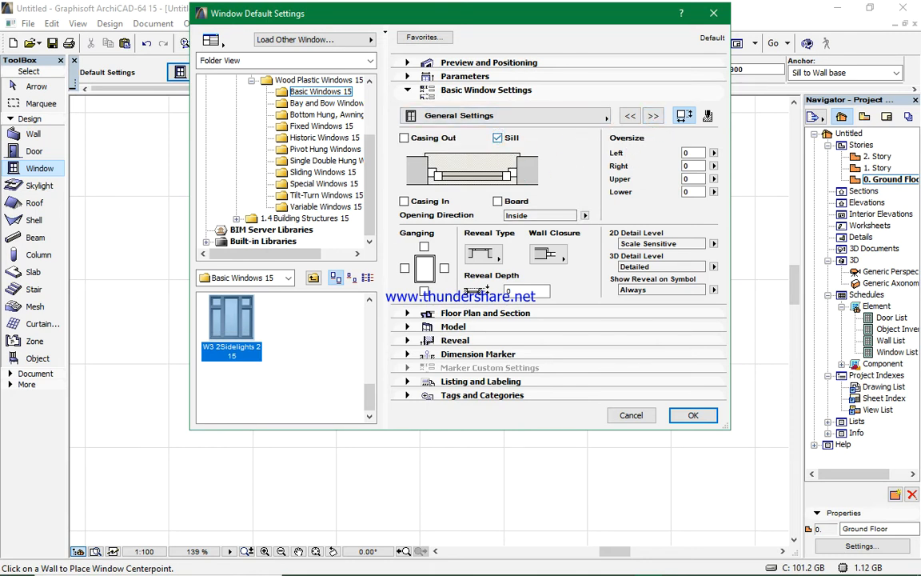
pyautogui.click(497, 138)
pyautogui.click(498, 137)
pyautogui.click(498, 138)
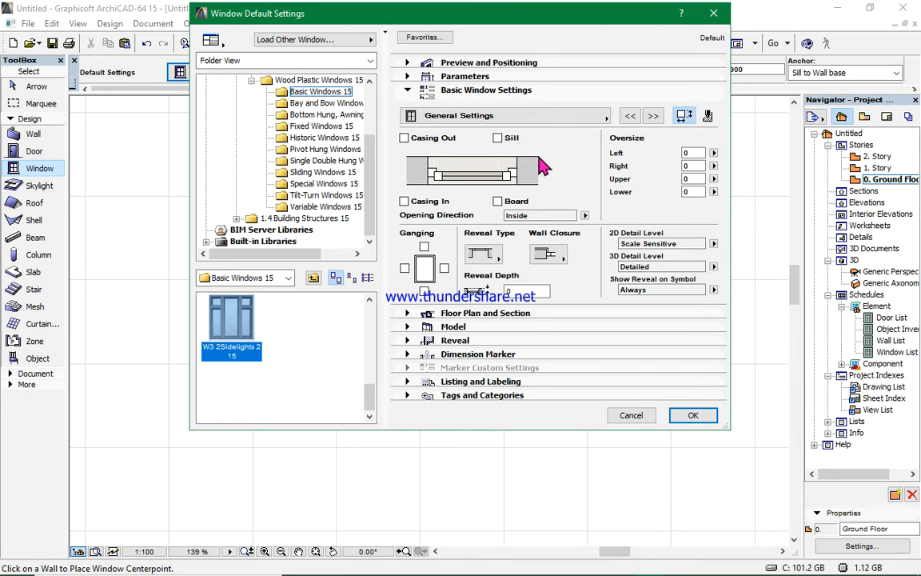
pyautogui.click(497, 137)
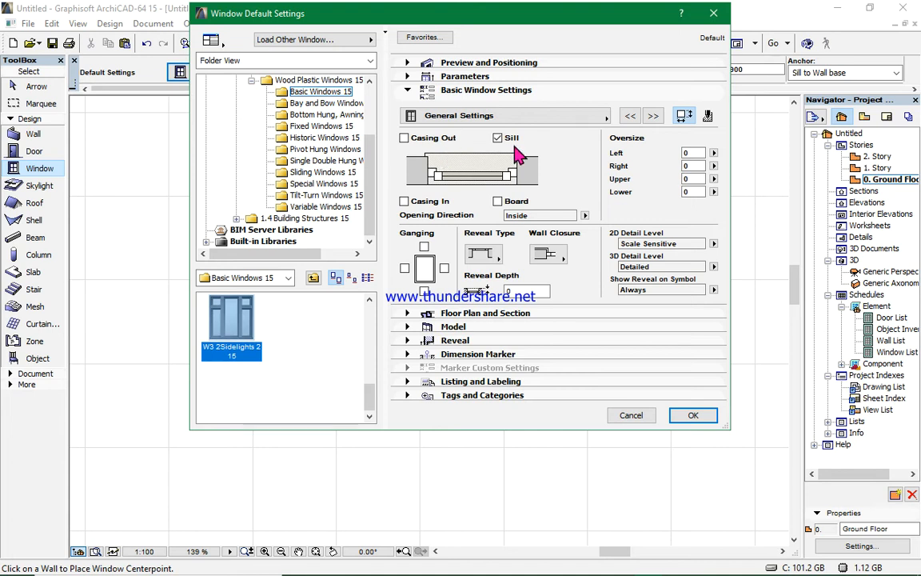
# - Set the sash type to Custom Panel in the window's sash options
pyautogui.click(654, 117)
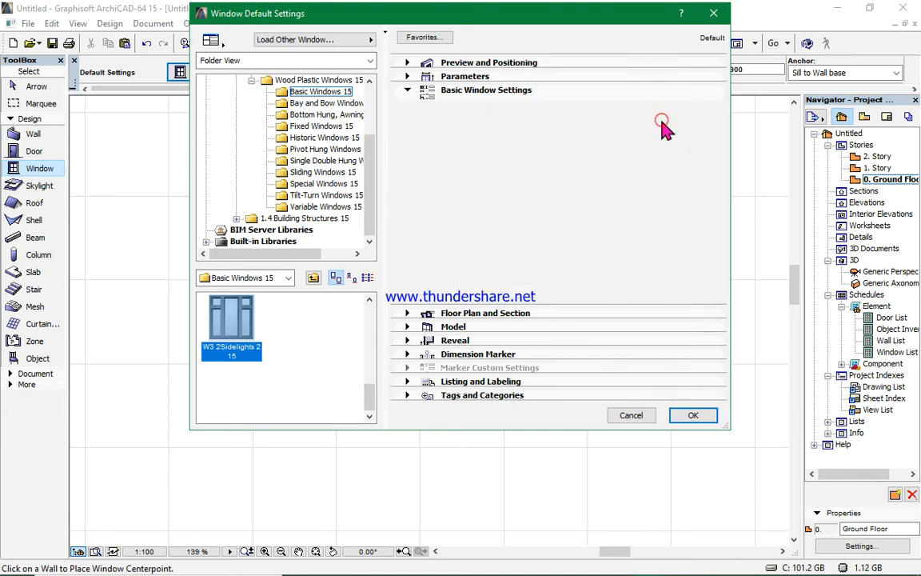
pyautogui.click(657, 120)
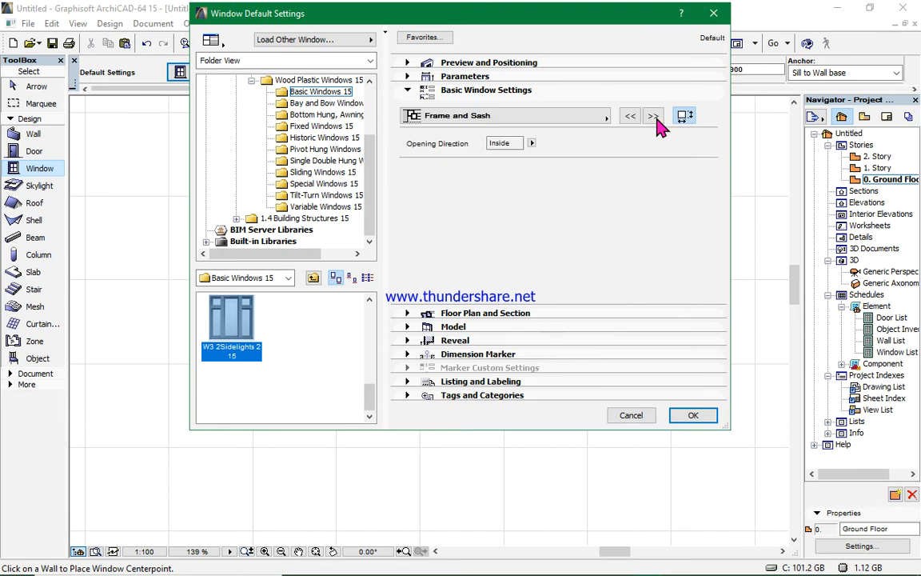
pyautogui.click(654, 117)
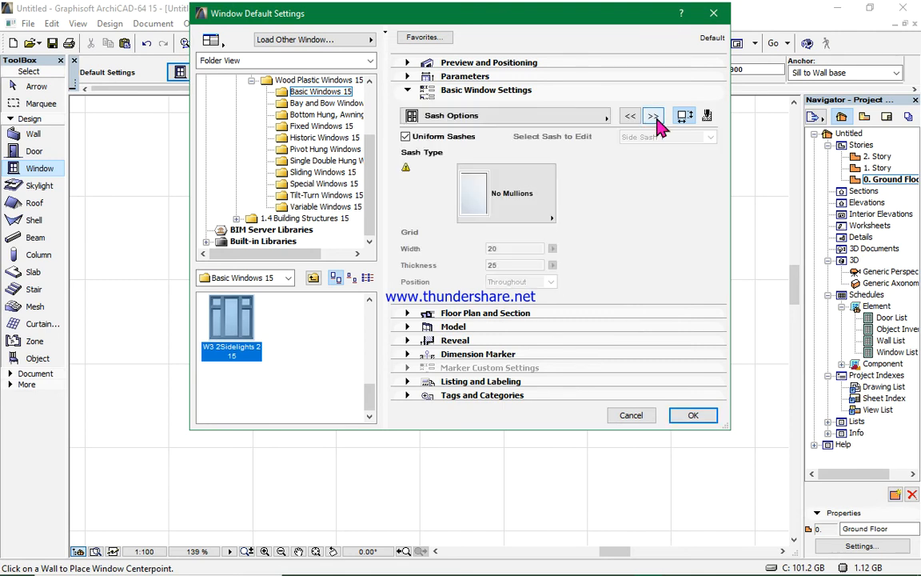
pyautogui.click(552, 217)
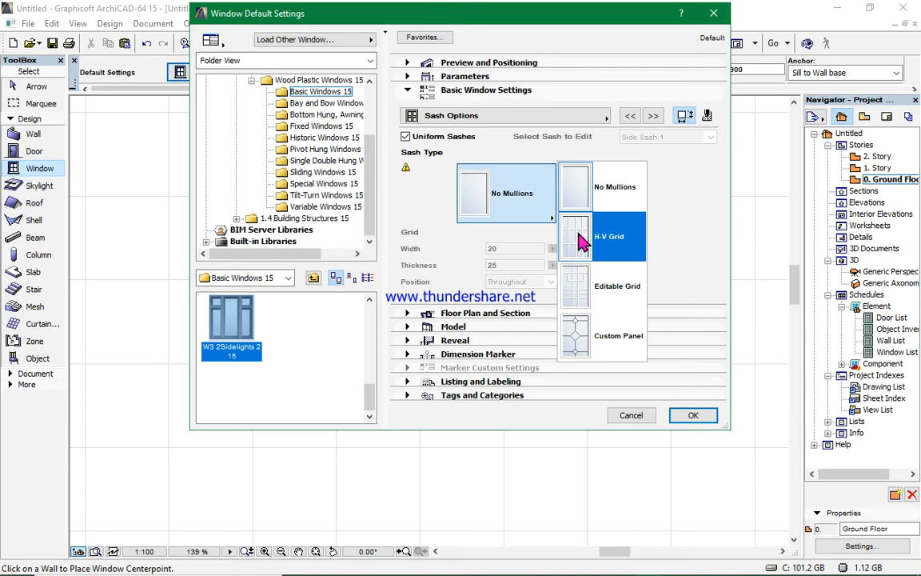
pyautogui.click(590, 346)
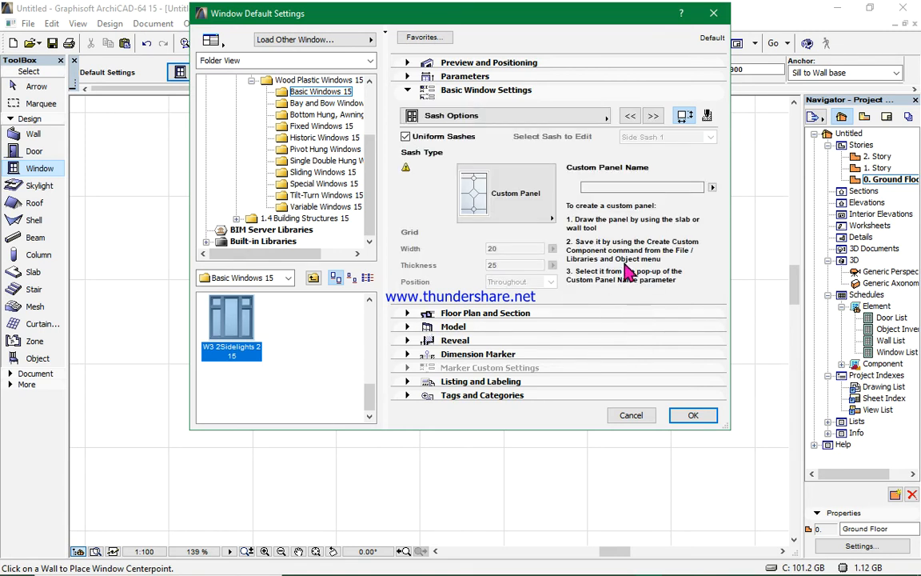
# - Override the window's 3D projection options with the opening line turned off, then confirm the window settings
pyautogui.click(654, 117)
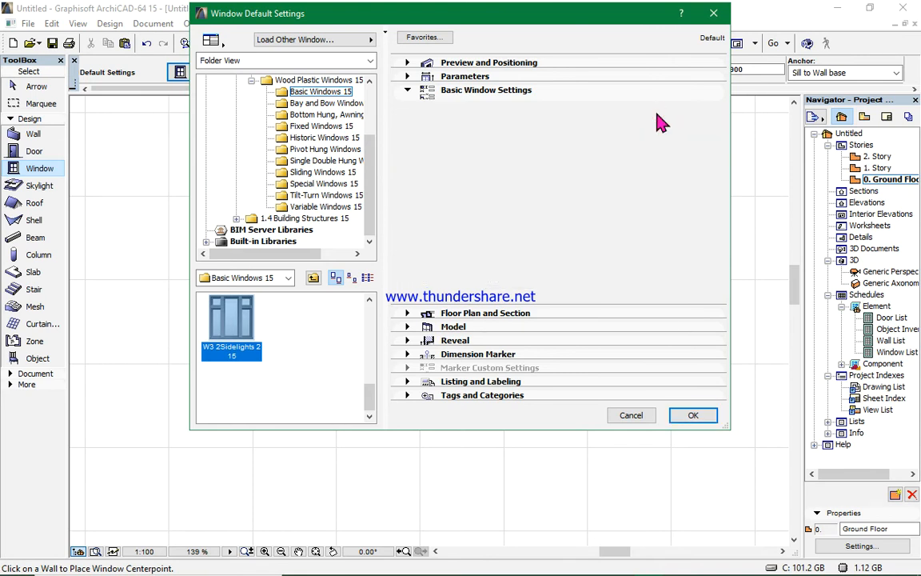
pyautogui.click(655, 117)
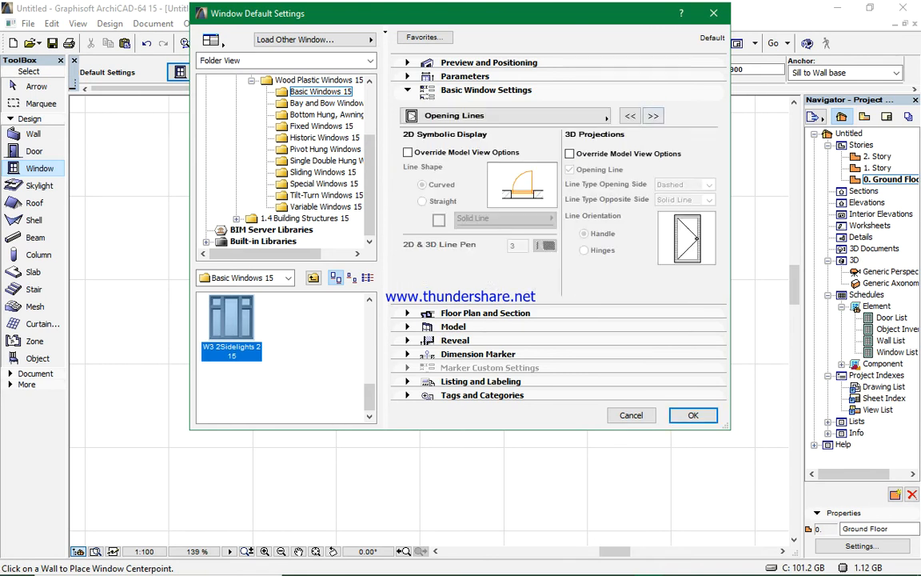
pyautogui.click(570, 154)
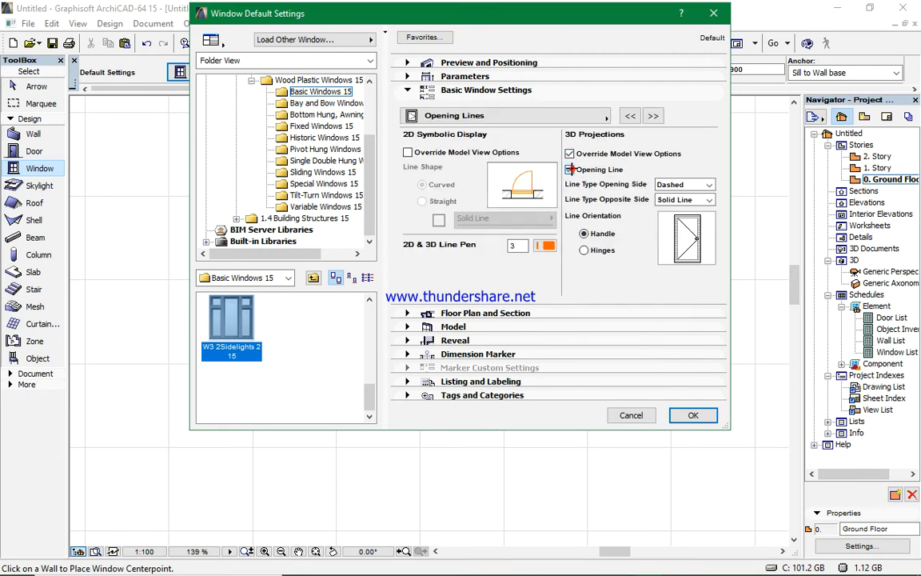
pyautogui.click(571, 170)
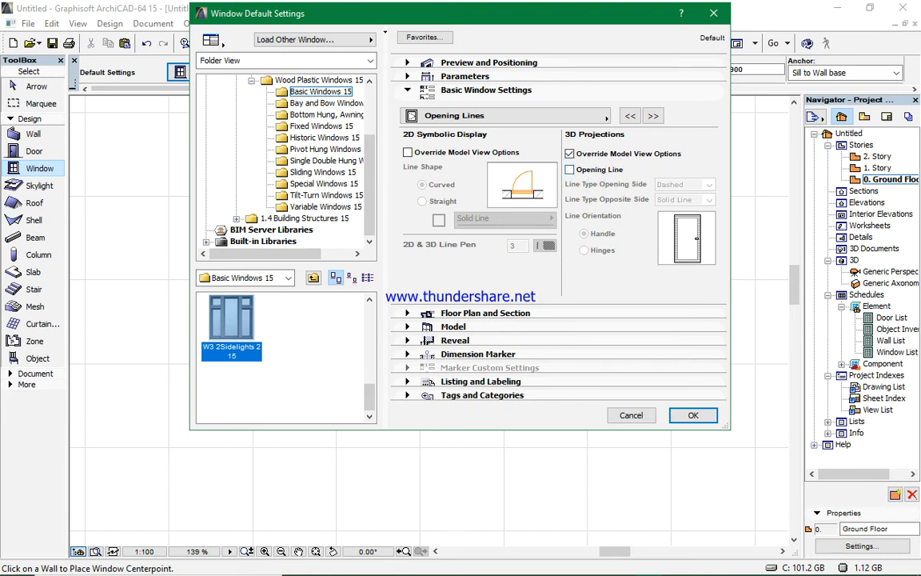
pyautogui.click(653, 116)
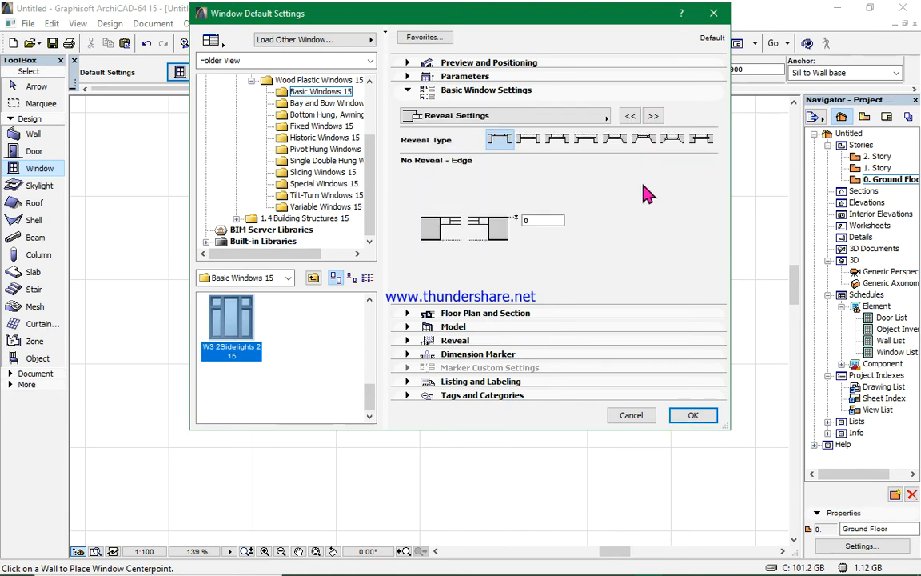
pyautogui.click(693, 415)
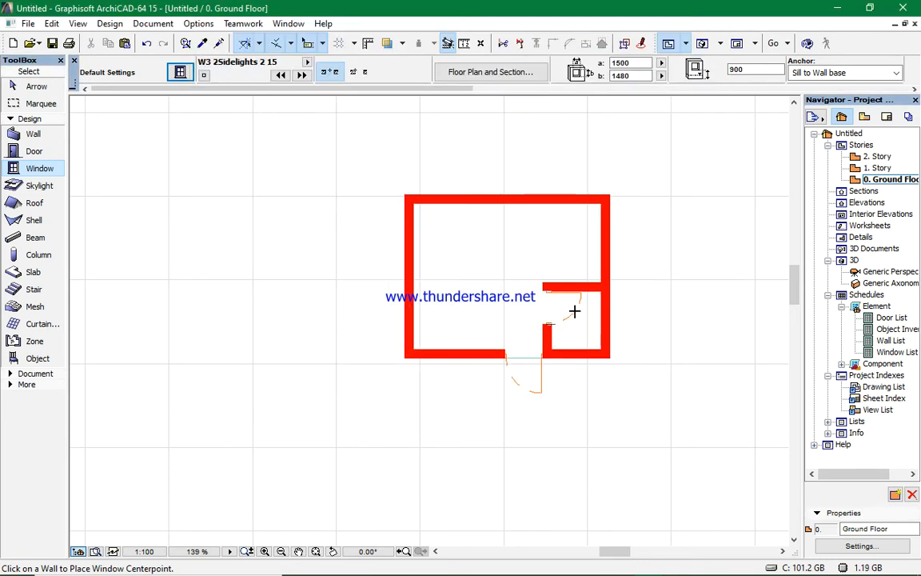
# - Place the window in the enclosure's front wall, left of the entrance door
pyautogui.scroll(3, 483, 381)
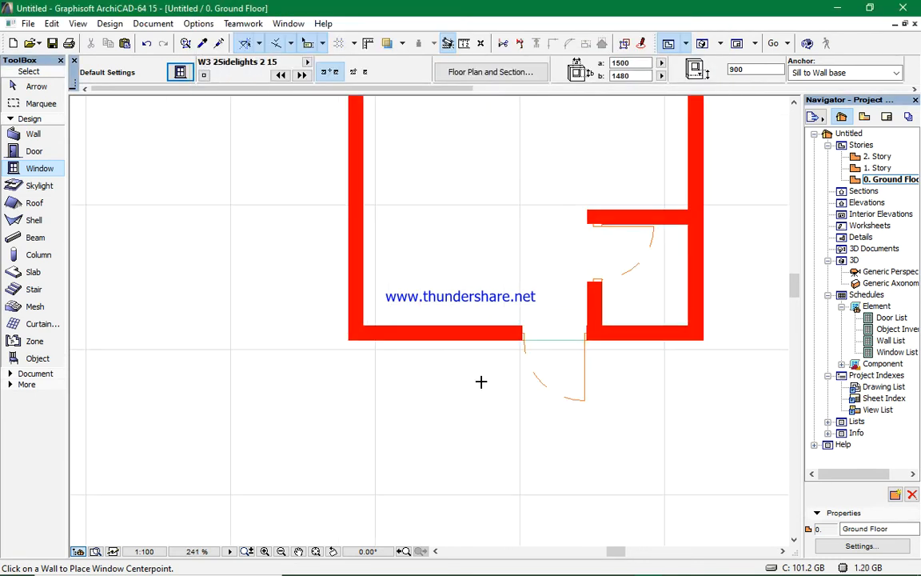
pyautogui.click(461, 328)
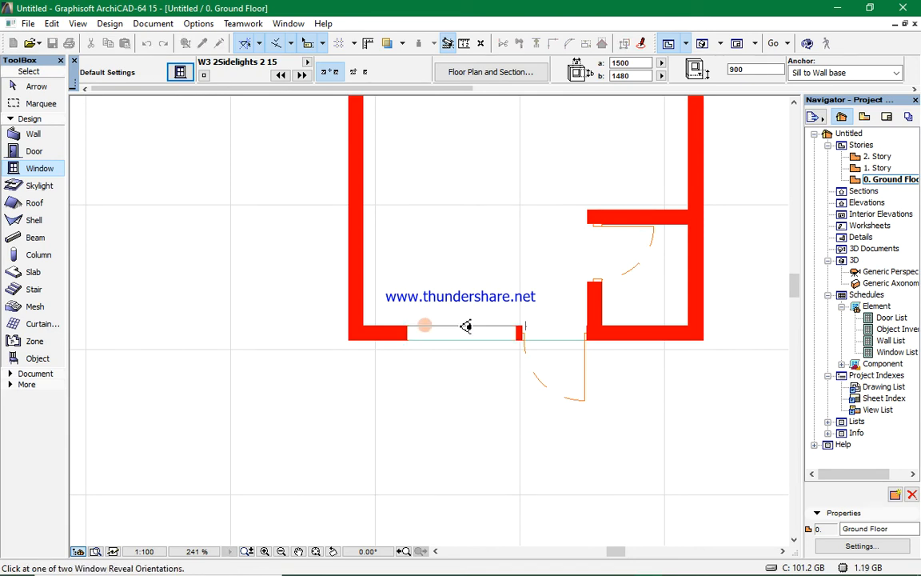
pyautogui.click(465, 299)
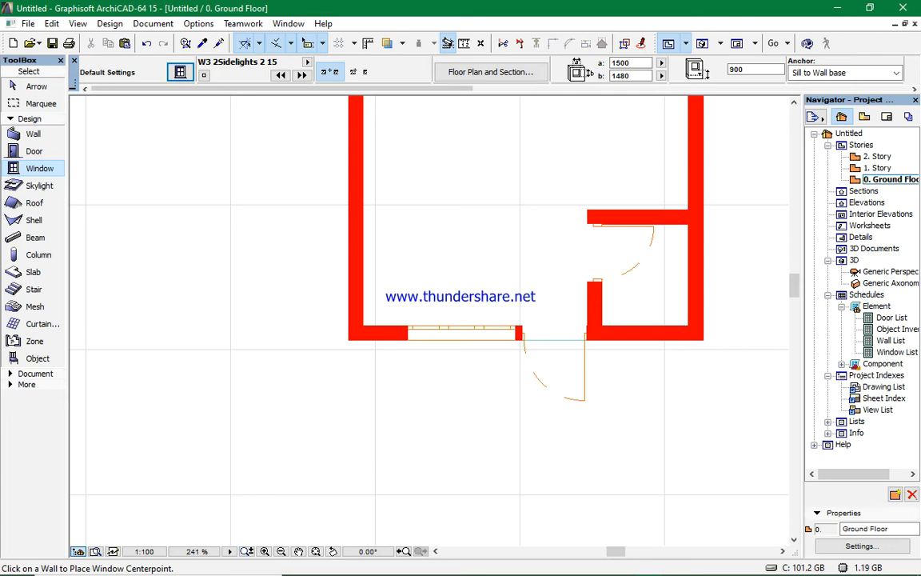
# - Inspect the new window in the 3D view, orbiting around the enclosure, then return to the floor plan
pyautogui.click(703, 44)
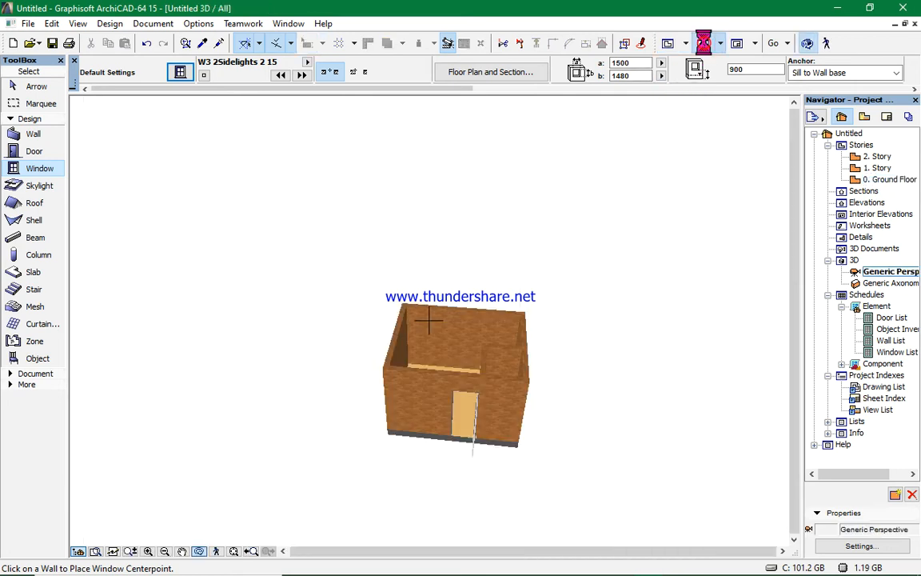
pyautogui.moveTo(399, 404); pyautogui.dragTo(432, 339)
pyautogui.scroll(2, 436, 302)
pyautogui.scroll(3, 362, 320)
pyautogui.moveTo(362, 320); pyautogui.dragTo(777, 352)
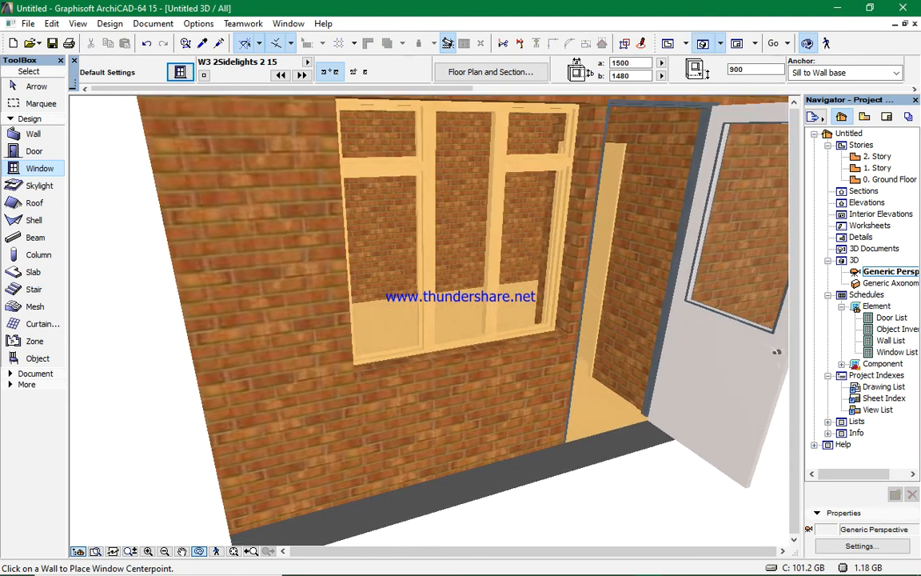
pyautogui.scroll(-6, 428, 364)
pyautogui.moveTo(404, 339); pyautogui.dragTo(351, 315)
pyautogui.moveTo(594, 354); pyautogui.dragTo(384, 300)
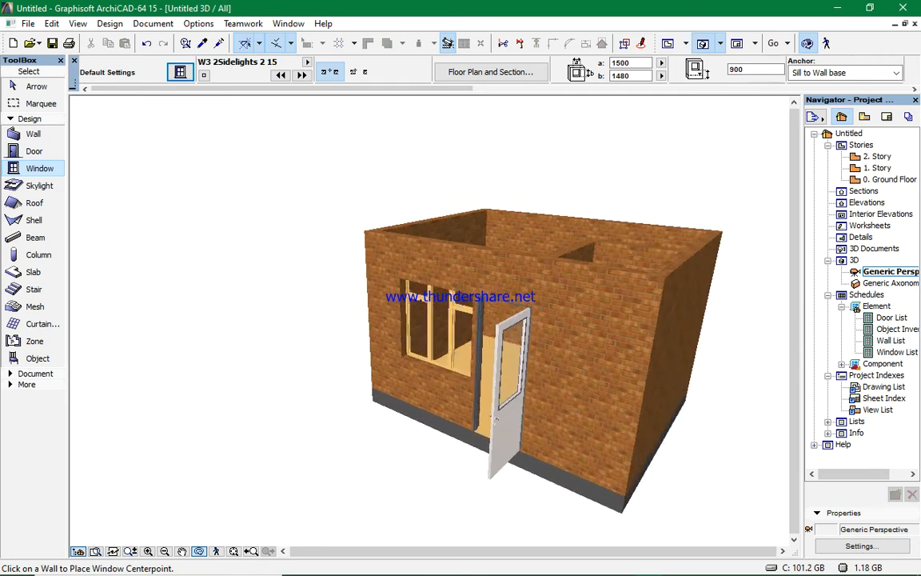
pyautogui.moveTo(480, 316); pyautogui.dragTo(552, 322)
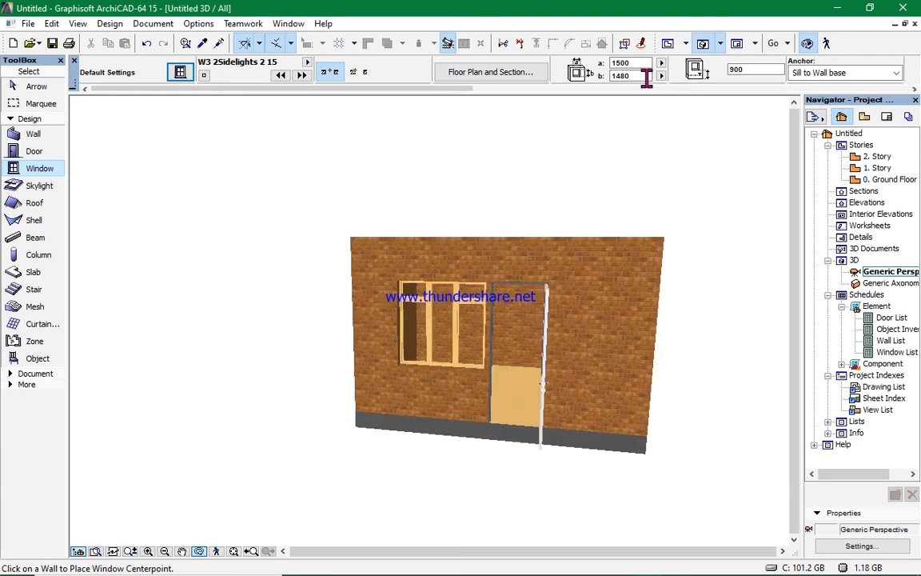
pyautogui.click(667, 44)
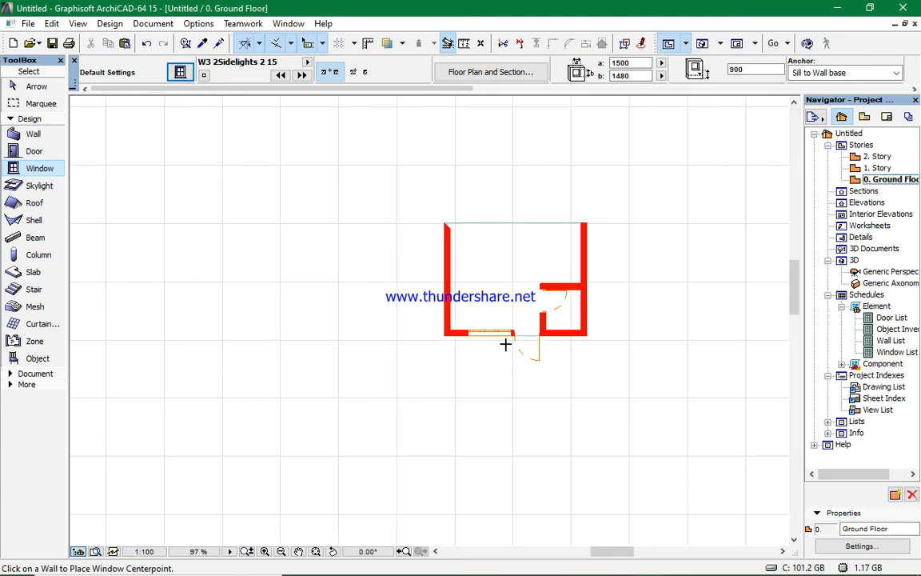
pyautogui.scroll(3, 606, 253)
pyautogui.scroll(2, 541, 371)
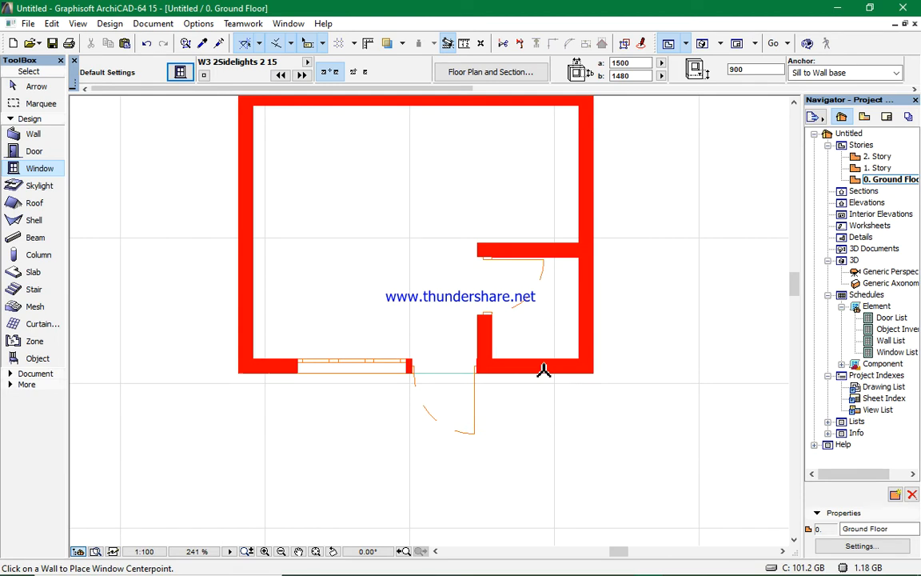
pyautogui.scroll(3, 510, 356)
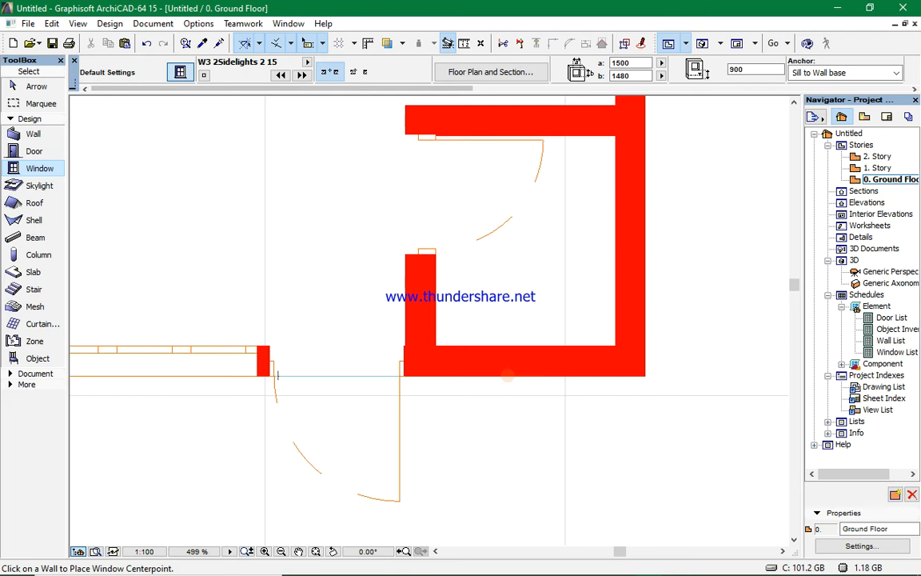
# - Open the window default settings and choose the W1 15 window from the Basic Windows 15 library folder
pyautogui.click(180, 72)
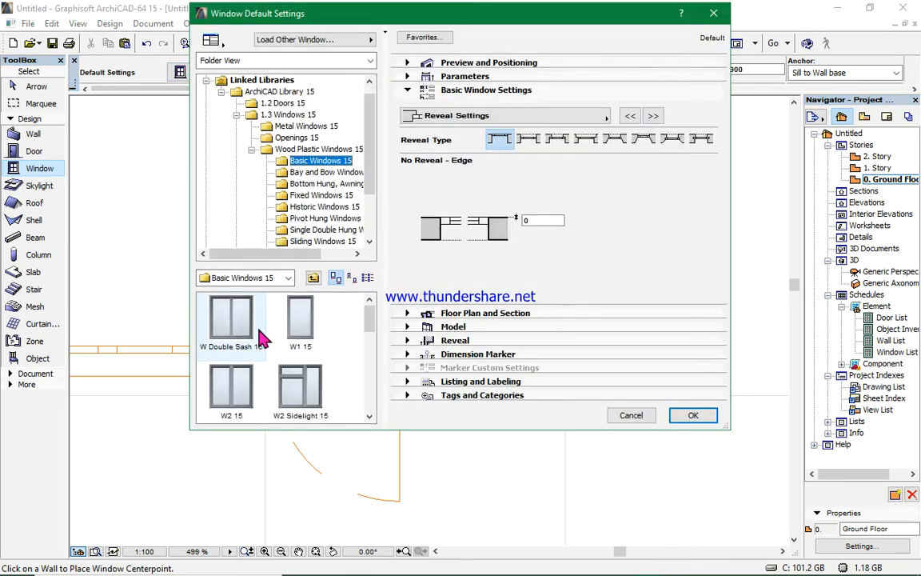
pyautogui.click(292, 318)
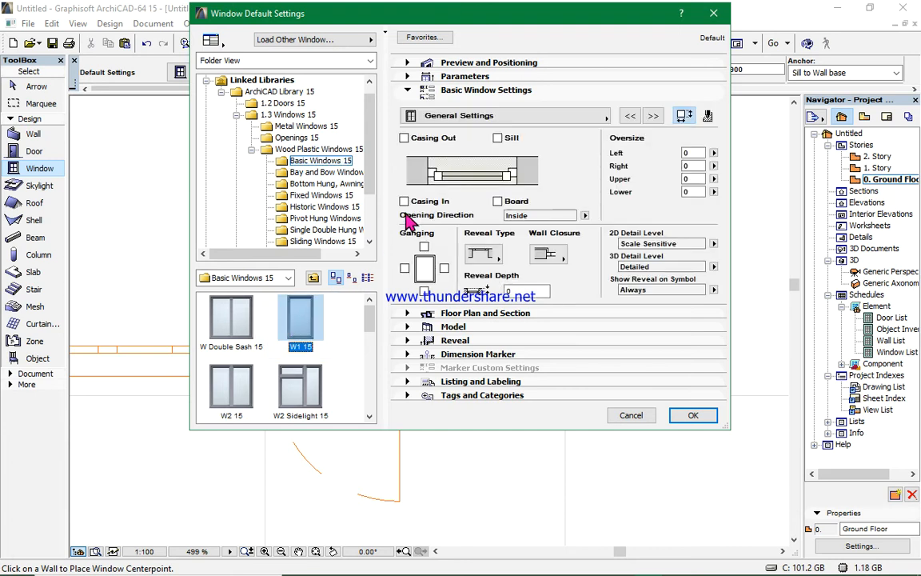
pyautogui.click(524, 74)
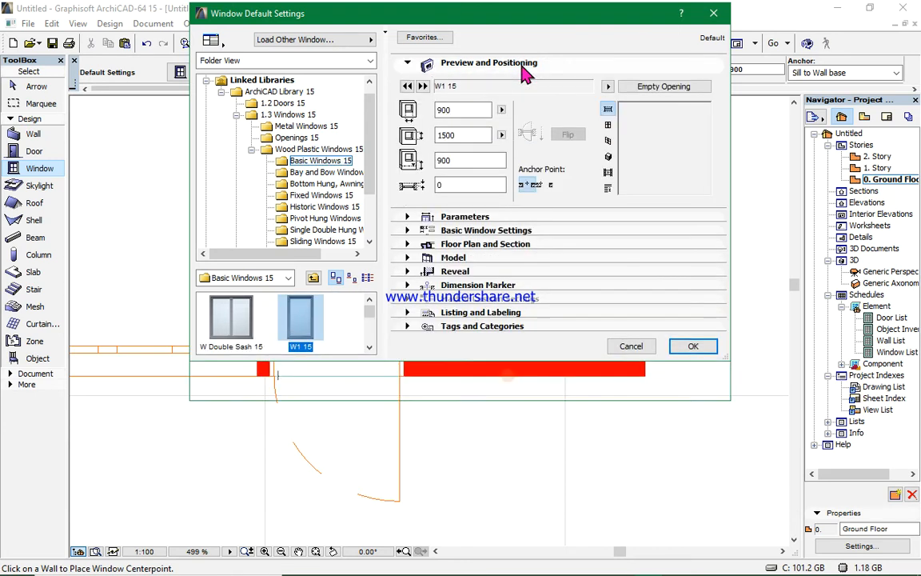
# - Set the window's width to 600 and its height to 600
pyautogui.click(463, 112)
pyautogui.press('BackSpace')
pyautogui.press('BackSpace')
pyautogui.press('BackSpace')
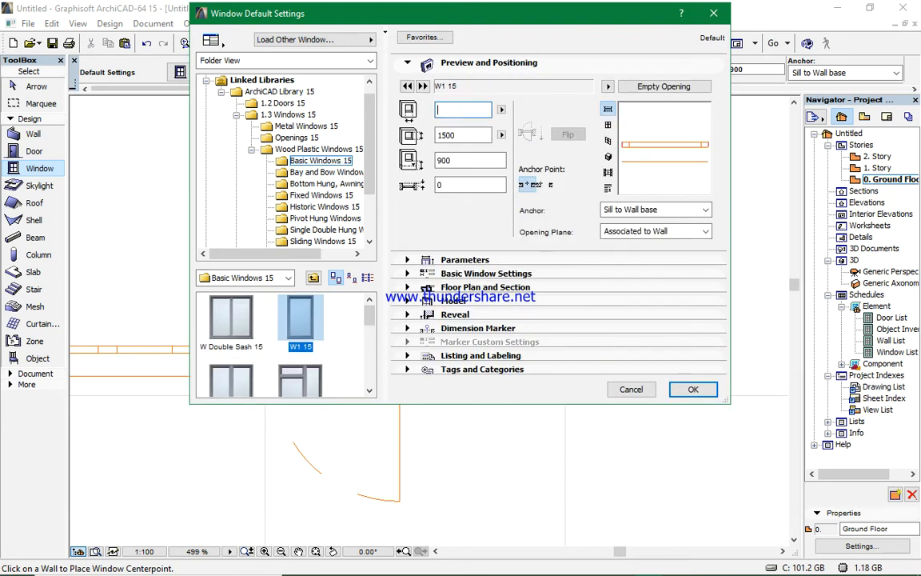
pyautogui.doubleClick(469, 138)
pyautogui.press('BackSpace')
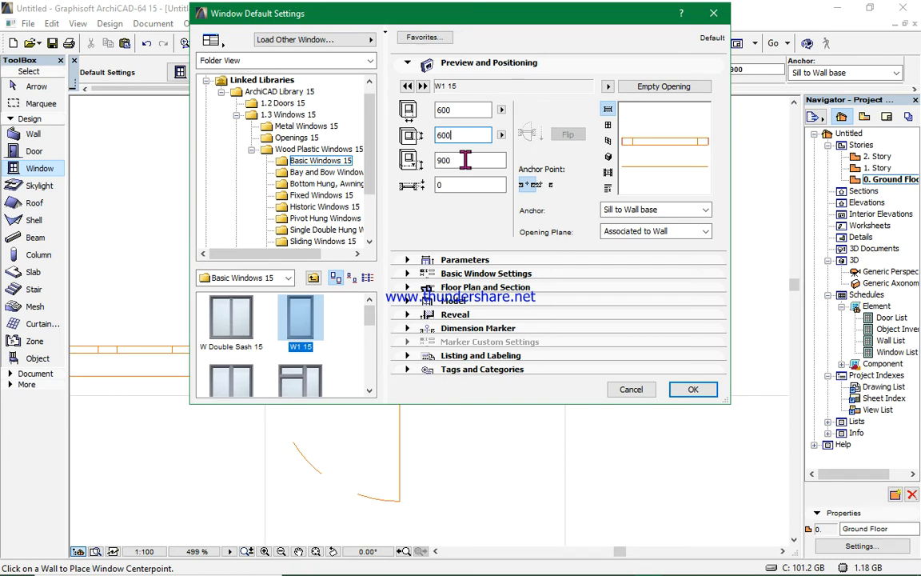
# - Clear the window's sill height value to enter a new one
pyautogui.click(469, 160)
pyautogui.press('BackSpace')
pyautogui.press('BackSpace')
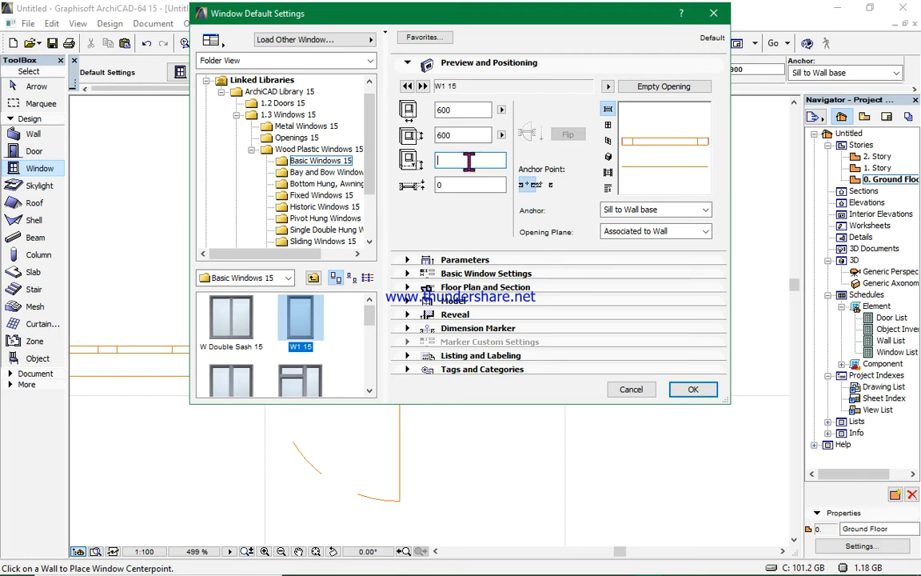
# - Set the window's sill height to 1800 and enable the window sill option in the basic window settings
pyautogui.write('1800')
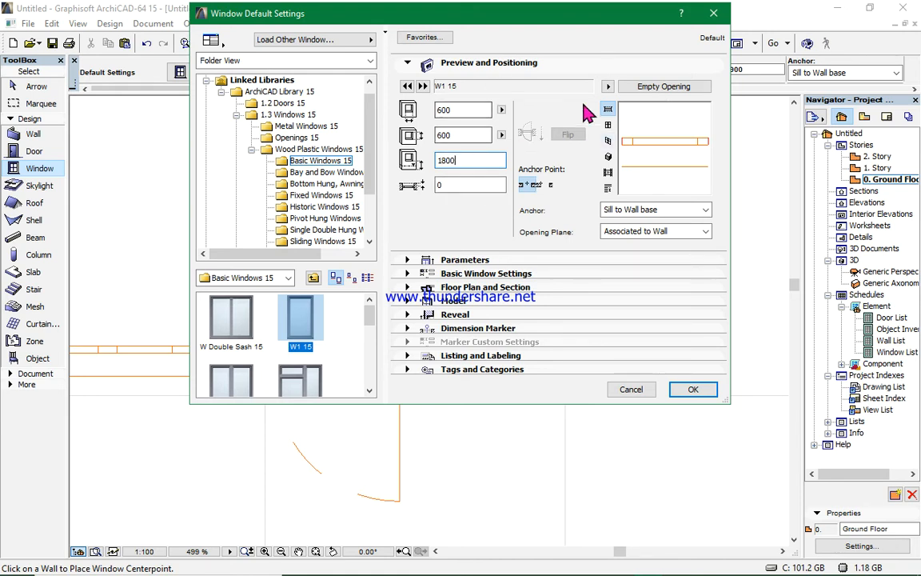
pyautogui.click(558, 273)
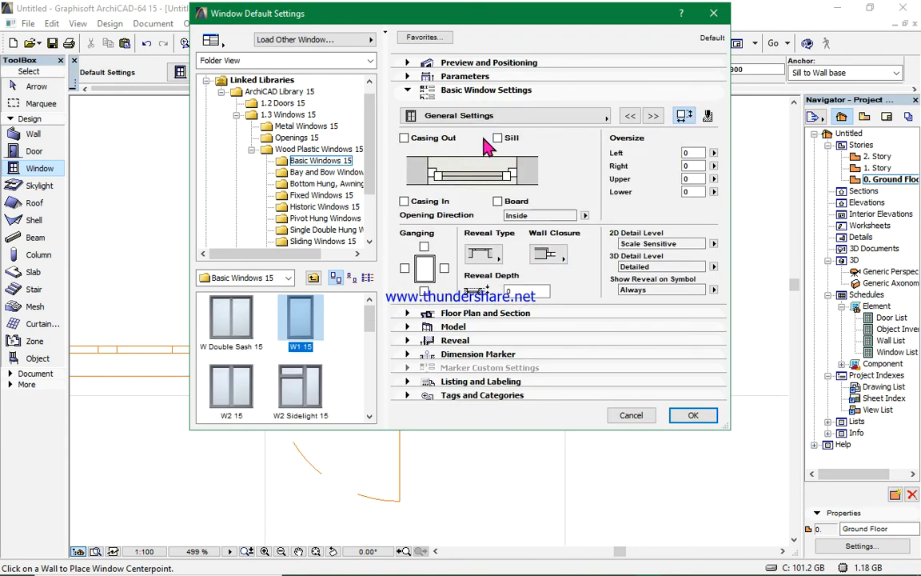
pyautogui.click(498, 140)
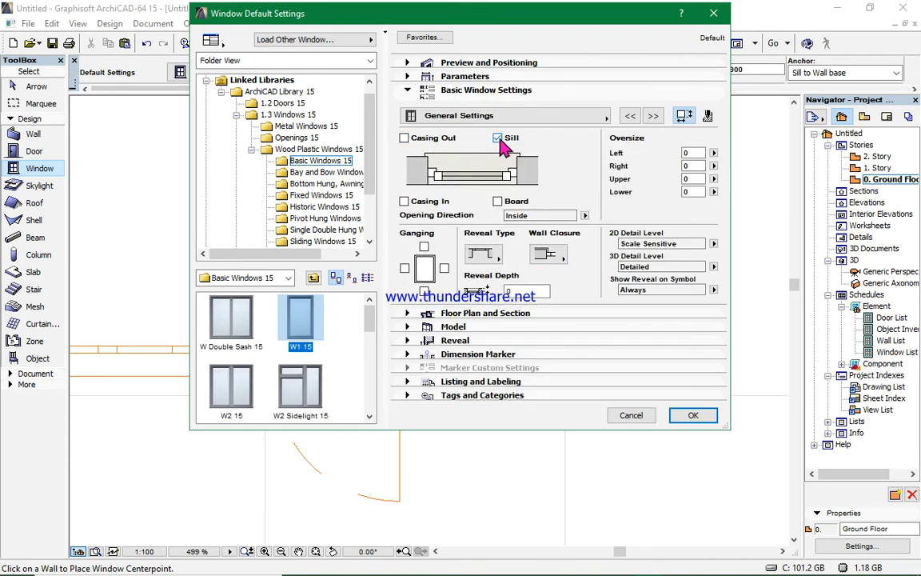
# - Add an upper transom to the window's shape
pyautogui.click(654, 118)
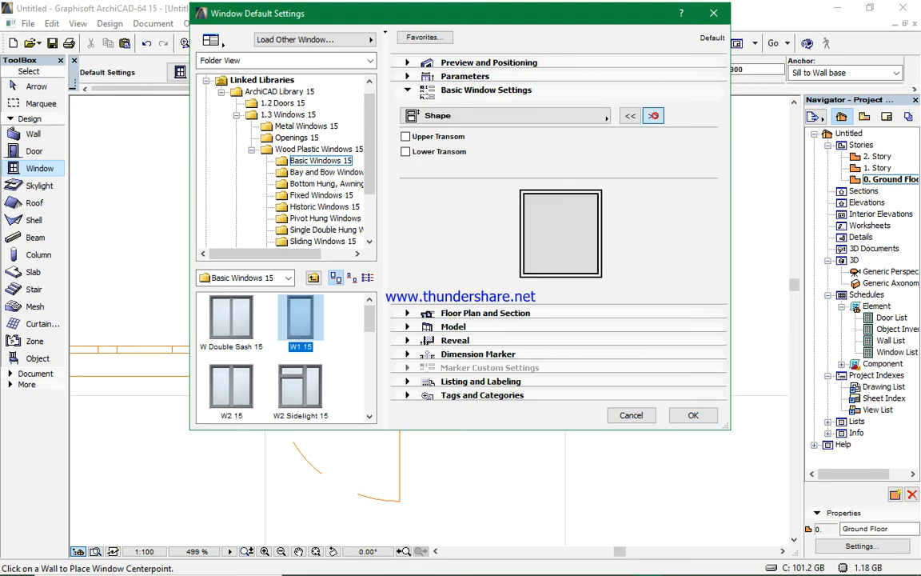
pyautogui.click(654, 118)
pyautogui.click(630, 117)
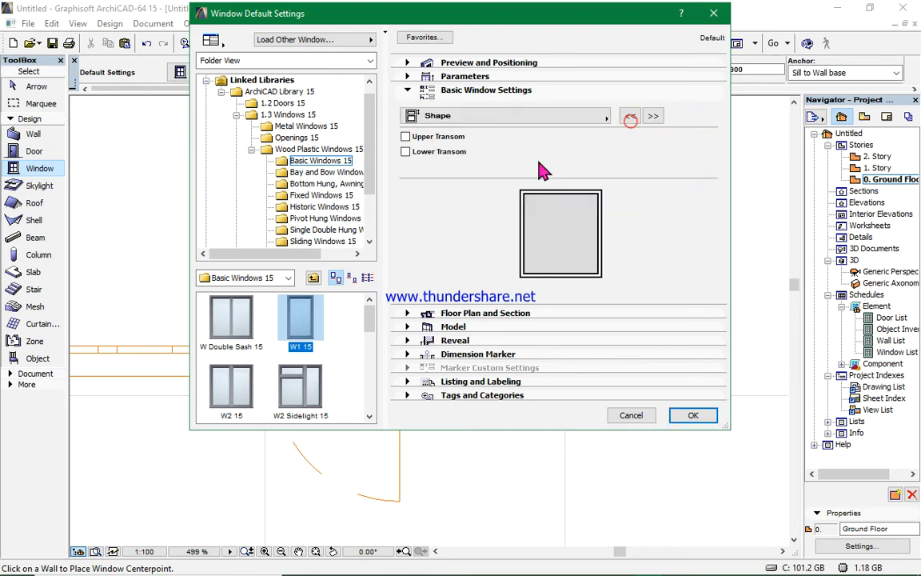
pyautogui.click(410, 138)
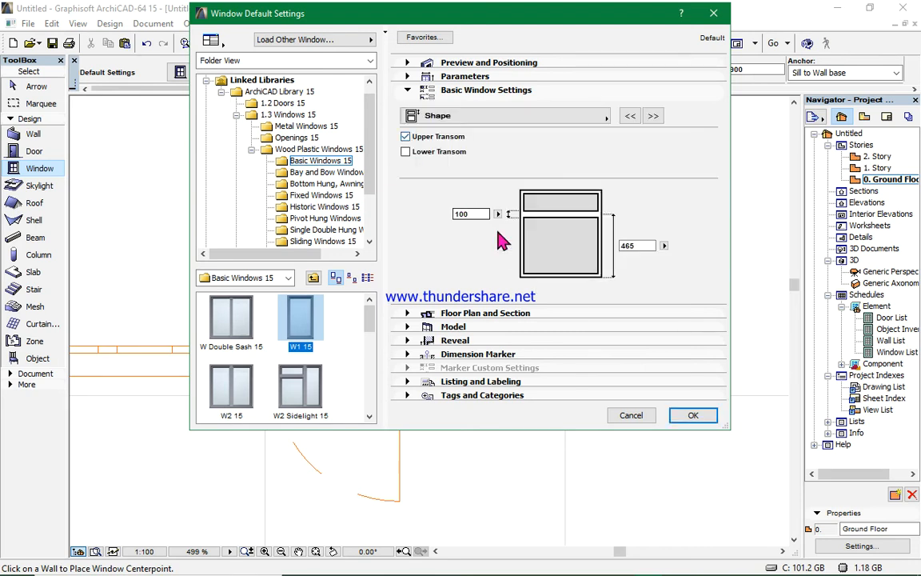
# - Set the window's main sash type to Custom Panel
pyautogui.click(652, 116)
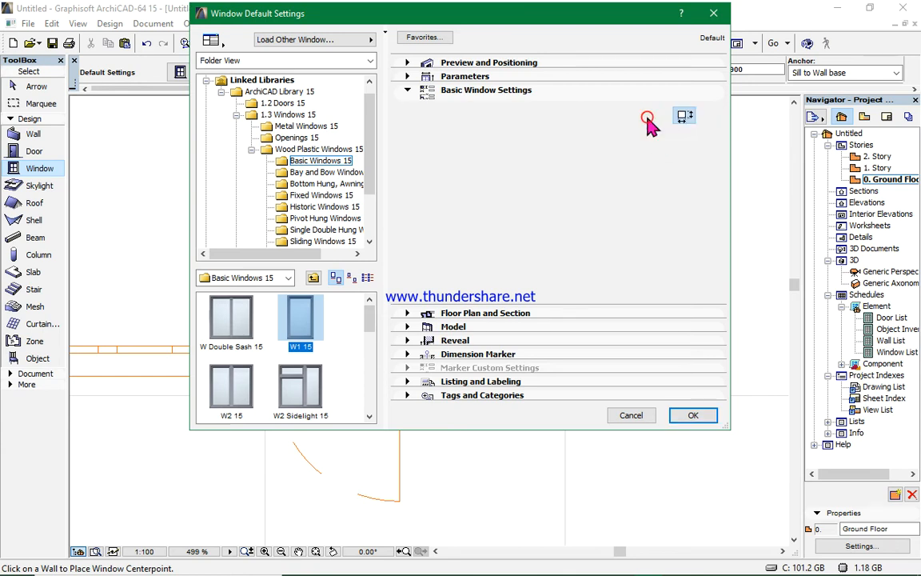
pyautogui.click(653, 116)
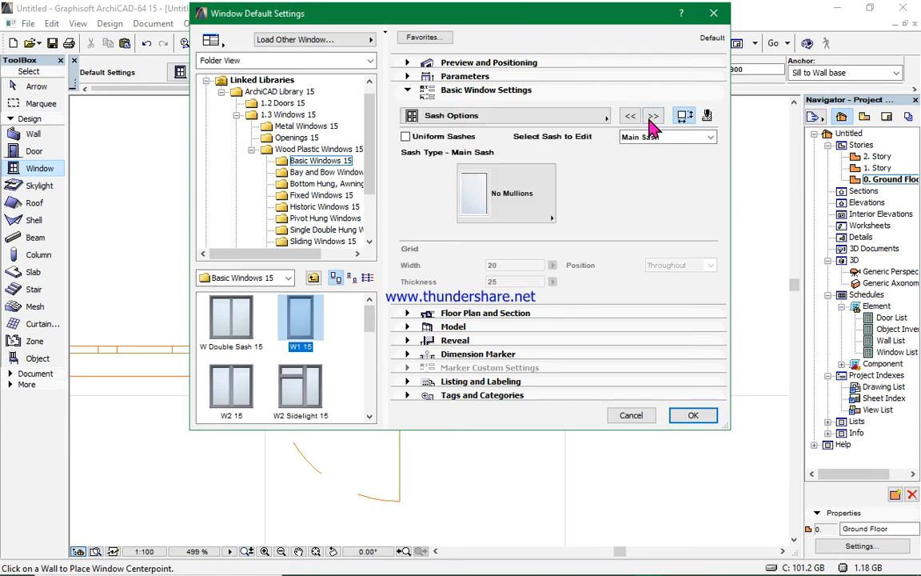
pyautogui.click(552, 215)
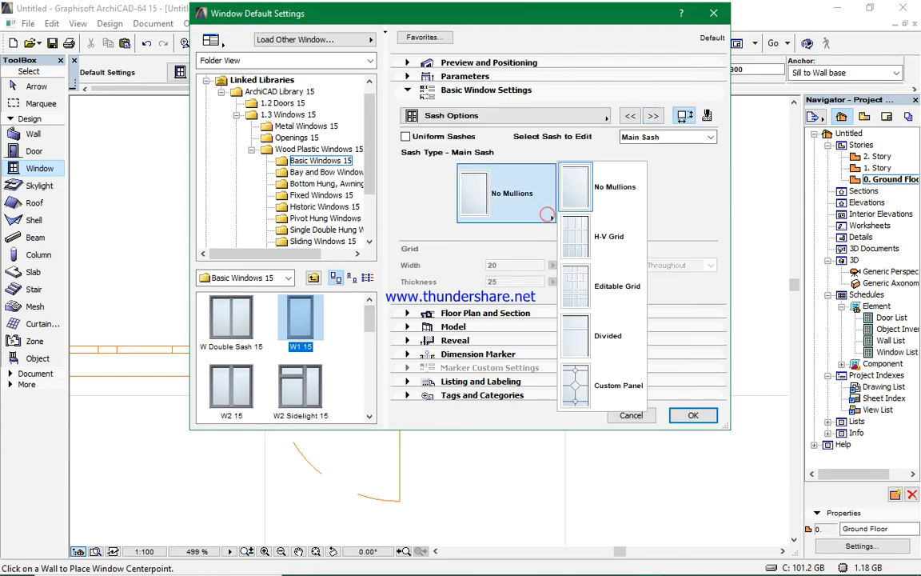
pyautogui.click(588, 382)
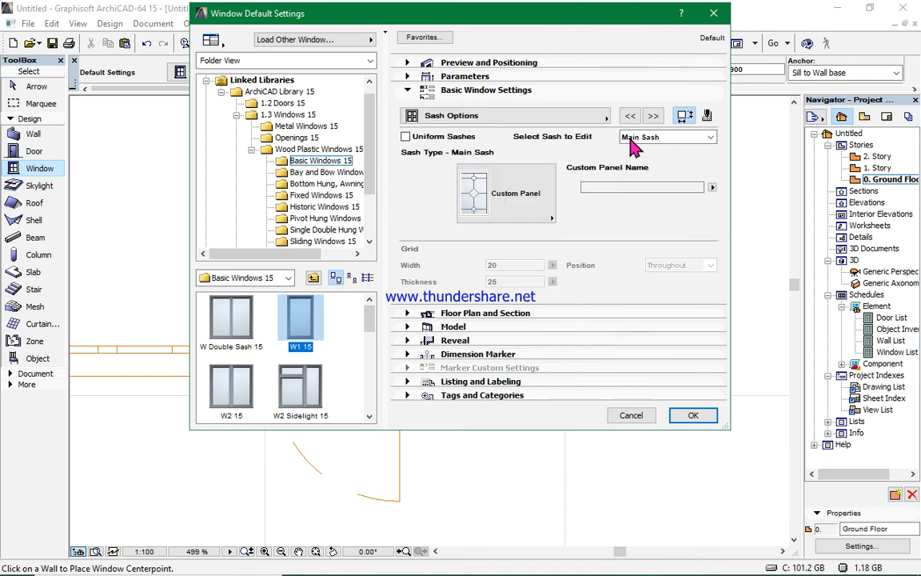
# - Override the model view options for the window's 3D opening lines and confirm the window settings
pyautogui.click(653, 117)
pyautogui.click(653, 117)
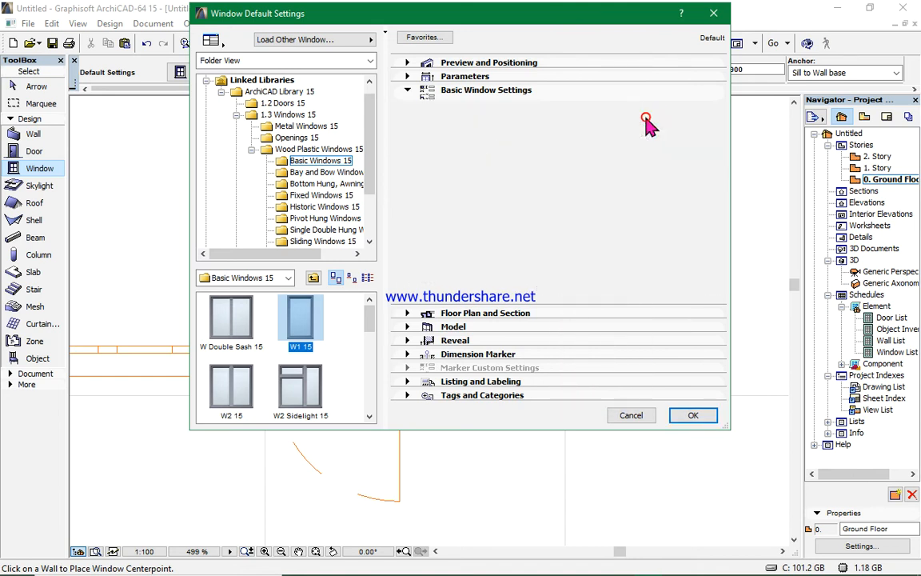
pyautogui.click(569, 153)
pyautogui.click(570, 170)
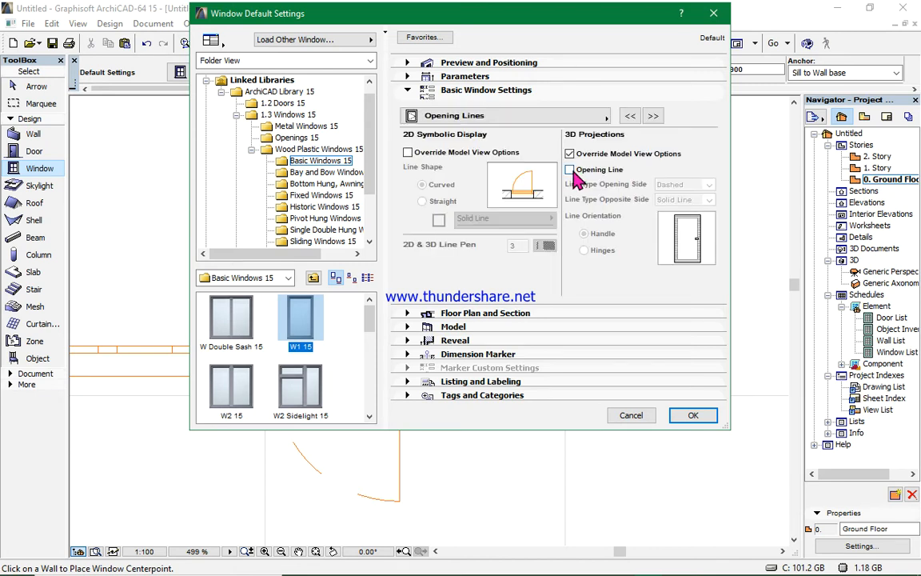
pyautogui.click(653, 116)
pyautogui.click(692, 416)
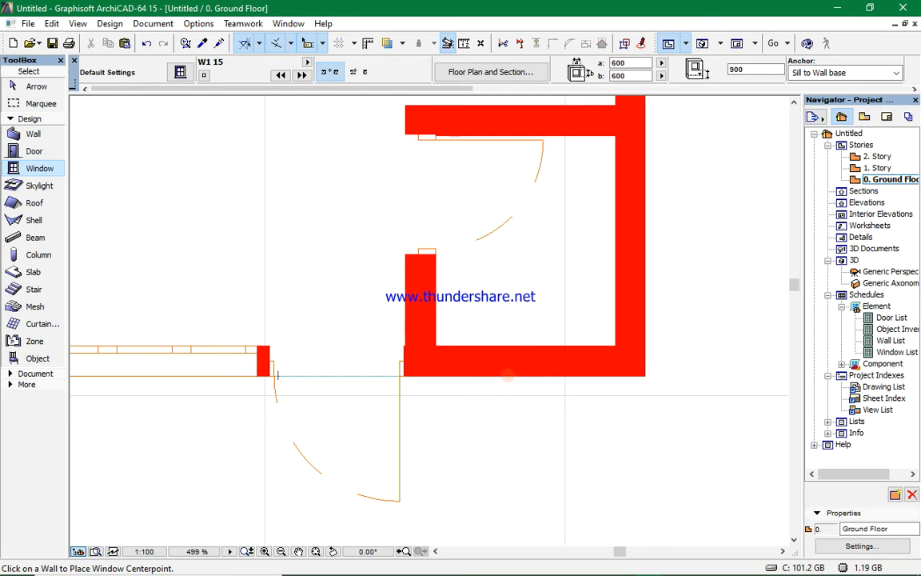
# - Place the window in the corner room's front wall with its reveal facing inward
pyautogui.click(528, 358)
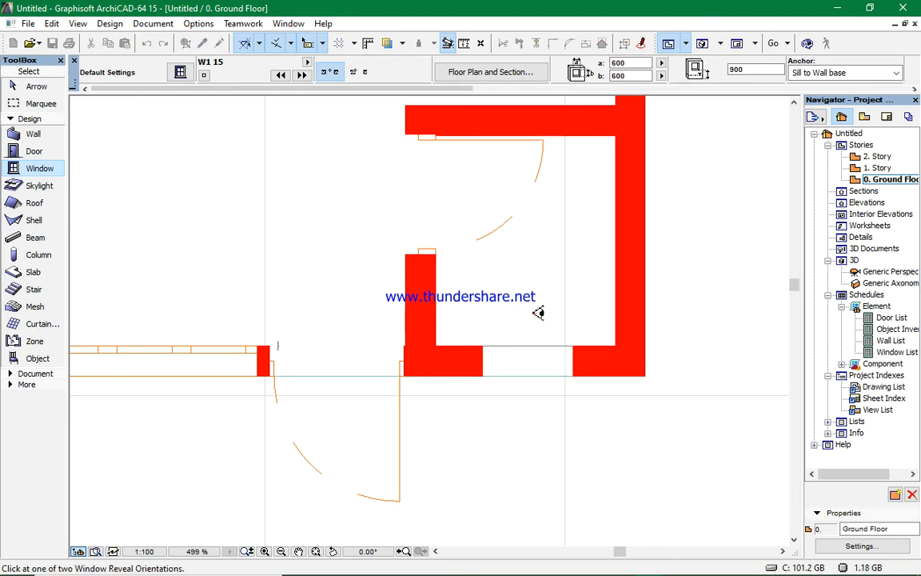
pyautogui.click(534, 313)
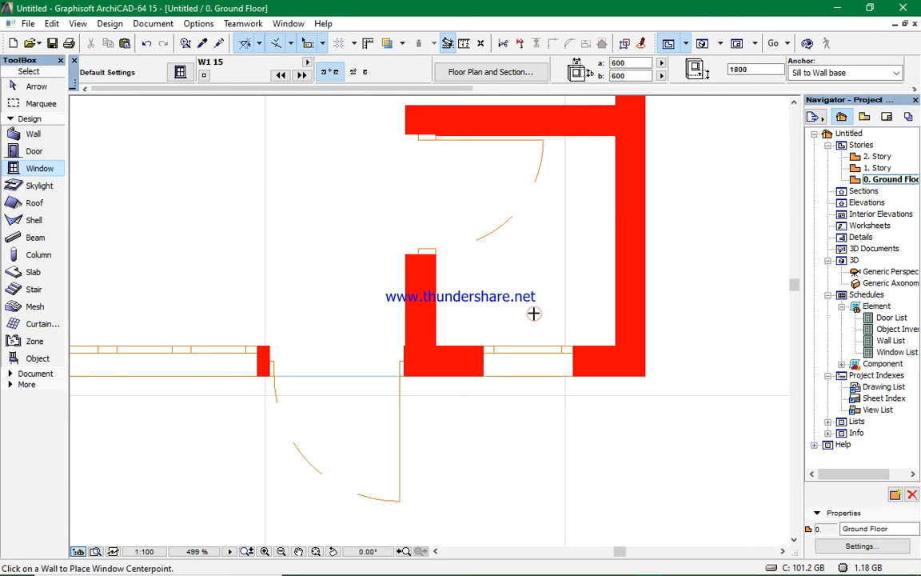
# - Inspect the placed windows in the 3D view and the floor plan, orbiting and zooming around the enclosure
pyautogui.click(700, 43)
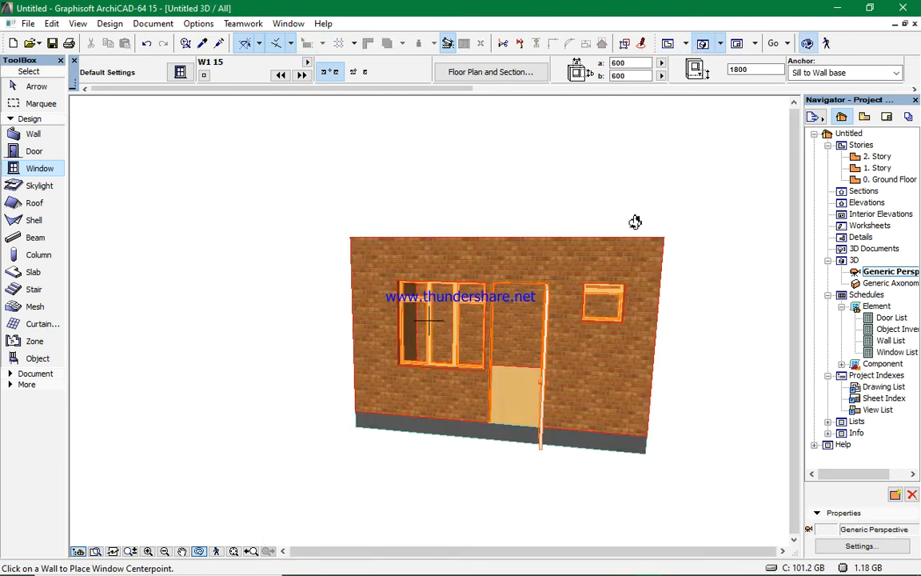
pyautogui.scroll(5, 590, 361)
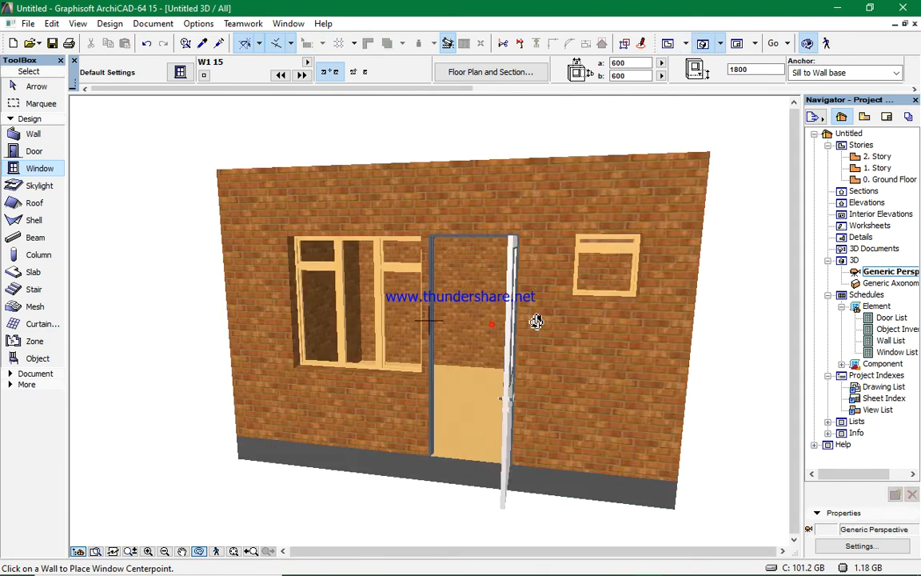
pyautogui.keyDown('shift'); pyautogui.moveTo(598, 309); pyautogui.dragTo(558, 262, button='middle'); pyautogui.keyUp('shift')
pyautogui.moveTo(556, 263); pyautogui.dragTo(580, 208)
pyautogui.scroll(3, 498, 256)
pyautogui.scroll(-8, 555, 385)
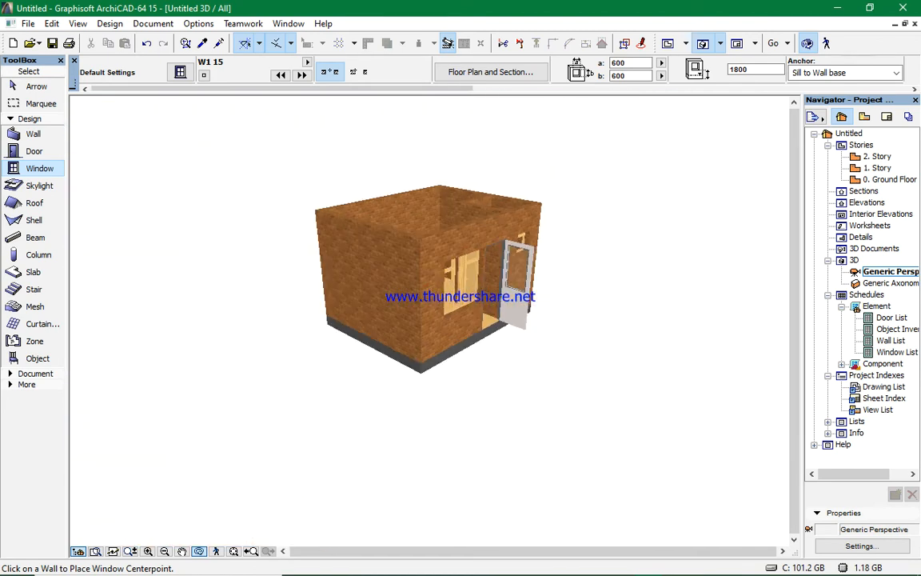
pyautogui.press('F2')
pyautogui.scroll(-4, 439, 324)
pyautogui.scroll(-3, 384, 222)
pyautogui.scroll(3, 379, 213)
pyautogui.scroll(-3, 422, 285)
pyautogui.scroll(3, 422, 285)
pyautogui.scroll(-2, 255, 240)
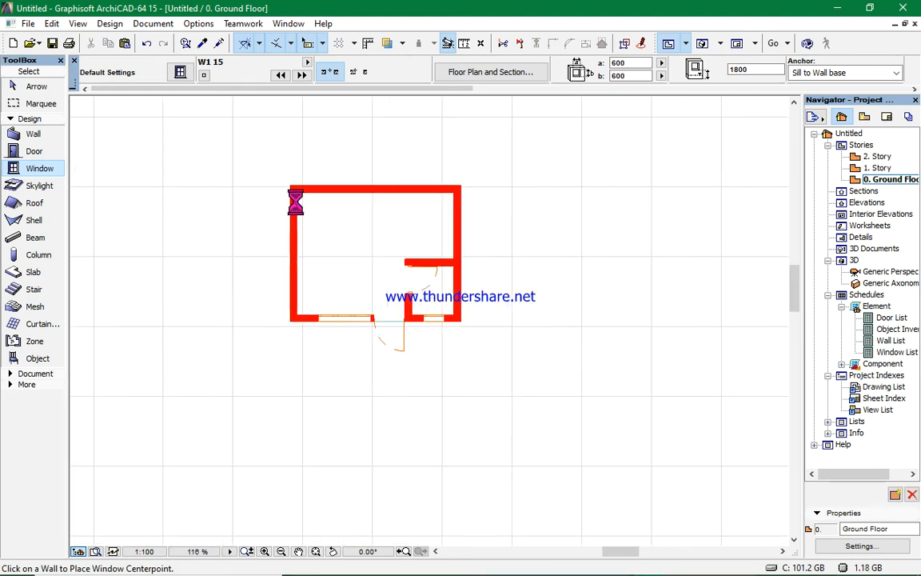
pyautogui.scroll(2, 275, 236)
pyautogui.scroll(2, 253, 233)
pyautogui.scroll(-4, 253, 233)
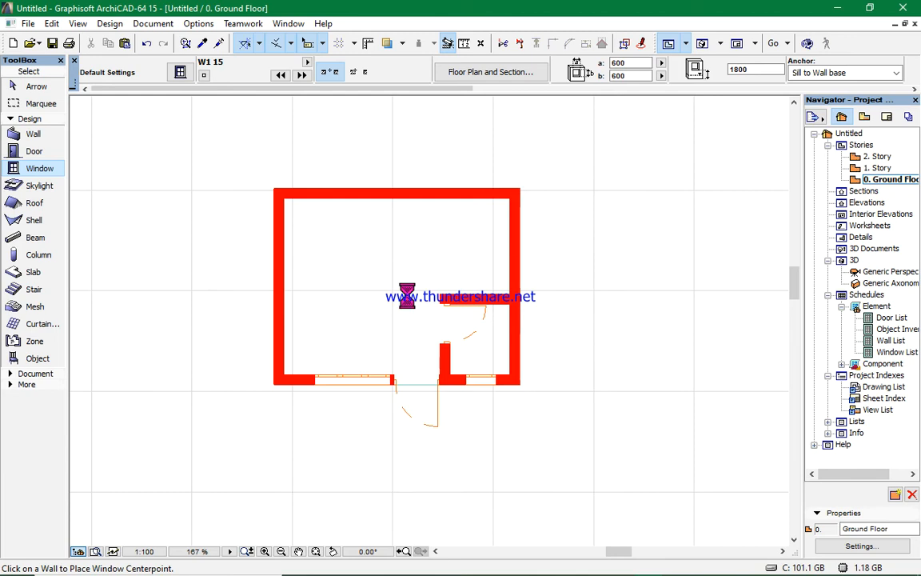
pyautogui.scroll(2, 412, 319)
pyautogui.scroll(-2, 419, 300)
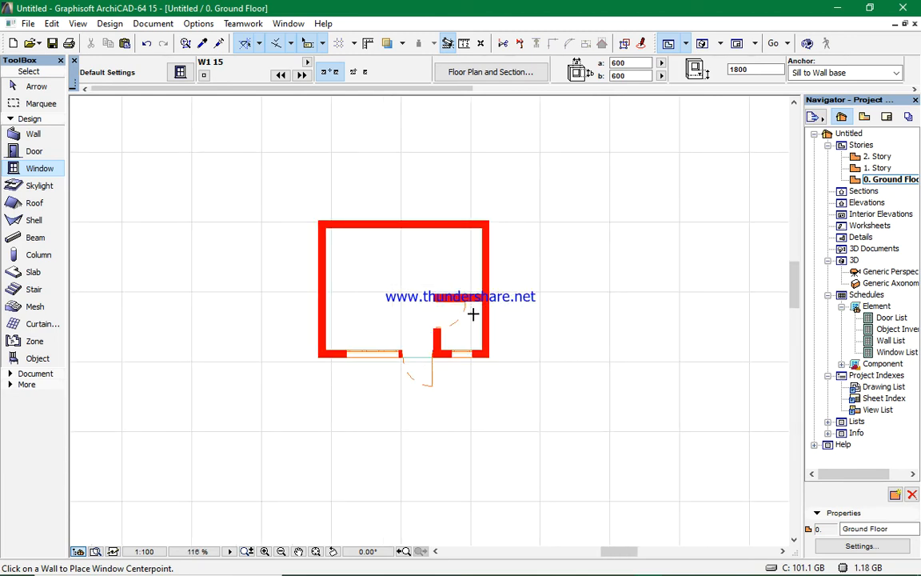
pyautogui.scroll(2, 473, 315)
pyautogui.scroll(-2, 298, 381)
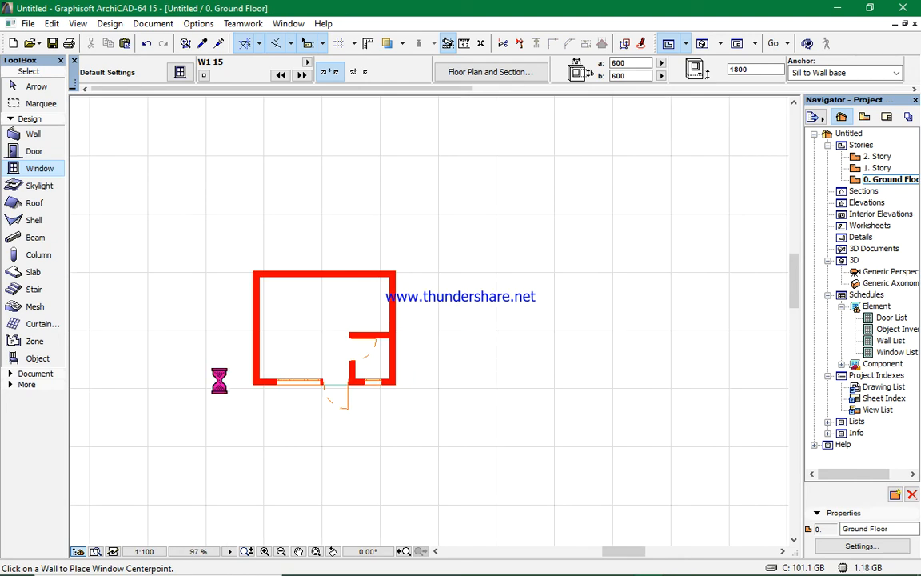
pyautogui.scroll(2, 234, 389)
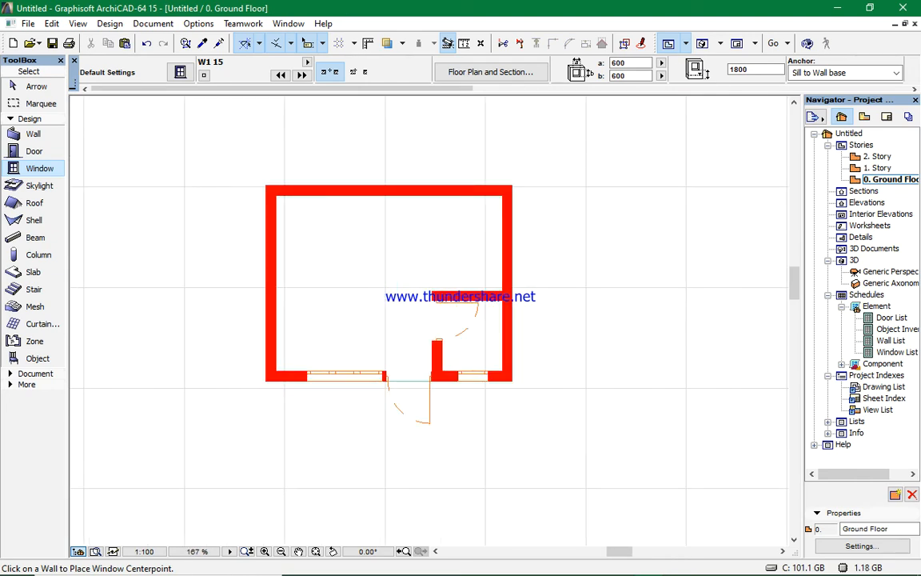
pyautogui.click(703, 44)
pyautogui.scroll(4, 540, 322)
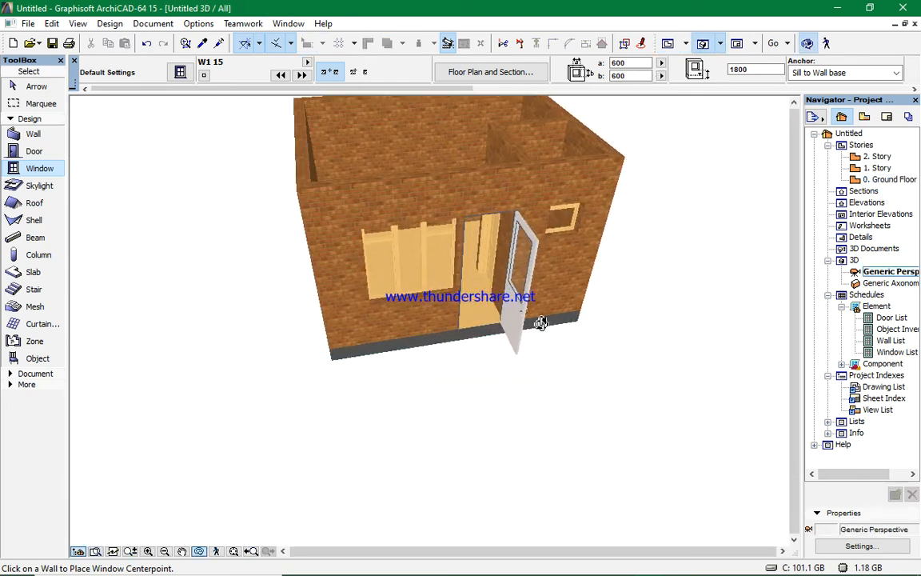
pyautogui.scroll(-1, 483, 320)
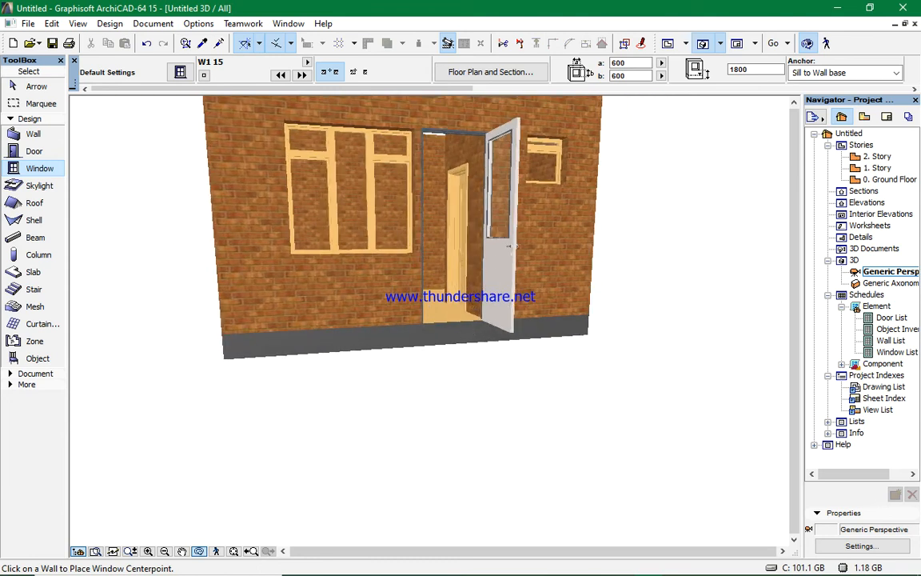
pyautogui.scroll(3, 436, 328)
pyautogui.scroll(-1, 395, 334)
pyautogui.moveTo(432, 326); pyautogui.dragTo(433, 327)
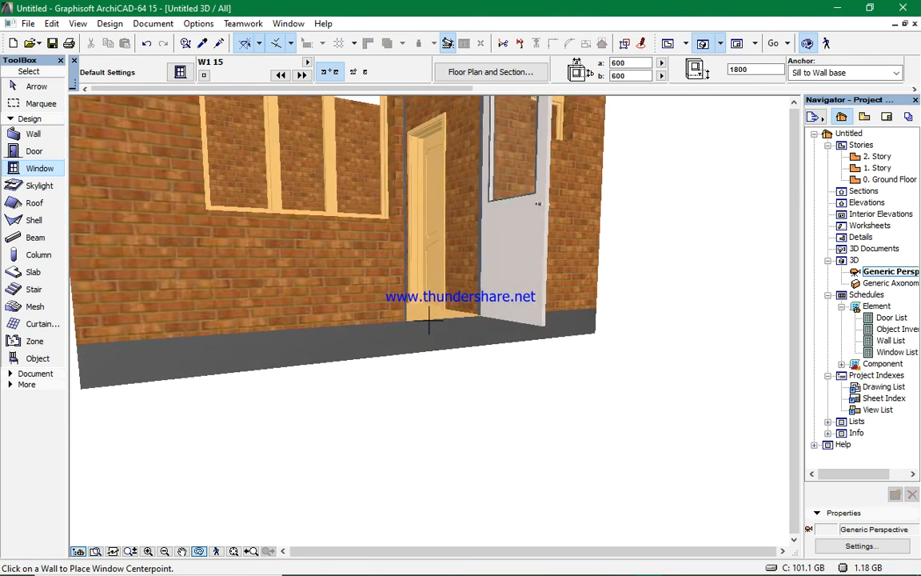
pyautogui.click(668, 42)
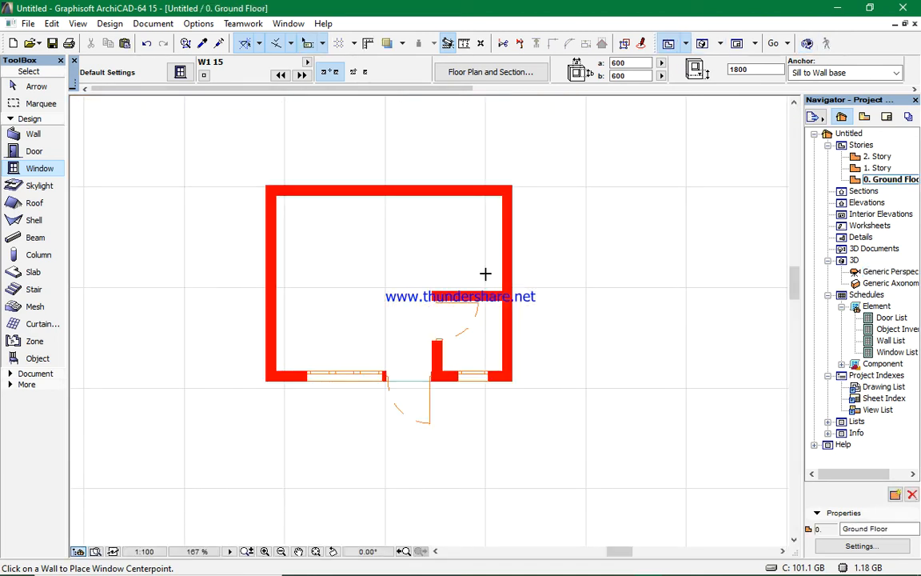
pyautogui.moveTo(620, 562)
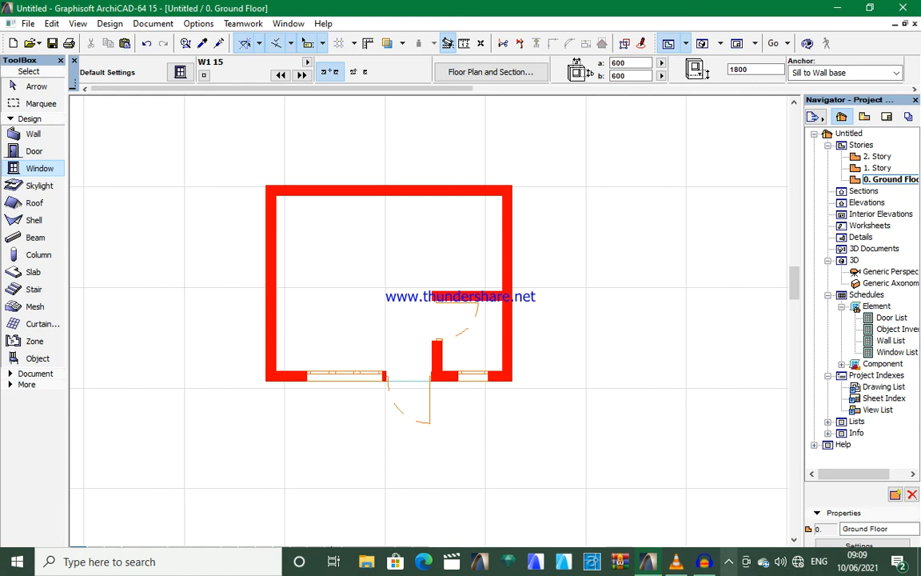
# - Set the Slab tool defaults to 150 thick with its top offset at -150 from the current story
pyautogui.scroll(2, 408, 414)
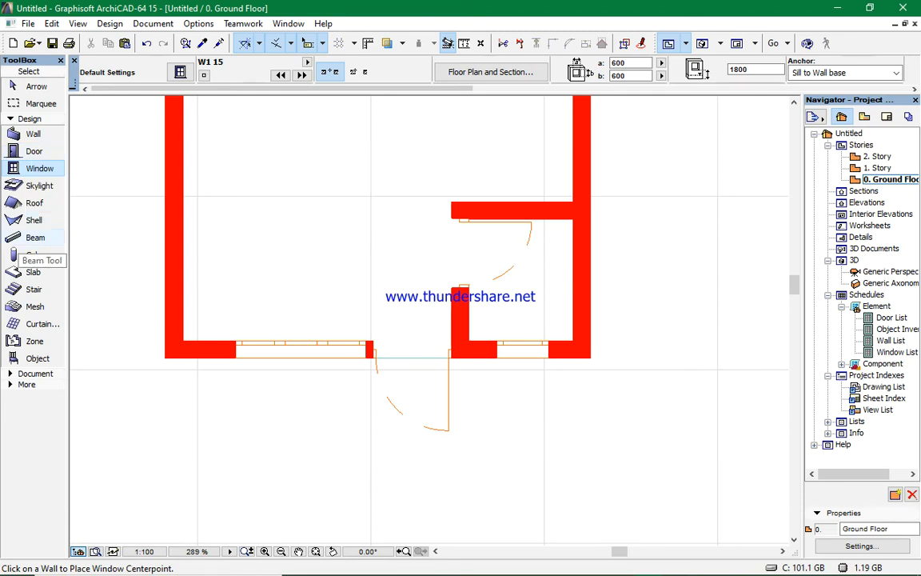
pyautogui.click(33, 272)
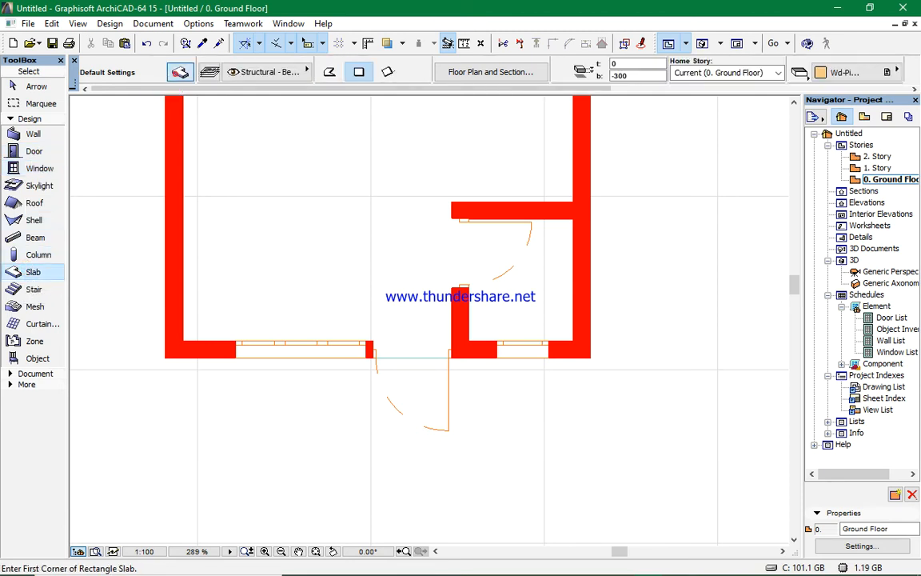
pyautogui.click(180, 73)
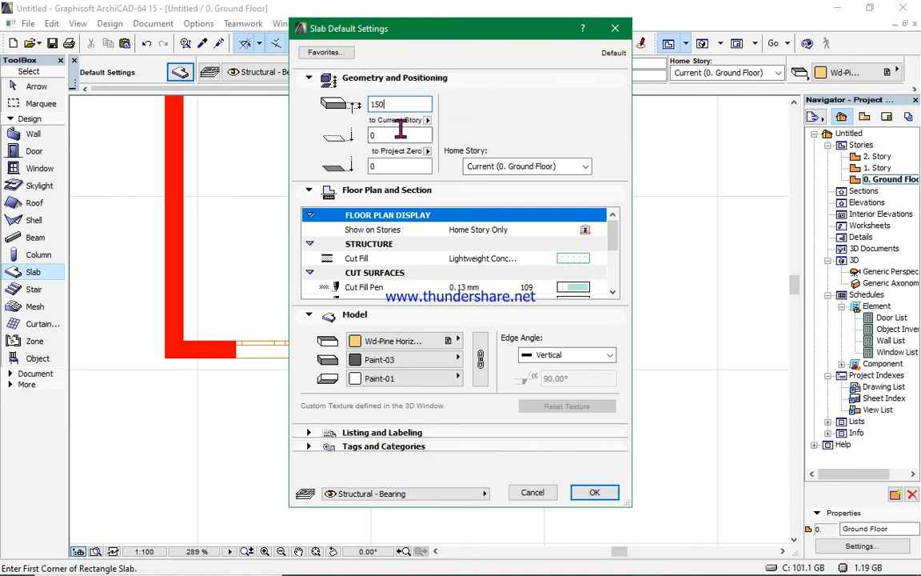
pyautogui.click(387, 133)
pyautogui.write('-15')
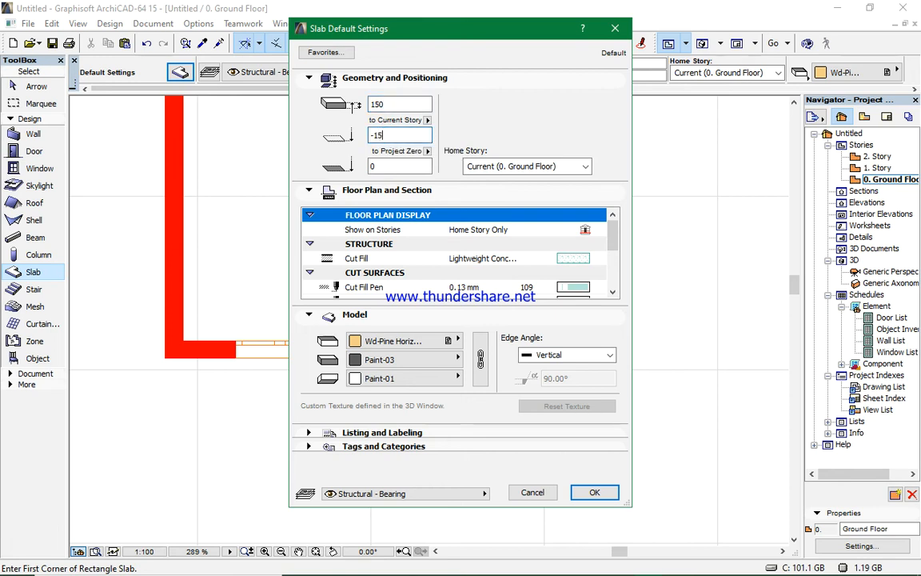
pyautogui.write('0')
pyautogui.click(592, 492)
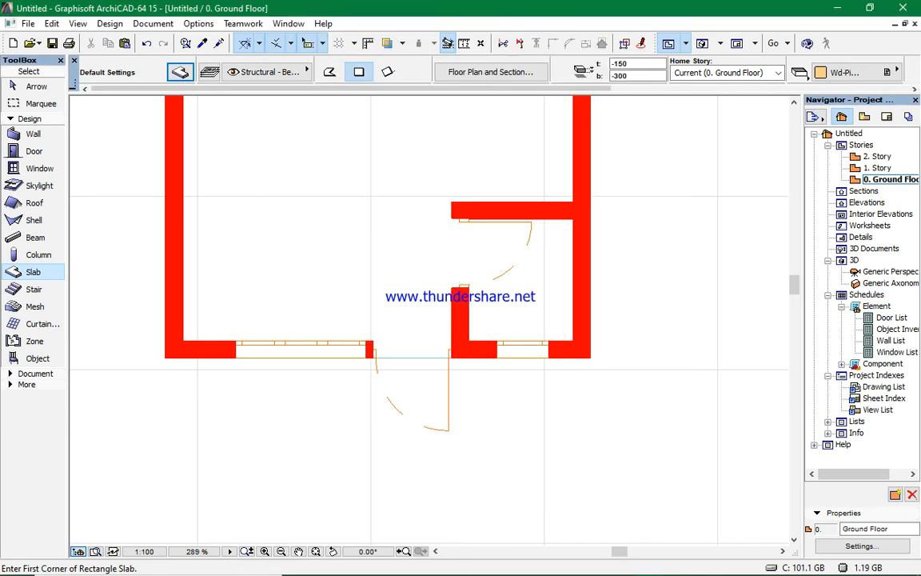
# - Draw a rectangular slab about 4906 by 914 in front of the enclosure's front wall
pyautogui.click(591, 357)
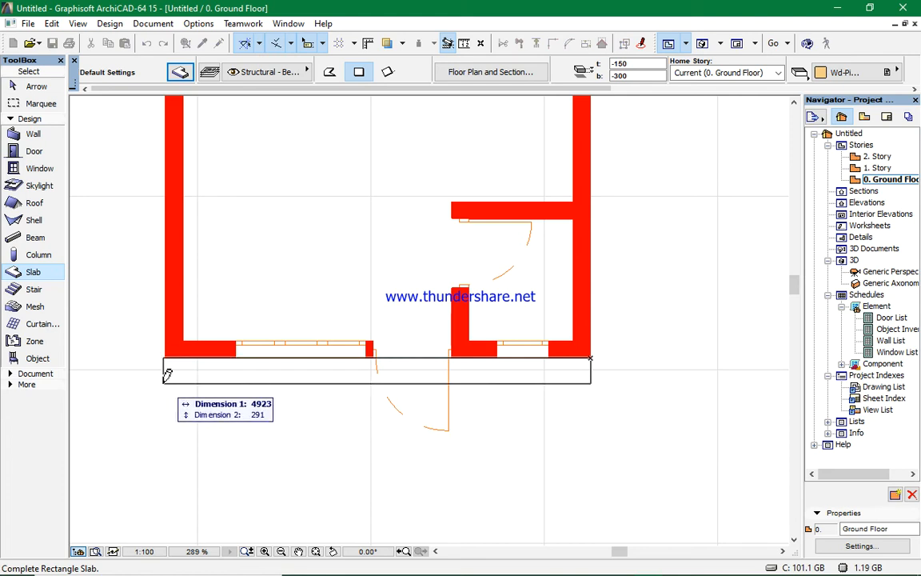
pyautogui.click(166, 439)
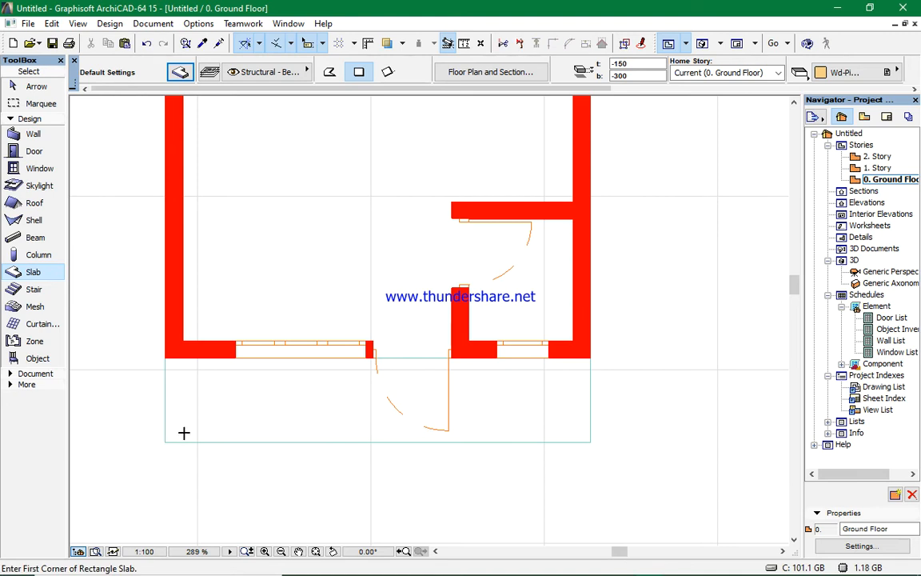
# - Inspect the new slab in the 3D view, orbiting and zooming around the enclosure
pyautogui.click(700, 44)
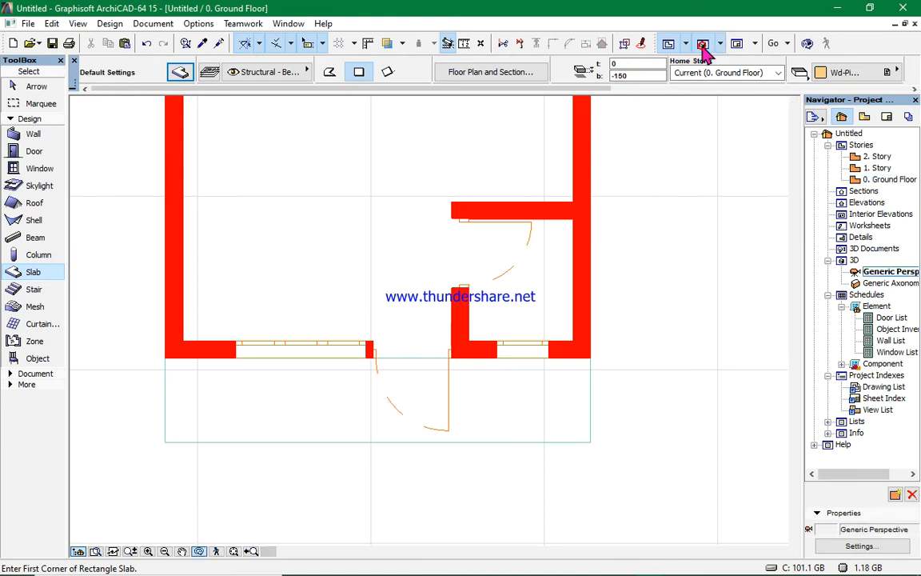
pyautogui.scroll(5, 396, 344)
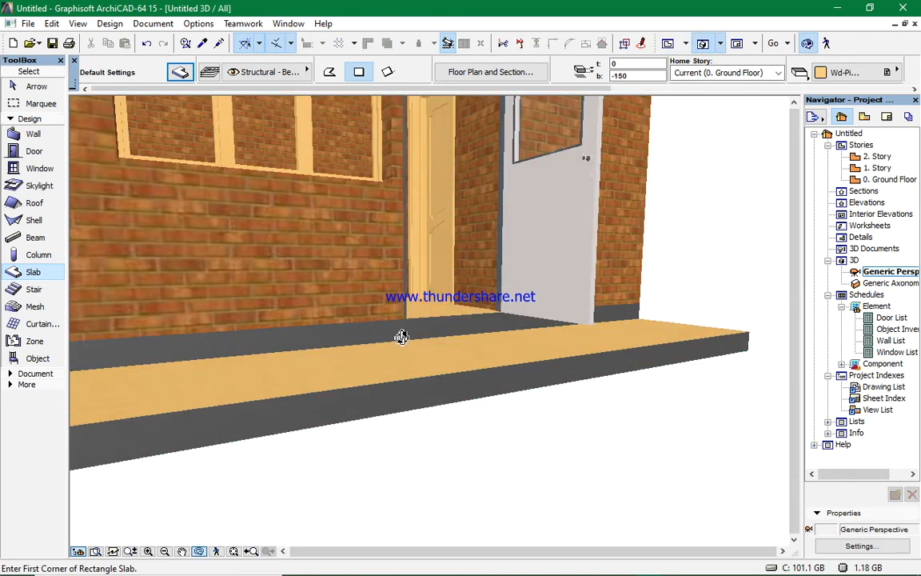
pyautogui.moveTo(385, 352); pyautogui.dragTo(460, 352)
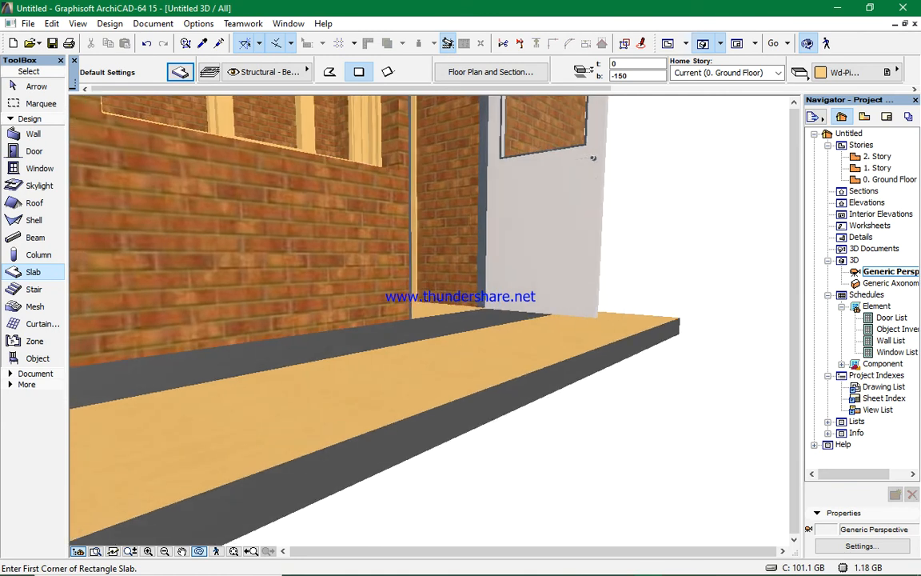
pyautogui.scroll(-1, 345, 371)
pyautogui.moveTo(362, 370); pyautogui.dragTo(420, 377)
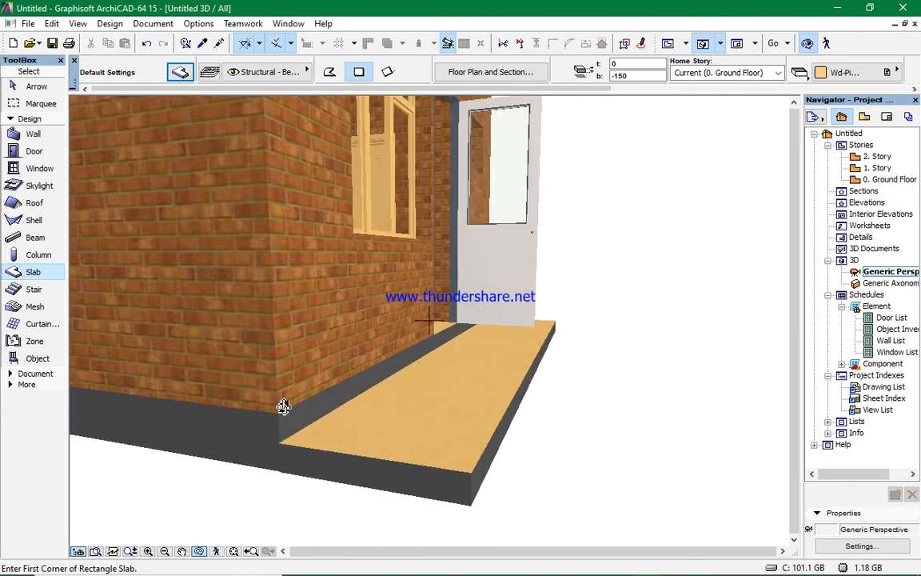
pyautogui.scroll(-5, 424, 397)
pyautogui.moveTo(525, 380)
pyautogui.mouseDown()
pyautogui.moveTo(402, 425)
pyautogui.moveTo(499, 387)
pyautogui.moveTo(409, 368)
pyautogui.moveTo(508, 345)
pyautogui.mouseUp()
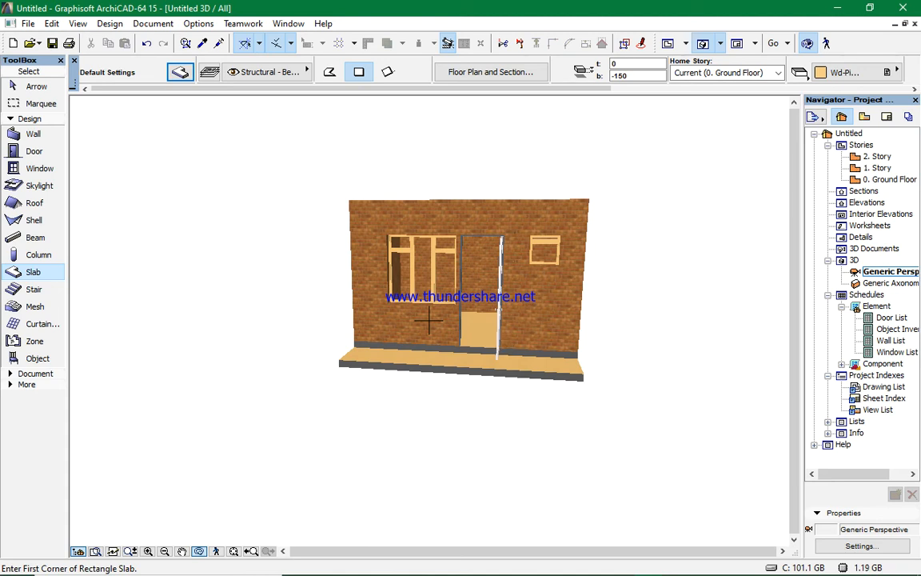
pyautogui.keyDown('shift'); pyautogui.moveTo(529, 356); pyautogui.dragTo(535, 410, button='middle'); pyautogui.keyUp('shift')
pyautogui.scroll(3, 537, 205)
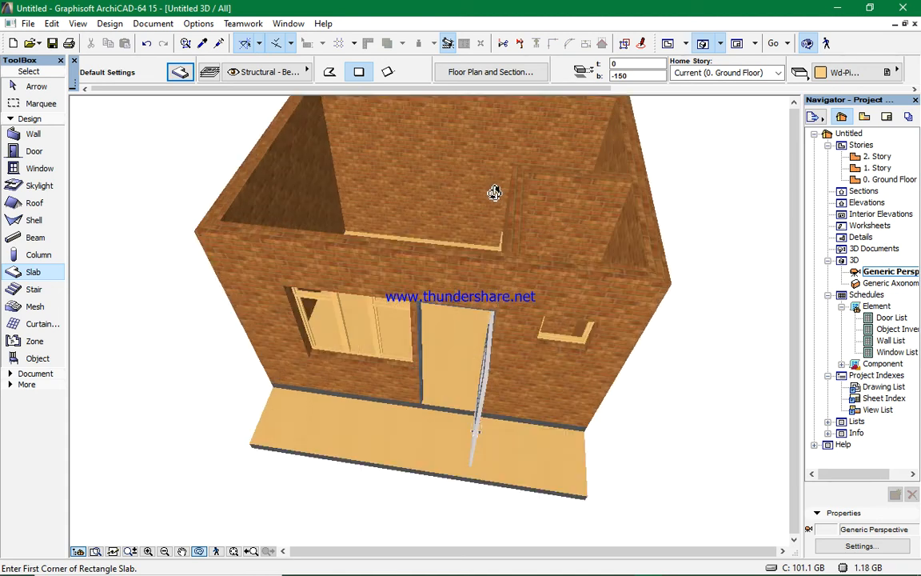
pyautogui.moveTo(515, 248); pyautogui.dragTo(585, 114)
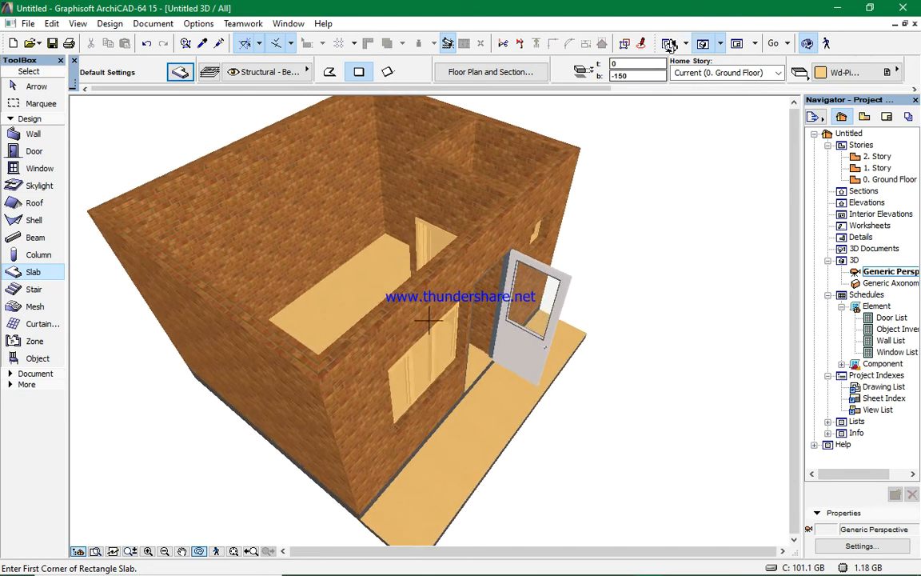
# - Set the Beam tool defaults with its reference height at 2600 relative to the current story
pyautogui.click(668, 44)
pyautogui.scroll(-2, 589, 323)
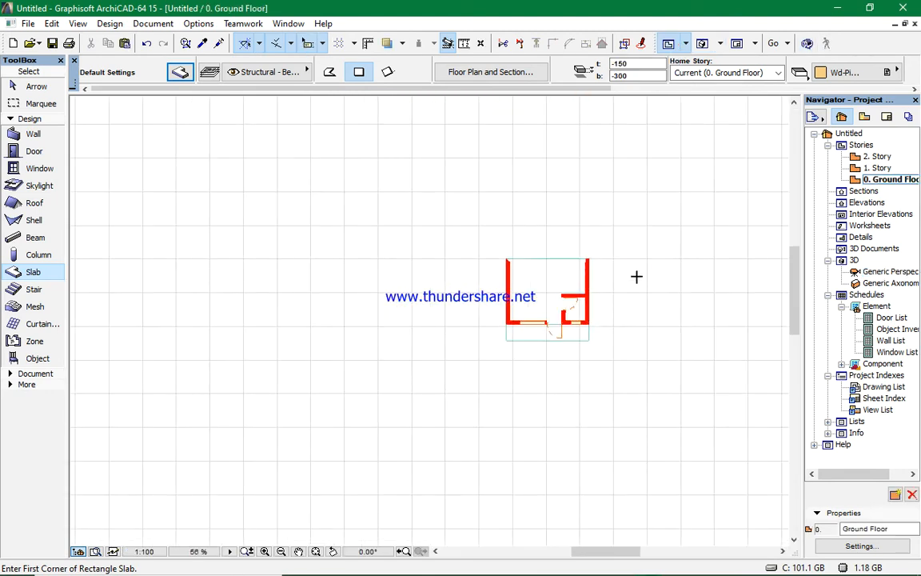
pyautogui.scroll(2, 640, 289)
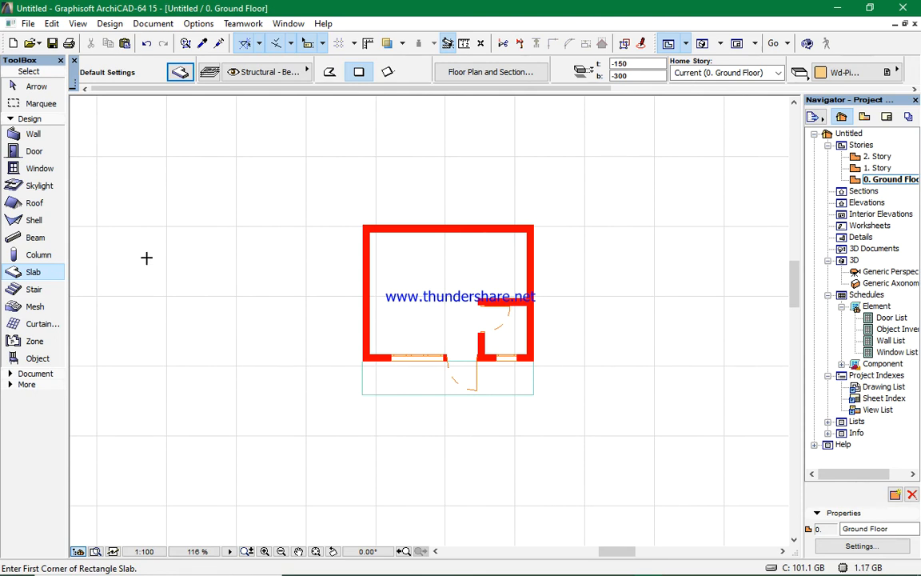
pyautogui.click(34, 241)
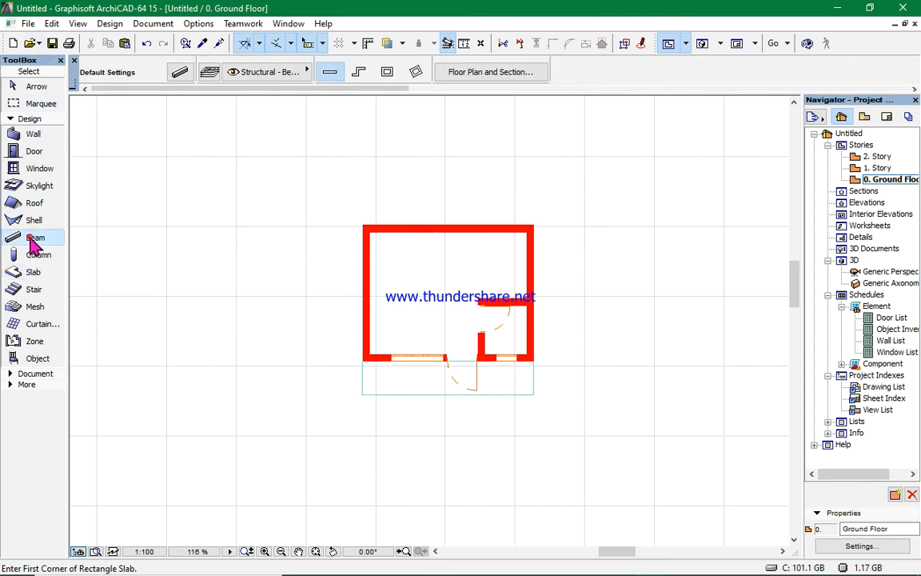
pyautogui.click(180, 73)
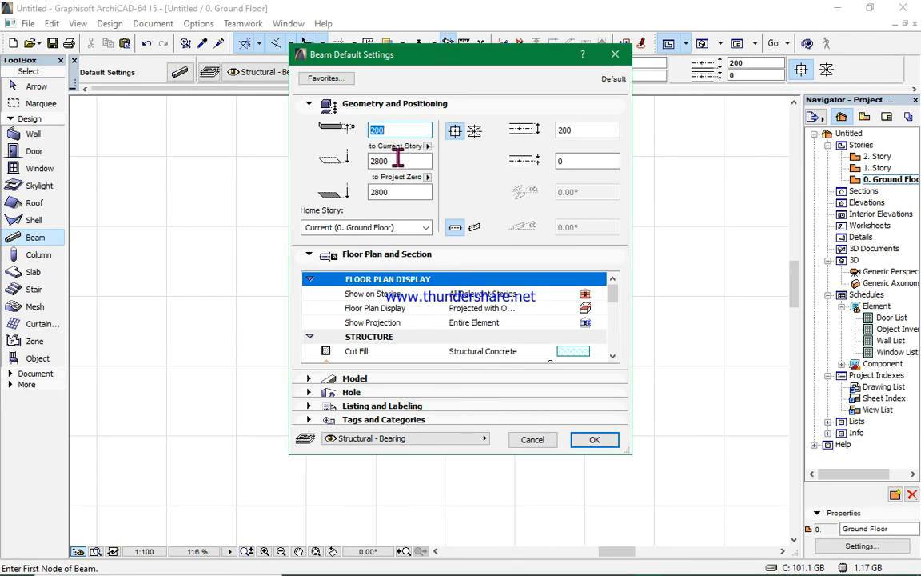
pyautogui.click(395, 159)
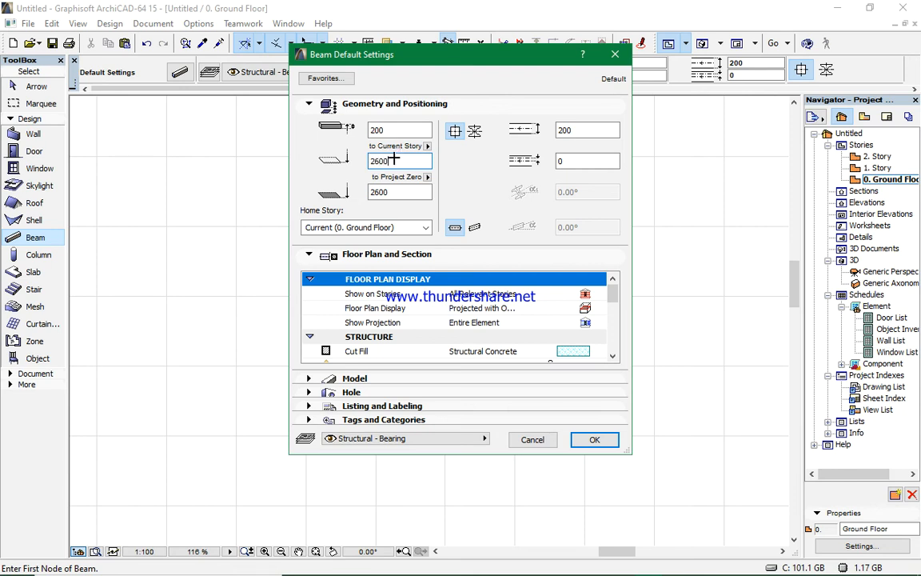
pyautogui.click(593, 434)
# - Draw a beam along the front wall from the left outer corner to the right outer corner
pyautogui.scroll(5, 477, 383)
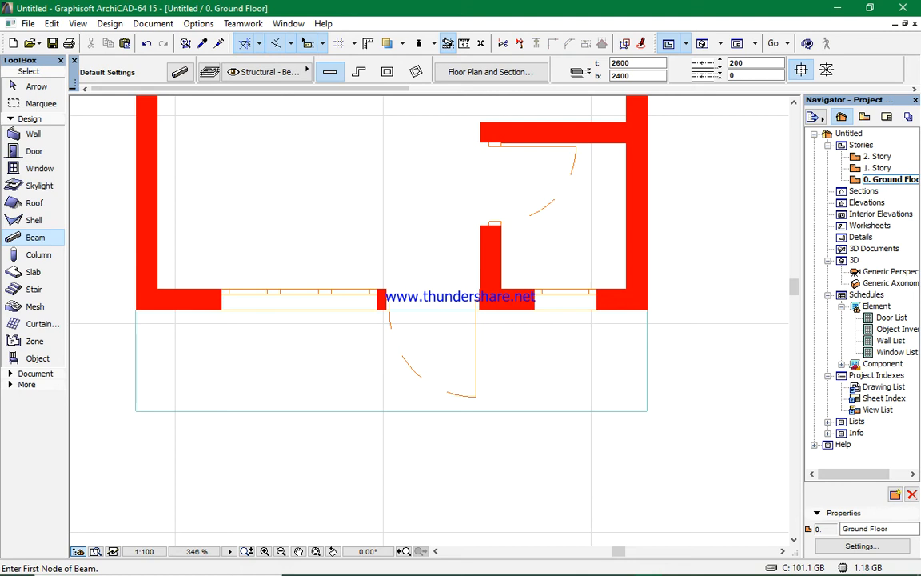
pyautogui.click(137, 309)
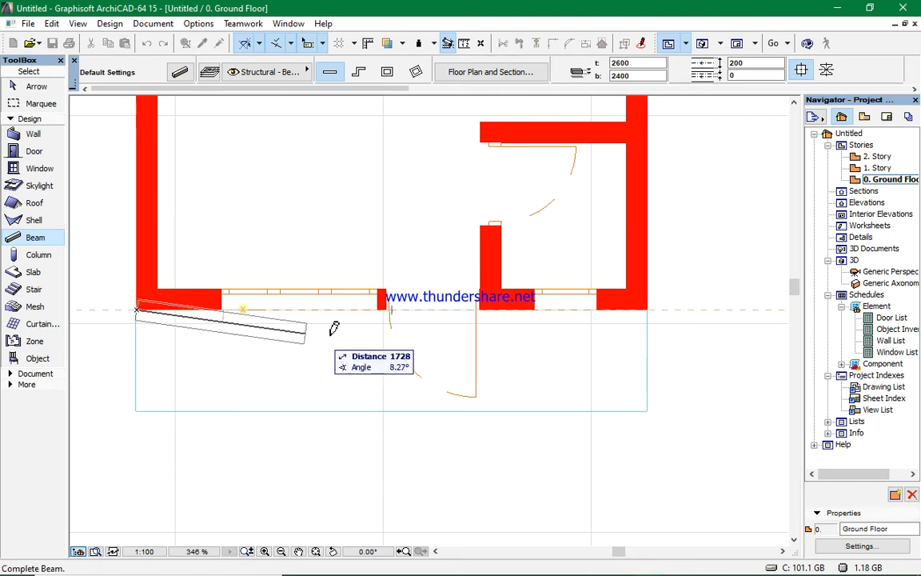
pyautogui.click(650, 307)
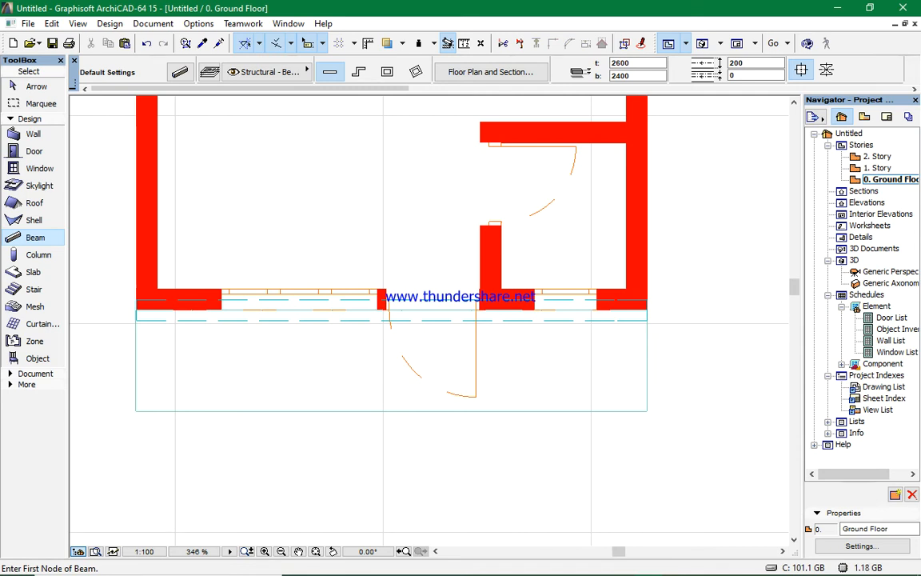
pyautogui.keyDown('shift'); pyautogui.click(417, 320); pyautogui.keyUp('shift')
pyautogui.click(418, 320)
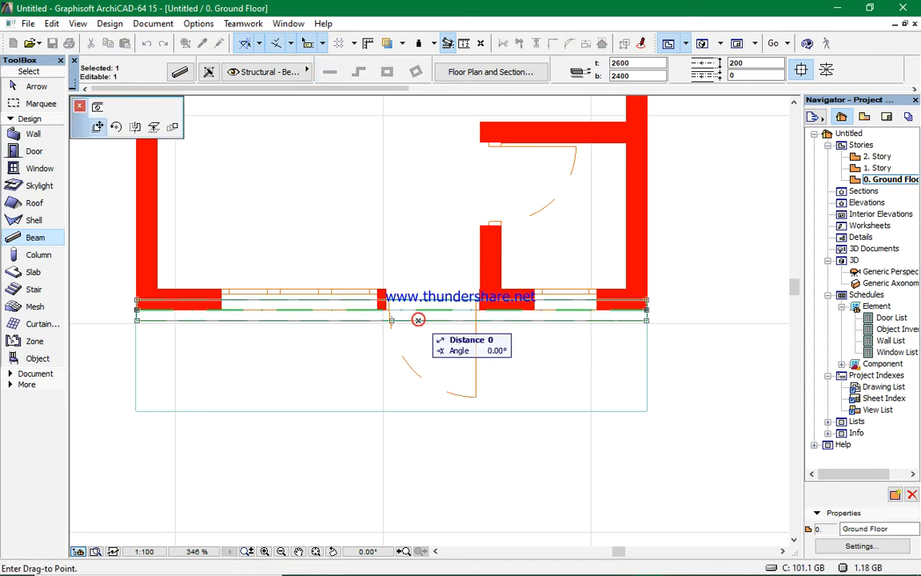
pyautogui.press('Escape')
pyautogui.press('Escape')
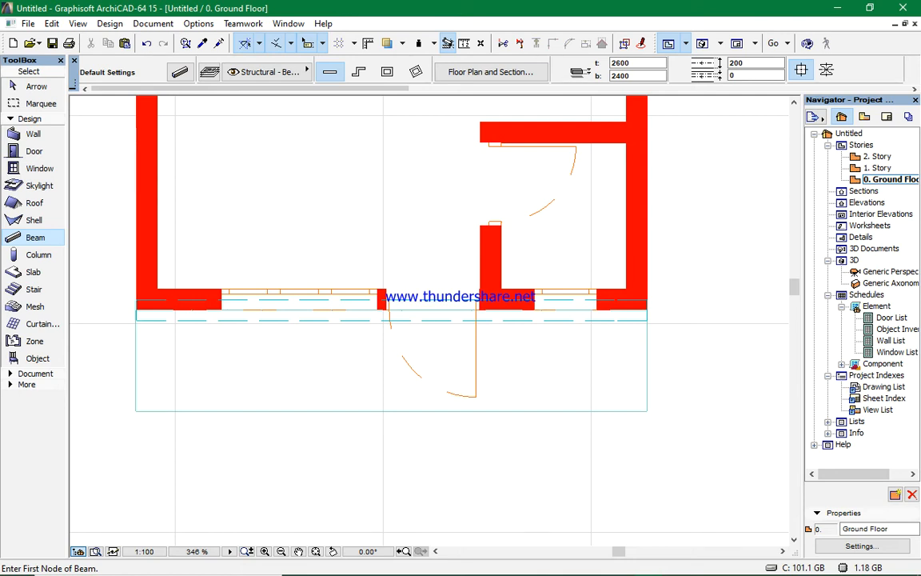
# - Move the front beam 100 toward the wall so it sits on the front wall
pyautogui.keyDown('shift'); pyautogui.click(437, 321); pyautogui.keyUp('shift')
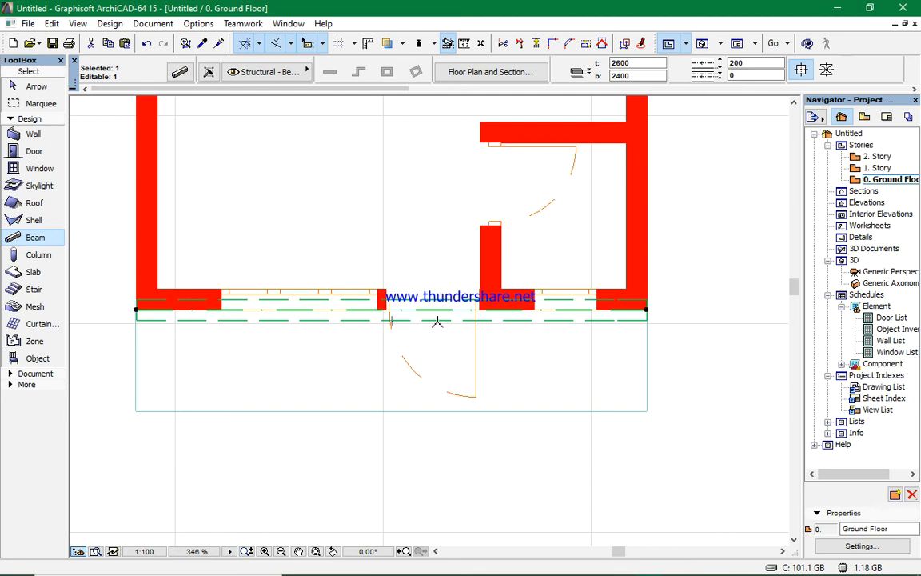
pyautogui.click(438, 321)
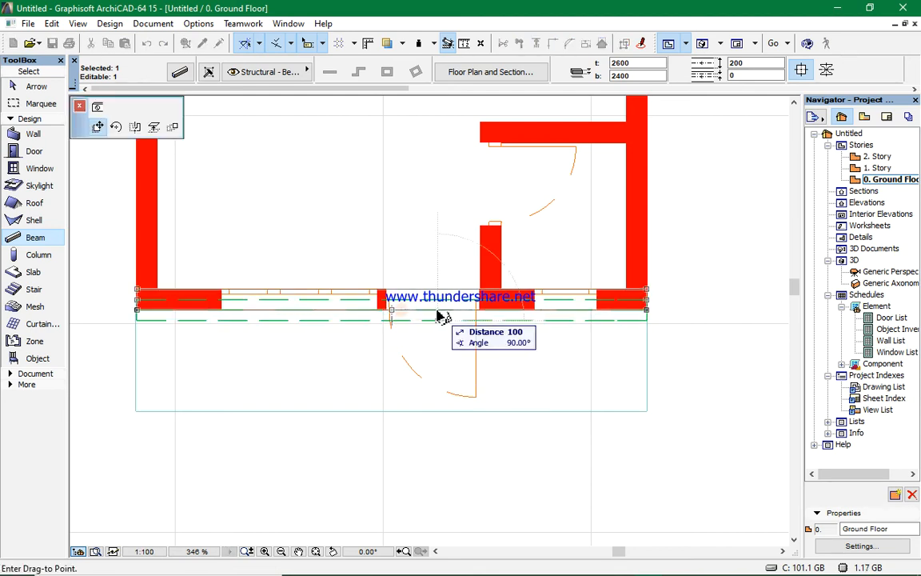
pyautogui.click(439, 318)
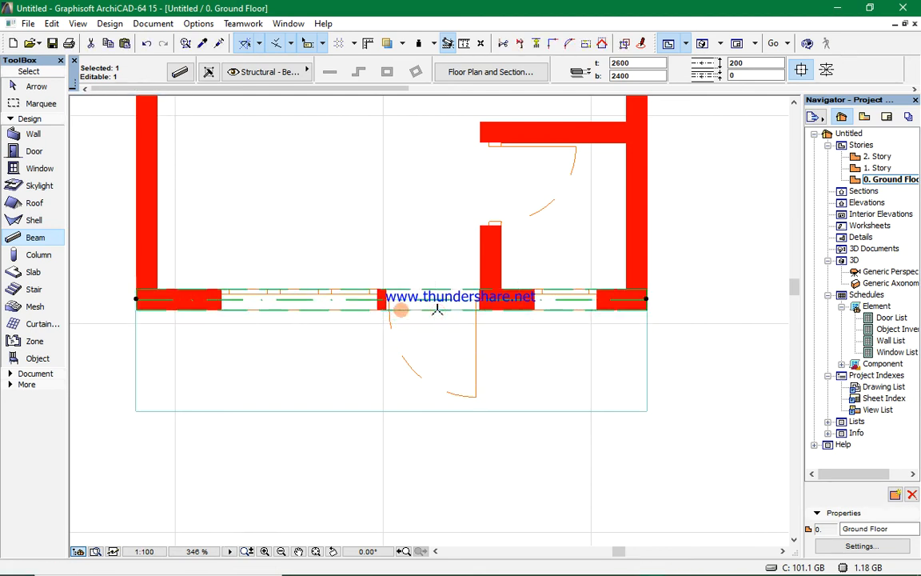
pyautogui.press('Escape')
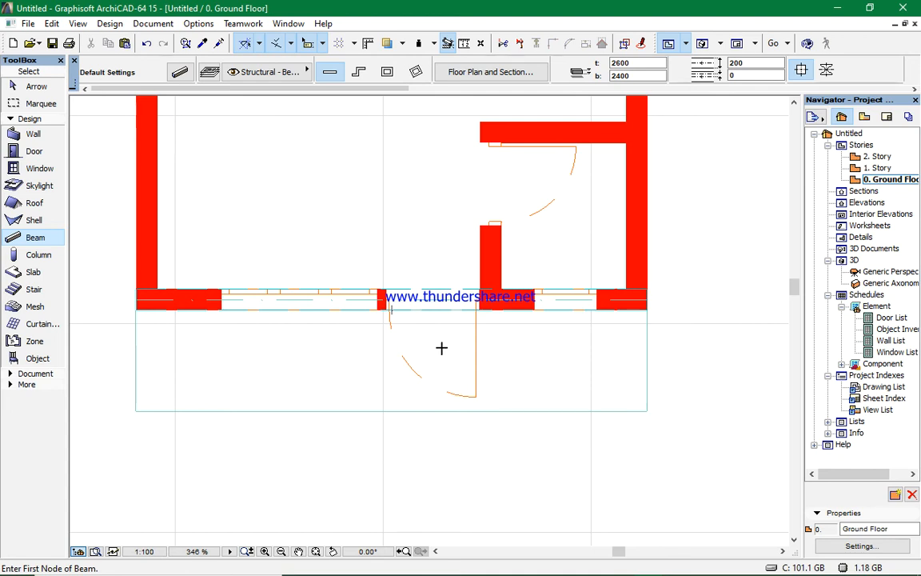
# - Change the Beam tool defaults to a reference height of 2400 relative to the current story
pyautogui.scroll(-2, 442, 348)
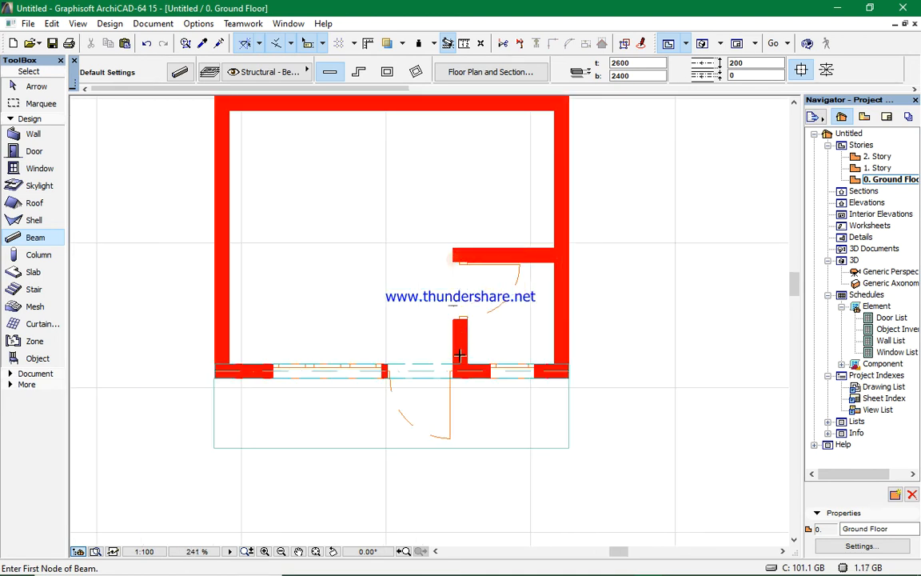
pyautogui.click(181, 73)
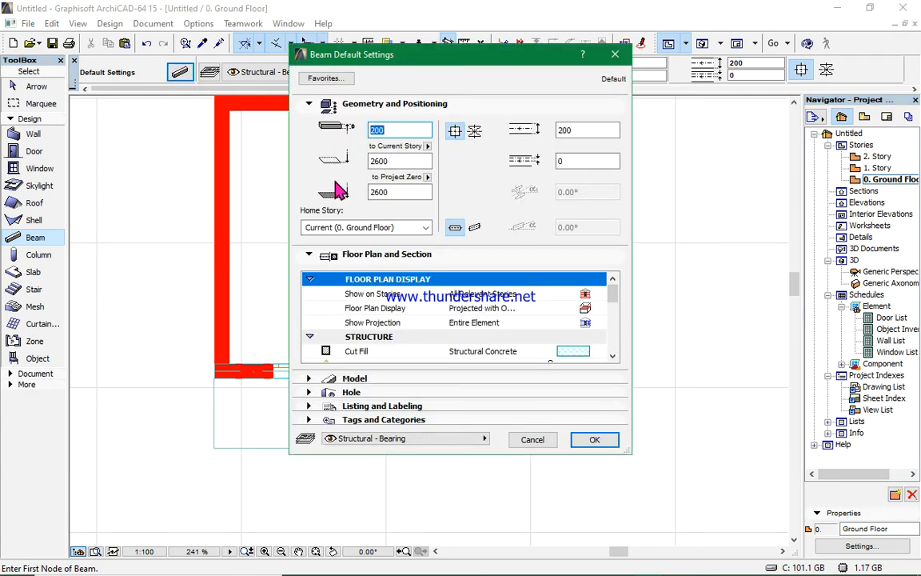
pyautogui.click(397, 161)
pyautogui.click(397, 161)
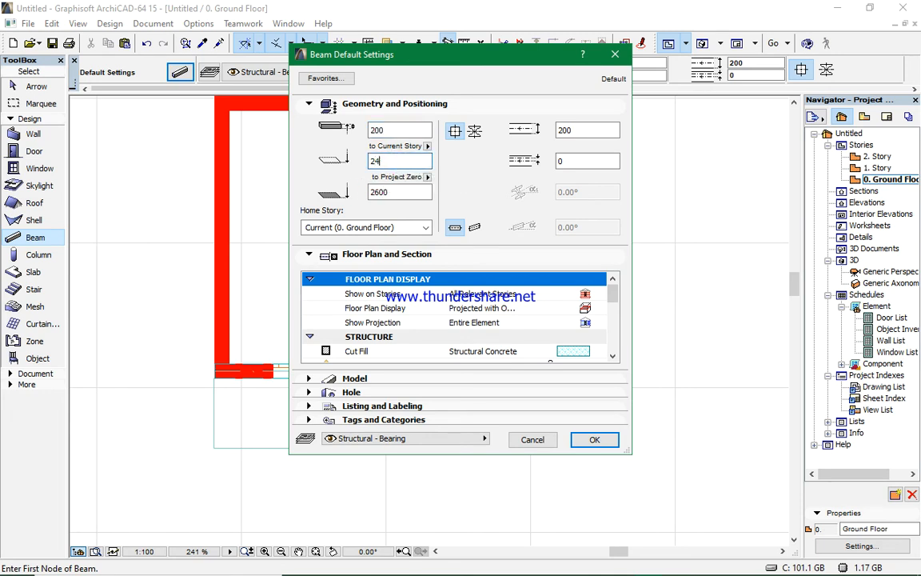
pyautogui.click(588, 439)
# - Draw a beam along the corner room's partition wall from the front wall to the back wall
pyautogui.scroll(4, 471, 347)
pyautogui.click(459, 387)
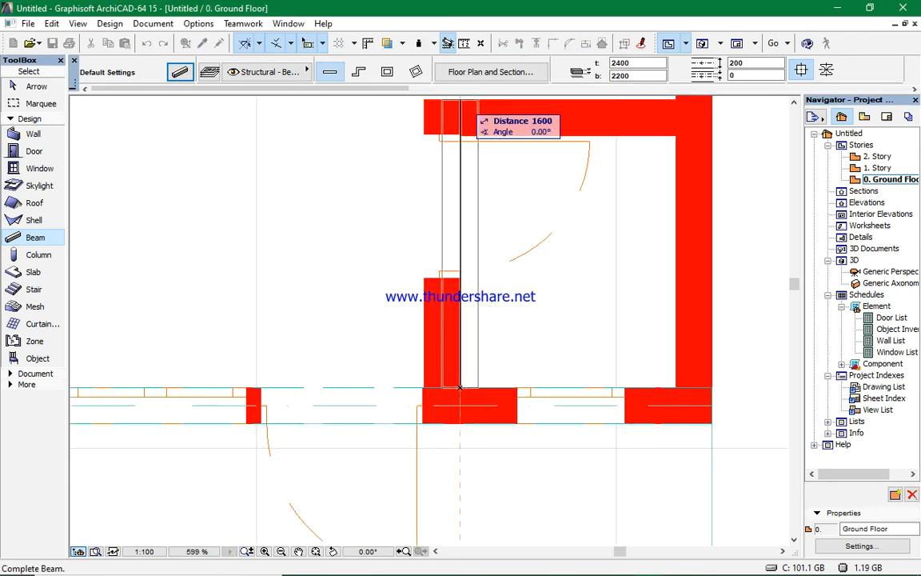
pyautogui.click(460, 100)
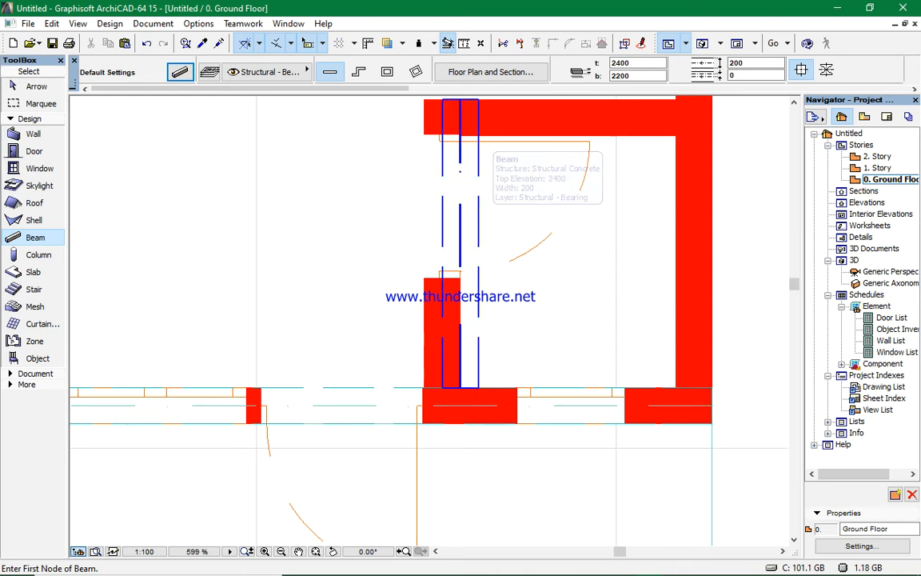
# - Shift the partition beam sideways so it aligns with the corner room's partition wall
pyautogui.keyDown('shift'); pyautogui.click(478, 222); pyautogui.keyUp('shift')
pyautogui.keyDown('shift'); pyautogui.click(479, 243); pyautogui.keyUp('shift')
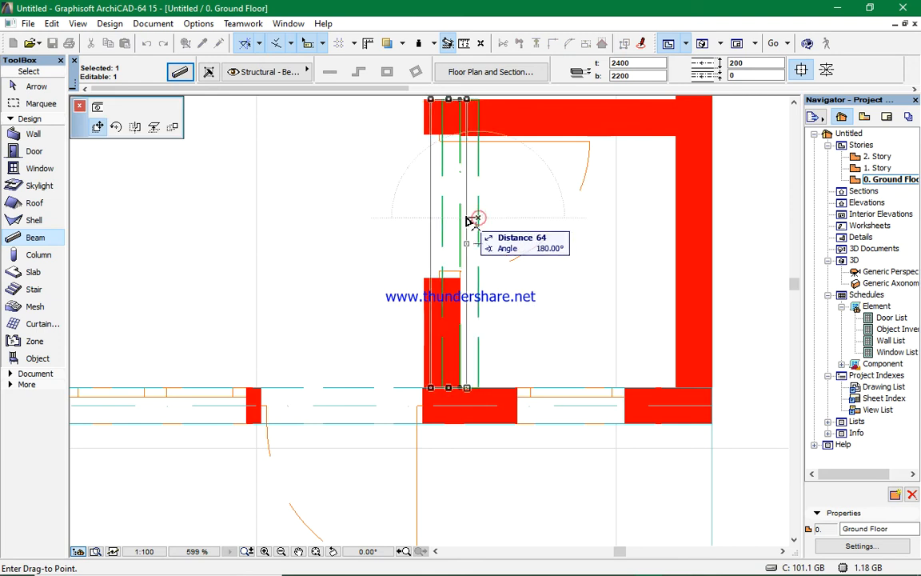
pyautogui.click(460, 216)
pyautogui.click(513, 215)
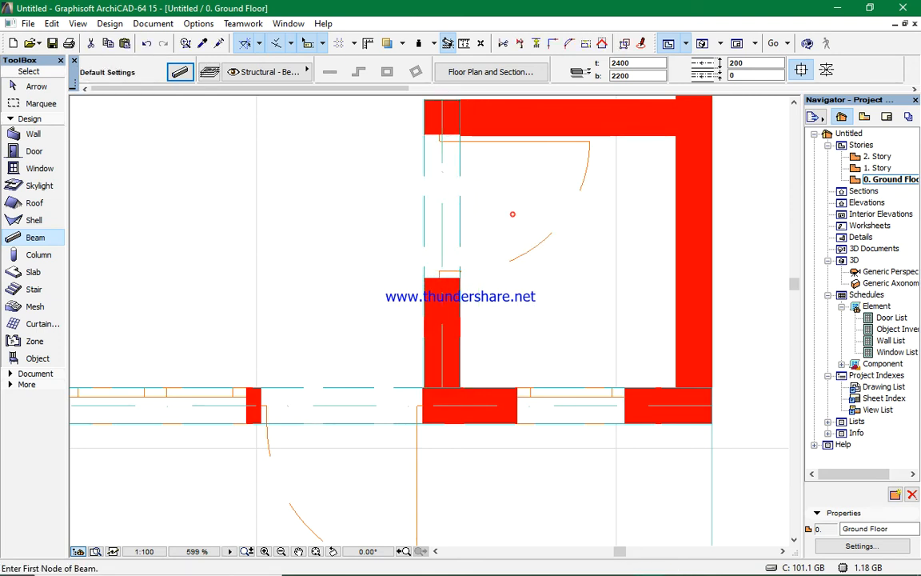
# - Inspect the beams in the floor plan and the 3D view, zooming and orbiting around the enclosure
pyautogui.scroll(-5, 535, 231)
pyautogui.scroll(-2, 494, 260)
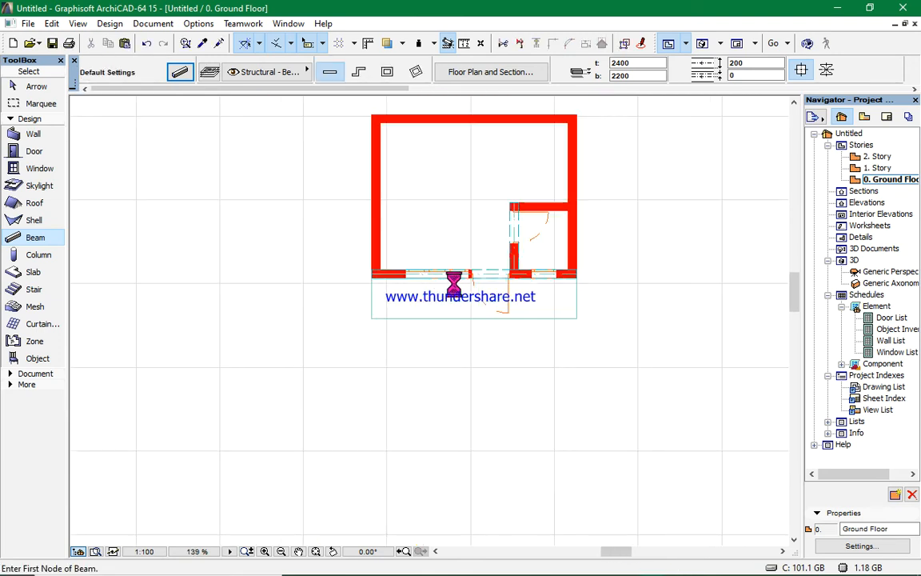
pyautogui.scroll(4, 517, 246)
pyautogui.scroll(5, 547, 216)
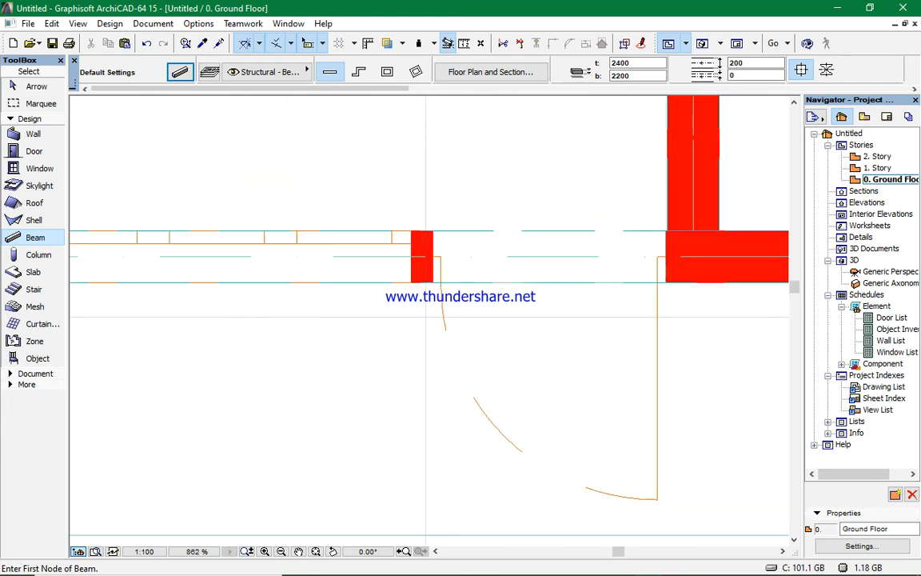
pyautogui.scroll(-8, 547, 274)
pyautogui.scroll(-4, 532, 280)
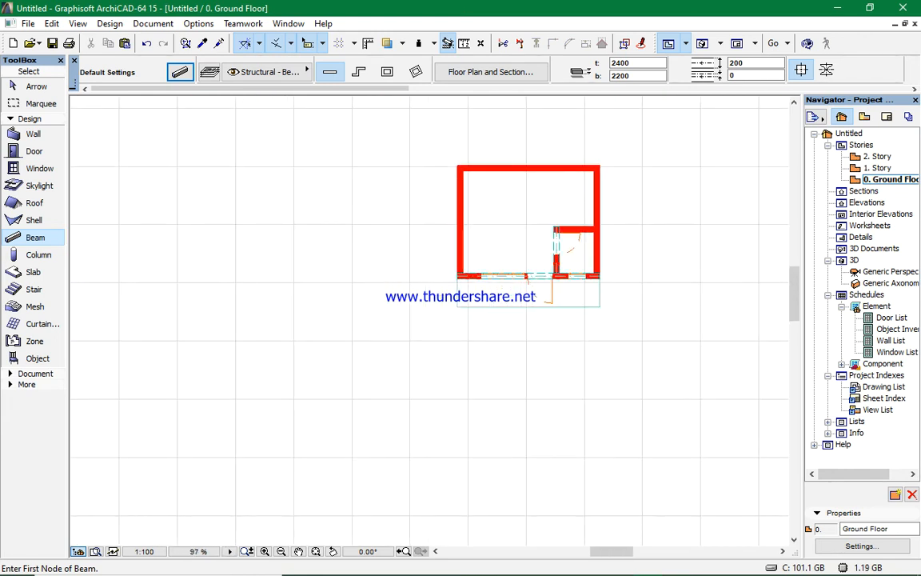
pyautogui.press('F3')
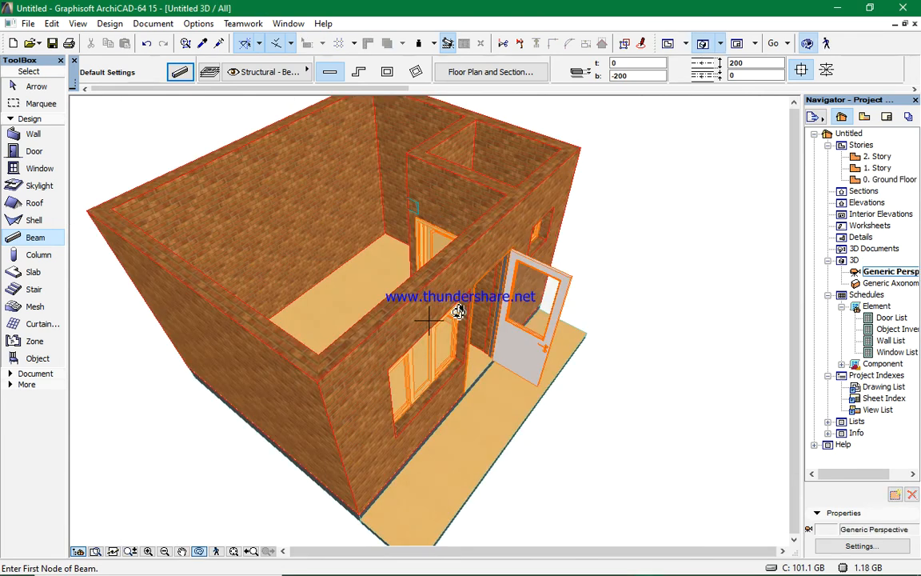
pyautogui.moveTo(438, 316); pyautogui.dragTo(450, 258)
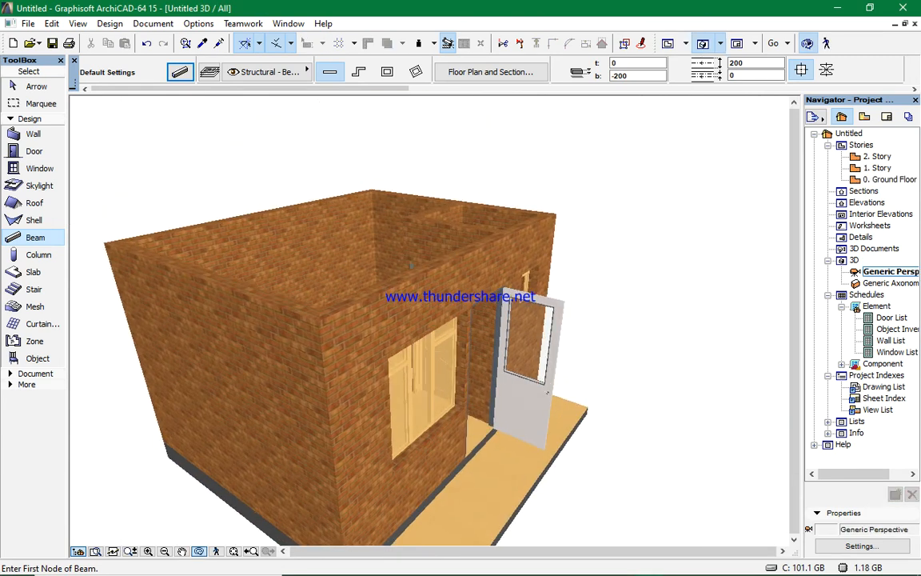
# - Orbit and zoom around the enclosure in the 3D view to examine the beams
pyautogui.scroll(5, 395, 255)
pyautogui.moveTo(485, 314); pyautogui.dragTo(484, 268)
pyautogui.scroll(-8, 421, 272)
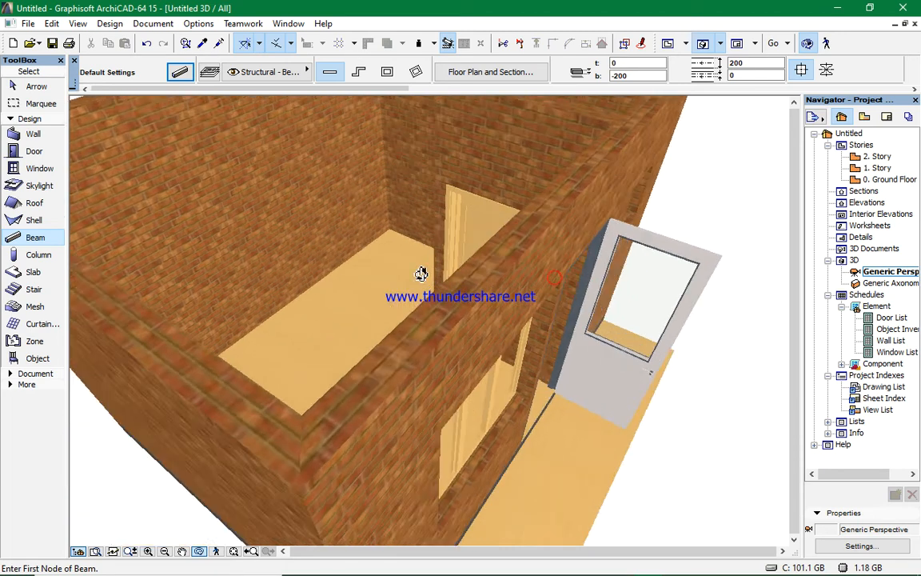
pyautogui.moveTo(636, 322); pyautogui.dragTo(500, 301)
pyautogui.scroll(-5, 499, 301)
pyautogui.moveTo(625, 381); pyautogui.dragTo(628, 379)
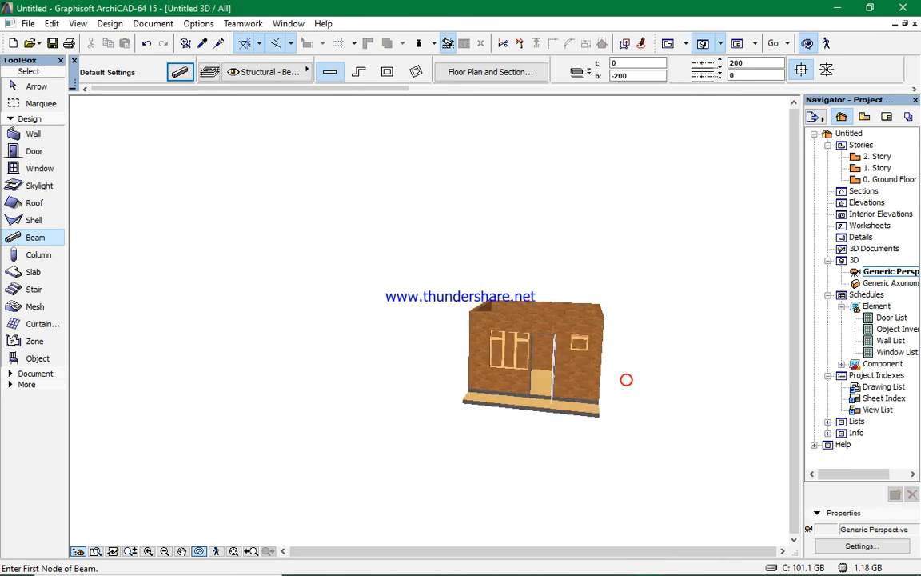
# - In the floor plan, move the front beam 0.4 at a 90° angle so it aligns with the front wall
pyautogui.click(669, 45)
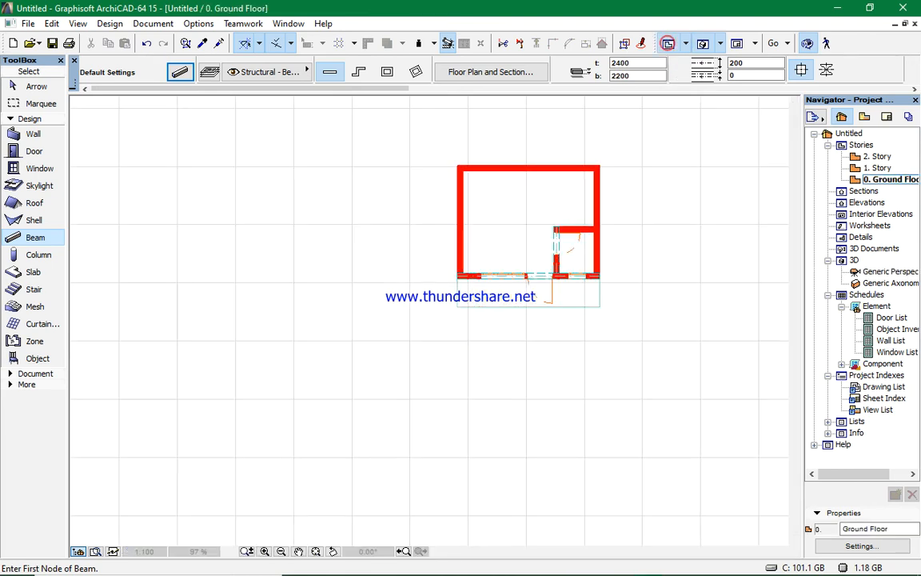
pyautogui.scroll(6, 530, 284)
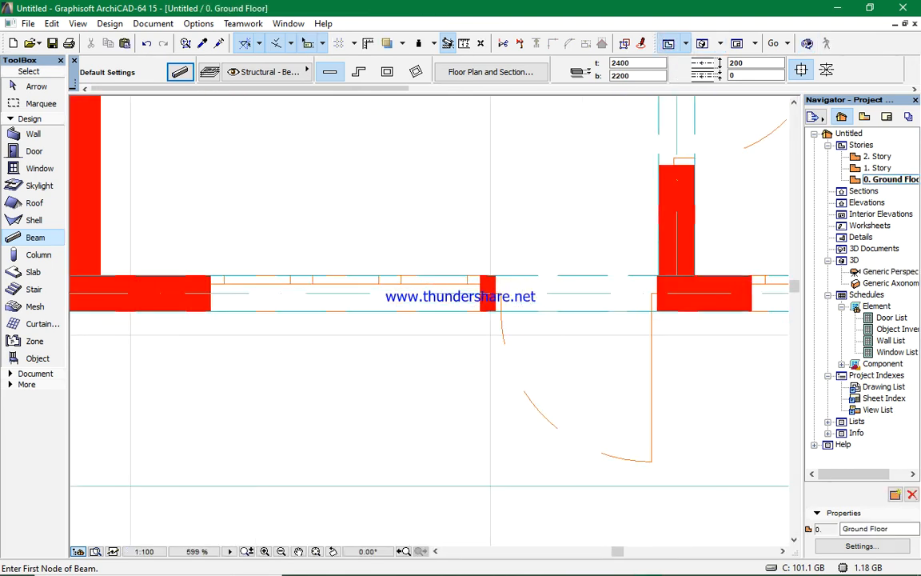
pyautogui.keyDown('shift'); pyautogui.click(568, 312); pyautogui.keyUp('shift')
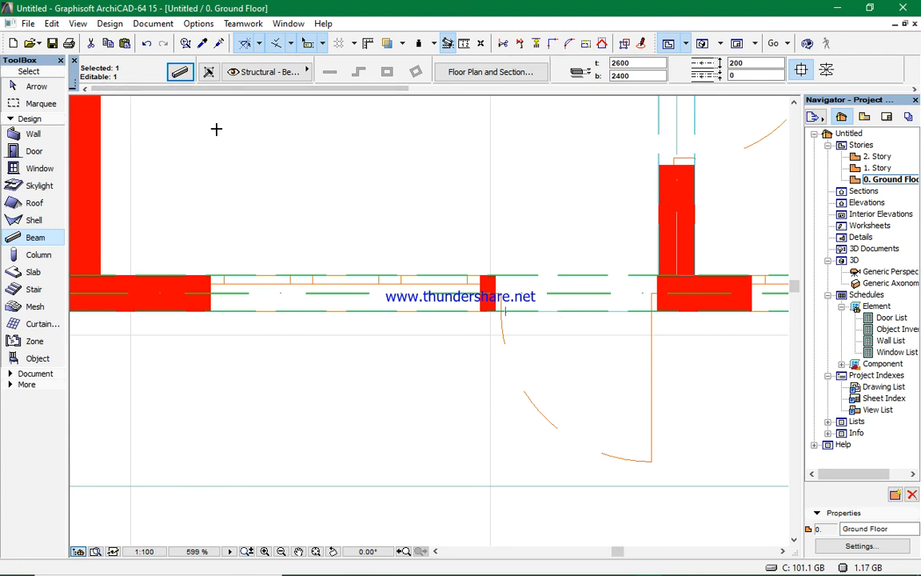
pyautogui.scroll(-1, 387, 327)
pyautogui.scroll(3, 158, 323)
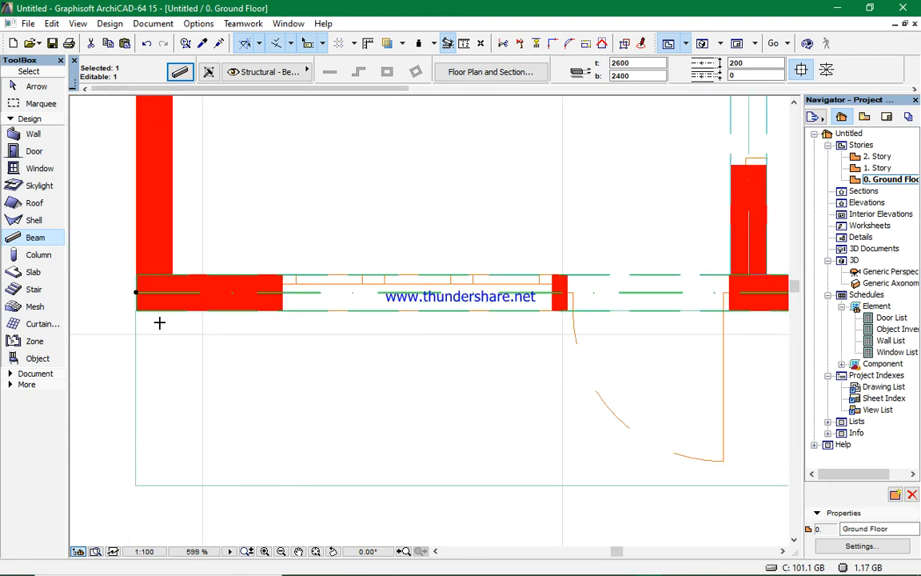
pyautogui.click(183, 297)
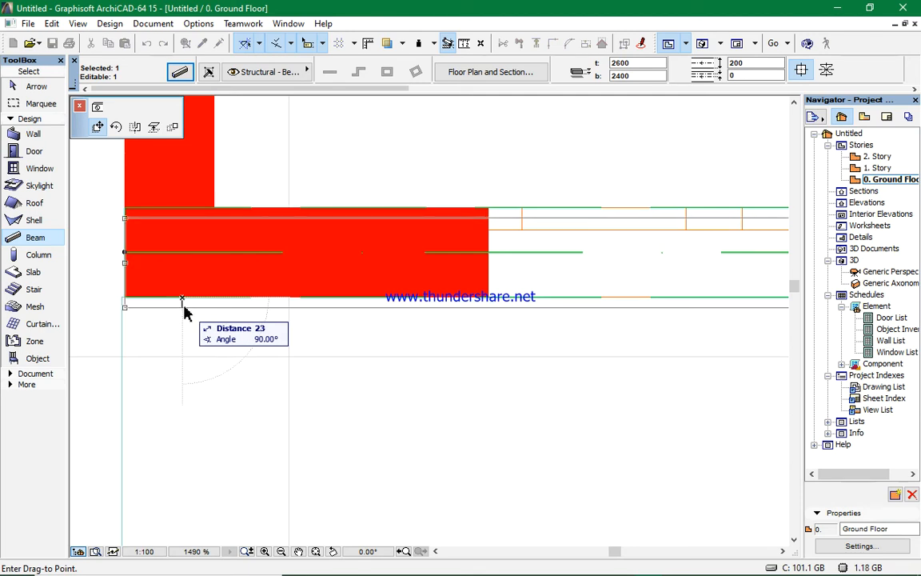
pyautogui.press('Tab')
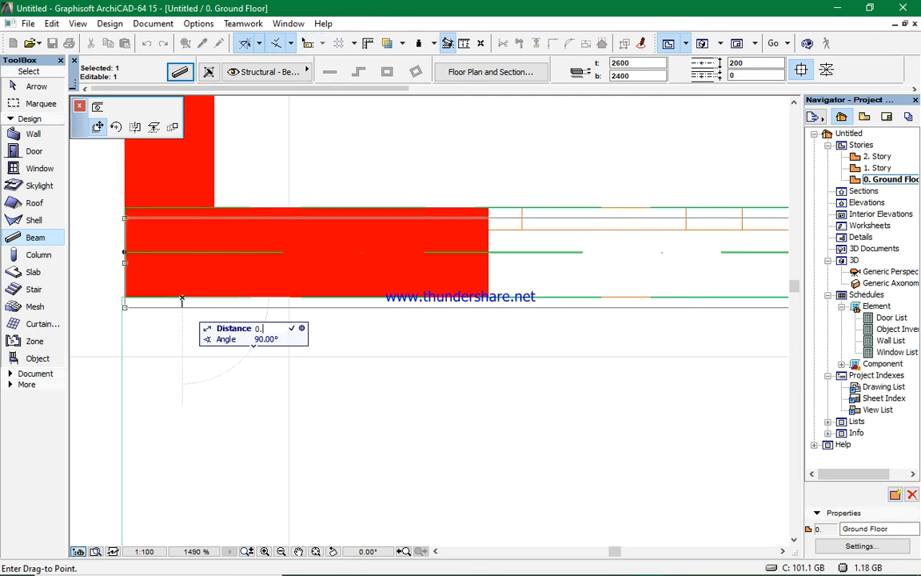
pyautogui.write('0.4')
pyautogui.press('Return')
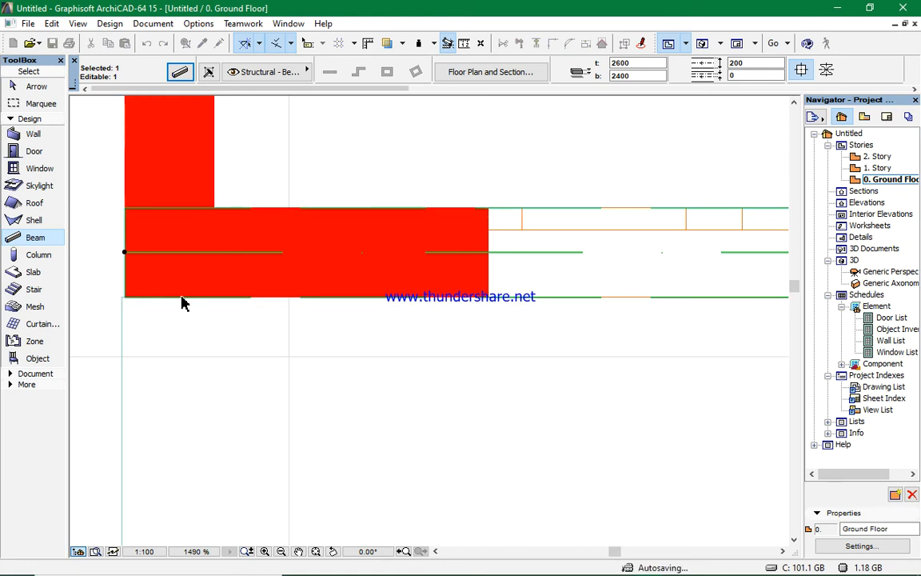
pyautogui.press('Escape')
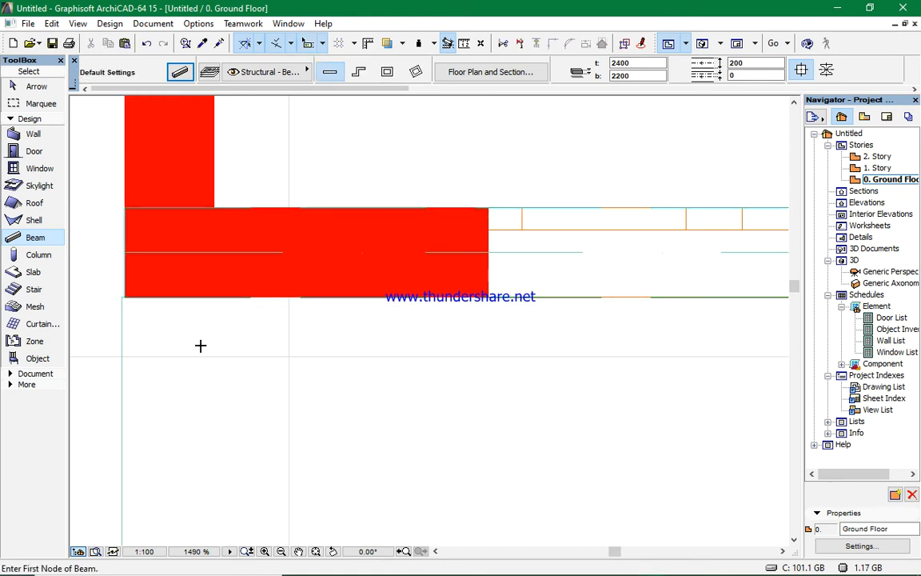
# - Inspect the repositioned front beam in the 3D view, zooming and orbiting around the enclosure
pyautogui.press('F3')
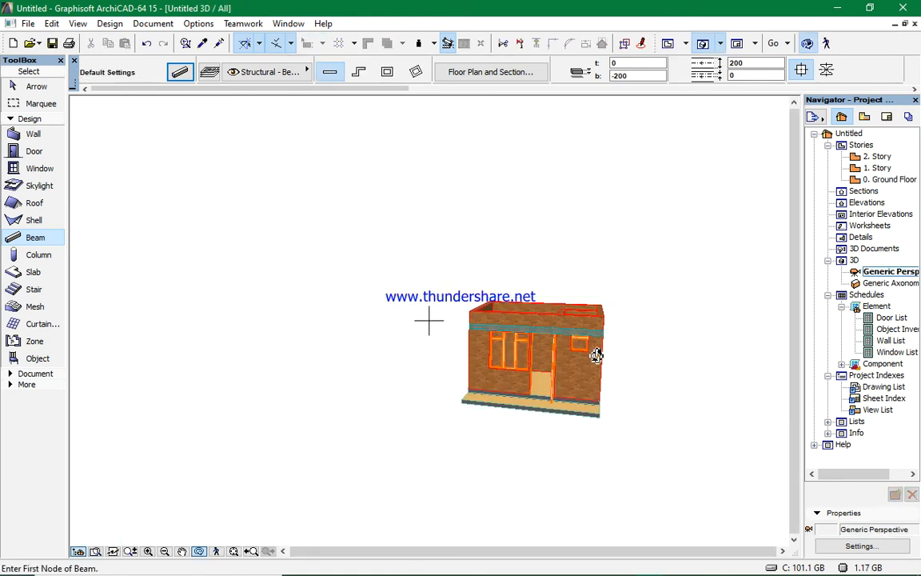
pyautogui.scroll(5, 598, 350)
pyautogui.moveTo(497, 358); pyautogui.dragTo(550, 381)
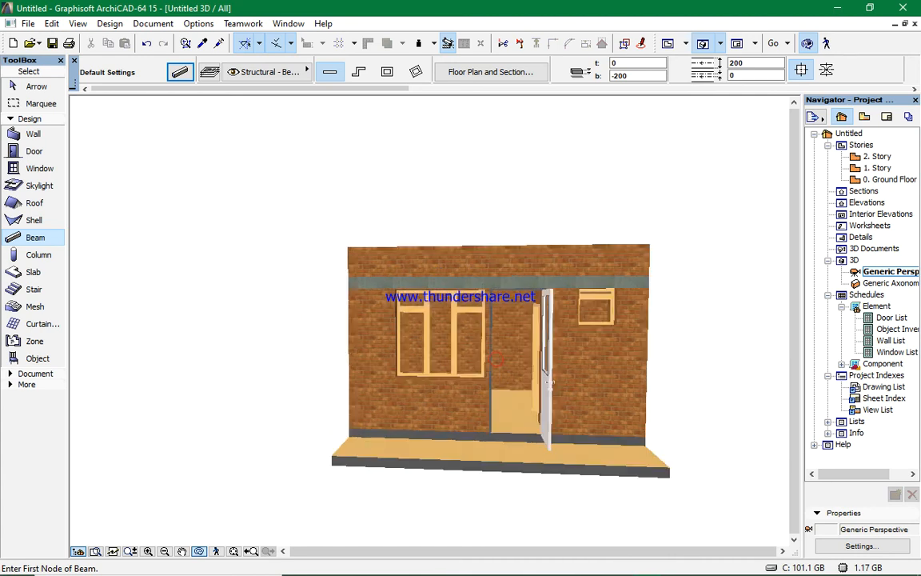
pyautogui.scroll(5, 487, 280)
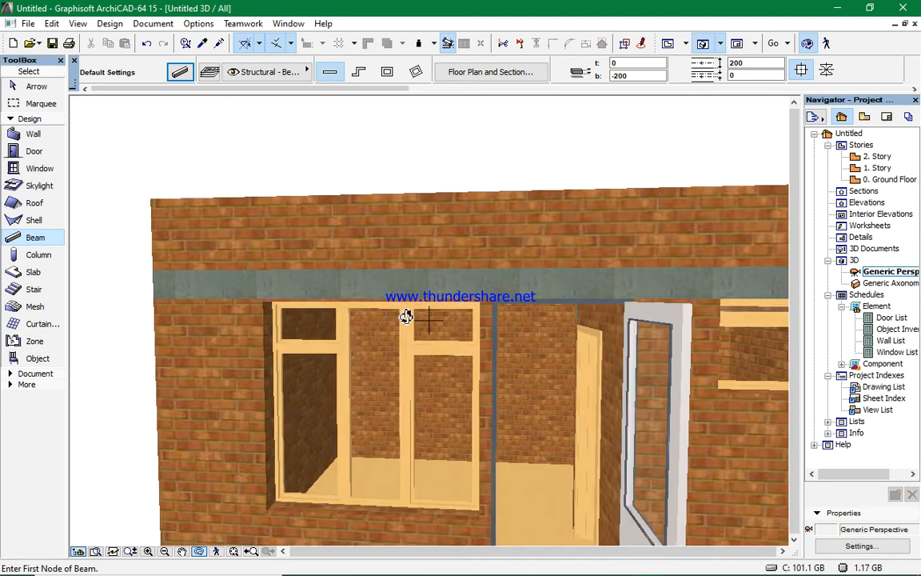
pyautogui.moveTo(406, 316); pyautogui.dragTo(465, 333)
pyautogui.scroll(-8, 479, 342)
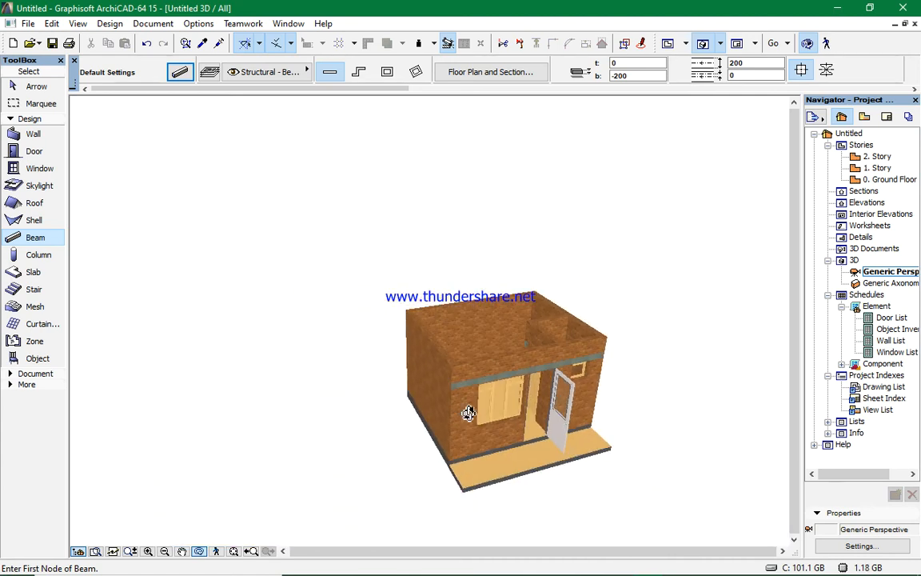
pyautogui.moveTo(469, 397); pyautogui.dragTo(499, 390)
pyautogui.scroll(3, 432, 382)
pyautogui.scroll(6, 536, 399)
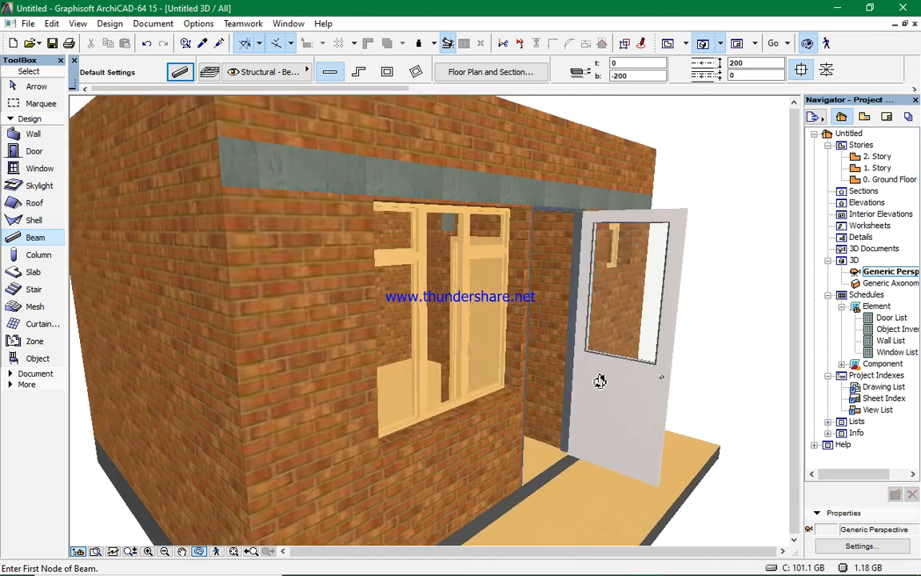
pyautogui.scroll(-5, 605, 376)
pyautogui.moveTo(654, 372); pyautogui.dragTo(518, 385)
pyautogui.scroll(-4, 552, 385)
pyautogui.moveTo(688, 366); pyautogui.dragTo(613, 298)
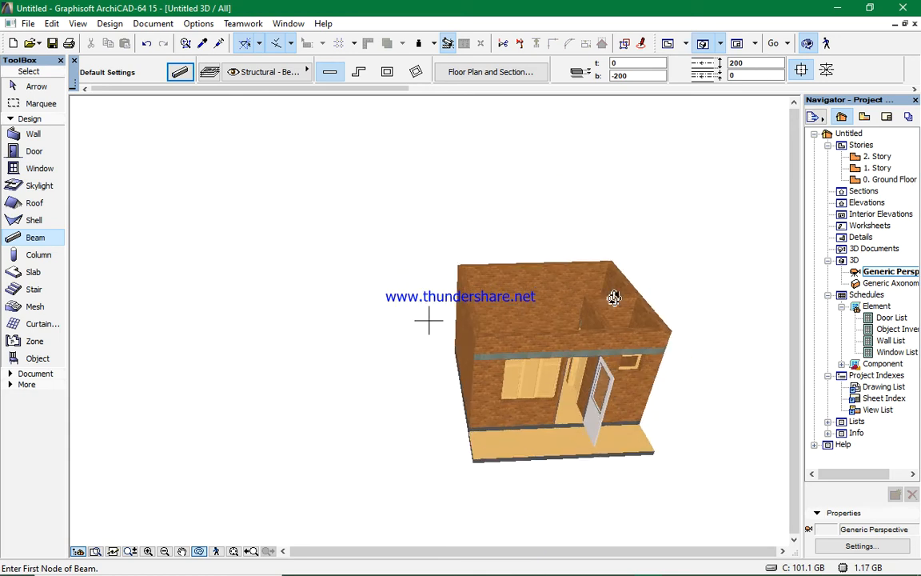
# - Change all surface materials of the front beam to Mtl-Gold
pyautogui.click(668, 43)
pyautogui.scroll(-4, 483, 302)
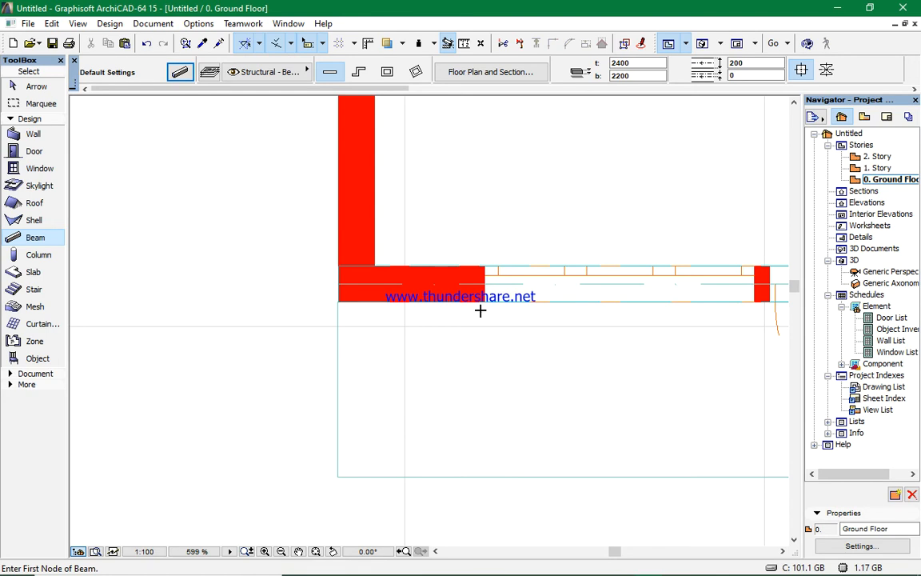
pyautogui.keyDown('shift'); pyautogui.click(538, 305); pyautogui.keyUp('shift')
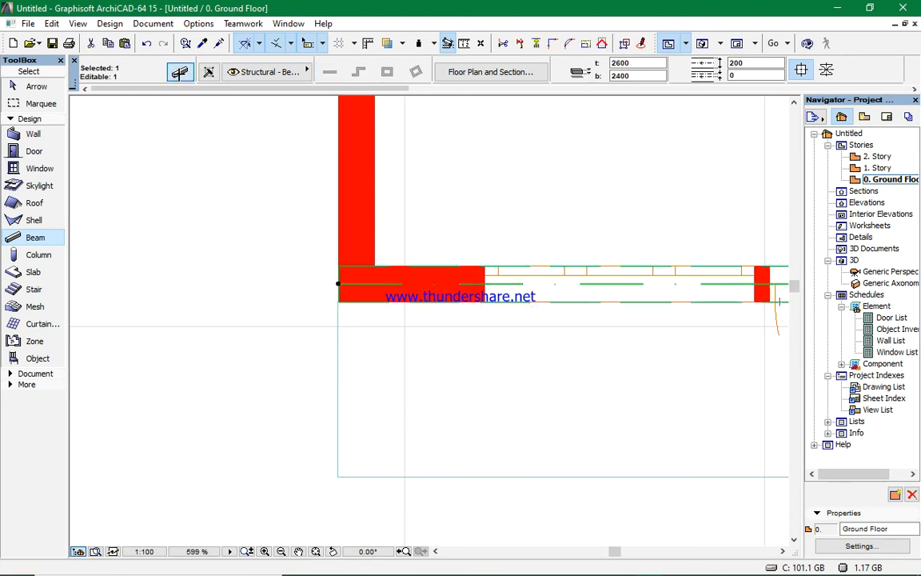
pyautogui.click(179, 71)
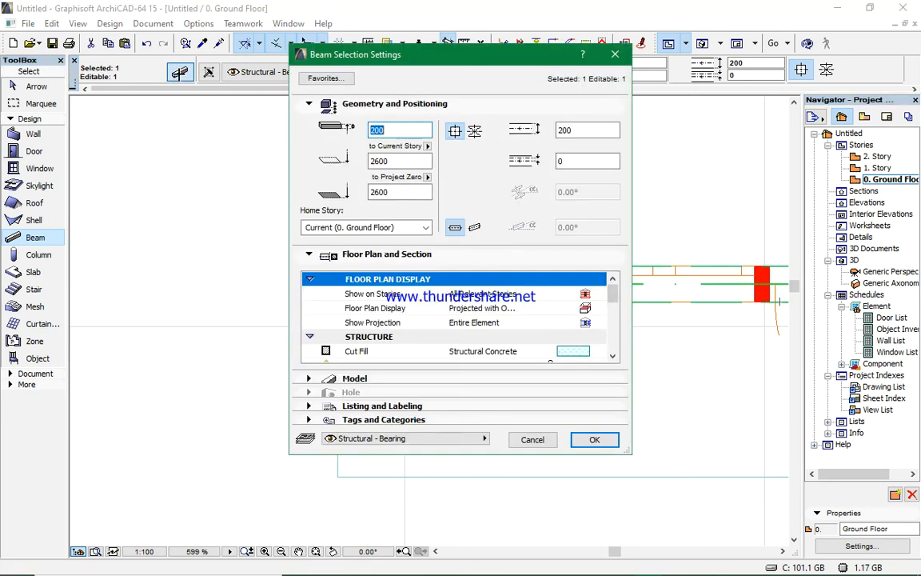
pyautogui.click(371, 381)
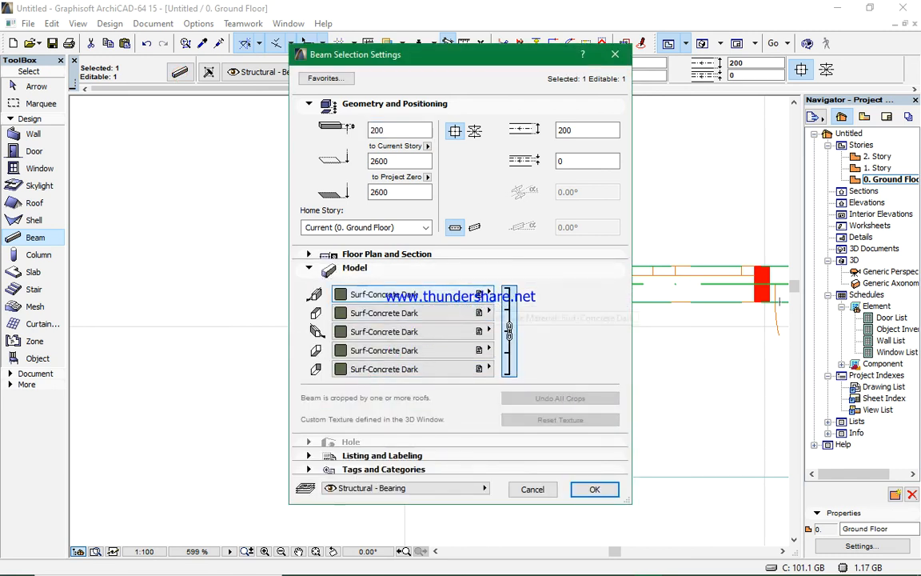
pyautogui.click(490, 294)
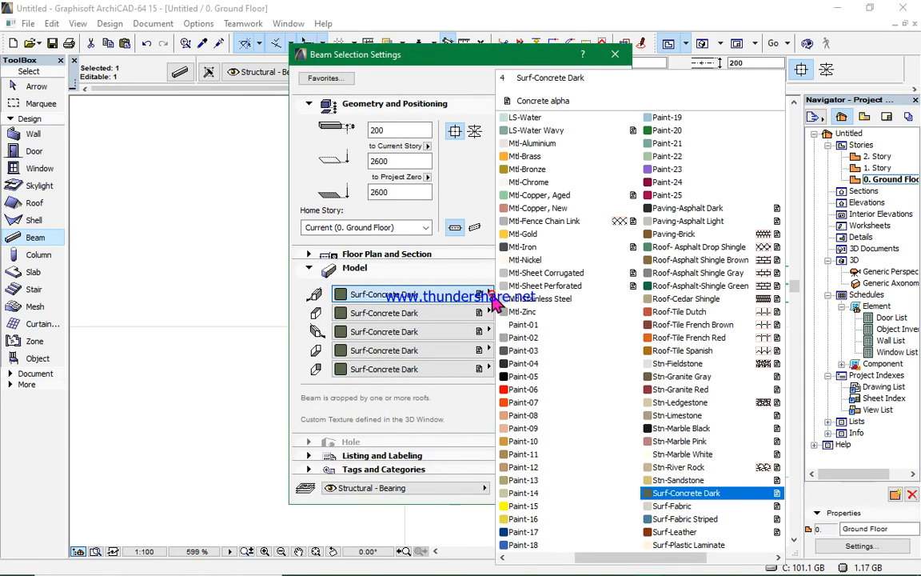
pyautogui.click(473, 234)
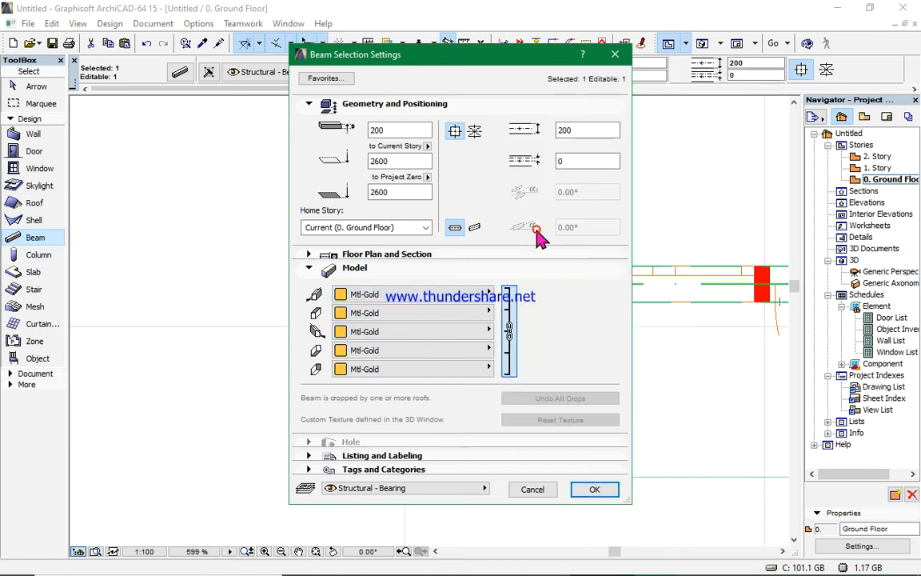
pyautogui.click(582, 490)
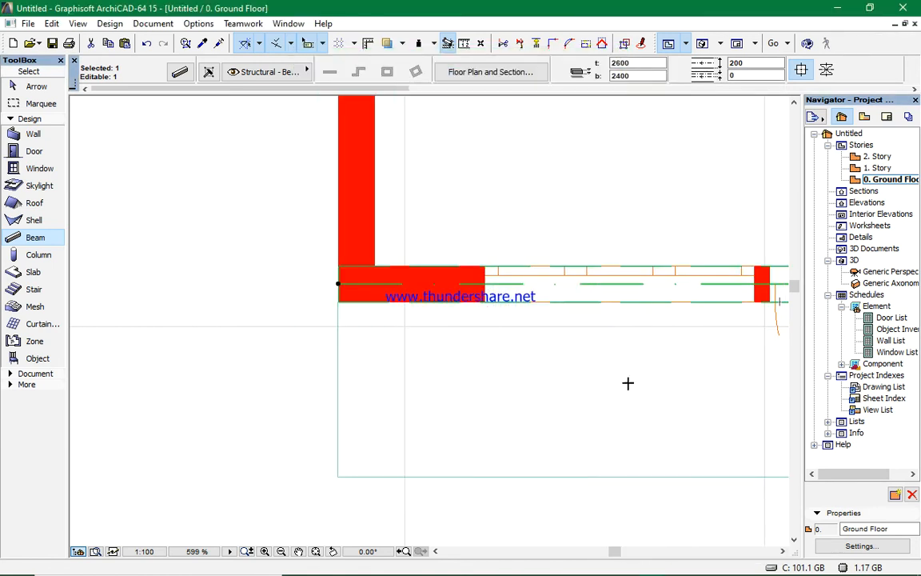
pyautogui.click(627, 382)
# - Orbit and zoom around the enclosure in the 3D view to examine the gold front beam
pyautogui.click(704, 44)
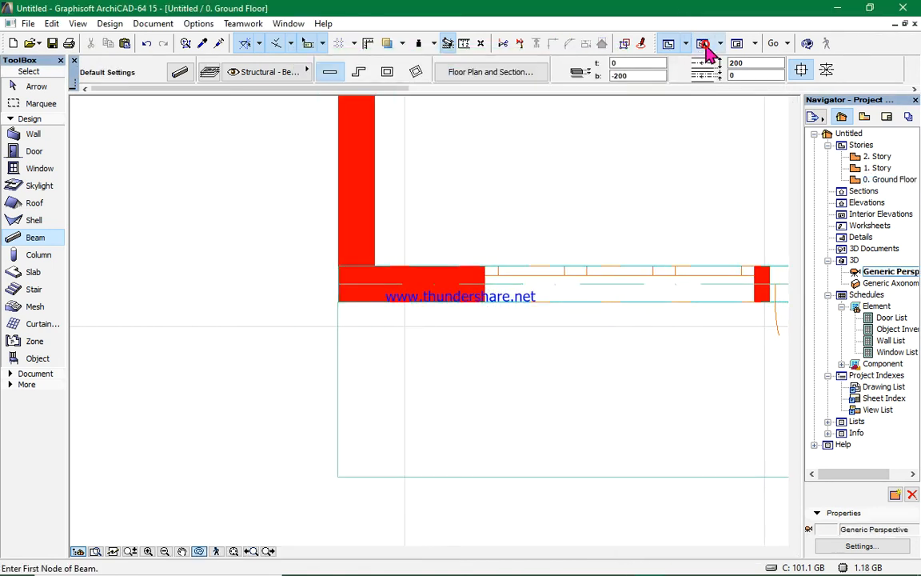
pyautogui.moveTo(648, 405); pyautogui.dragTo(641, 428)
pyautogui.scroll(3, 644, 423)
pyautogui.moveTo(562, 411); pyautogui.dragTo(658, 406)
pyautogui.moveTo(413, 434); pyautogui.dragTo(372, 385)
pyautogui.scroll(-3, 372, 385)
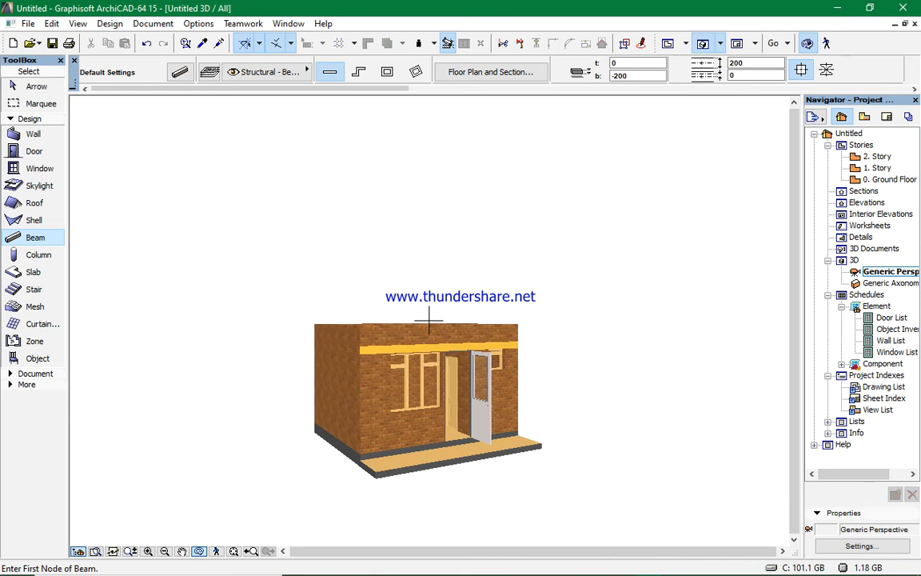
pyautogui.moveTo(364, 340); pyautogui.dragTo(339, 374)
pyautogui.moveTo(534, 405); pyautogui.dragTo(390, 406)
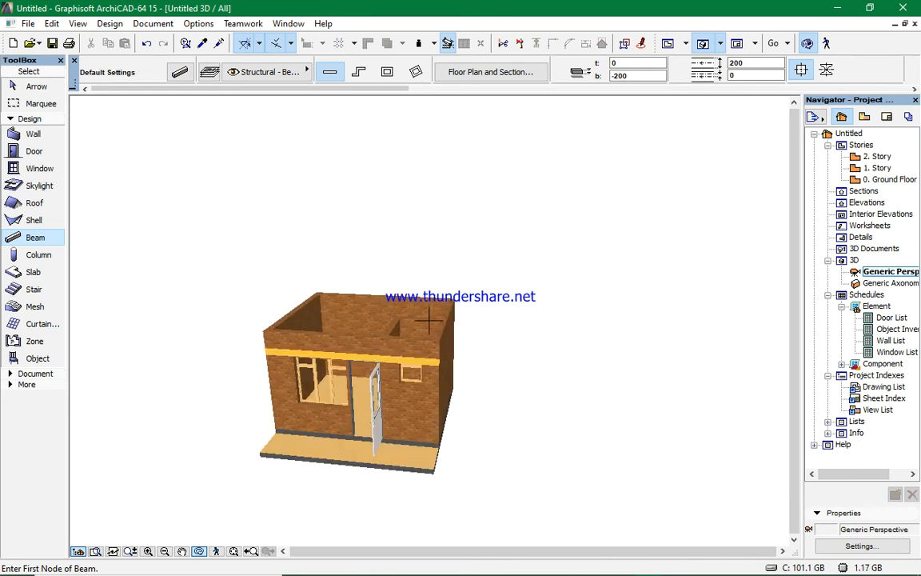
pyautogui.moveTo(385, 288); pyautogui.dragTo(479, 276)
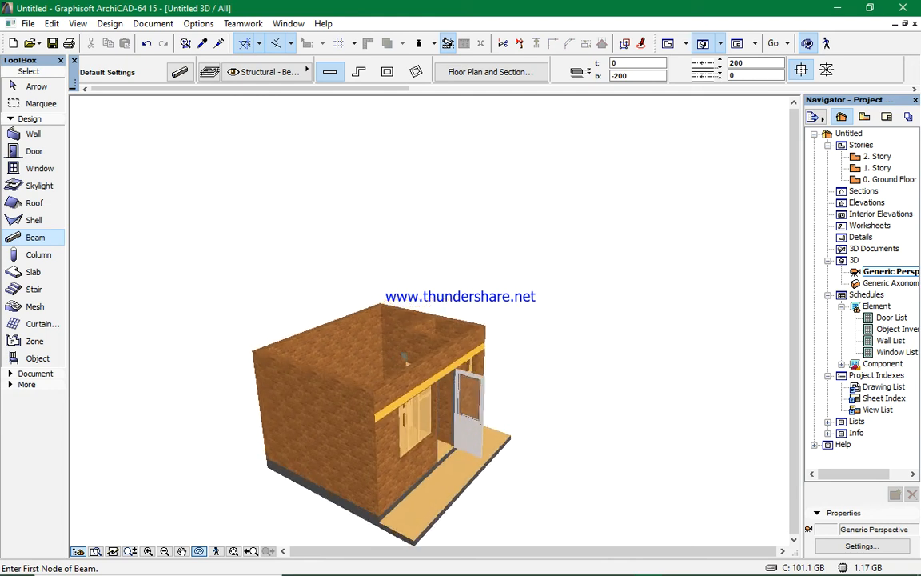
# - Switch to the ground floor plan and pick the Roof tool in single-plane geometry mode
pyautogui.click(668, 43)
pyautogui.scroll(-6, 504, 335)
pyautogui.scroll(6, 506, 338)
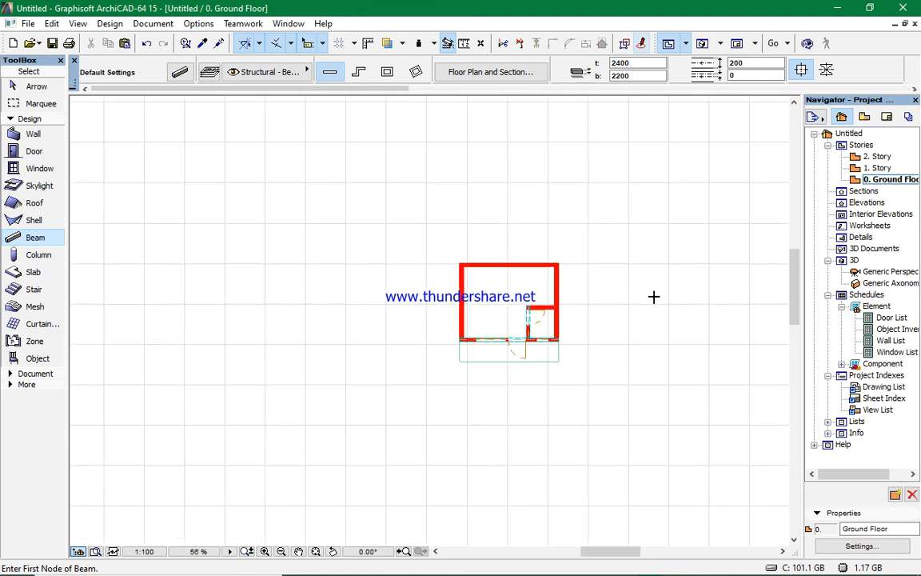
pyautogui.scroll(-2, 445, 324)
pyautogui.scroll(4, 578, 309)
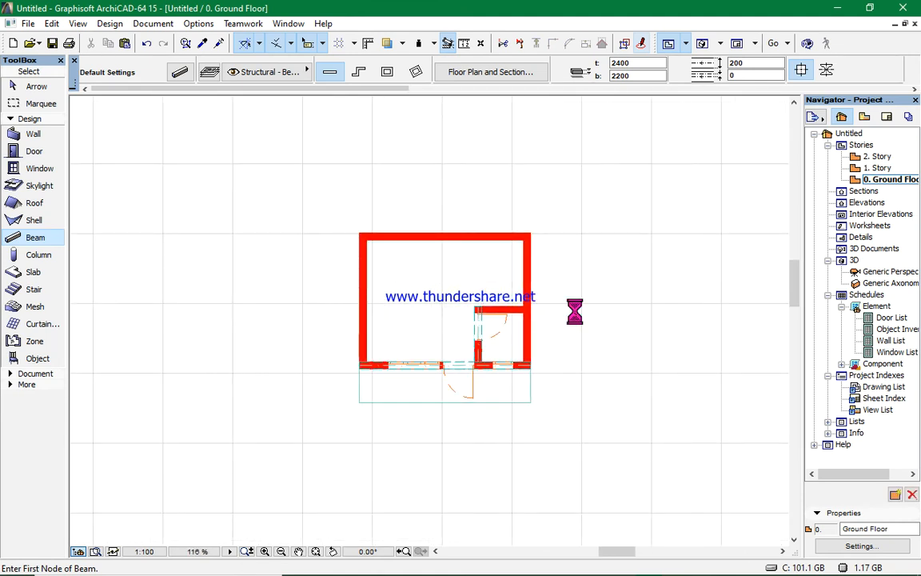
pyautogui.scroll(-3, 314, 310)
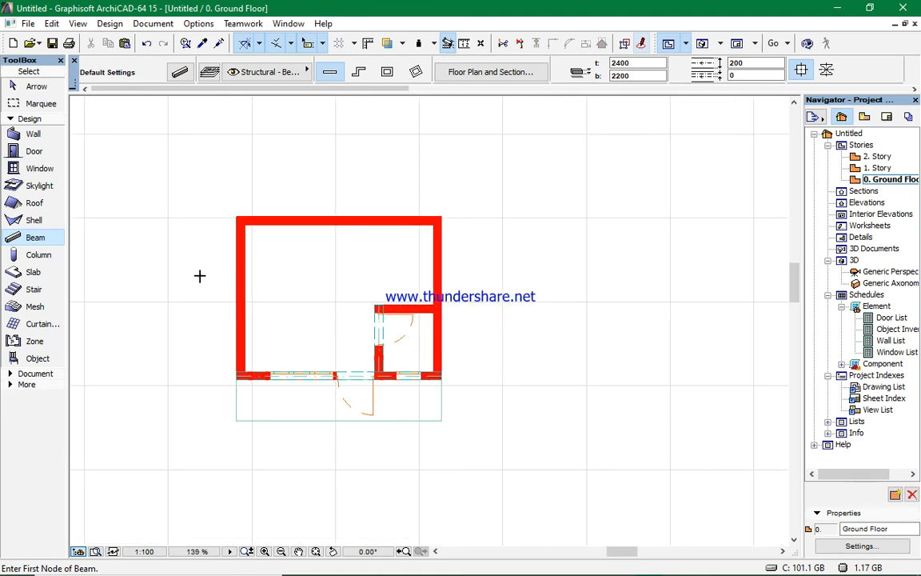
pyautogui.click(17, 186)
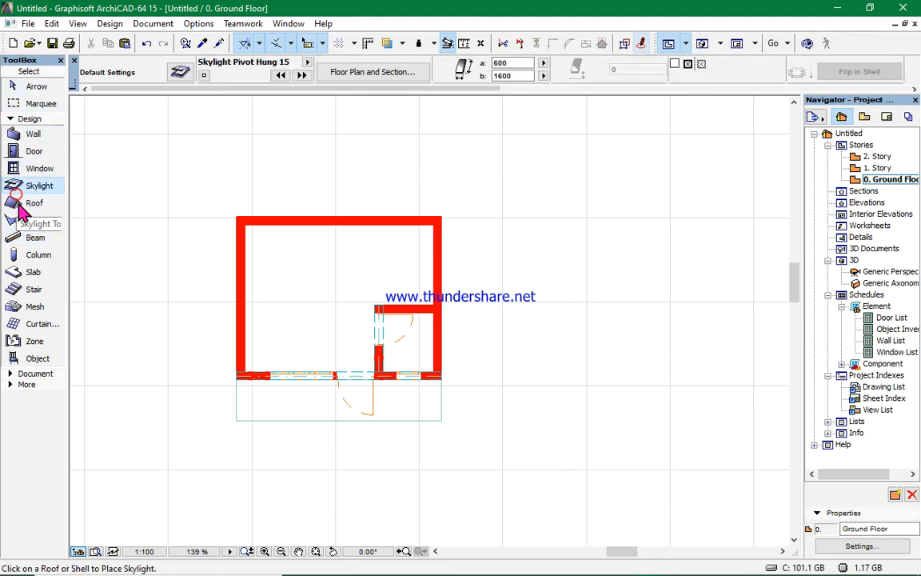
pyautogui.click(18, 203)
pyautogui.doubleClick(17, 204)
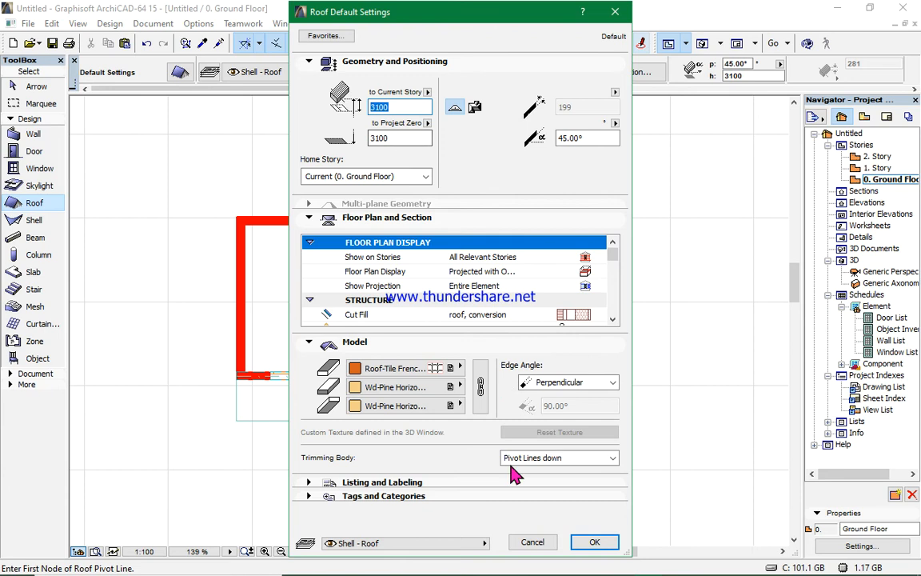
pyautogui.click(549, 543)
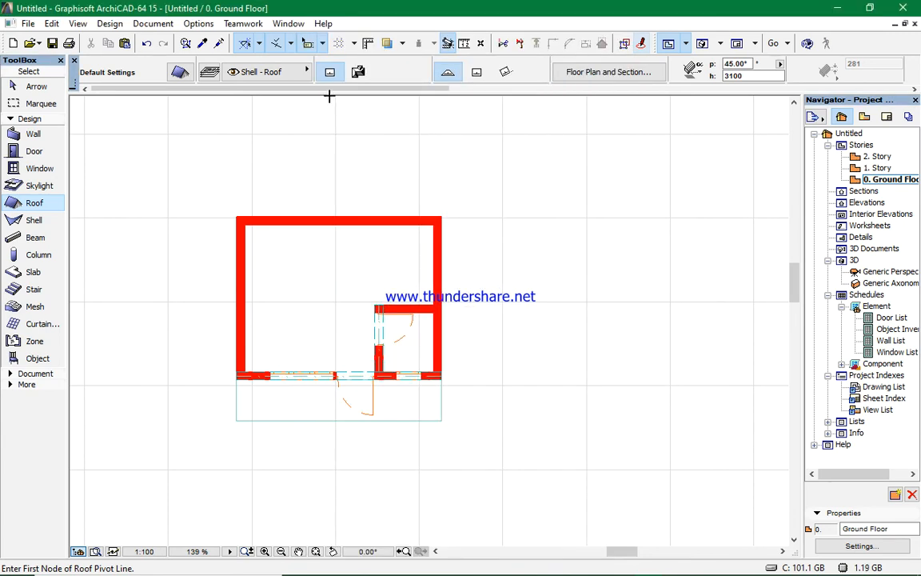
pyautogui.click(476, 73)
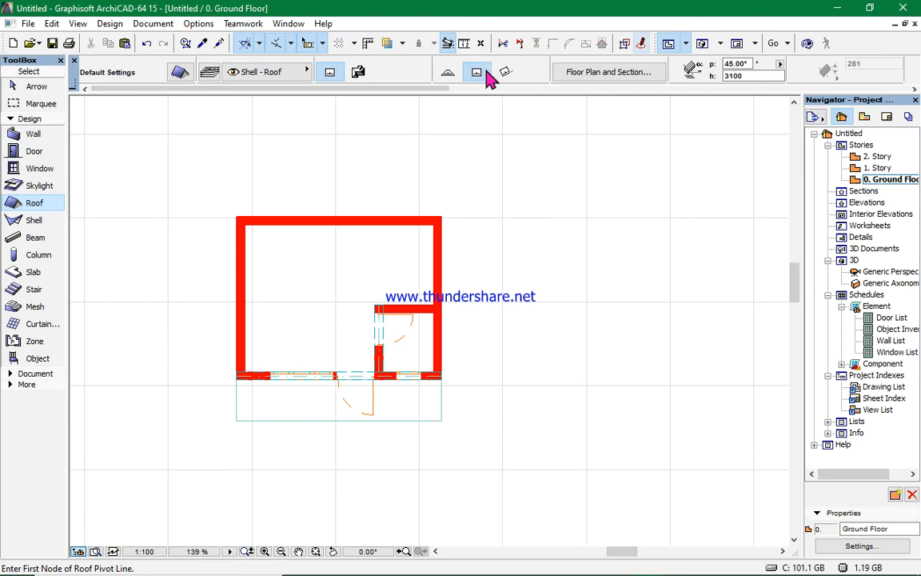
# - Set the roof defaults to a 10° pitch, with Mtl-Gold and Ceiling-Tile 30x30 as the edge and bottom surface materials
pyautogui.click(179, 74)
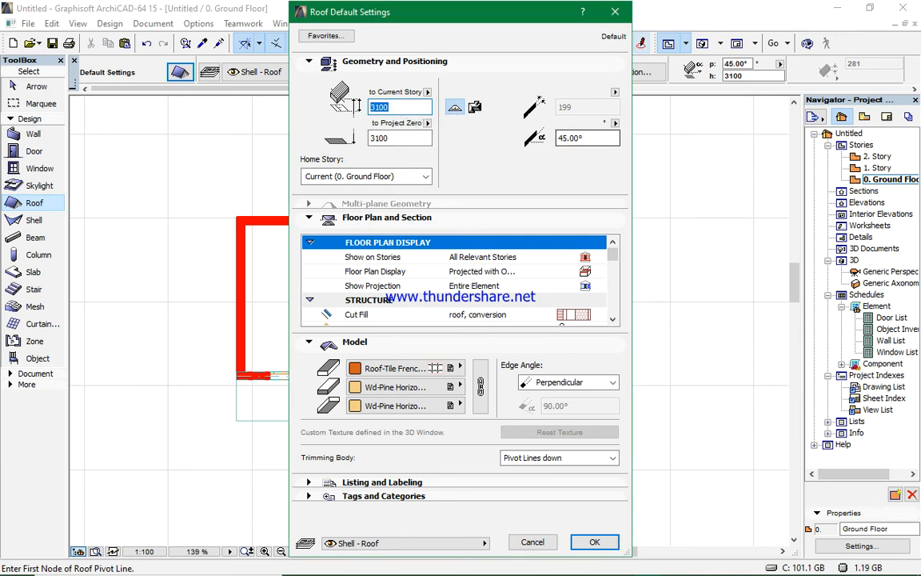
pyautogui.click(591, 139)
pyautogui.press('BackSpace')
pyautogui.press('BackSpace')
pyautogui.press('BackSpace')
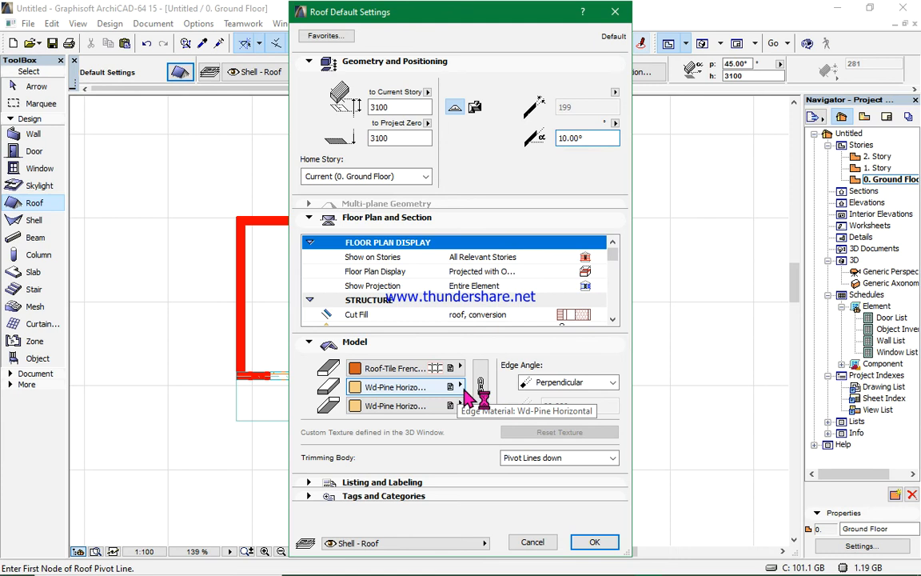
pyautogui.click(459, 389)
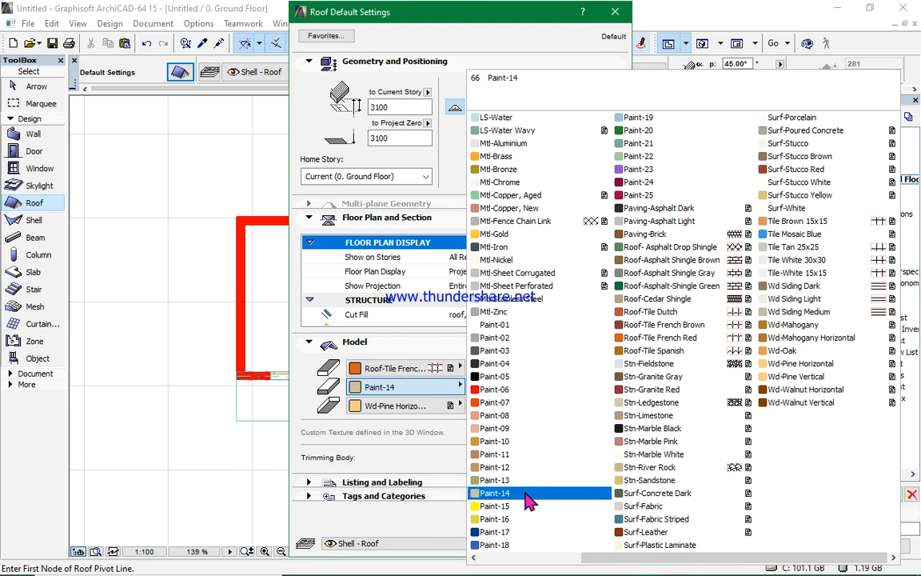
pyautogui.click(504, 234)
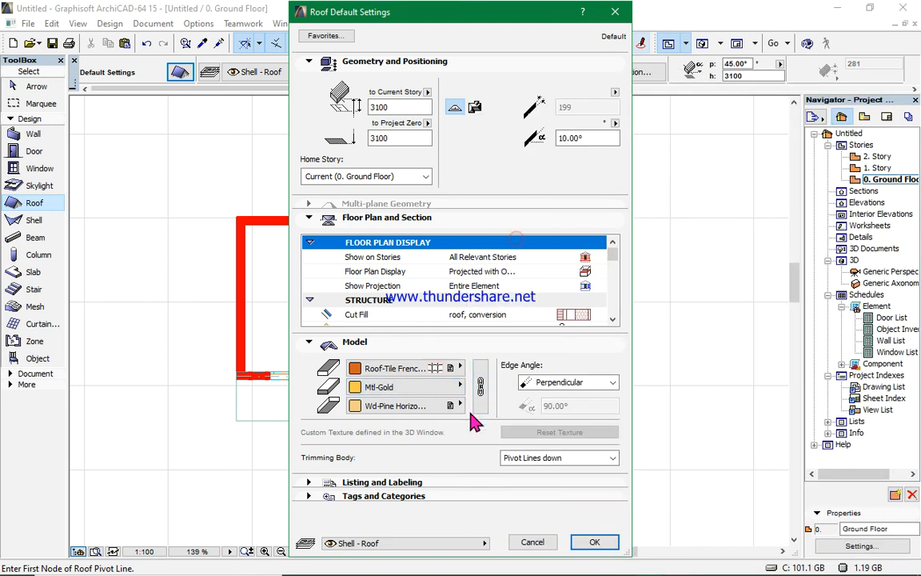
pyautogui.click(460, 405)
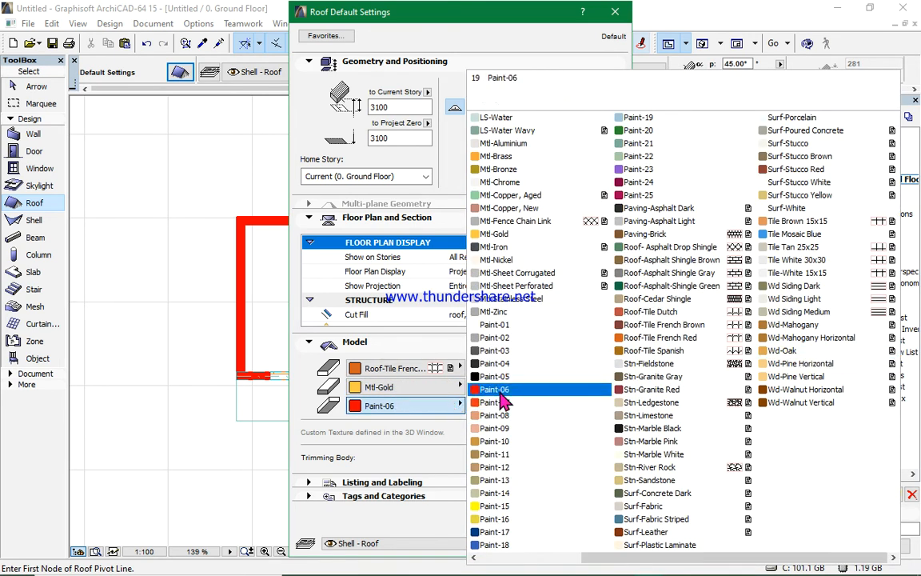
pyautogui.scroll(3, 536, 432)
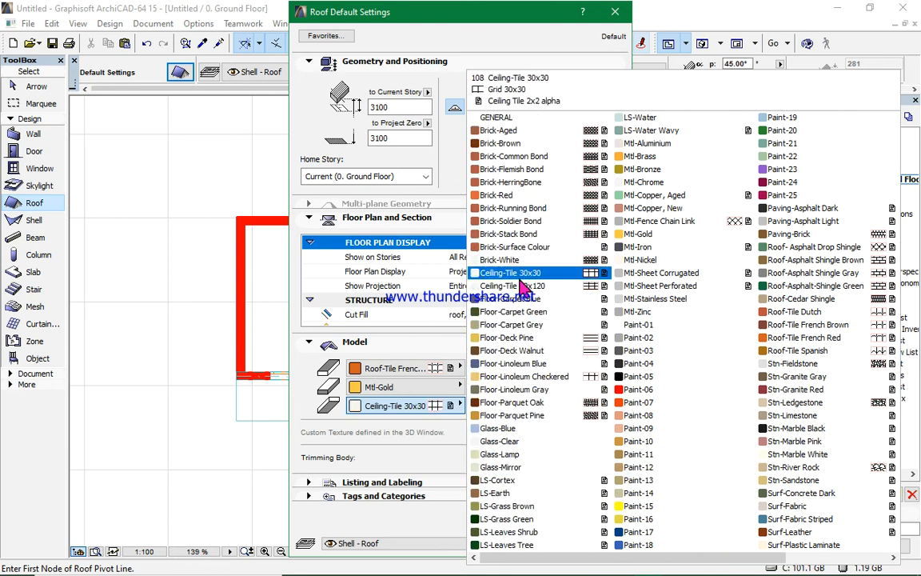
pyautogui.click(532, 264)
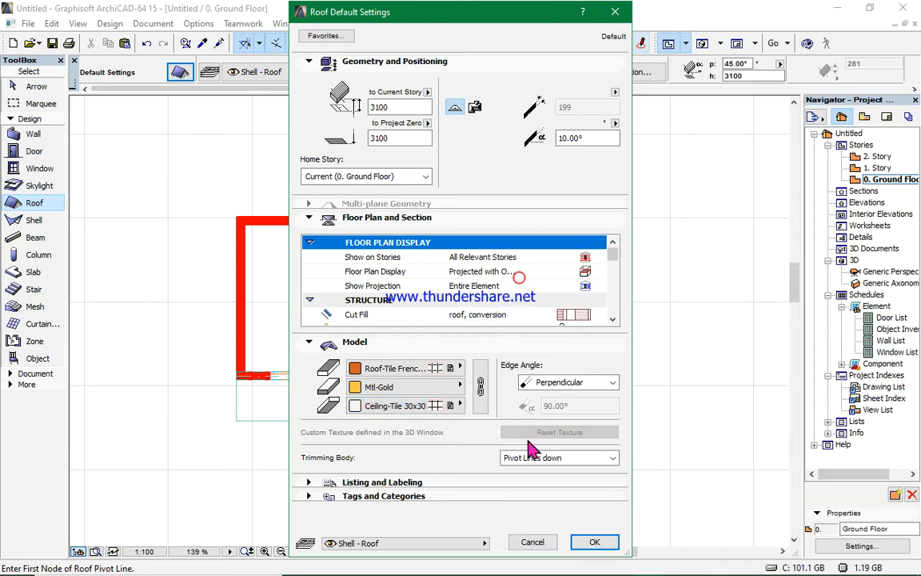
pyautogui.click(592, 542)
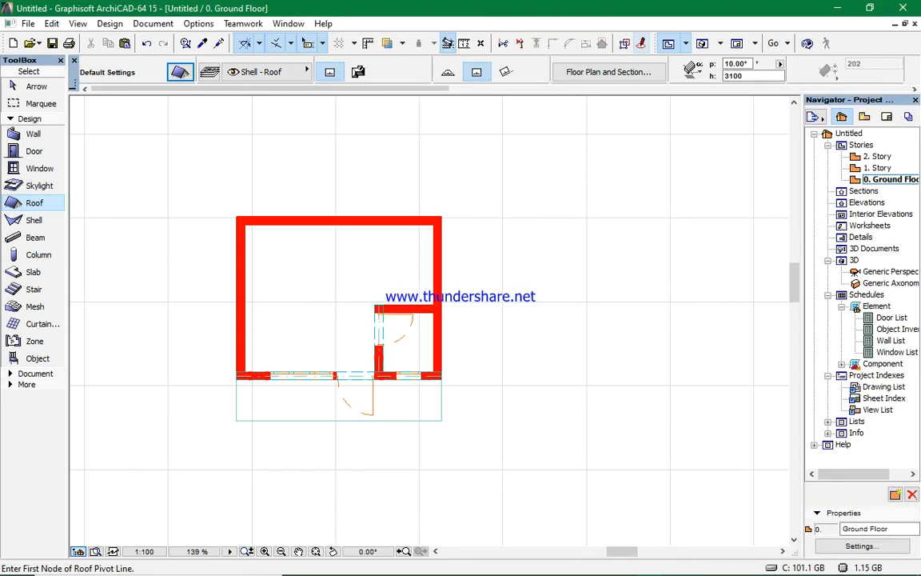
# - Draw a single-plane roof with its pivot line along the front wall, rising backward, over the enclosure about 4900 wide
pyautogui.click(236, 377)
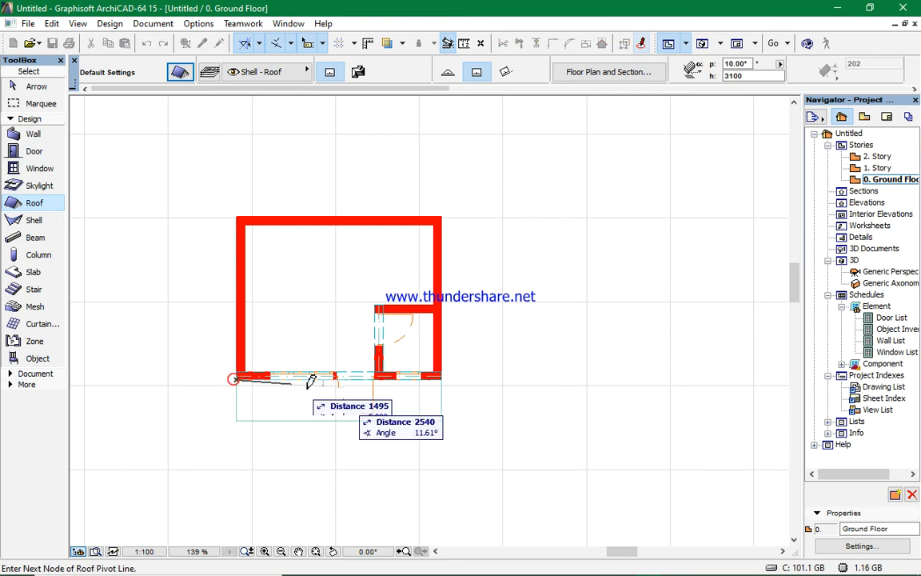
pyautogui.click(443, 377)
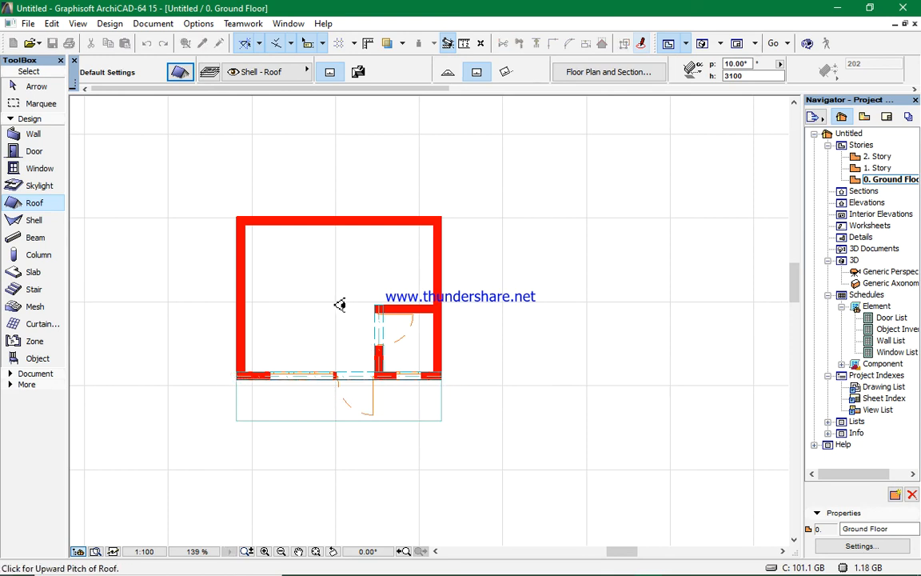
pyautogui.click(304, 270)
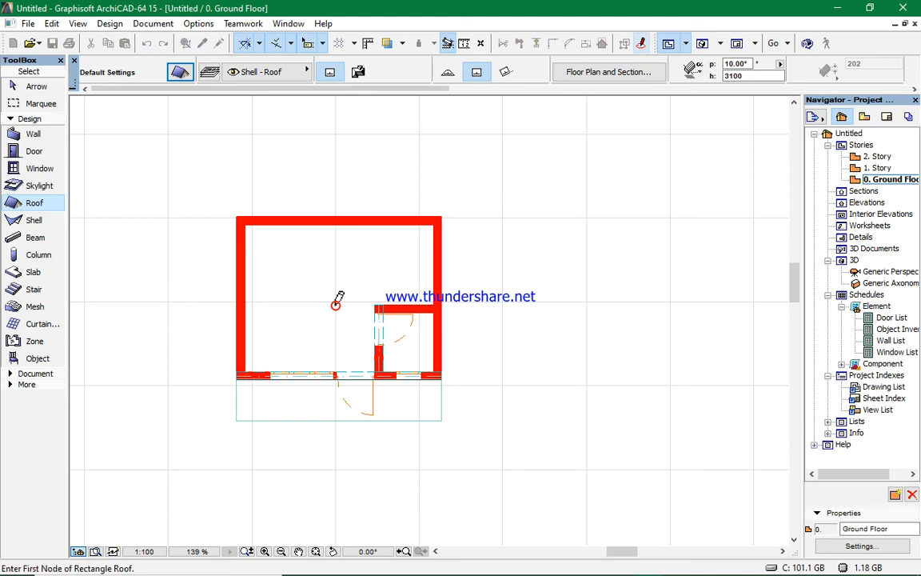
pyautogui.click(237, 379)
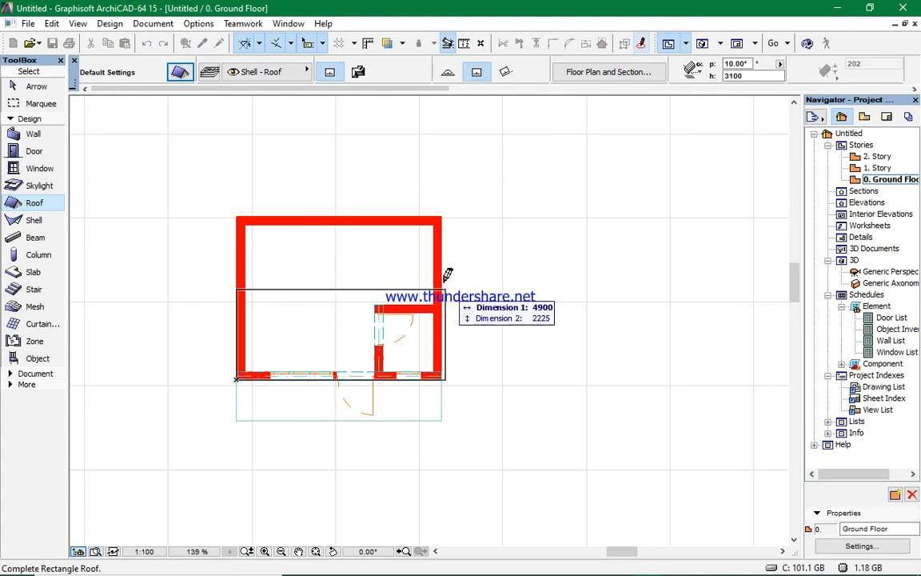
pyautogui.click(442, 216)
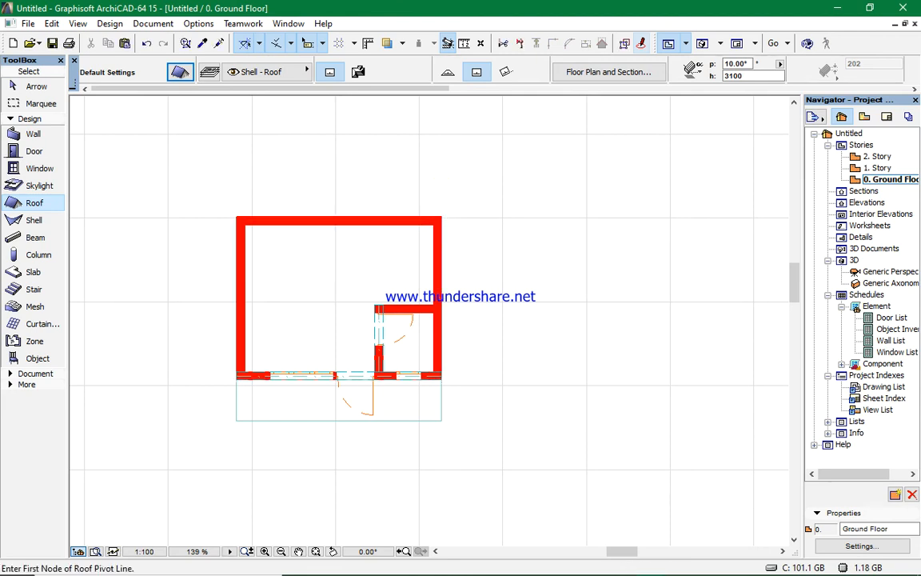
# - Switch to the 3D view and orbit and zoom around the enclosure to examine the new roof
pyautogui.click(704, 43)
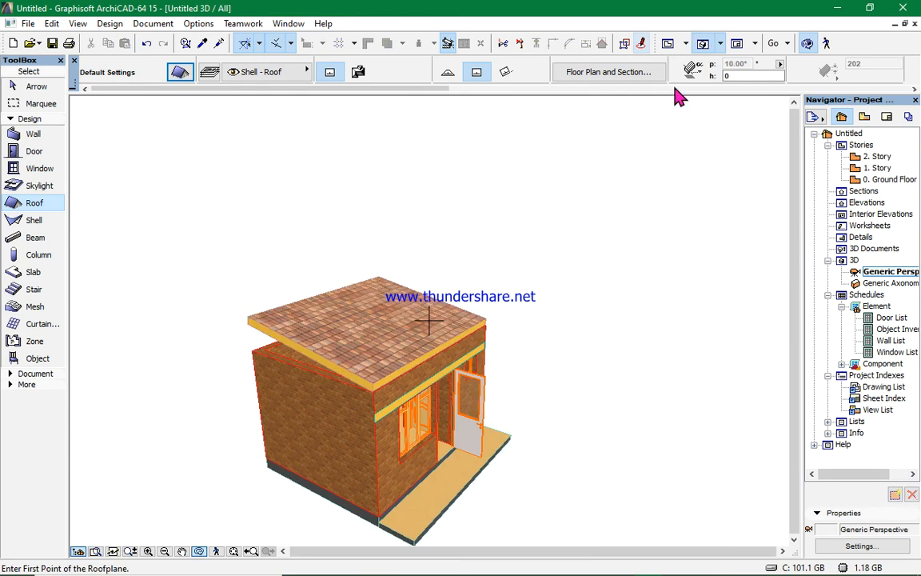
pyautogui.moveTo(339, 415); pyautogui.dragTo(445, 393)
pyautogui.moveTo(303, 399)
pyautogui.mouseDown()
pyautogui.moveTo(381, 398)
pyautogui.moveTo(547, 422)
pyautogui.moveTo(469, 444)
pyautogui.moveTo(324, 404)
pyautogui.mouseUp()
pyautogui.moveTo(565, 404)
pyautogui.mouseDown()
pyautogui.moveTo(539, 426)
pyautogui.moveTo(400, 432)
pyautogui.mouseUp()
pyautogui.moveTo(597, 436); pyautogui.dragTo(360, 422)
pyautogui.moveTo(523, 443); pyautogui.dragTo(304, 502)
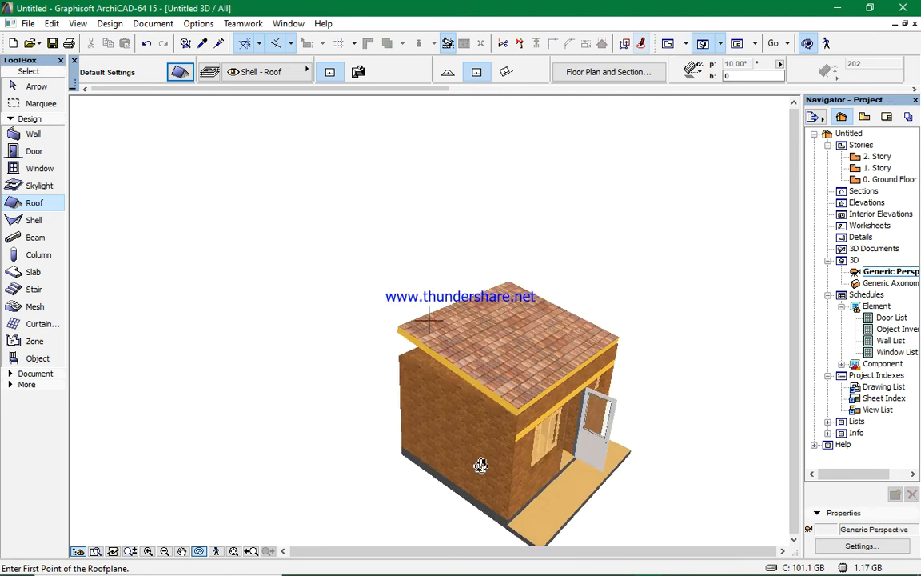
pyautogui.click(233, 552)
pyautogui.scroll(2, 373, 386)
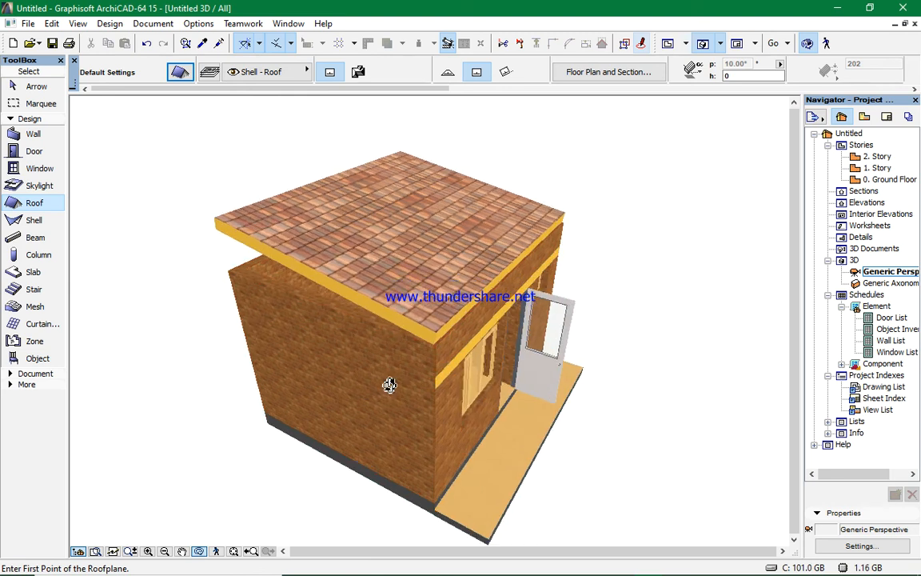
pyautogui.click(200, 552)
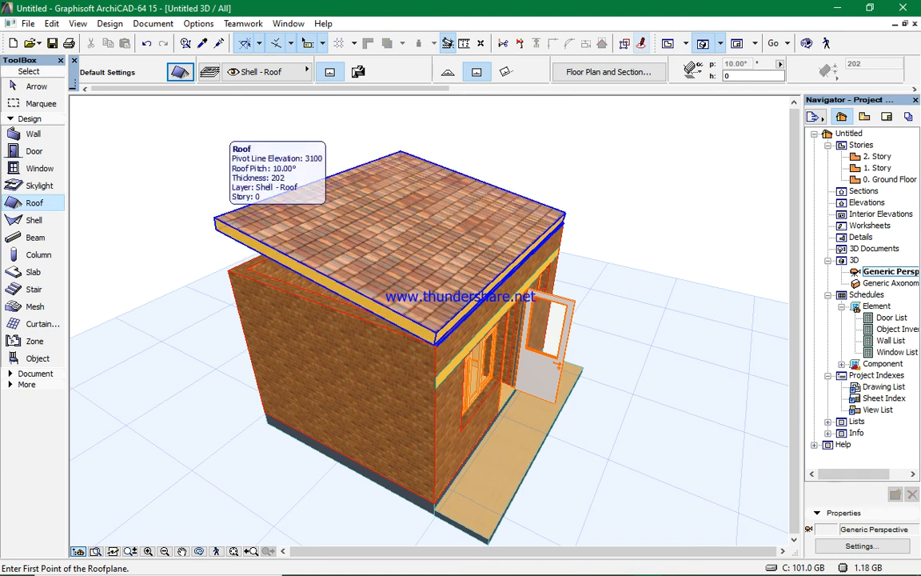
# - Select the roof and offset its front edge by 6
pyautogui.keyDown('shift'); pyautogui.click(217, 224); pyautogui.keyUp('shift')
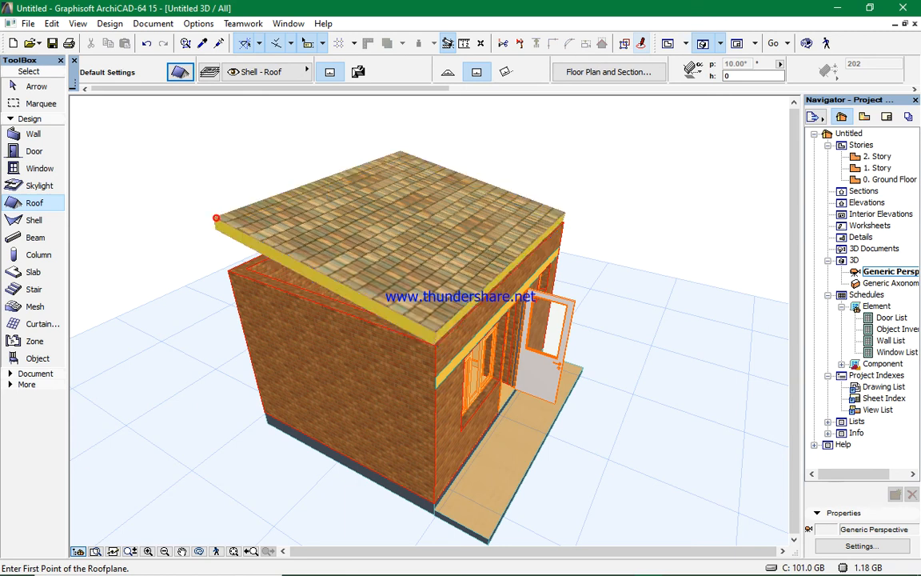
pyautogui.click(514, 270)
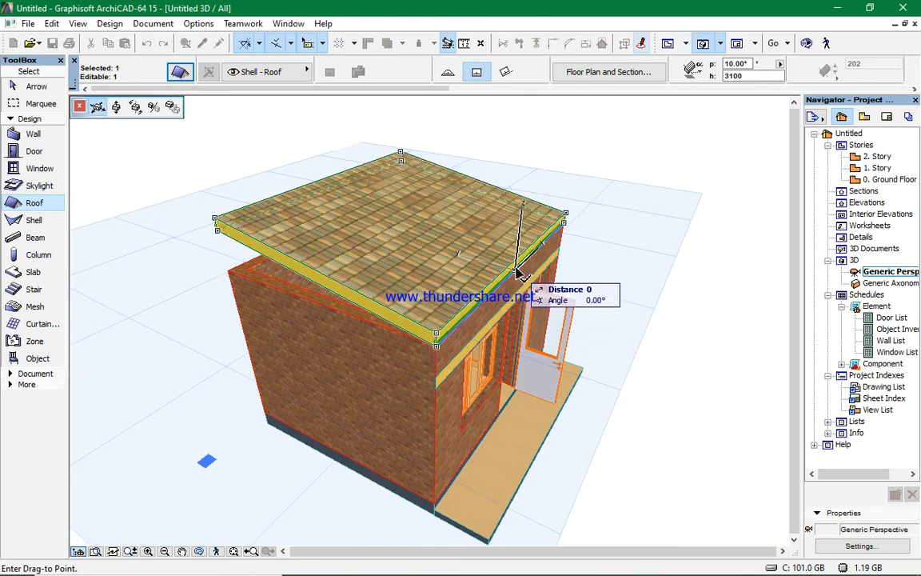
pyautogui.rightClick(517, 270)
pyautogui.click(569, 476)
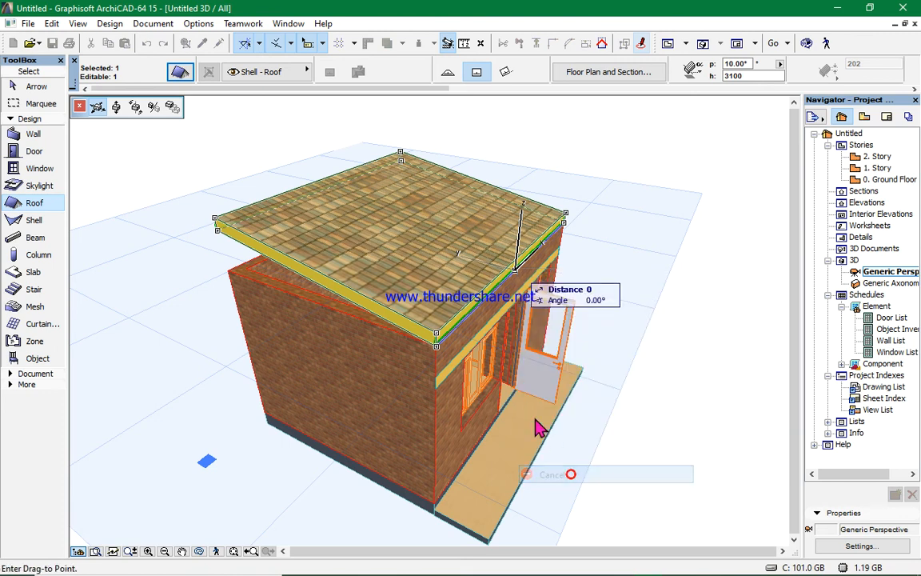
pyautogui.click(483, 286)
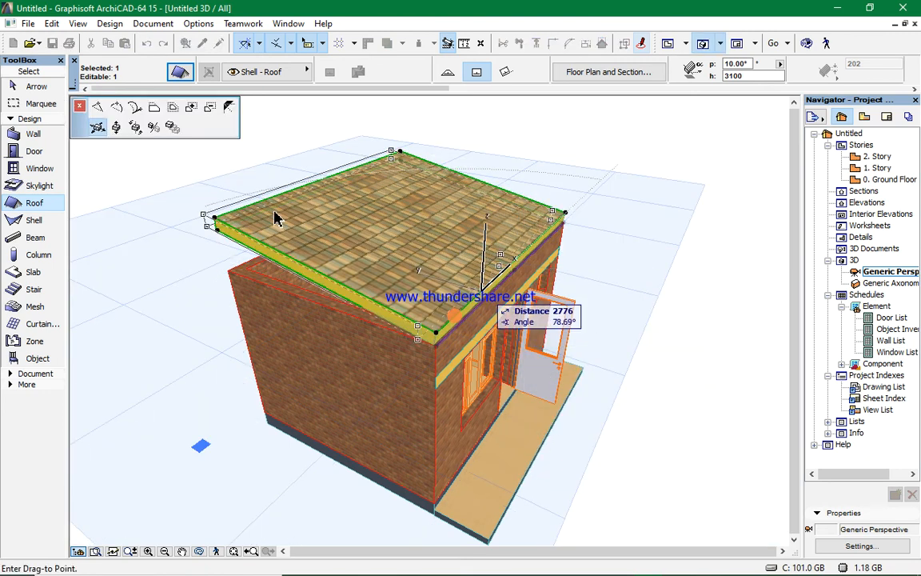
pyautogui.click(155, 109)
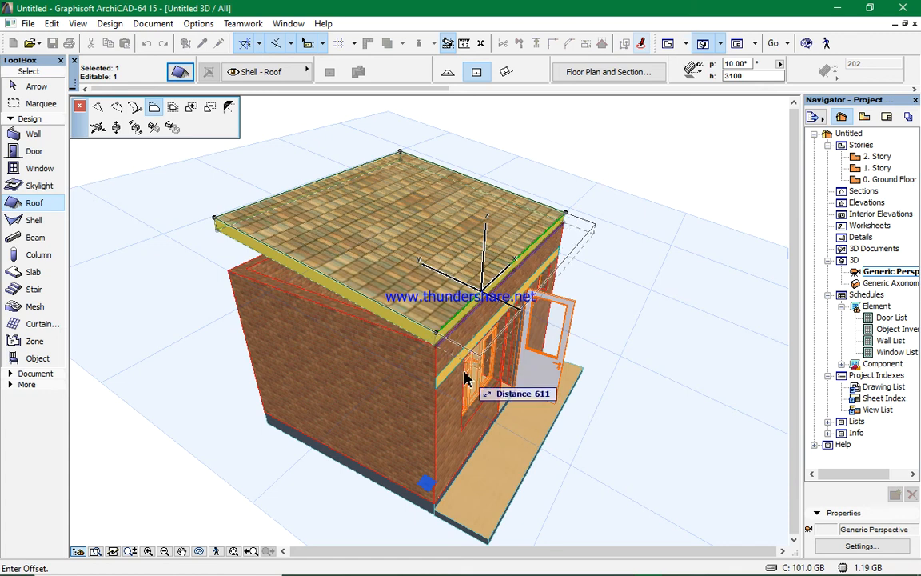
pyautogui.write('600')
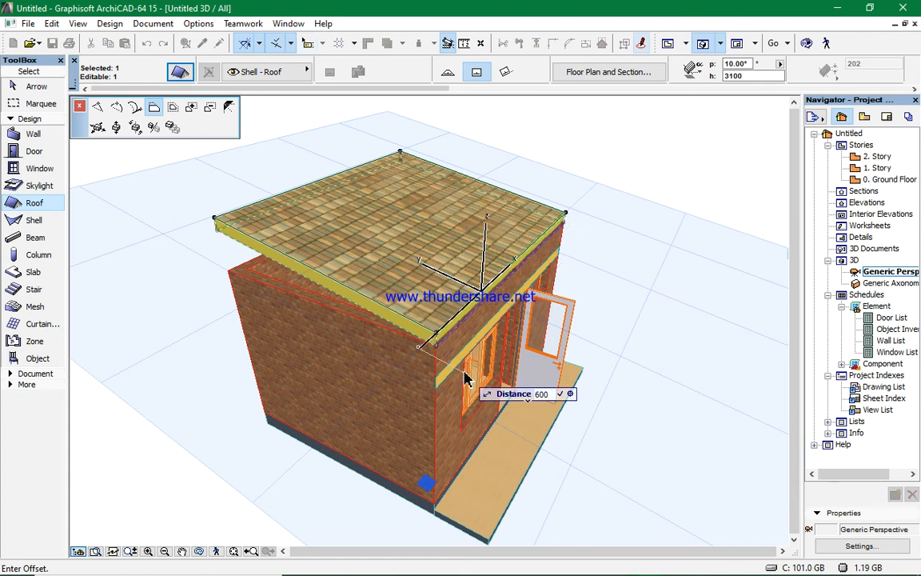
pyautogui.press('Return')
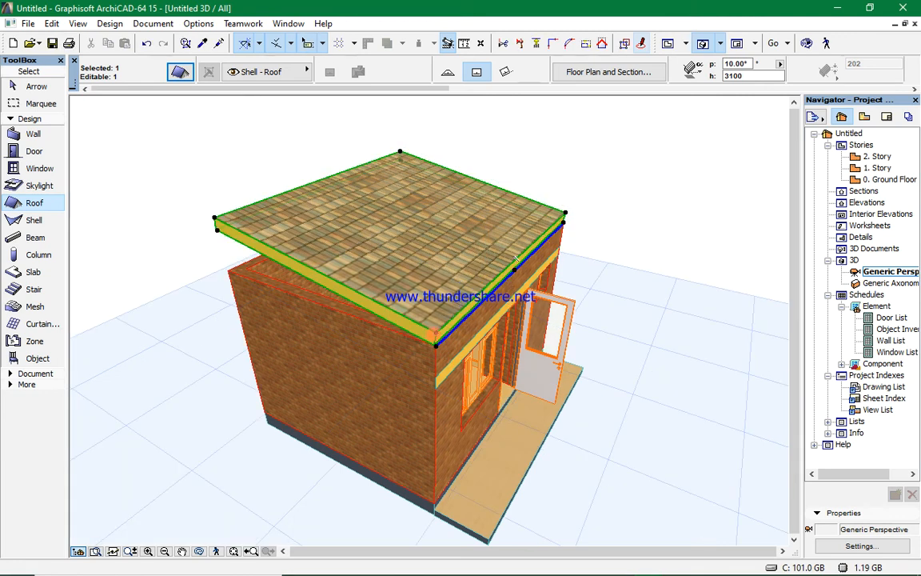
pyautogui.press('Escape')
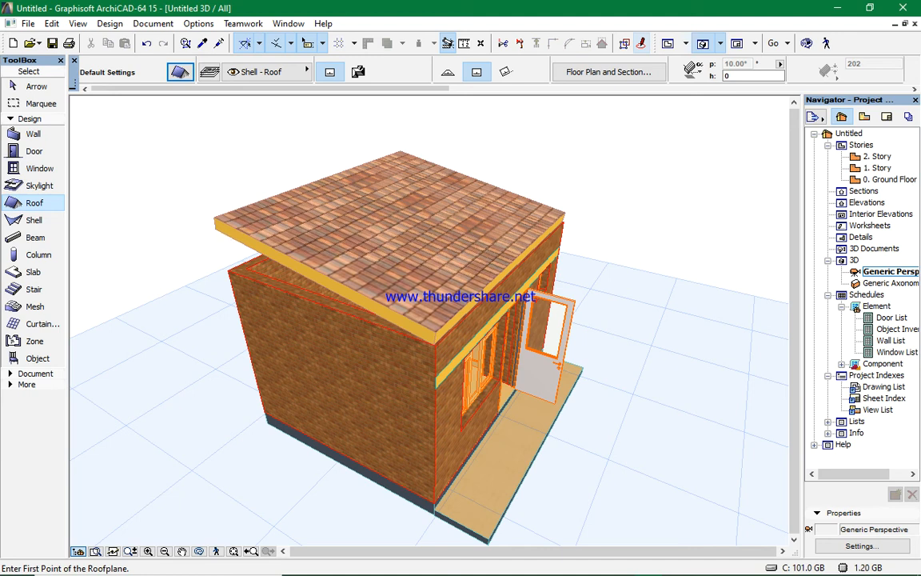
# - Offset the roof's front edge outward about 1060 so the roof overhangs the porch
pyautogui.keyDown('shift'); pyautogui.click(214, 219); pyautogui.keyUp('shift')
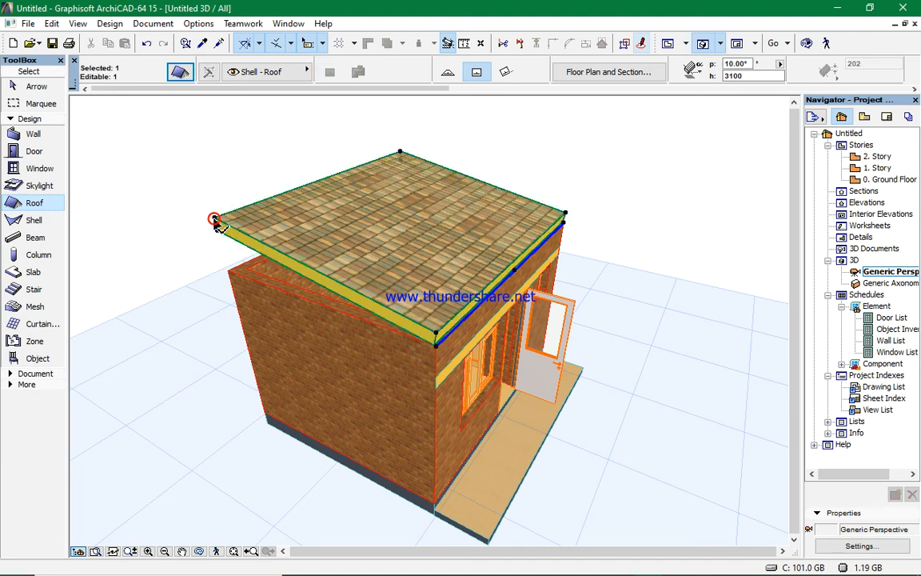
pyautogui.click(448, 318)
pyautogui.click(531, 336)
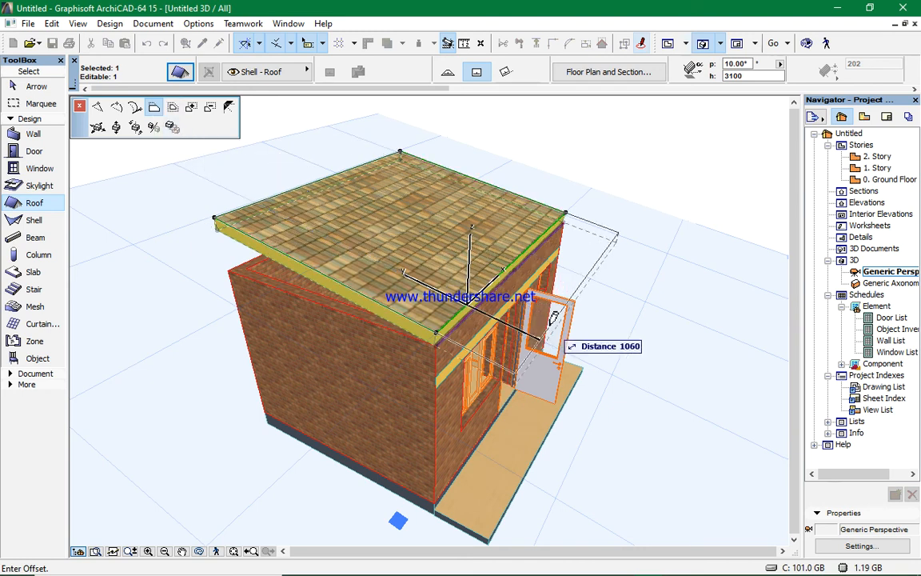
pyautogui.click(551, 313)
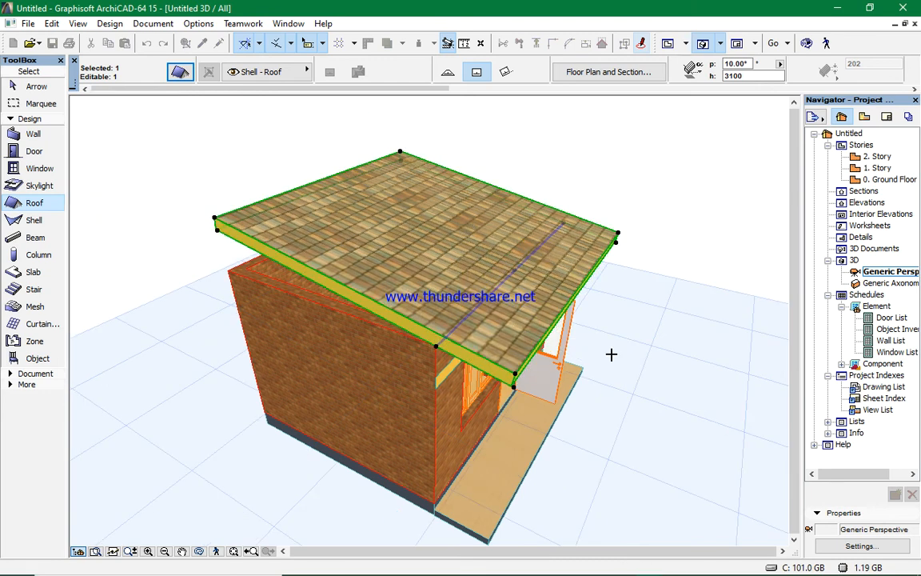
# - Deselect the roof and orbit the 3D view around the enclosure to examine the roof and walls
pyautogui.press('Escape')
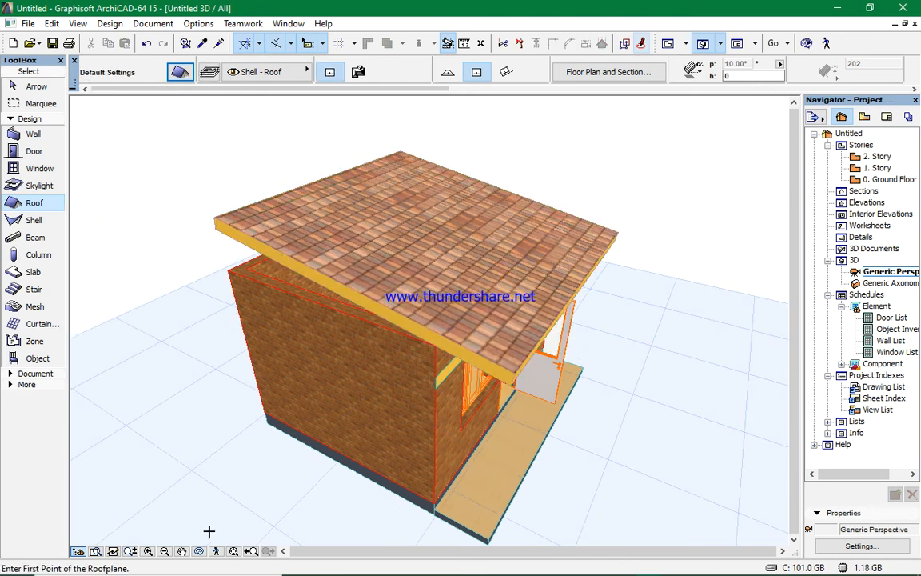
pyautogui.moveTo(495, 469); pyautogui.dragTo(472, 439)
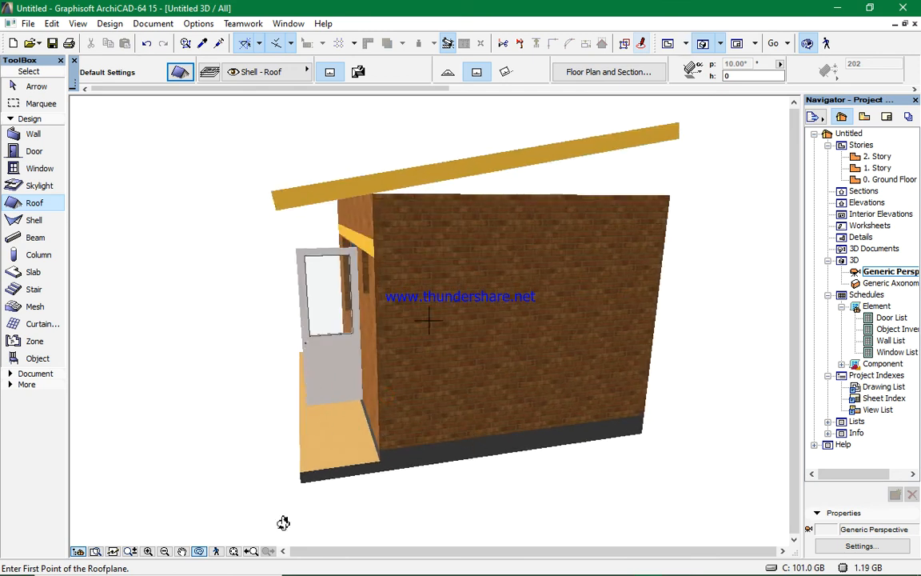
pyautogui.moveTo(282, 520); pyautogui.dragTo(494, 369)
pyautogui.moveTo(425, 372); pyautogui.dragTo(429, 320)
pyautogui.moveTo(633, 341); pyautogui.dragTo(614, 251)
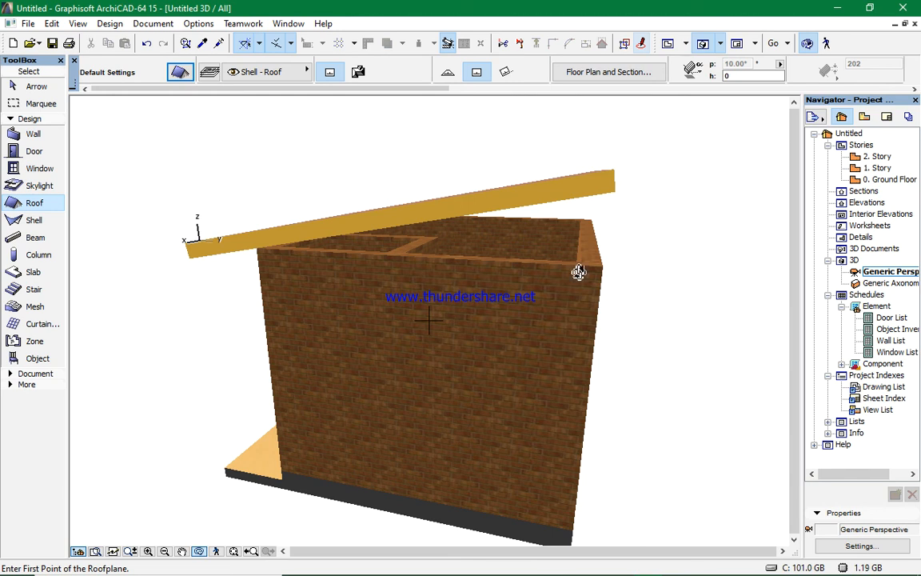
# - In the floor plan, select the four outer walls and set their height to 5600
pyautogui.click(668, 44)
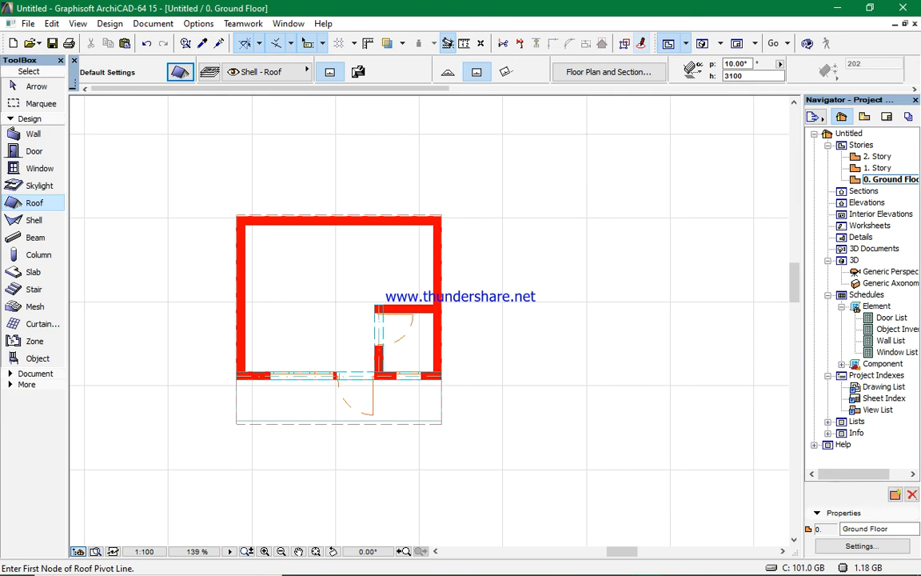
pyautogui.click(38, 133)
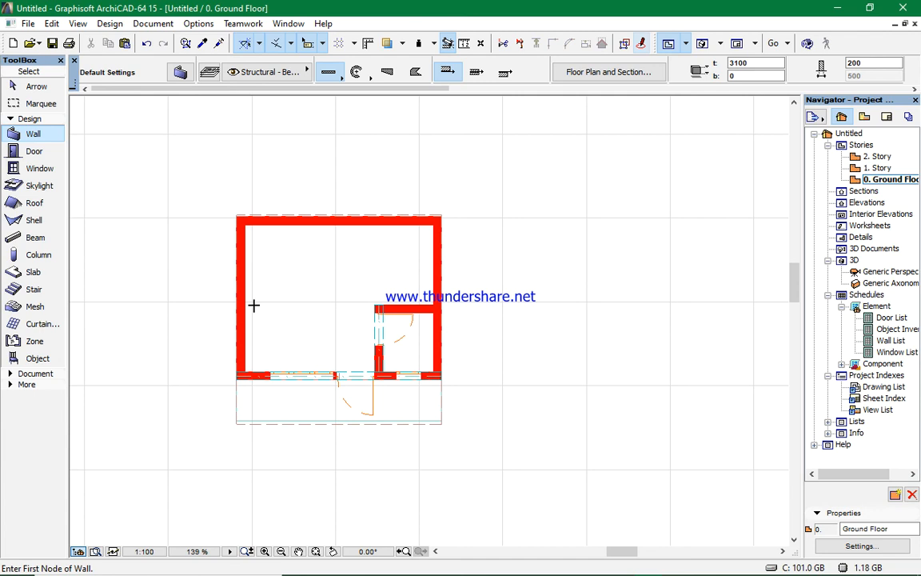
pyautogui.keyDown('shift'); pyautogui.click(246, 316); pyautogui.keyUp('shift')
pyautogui.keyDown('shift'); pyautogui.click(333, 223); pyautogui.keyUp('shift')
pyautogui.keyDown('shift'); pyautogui.click(437, 281); pyautogui.keyUp('shift')
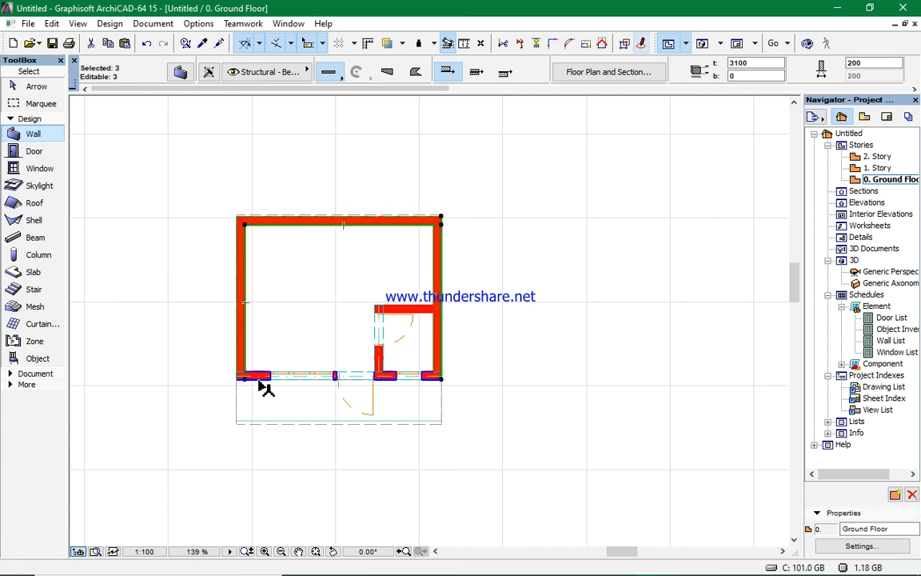
pyautogui.keyDown('shift'); pyautogui.click(259, 380); pyautogui.keyUp('shift')
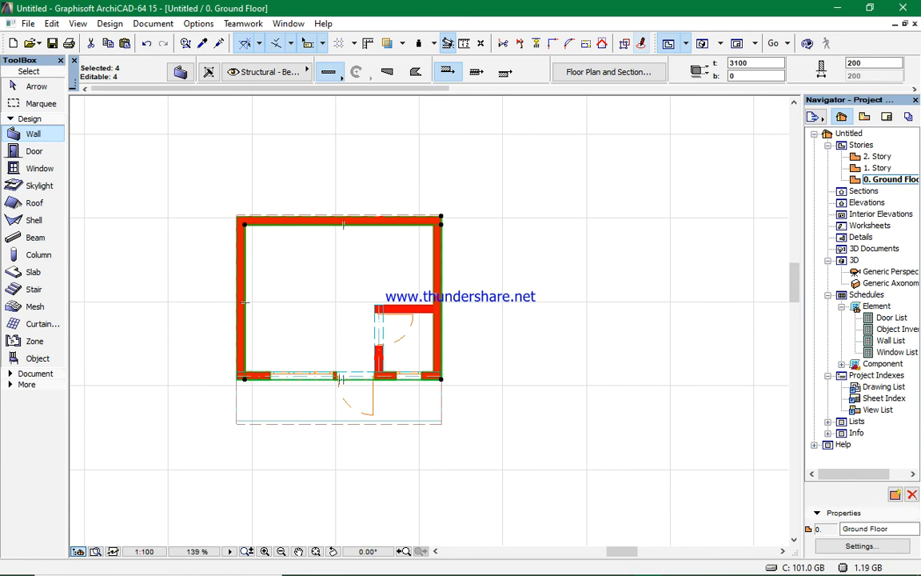
pyautogui.click(179, 73)
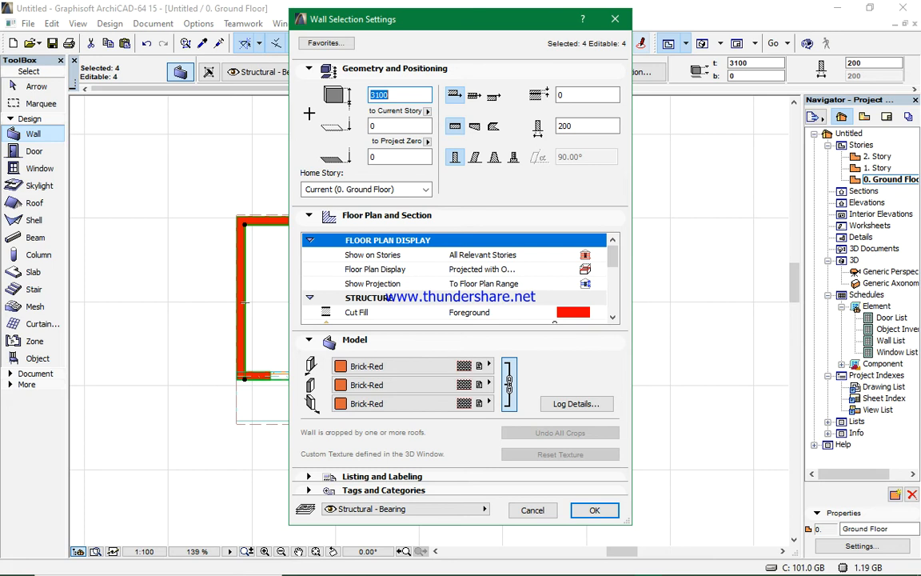
pyautogui.press('BackSpace')
pyautogui.click(593, 513)
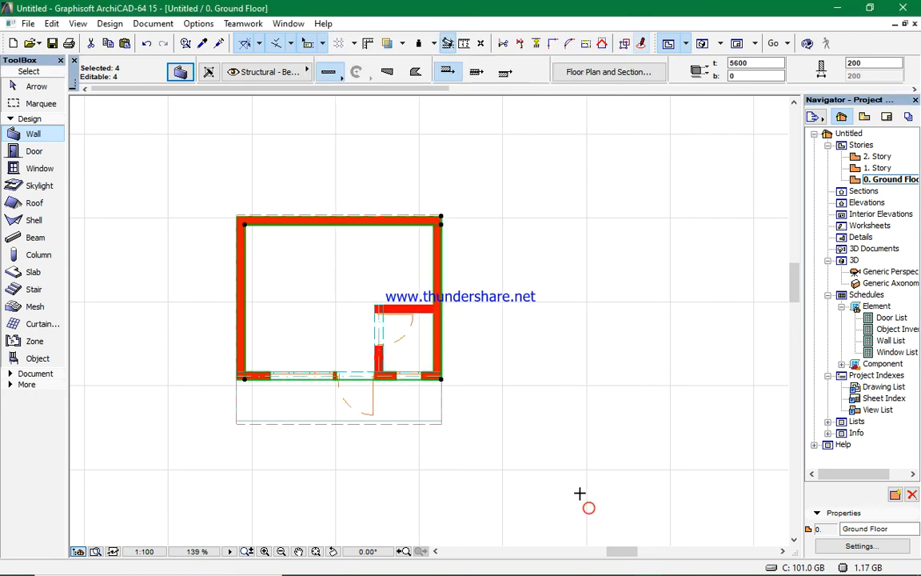
pyautogui.press('Escape')
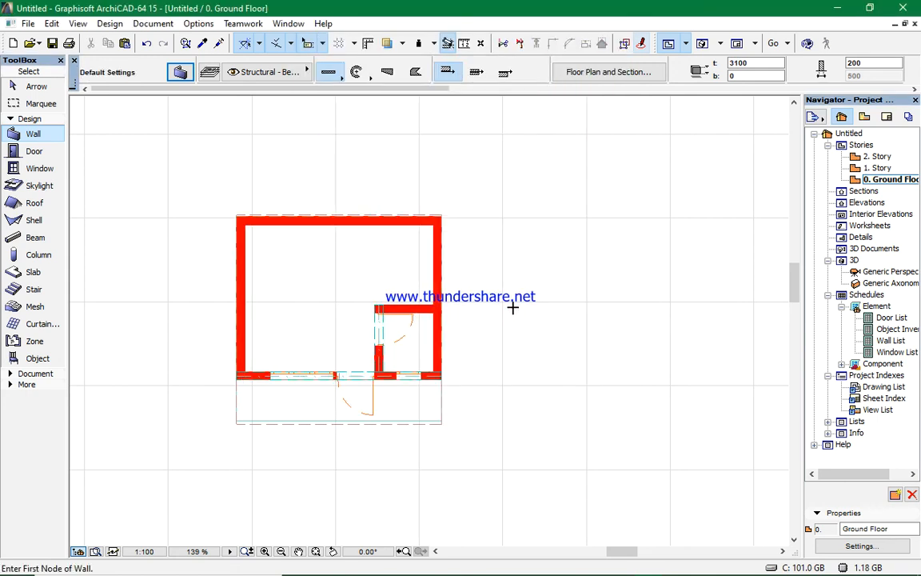
# - Switch to the 3D view and orbit around the enclosure to examine the raised walls against the roof
pyautogui.click(704, 40)
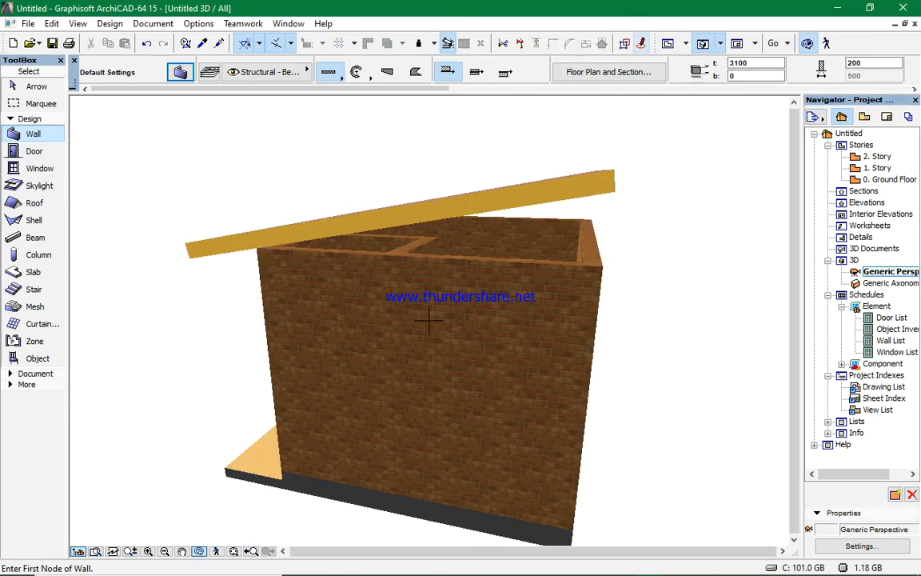
pyautogui.scroll(-2, 436, 295)
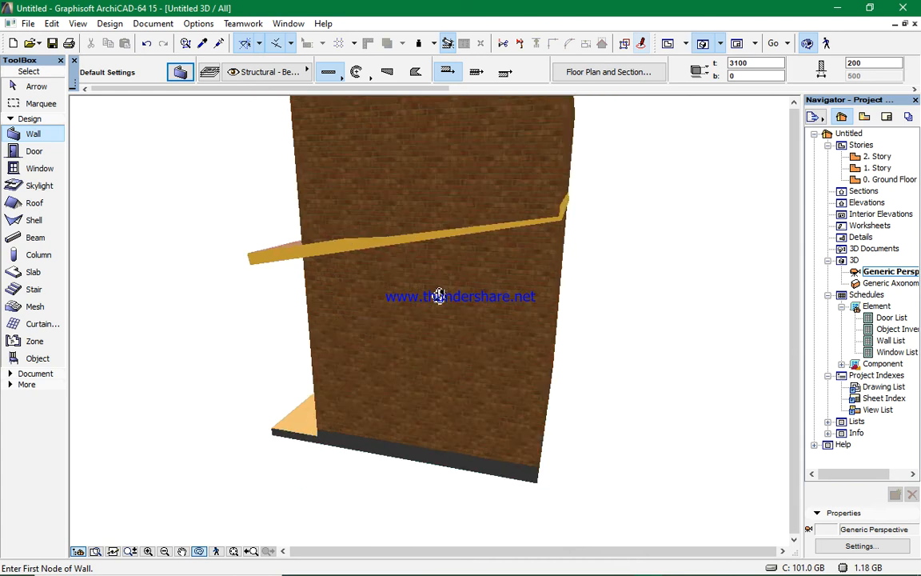
pyautogui.moveTo(344, 257); pyautogui.dragTo(541, 272)
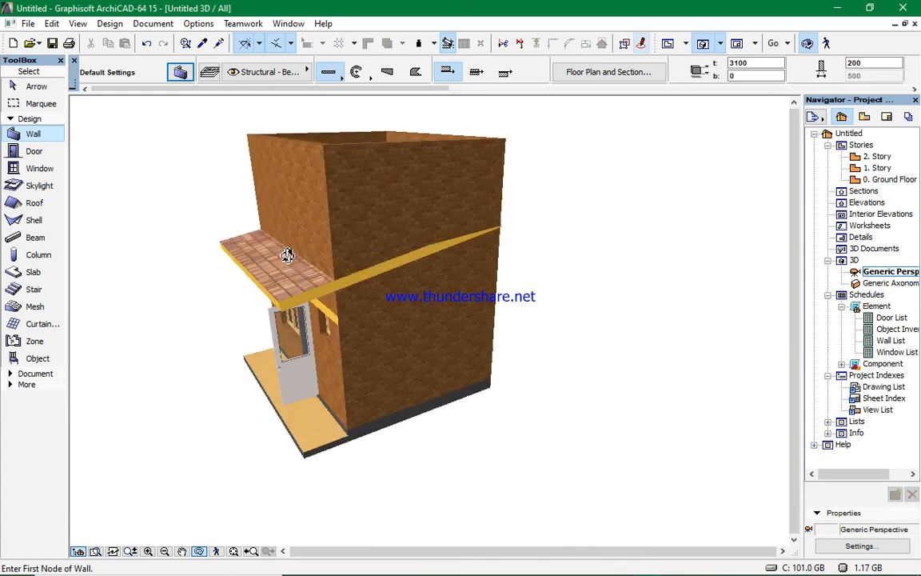
pyautogui.moveTo(289, 256); pyautogui.dragTo(348, 245)
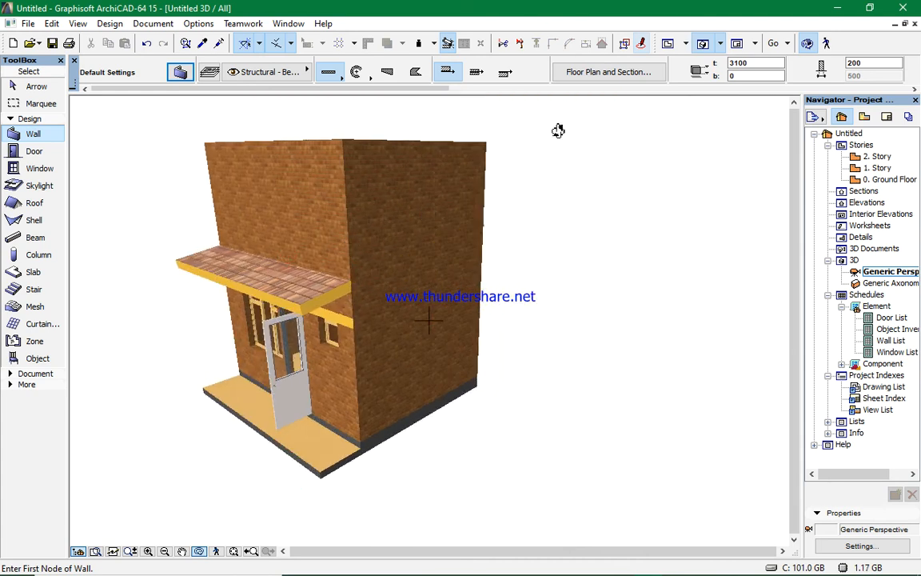
# - Select the four outer walls together with the roof and trim the walls to the roof
pyautogui.click(653, 88)
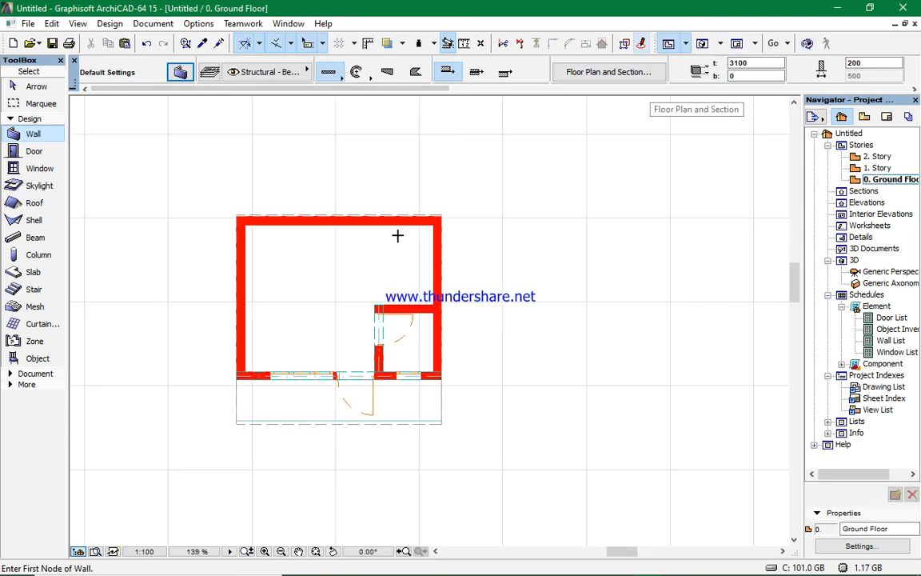
pyautogui.scroll(3, 273, 273)
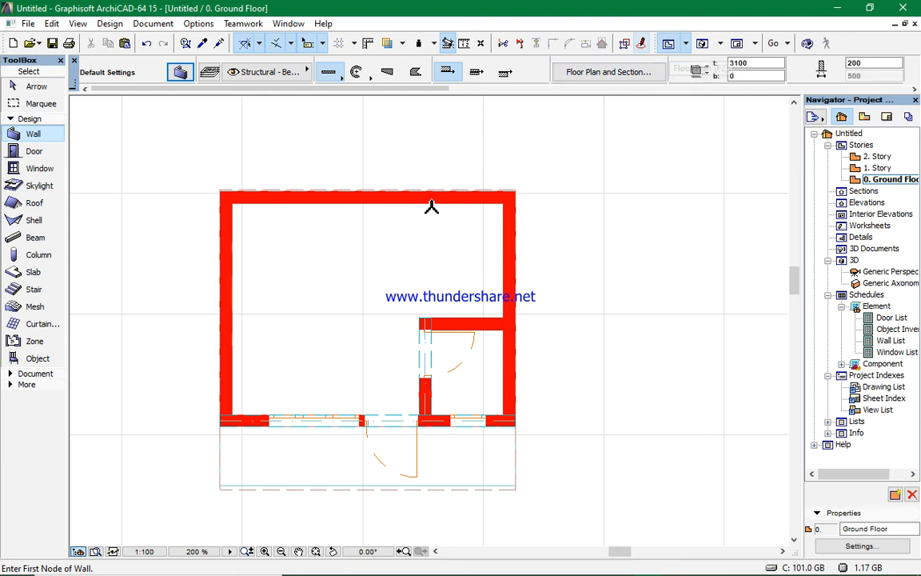
pyautogui.scroll(-2, 431, 206)
pyautogui.scroll(3, 414, 306)
pyautogui.scroll(-2, 296, 311)
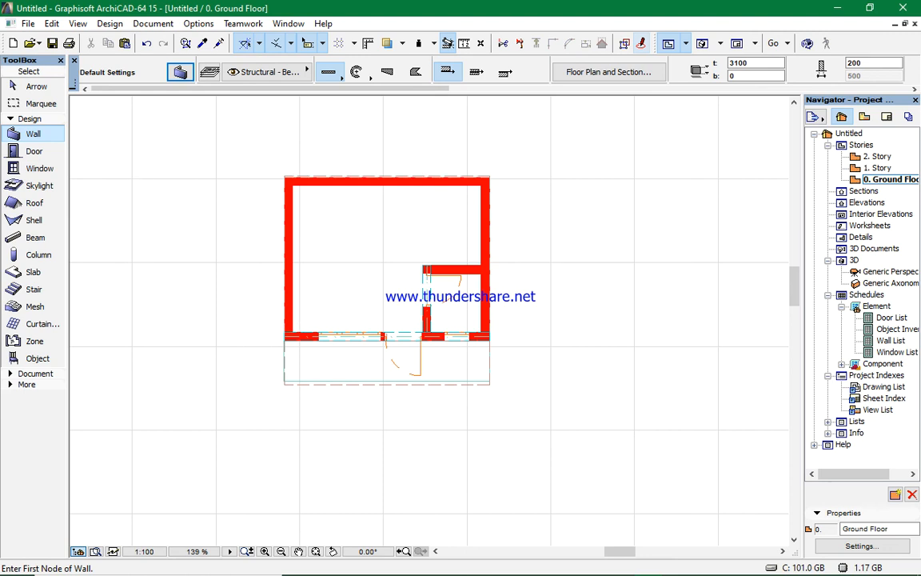
pyautogui.keyDown('shift'); pyautogui.click(295, 305); pyautogui.keyUp('shift')
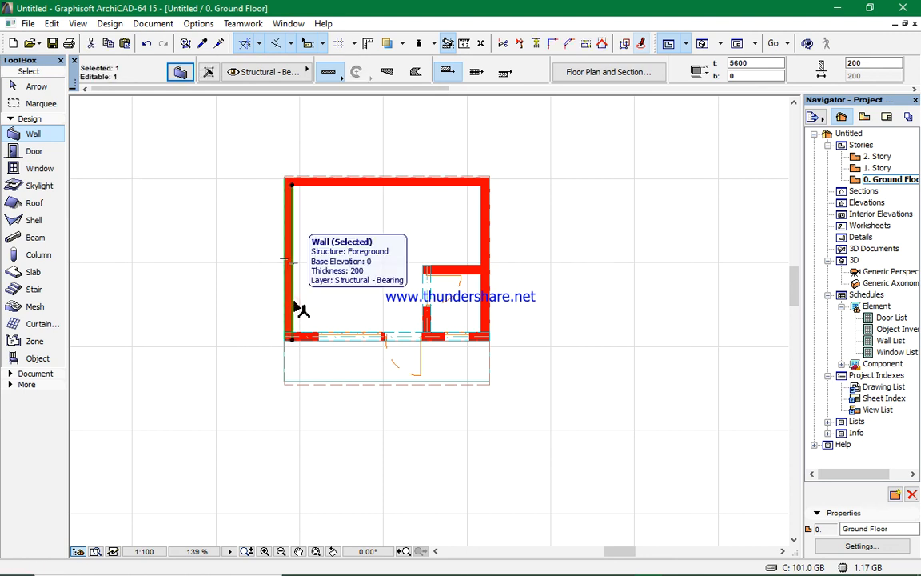
pyautogui.keyDown('shift'); pyautogui.click(364, 193); pyautogui.keyUp('shift')
pyautogui.keyDown('shift'); pyautogui.click(487, 231); pyautogui.keyUp('shift')
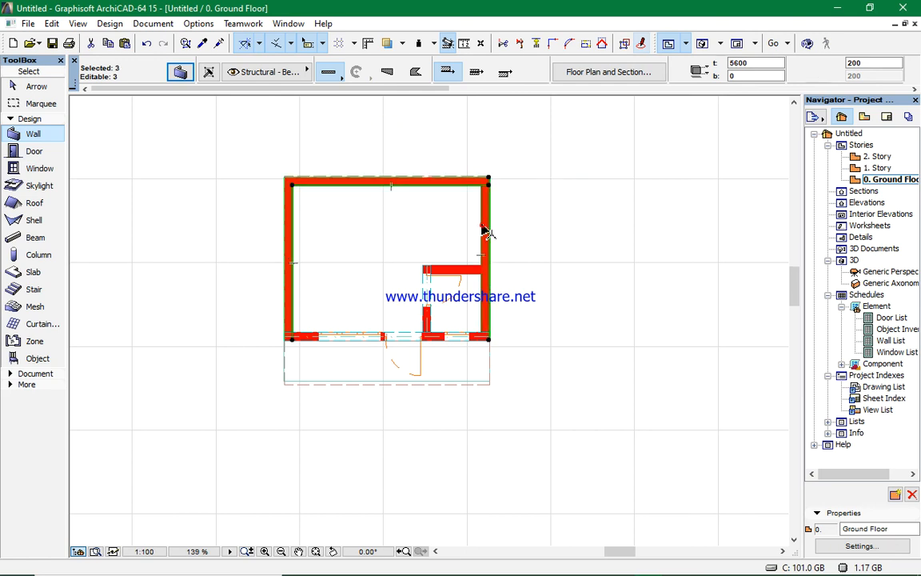
pyautogui.keyDown('shift'); pyautogui.click(438, 335); pyautogui.keyUp('shift')
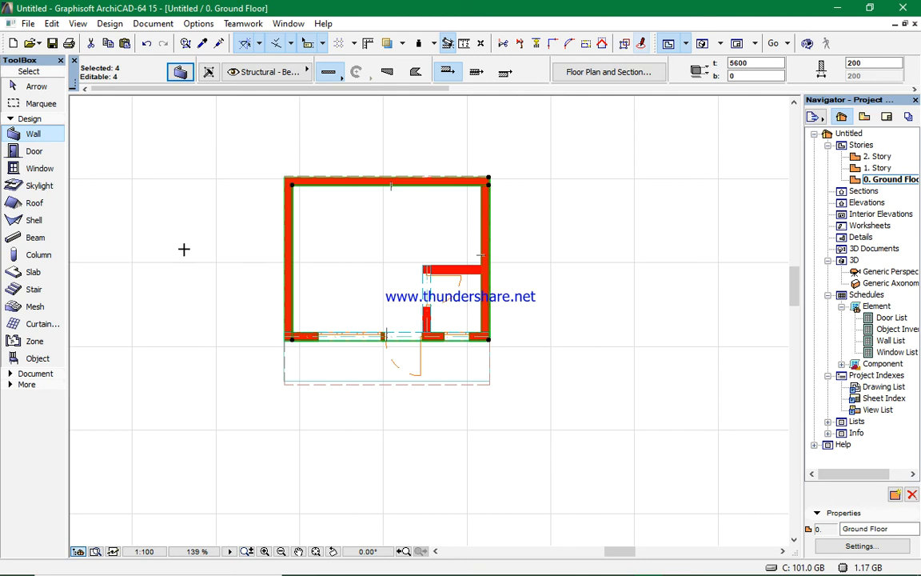
pyautogui.click(50, 202)
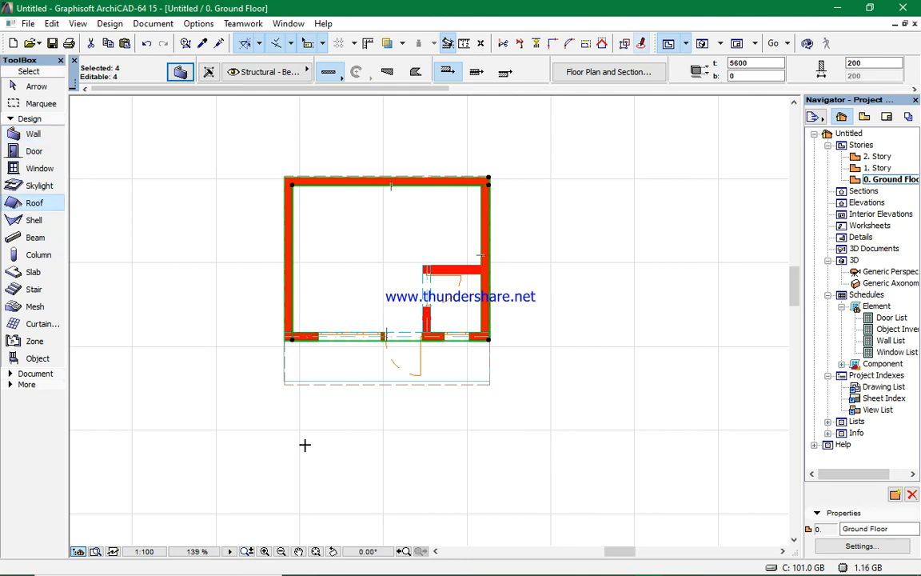
pyautogui.click(308, 389)
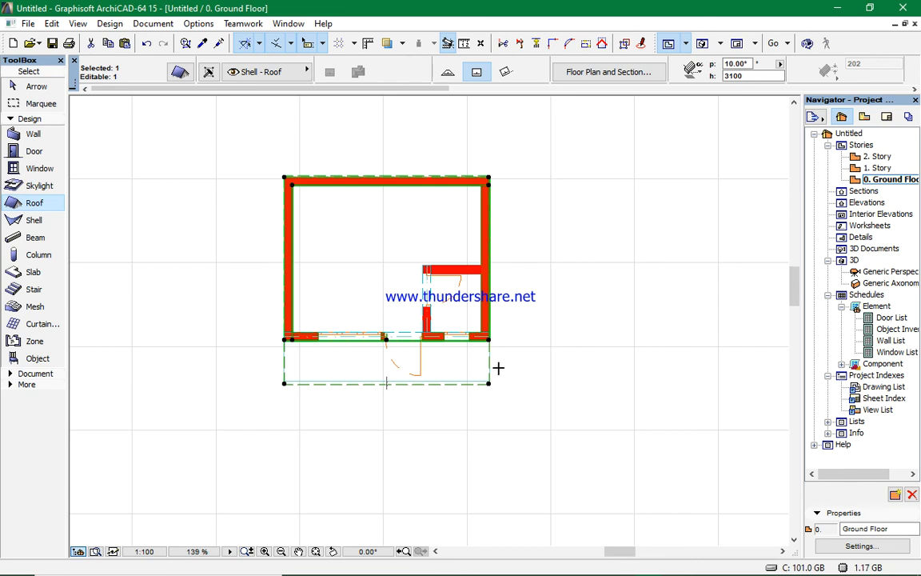
pyautogui.click(604, 45)
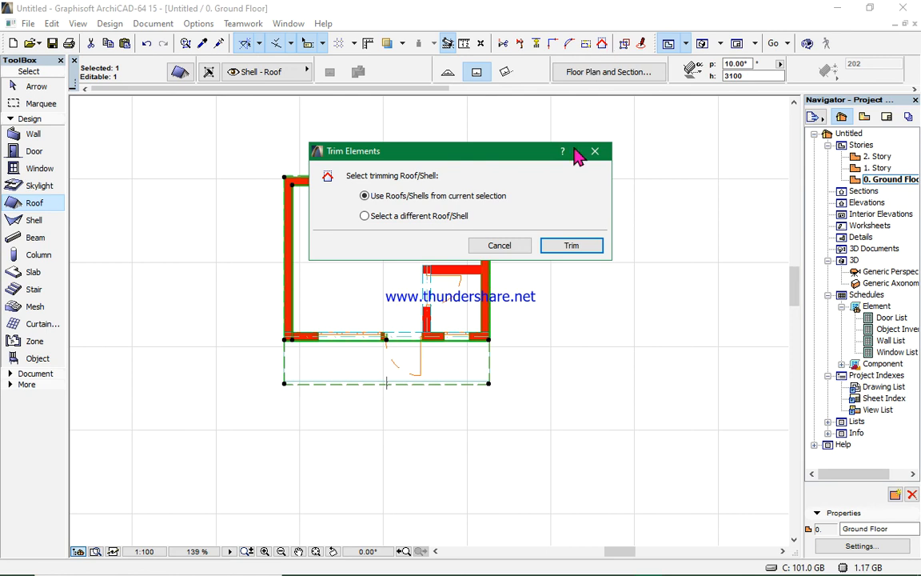
pyautogui.click(570, 244)
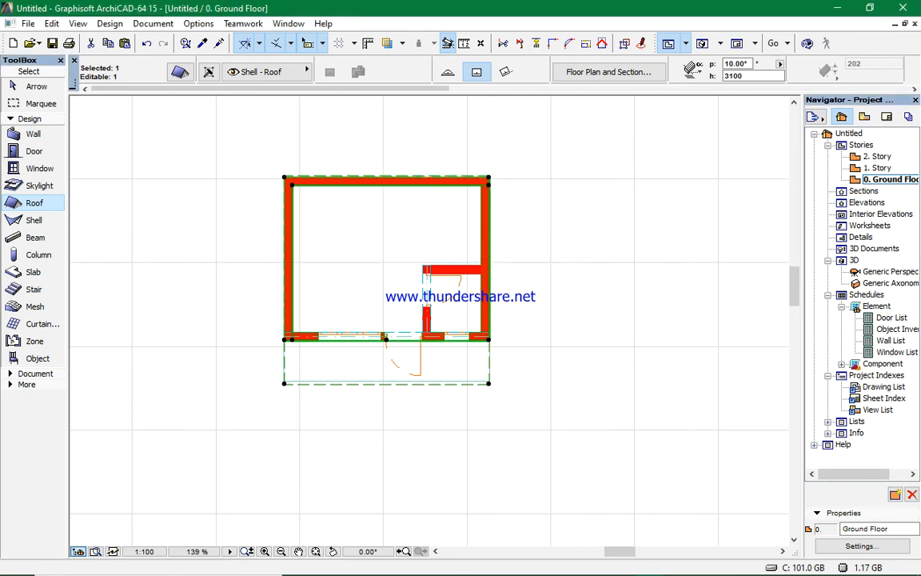
# - Switch to the 3D view and orbit around the building to inspect the walls trimmed under the roof
pyautogui.click(703, 43)
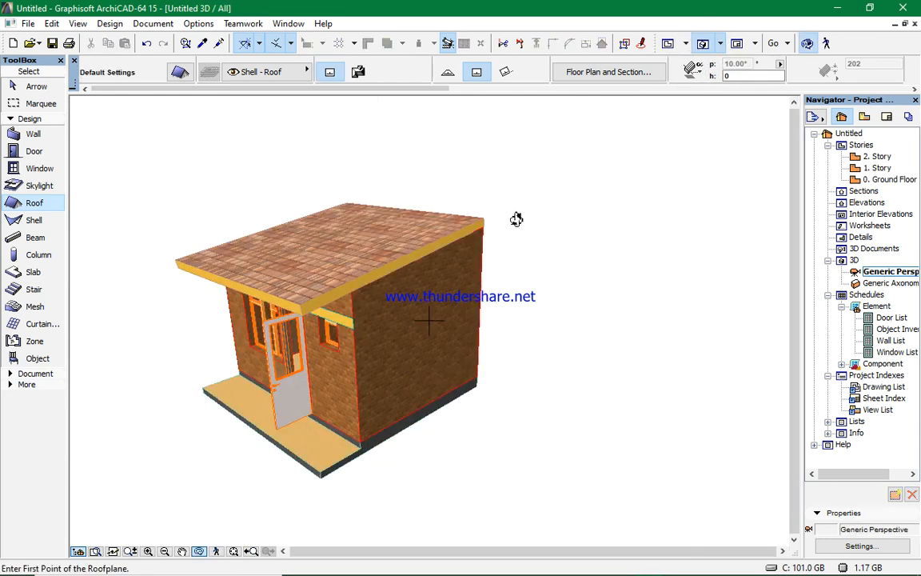
pyautogui.moveTo(335, 359); pyautogui.dragTo(297, 399)
pyautogui.scroll(3, 297, 399)
pyautogui.moveTo(386, 402); pyautogui.dragTo(439, 375)
pyautogui.scroll(-2, 461, 355)
pyautogui.scroll(-4, 464, 360)
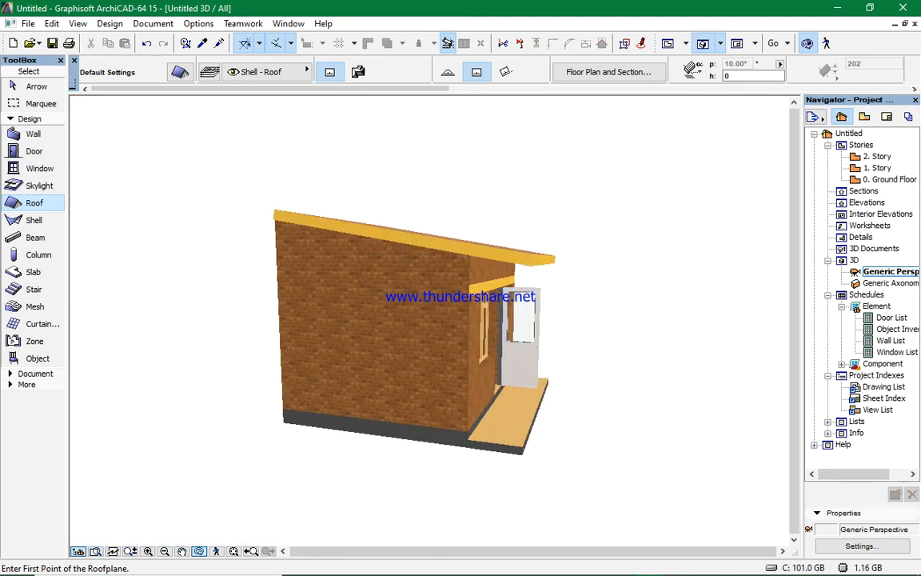
pyautogui.moveTo(558, 364); pyautogui.dragTo(511, 390)
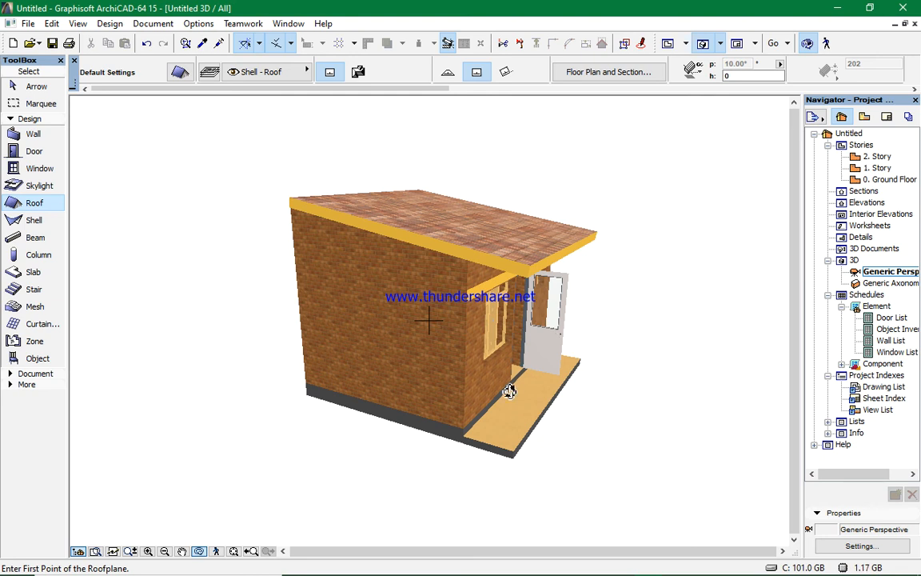
pyautogui.moveTo(579, 411); pyautogui.dragTo(687, 372)
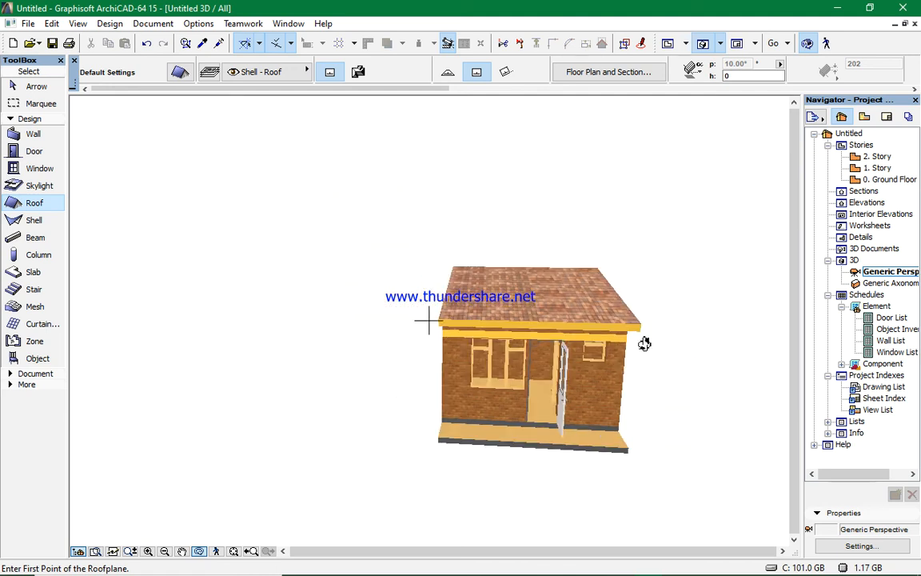
# - Return to the Ground Floor plan and zoom in and out to examine the enclosure's layout
pyautogui.click(668, 43)
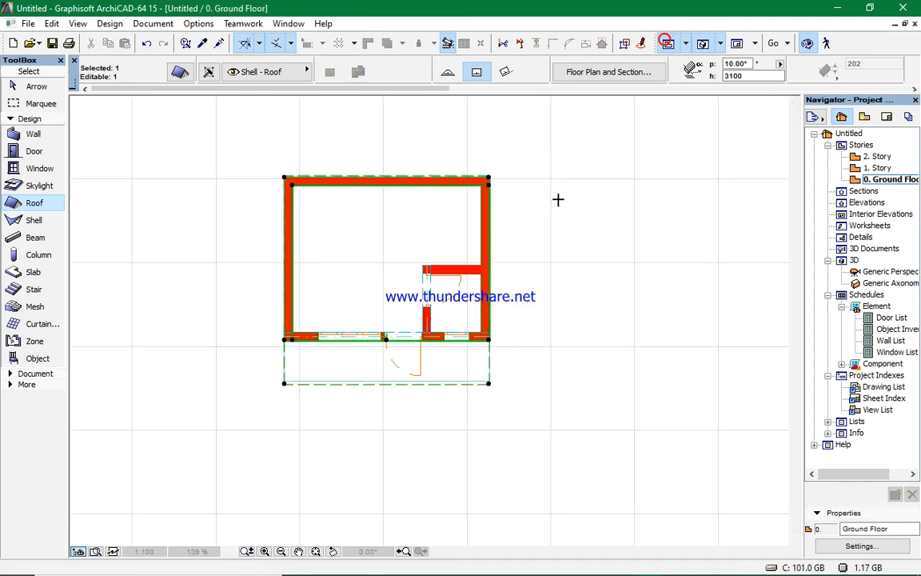
pyautogui.press('Escape')
pyautogui.scroll(3, 478, 245)
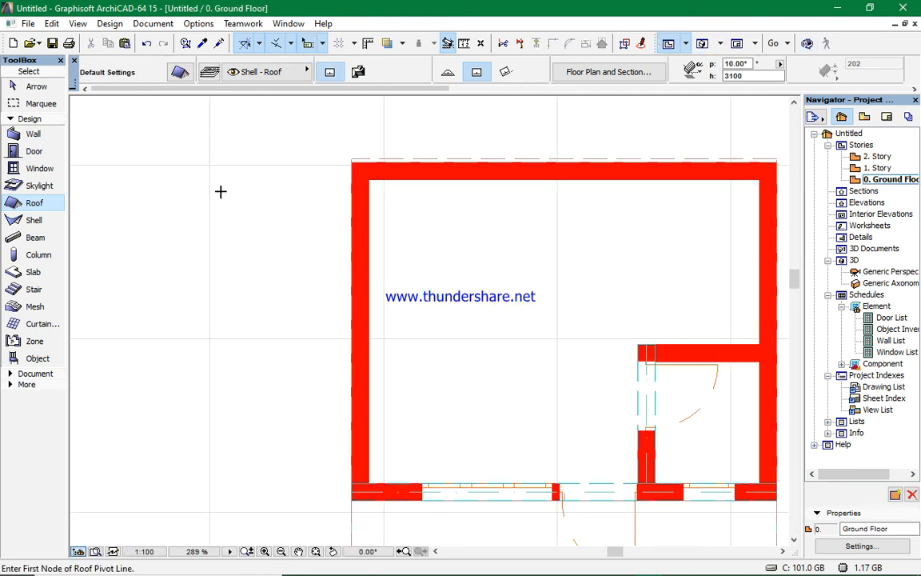
pyautogui.scroll(-3, 221, 191)
pyautogui.scroll(2, 265, 222)
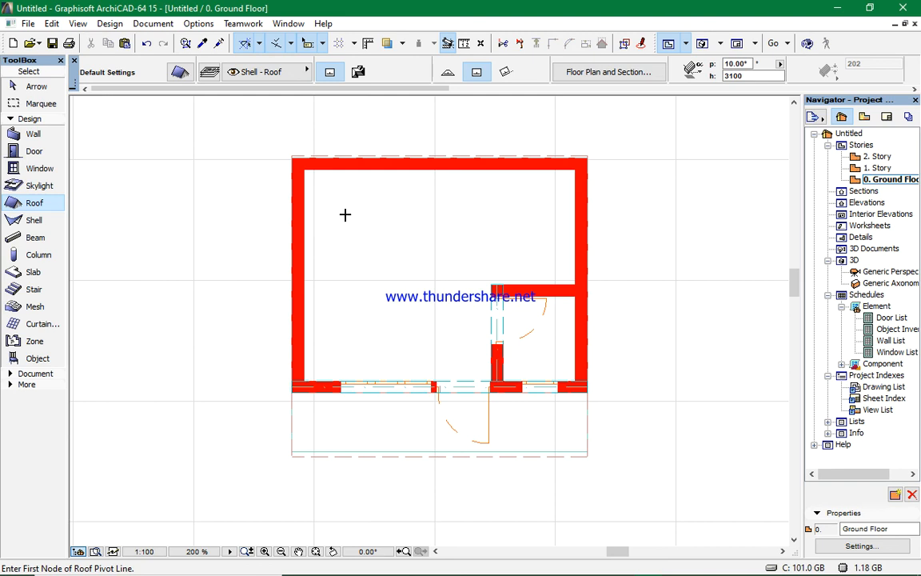
pyautogui.scroll(1, 344, 215)
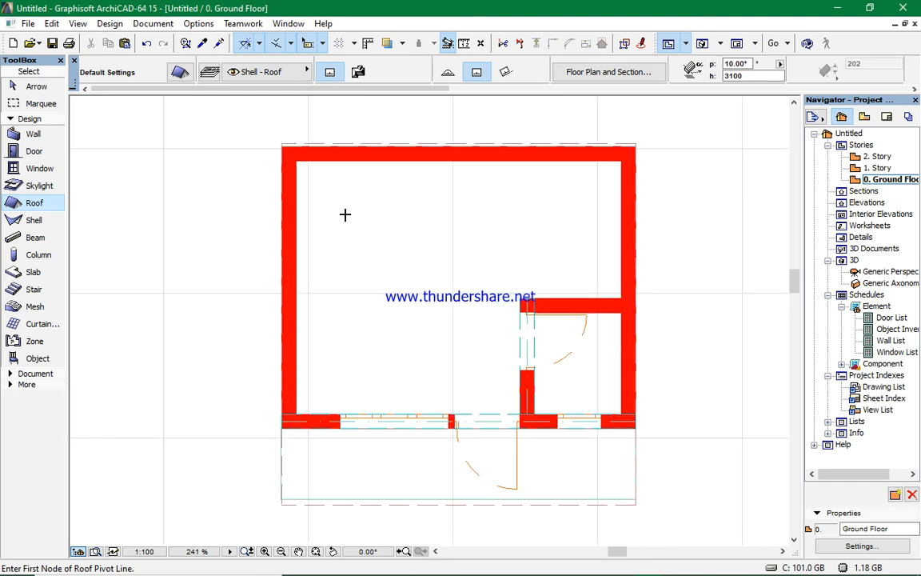
pyautogui.scroll(-3, 345, 214)
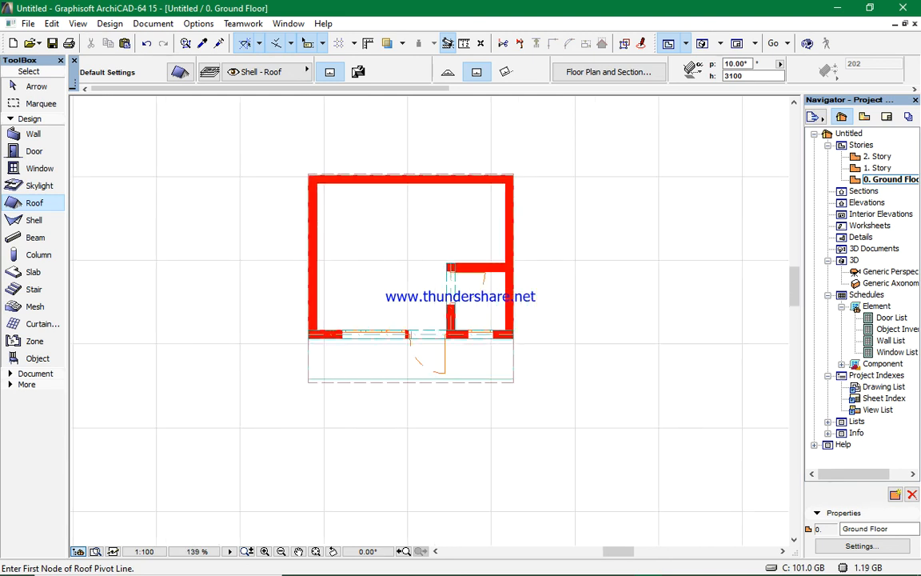
# - Place an Armchair 02 15 object inside the room near its upper-left corner
pyautogui.click(36, 360)
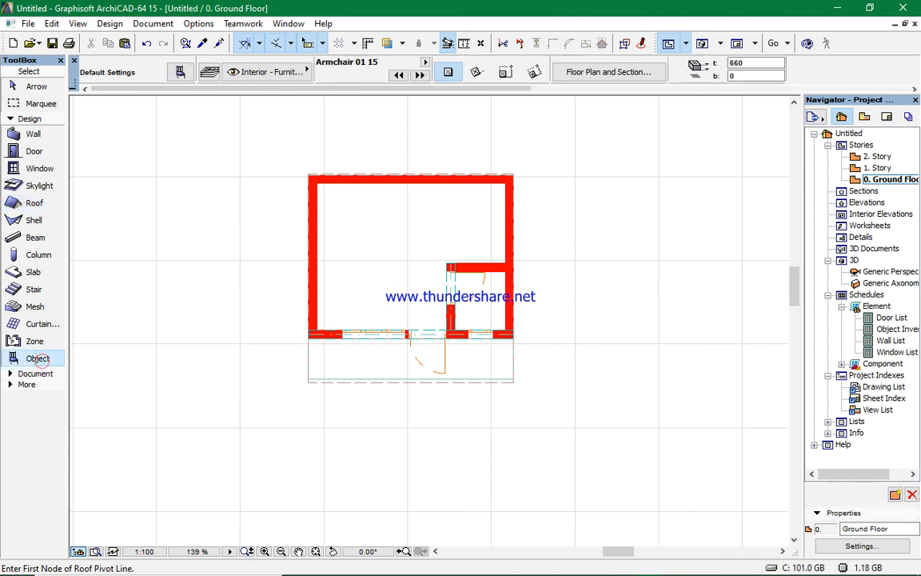
pyautogui.click(173, 70)
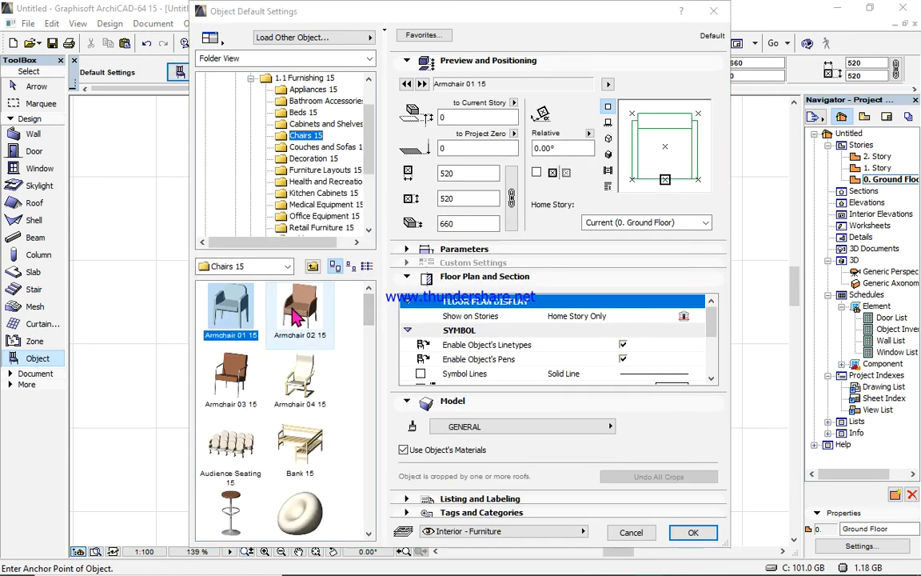
pyautogui.click(308, 312)
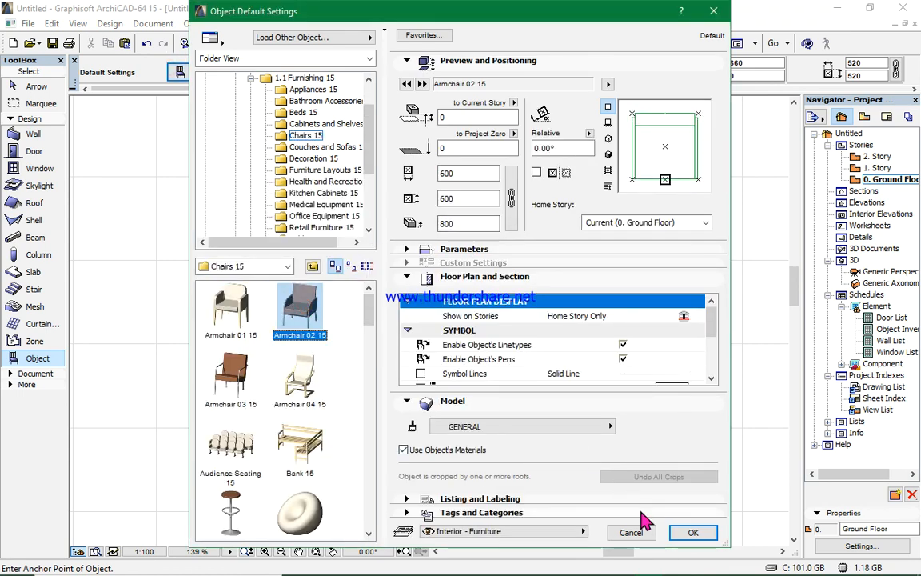
pyautogui.click(691, 532)
pyautogui.click(381, 205)
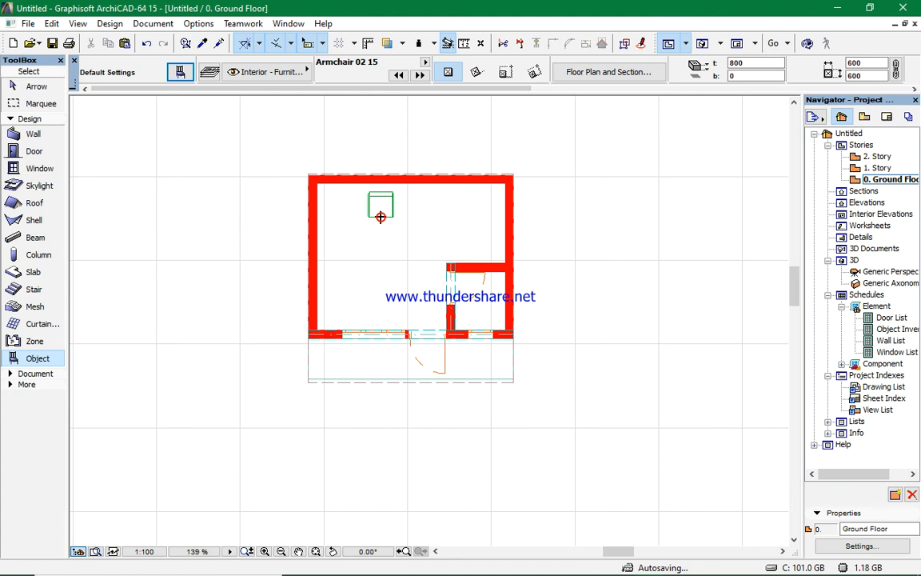
pyautogui.scroll(5, 382, 203)
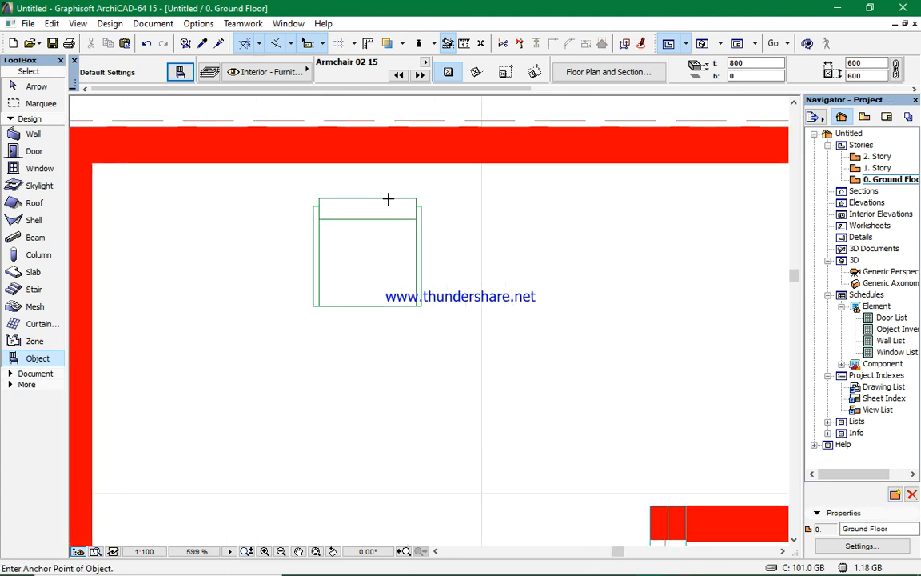
pyautogui.scroll(-4, 388, 199)
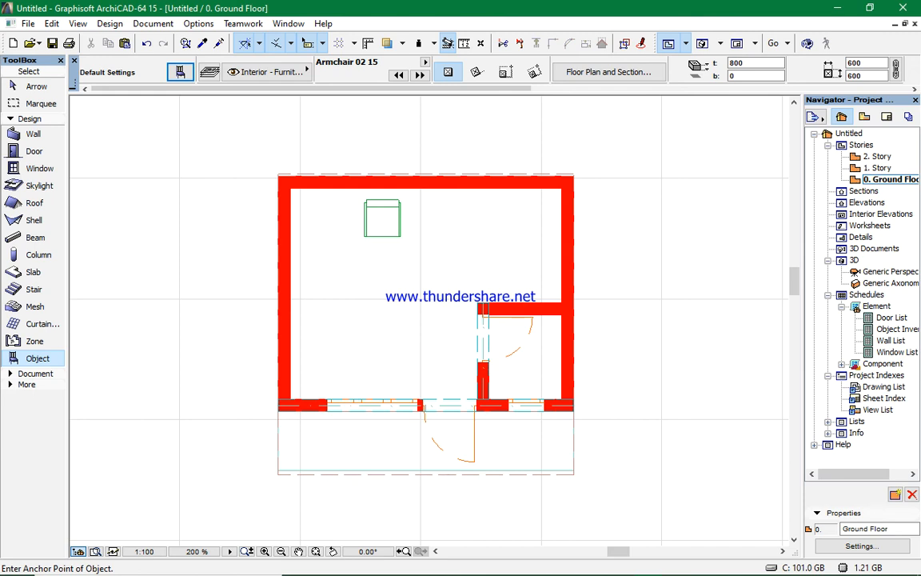
pyautogui.moveTo(577, 575)
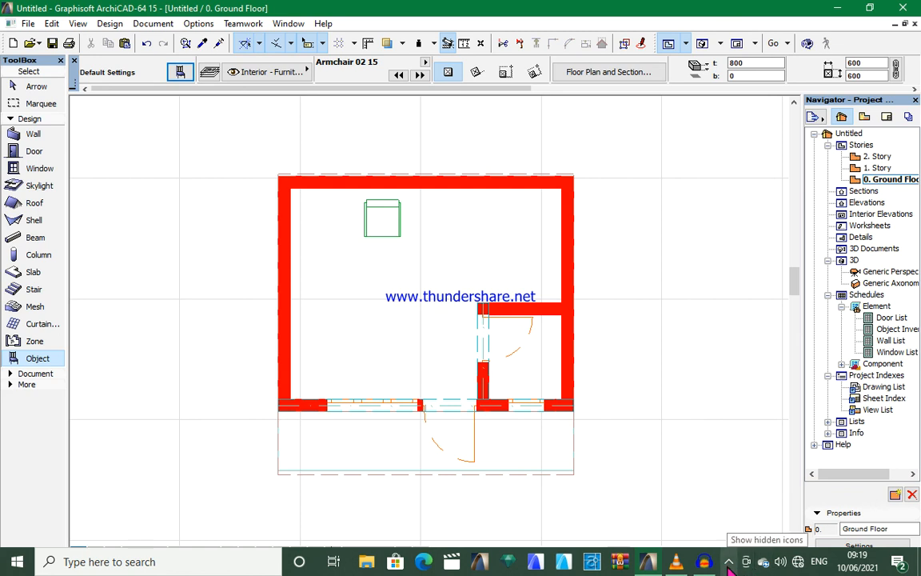
pyautogui.moveTo(704, 562)
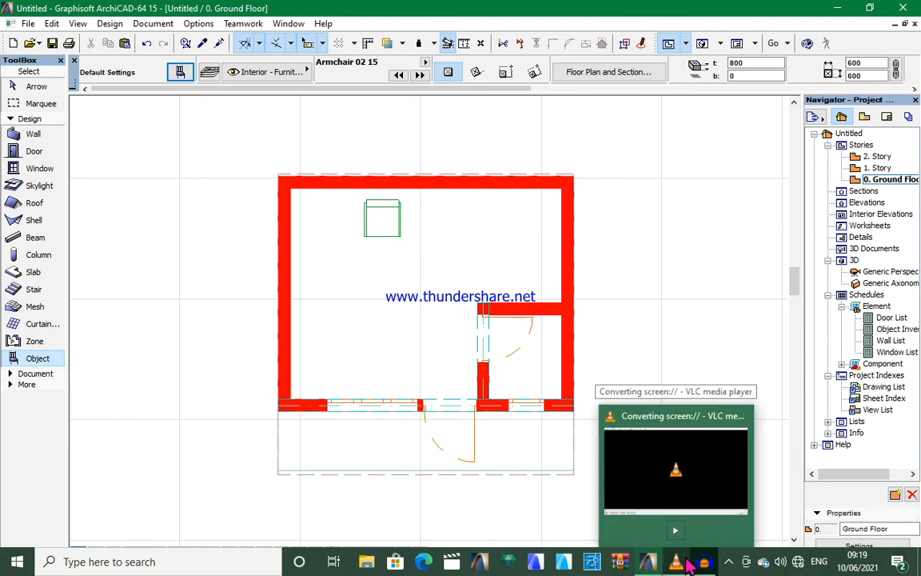
pyautogui.click(839, 8)
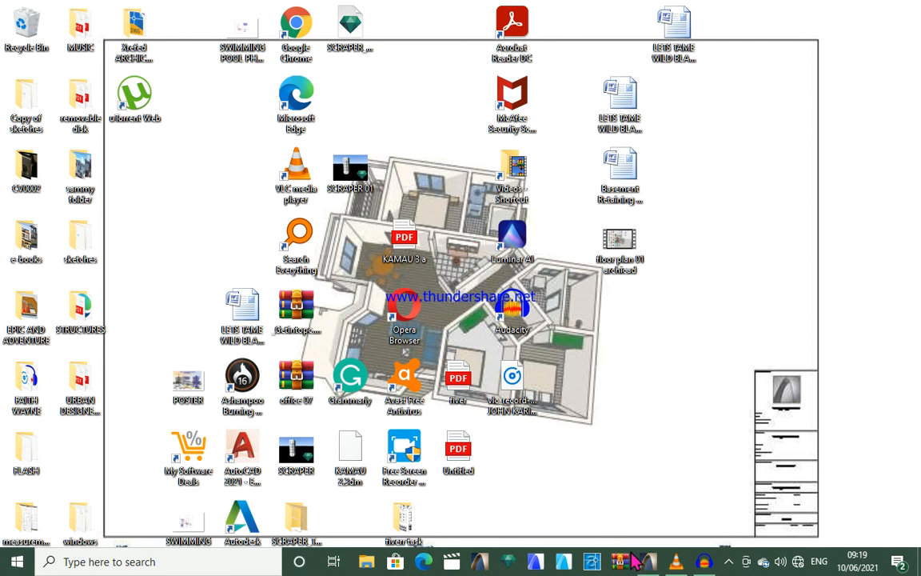
pyautogui.moveTo(676, 562)
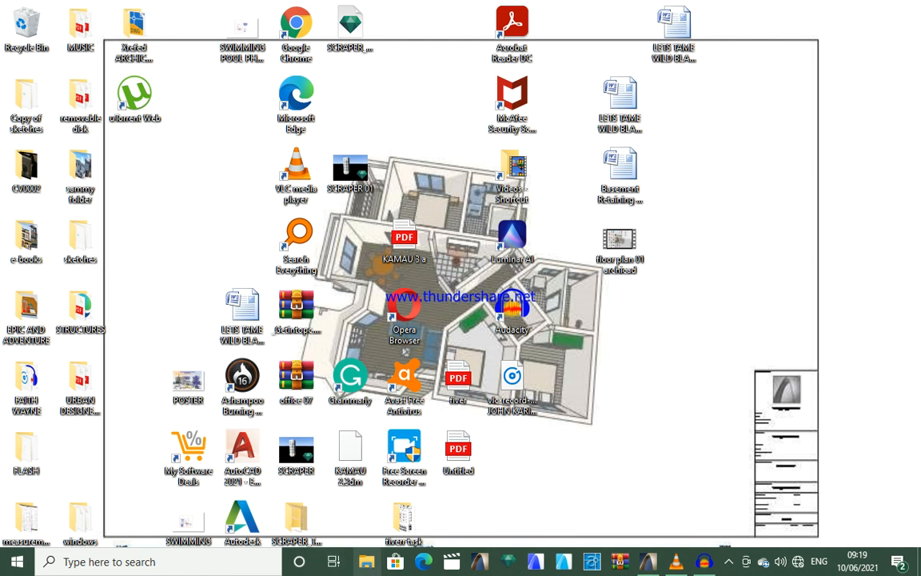
pyautogui.click(334, 561)
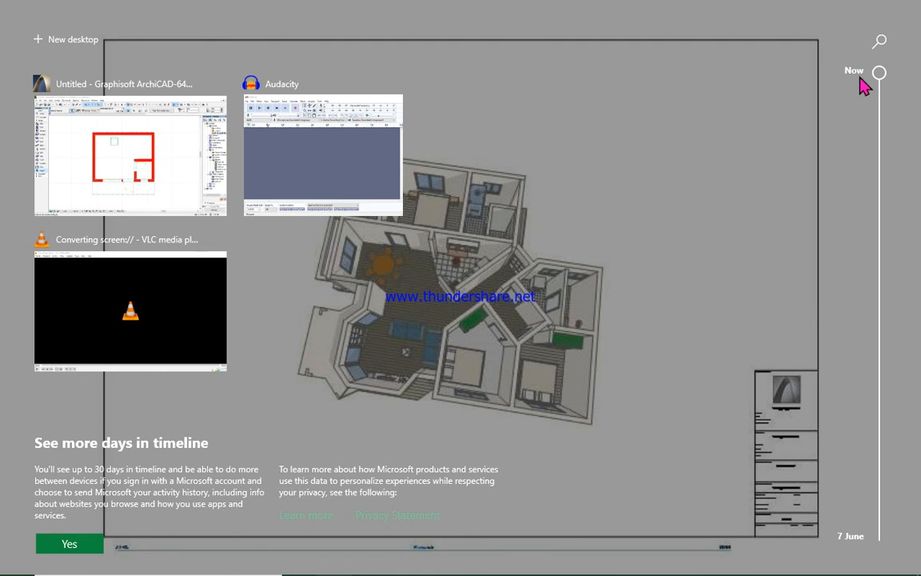
pyautogui.moveTo(880, 73); pyautogui.dragTo(883, 209)
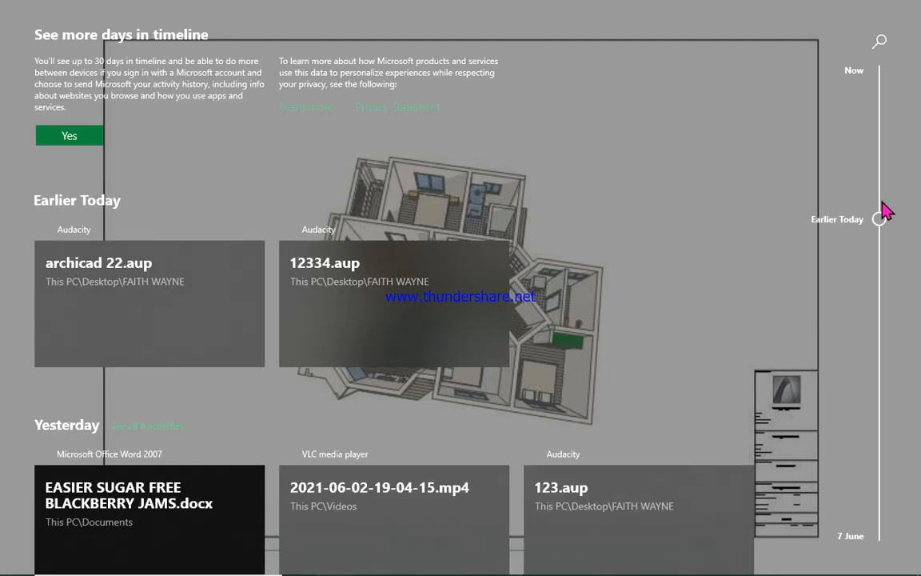
pyautogui.moveTo(886, 209); pyautogui.dragTo(883, 339)
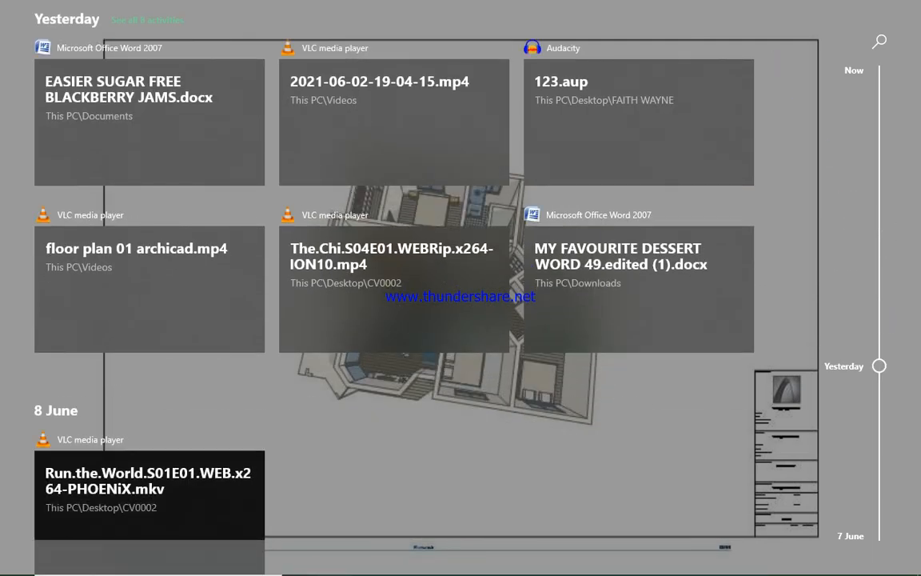
pyautogui.scroll(-5, 763, 232)
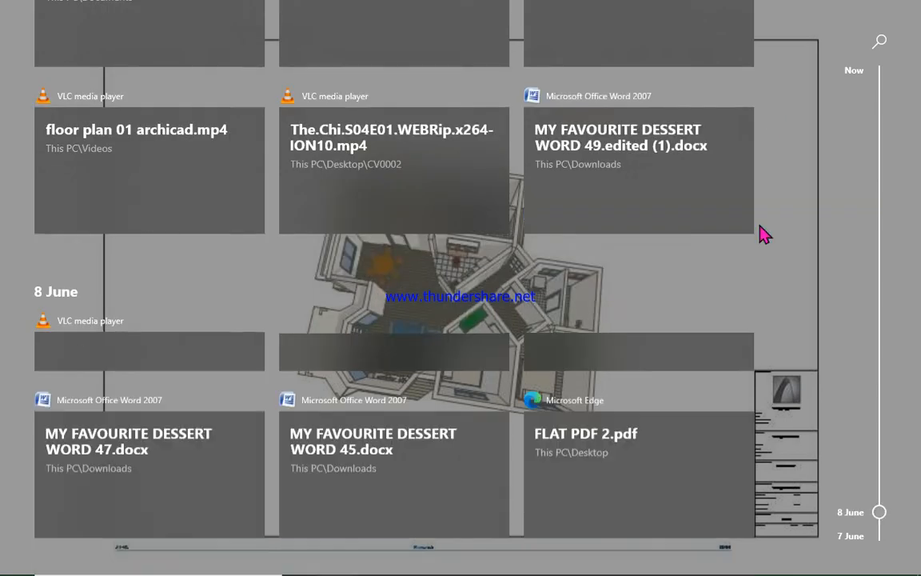
pyautogui.scroll(-1, 764, 232)
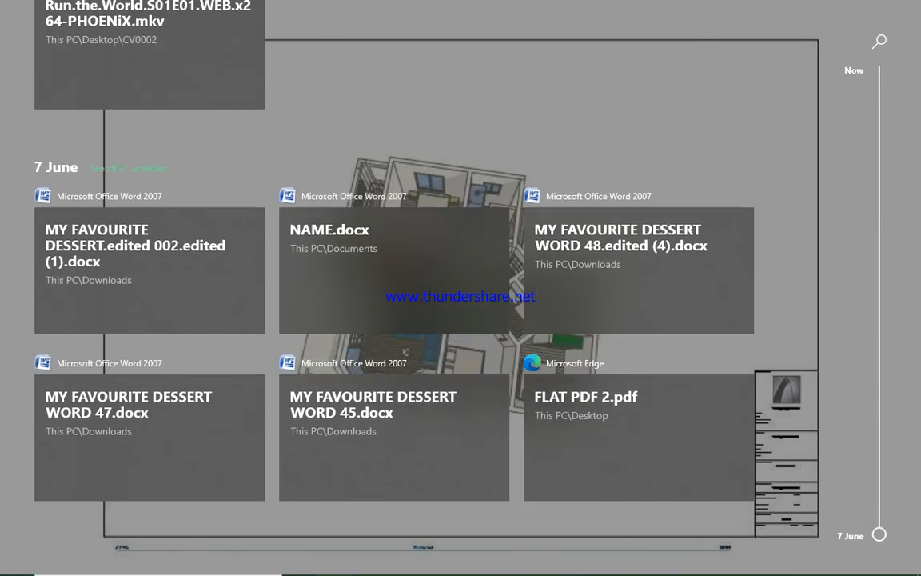
pyautogui.scroll(8, 764, 232)
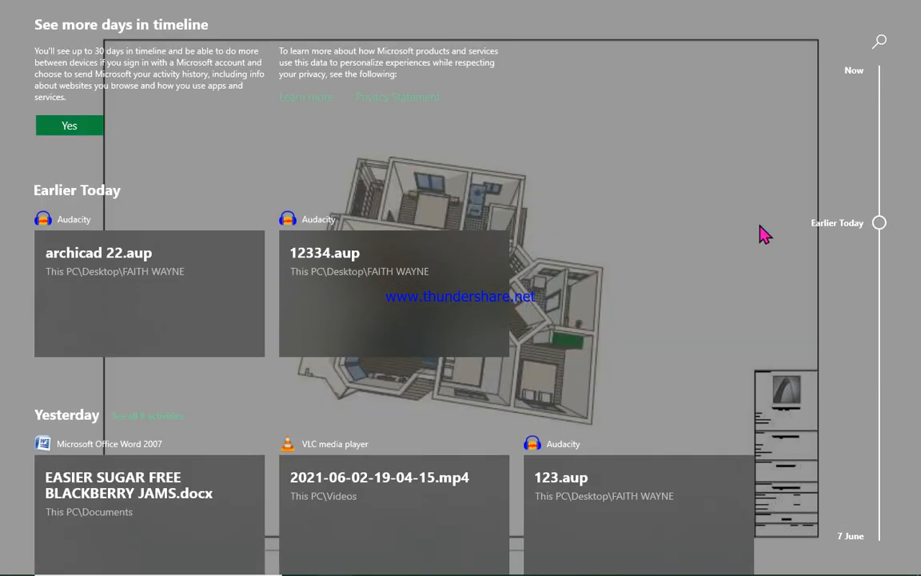
pyautogui.scroll(5, 764, 232)
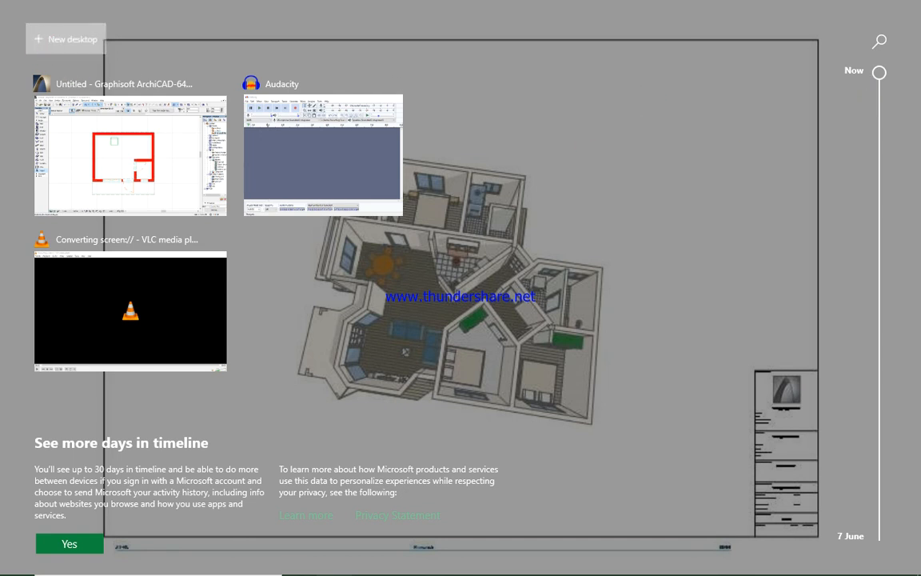
pyautogui.click(48, 44)
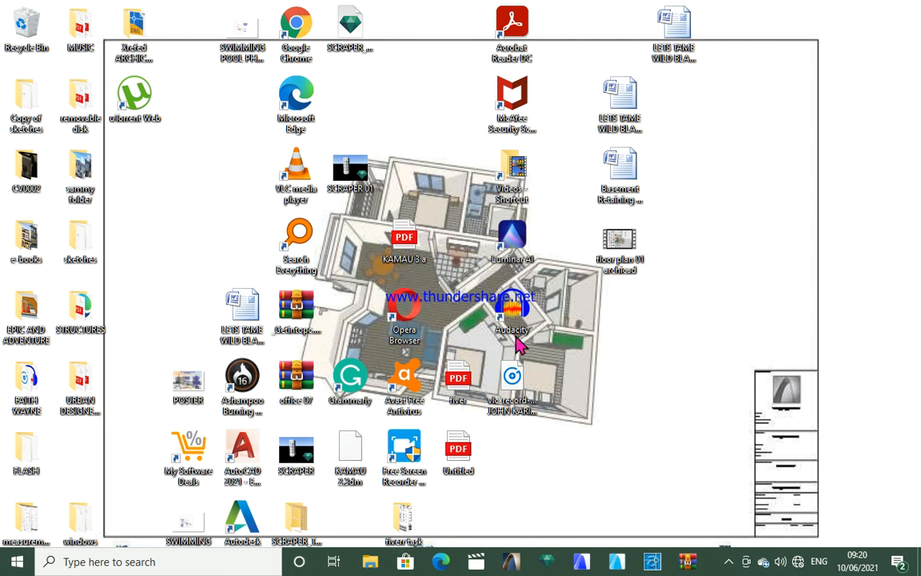
pyautogui.click(412, 465)
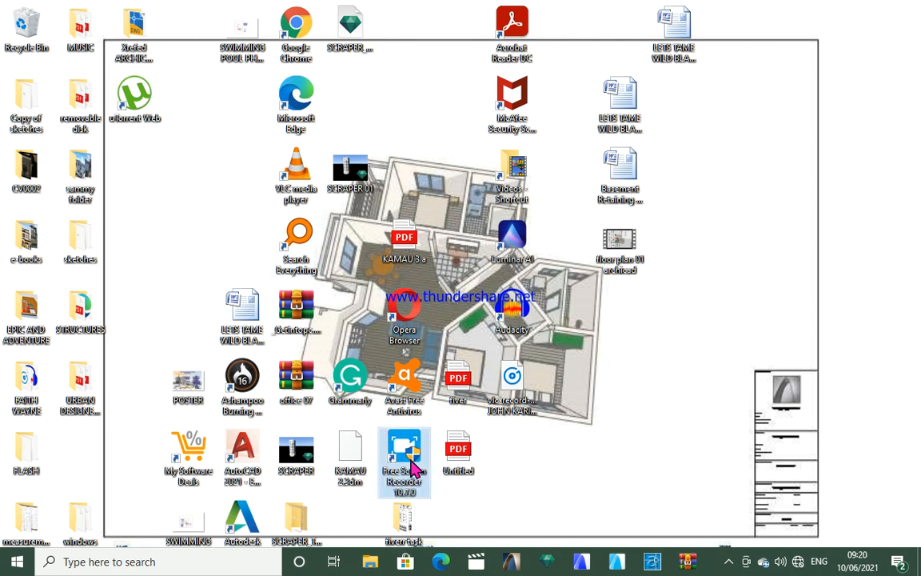
pyautogui.doubleClick(414, 465)
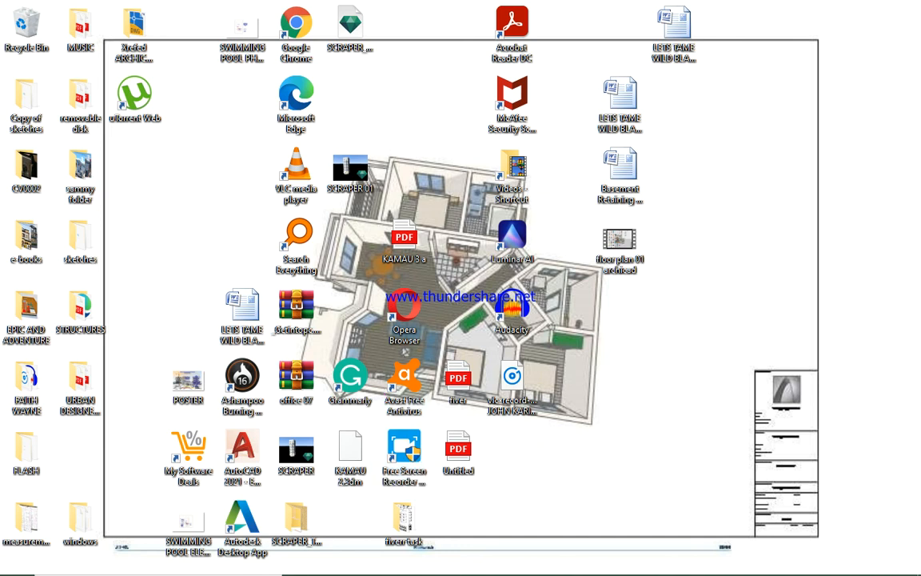
pyautogui.moveTo(619, 573)
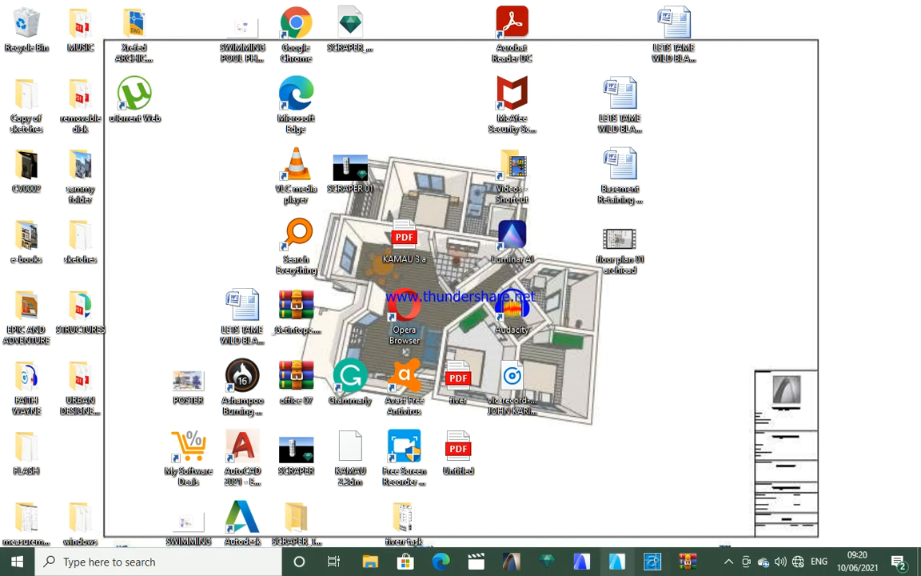
pyautogui.click(746, 563)
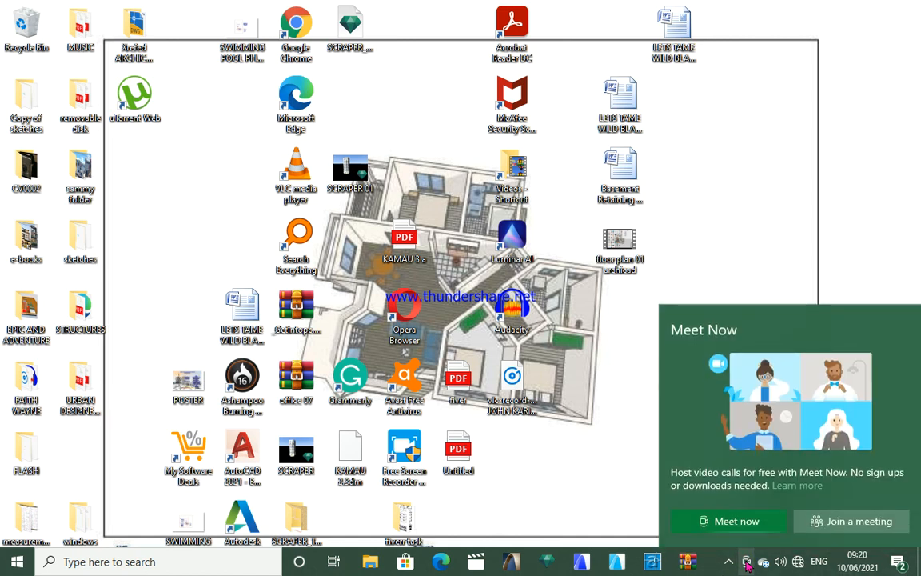
pyautogui.click(792, 246)
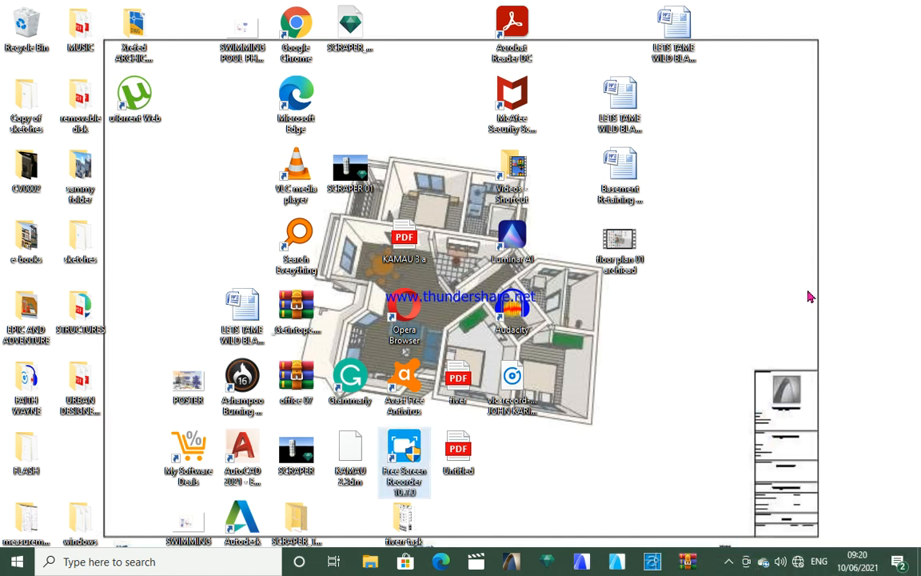
pyautogui.click(730, 563)
pyautogui.click(716, 533)
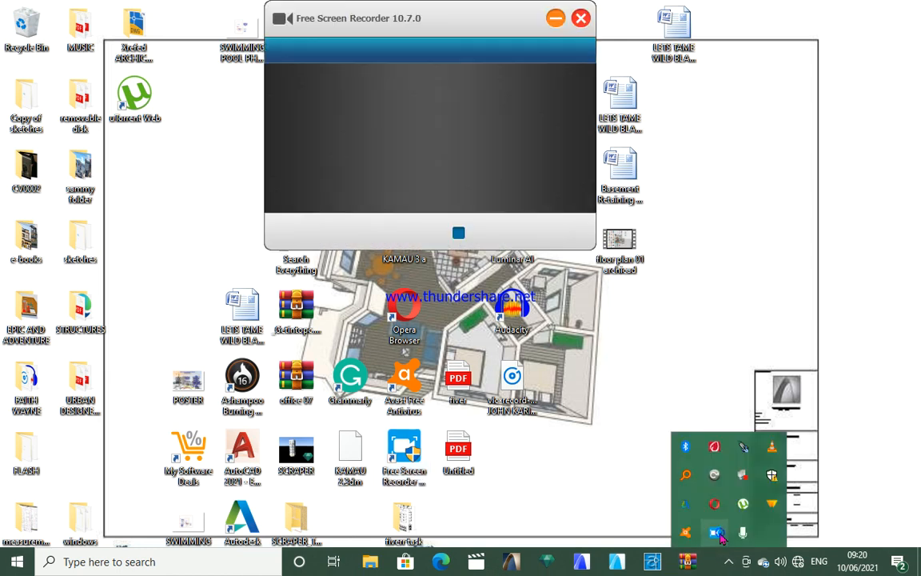